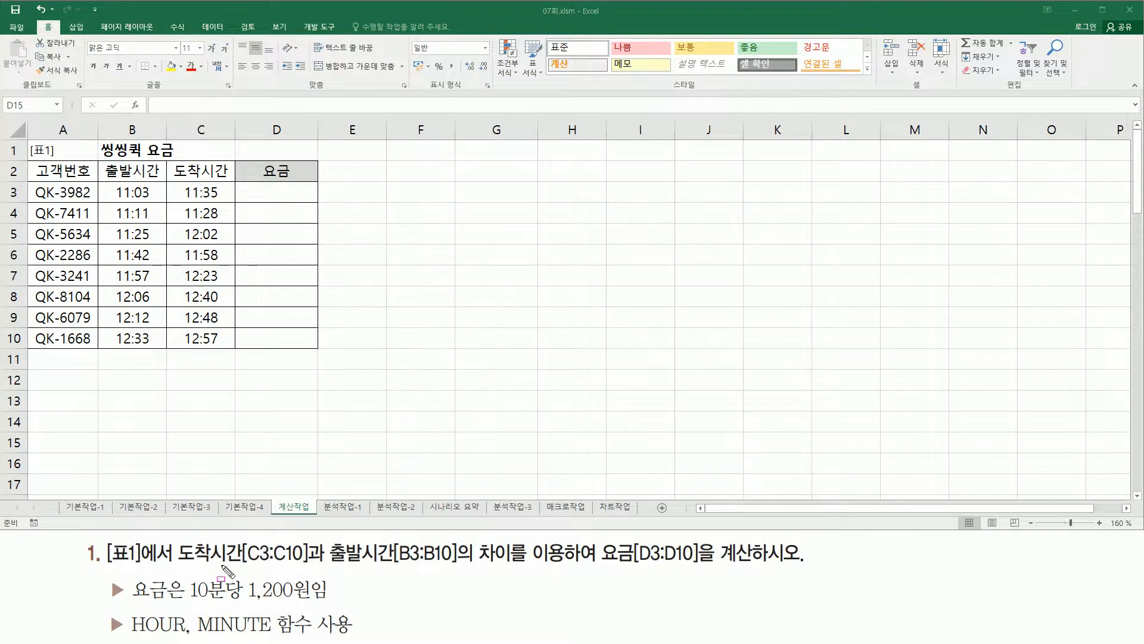
left_click_drag(107, 564, 176, 564)
mouse_move(25, 141)
left_mouse_down()
mouse_move(74, 298)
mouse_move(328, 360)
left_mouse_up()
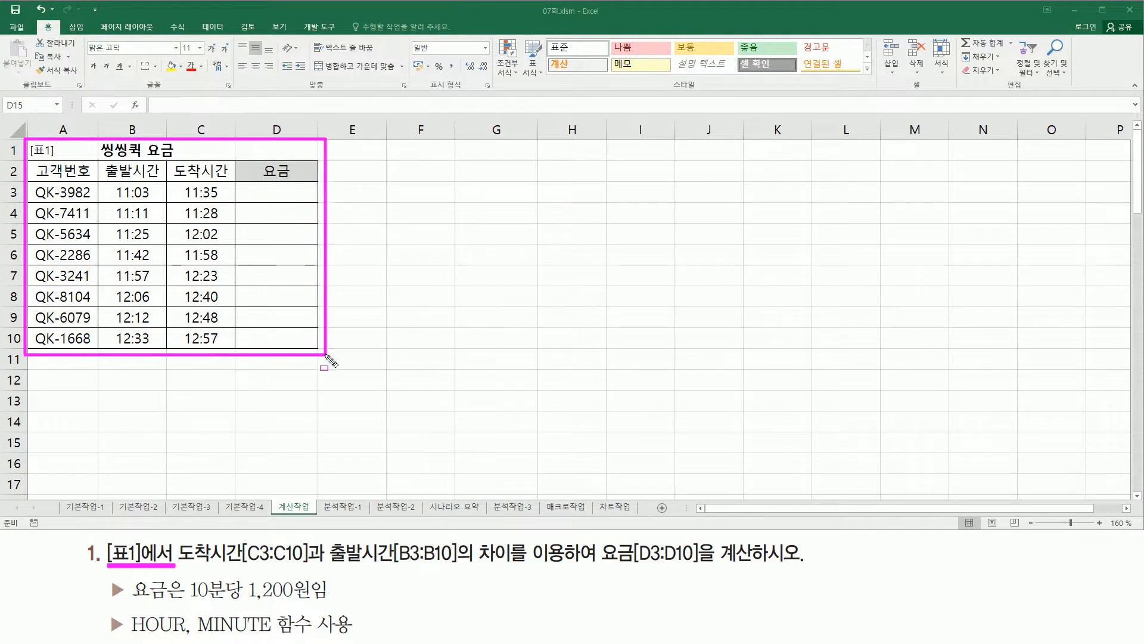
mouse_move(176, 535)
left_mouse_down()
mouse_move(311, 565)
mouse_move(459, 569)
left_mouse_up()
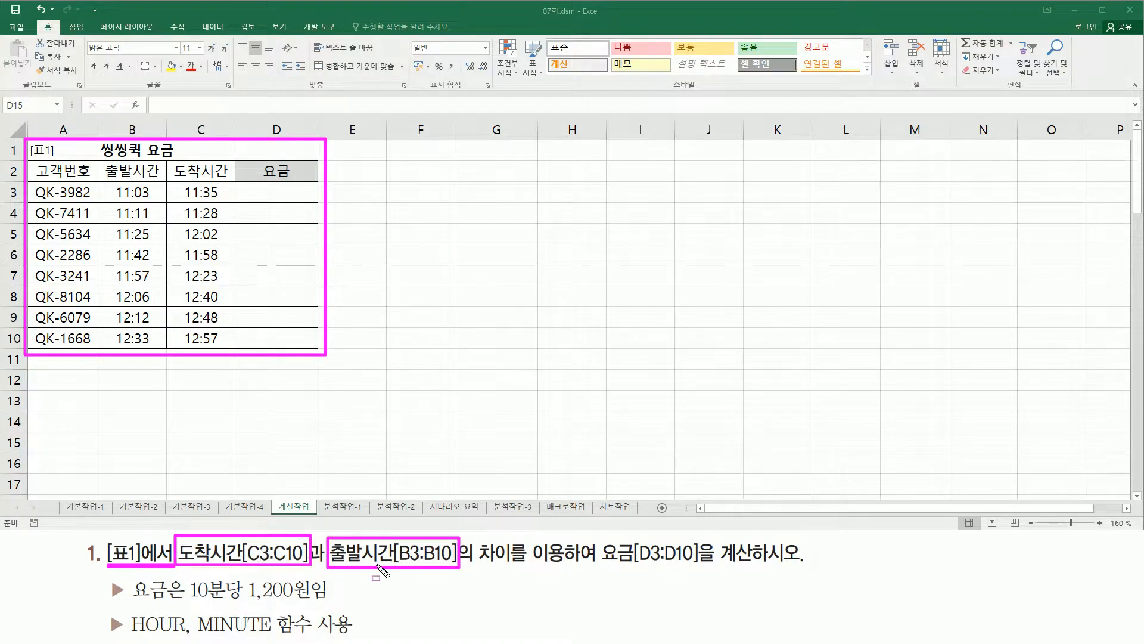
left_click_drag(481, 564, 704, 573)
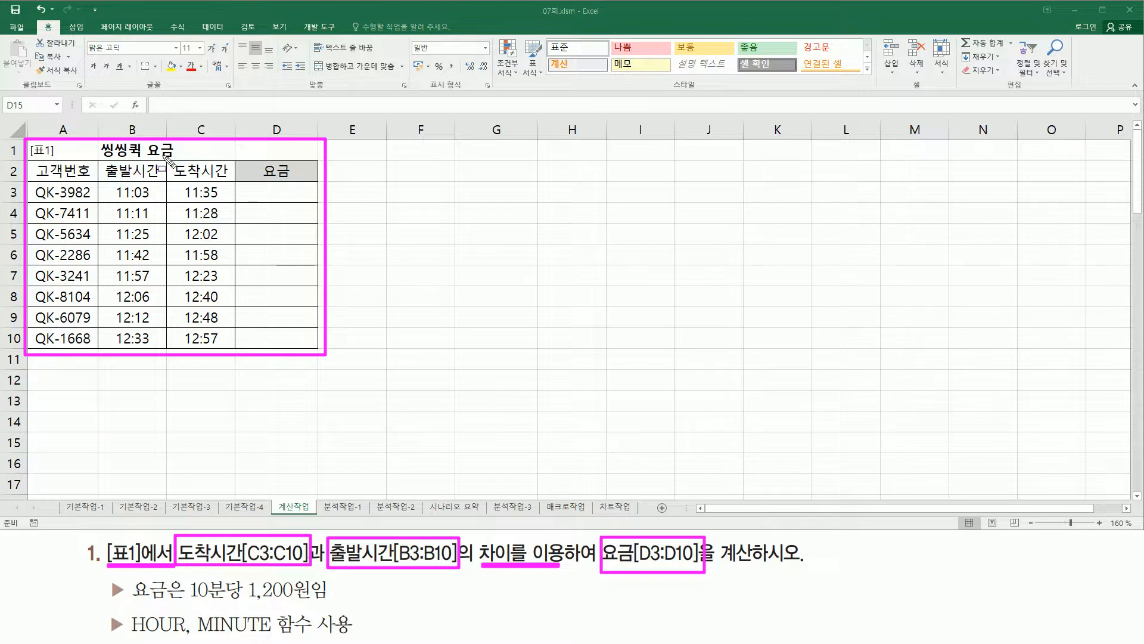
left_click_drag(179, 181, 221, 203)
left_click_drag(109, 181, 166, 199)
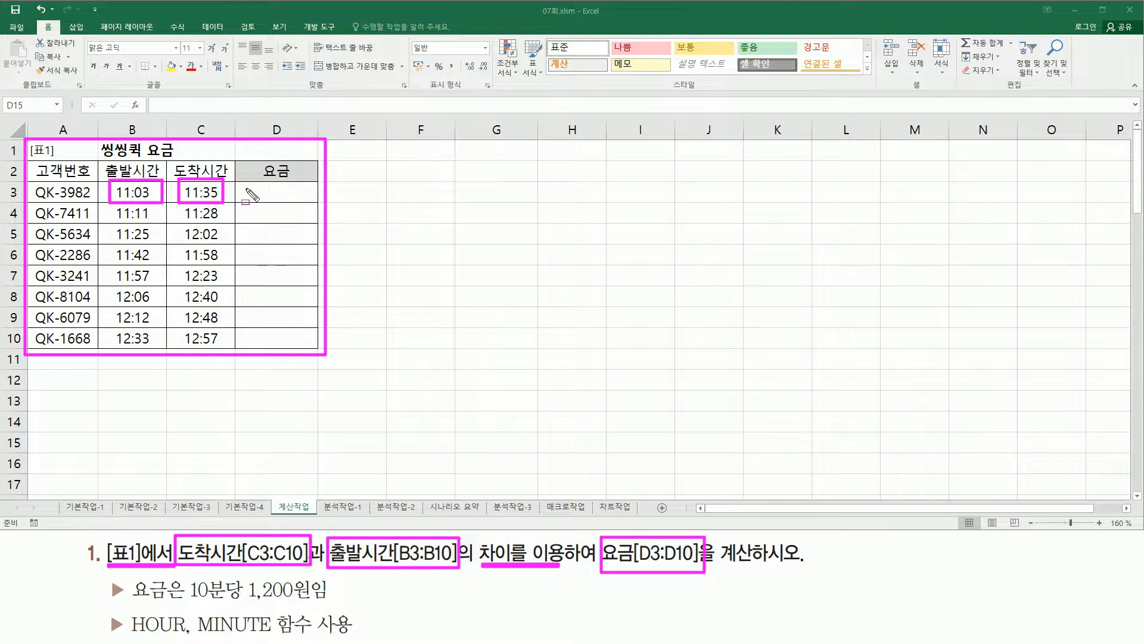
left_click_drag(247, 183, 301, 202)
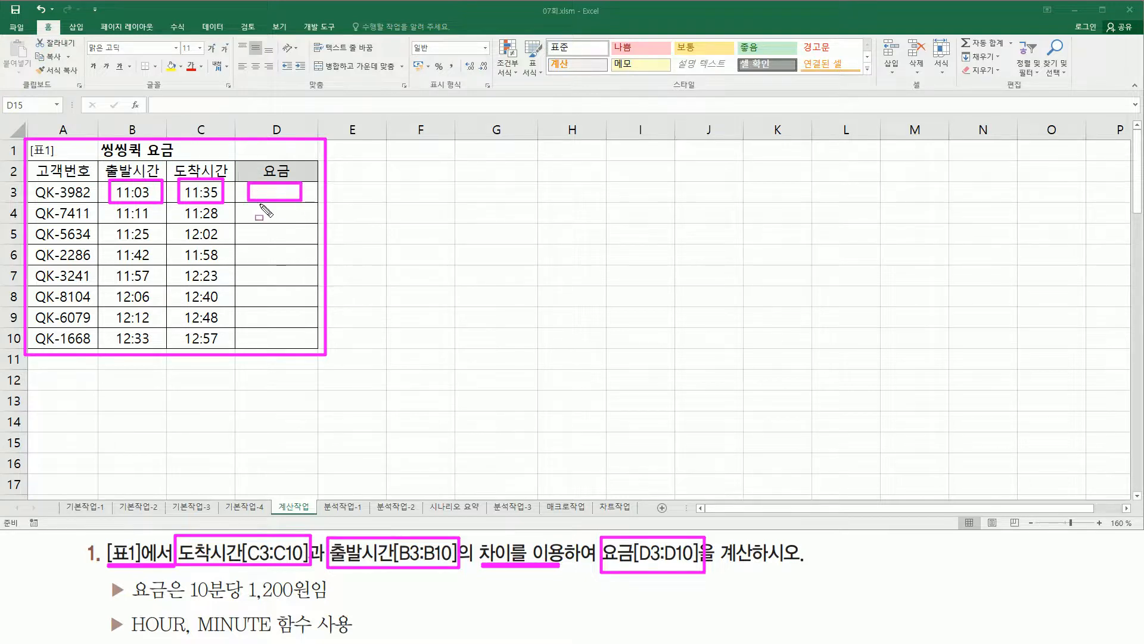
mouse_move(189, 575)
left_mouse_down()
mouse_move(186, 602)
mouse_move(336, 606)
left_mouse_up()
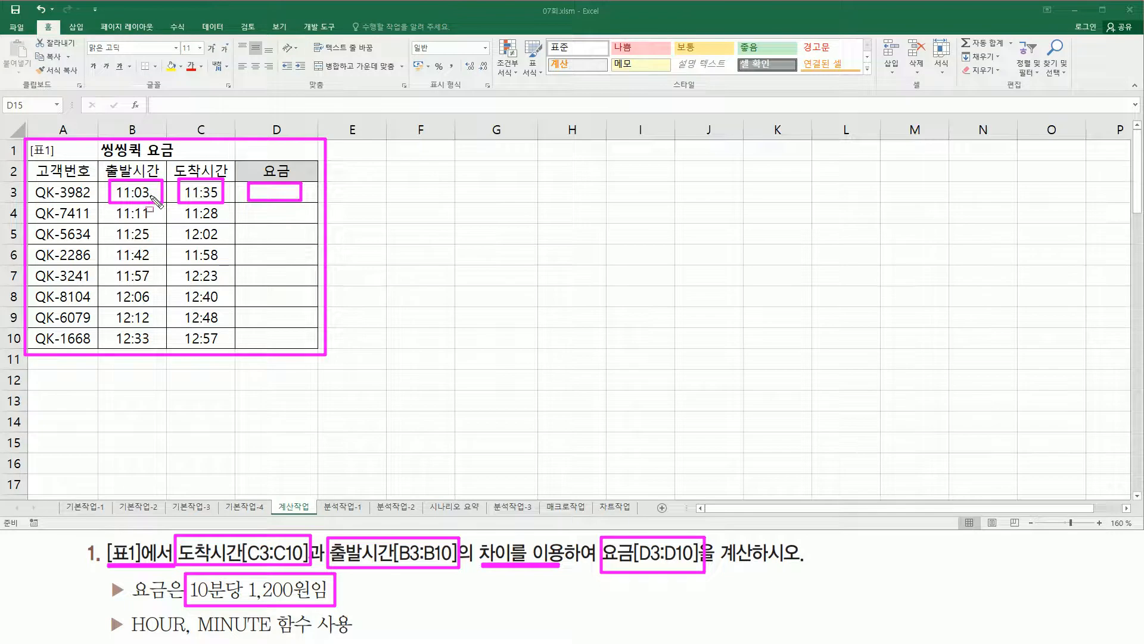
key("Escape")
Step: Enter the sample time 1:20 in cell F3
left_click(423, 190)
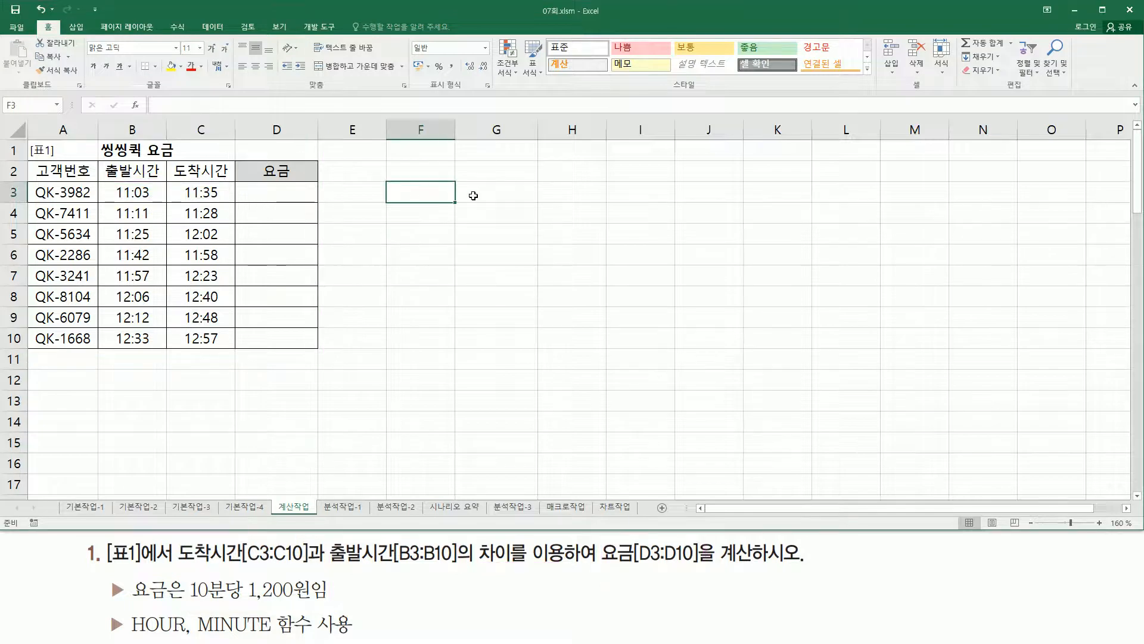
type("1:20")
key("Return")
key("Up")
key("Down")
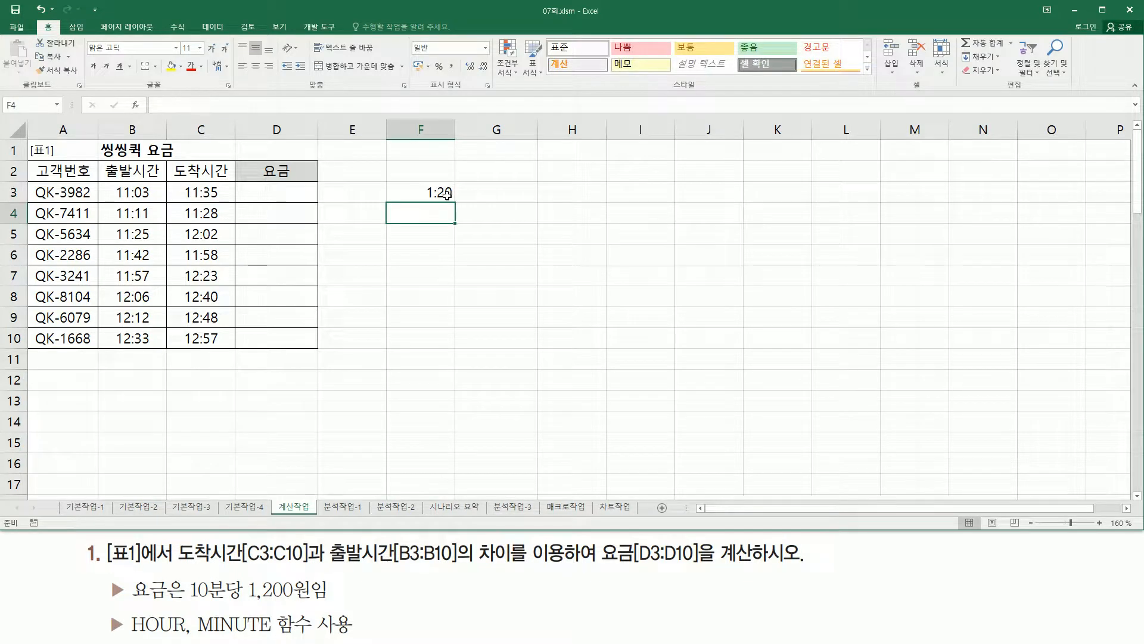
left_click(445, 192)
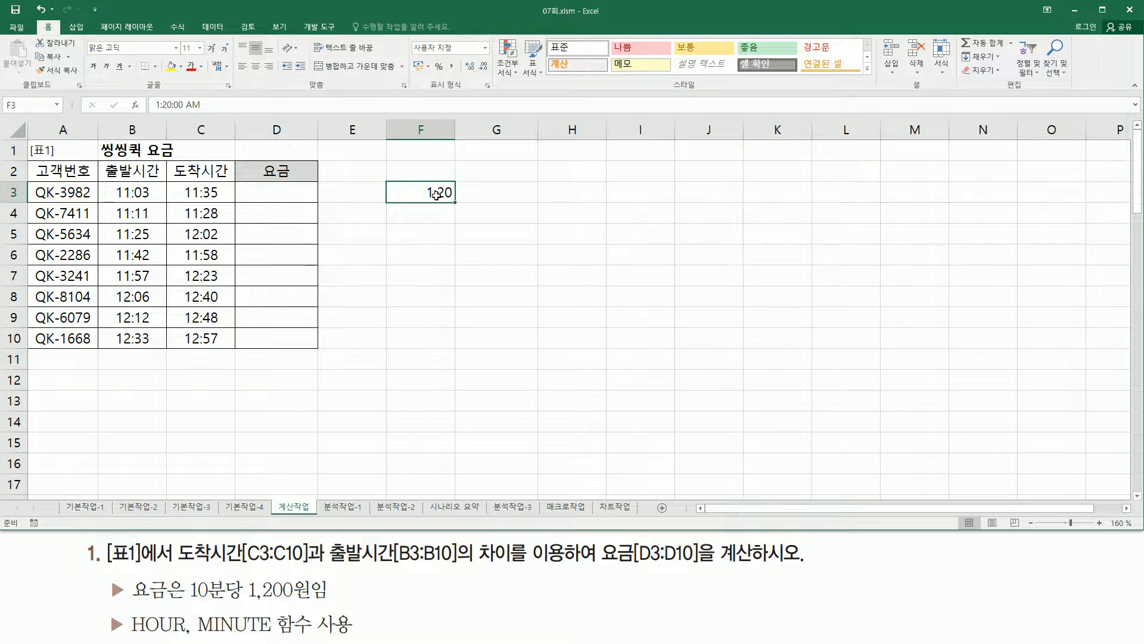
Step: Enter the note "1시간" in cell F5, below the sample time
left_click(431, 233)
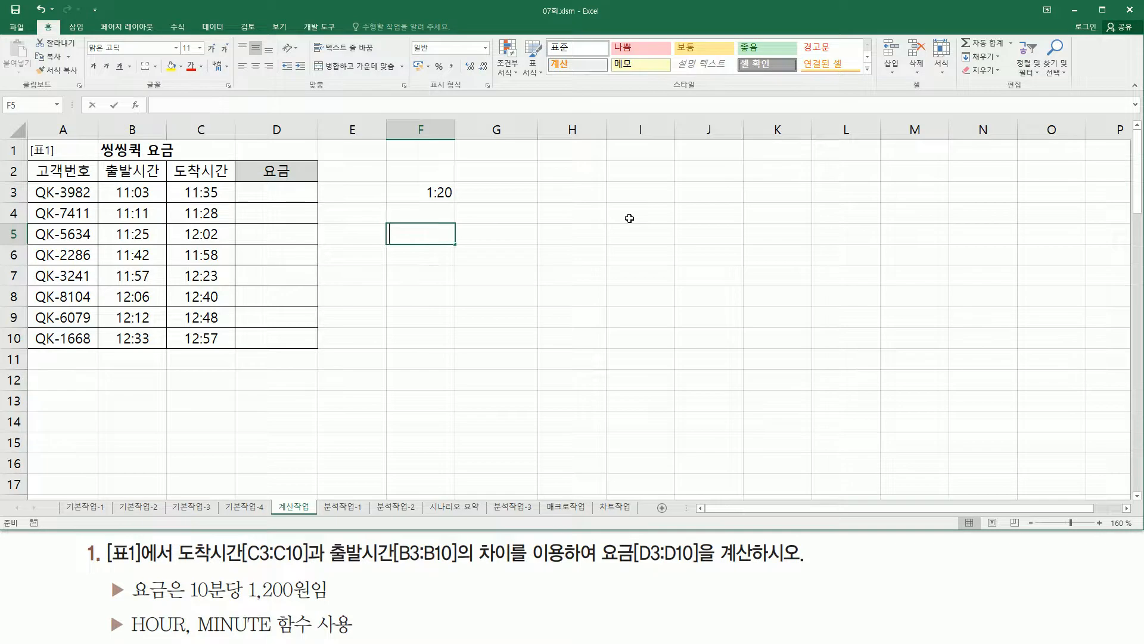
type("1tl")
key("BackSpace")
key("BackSpace")
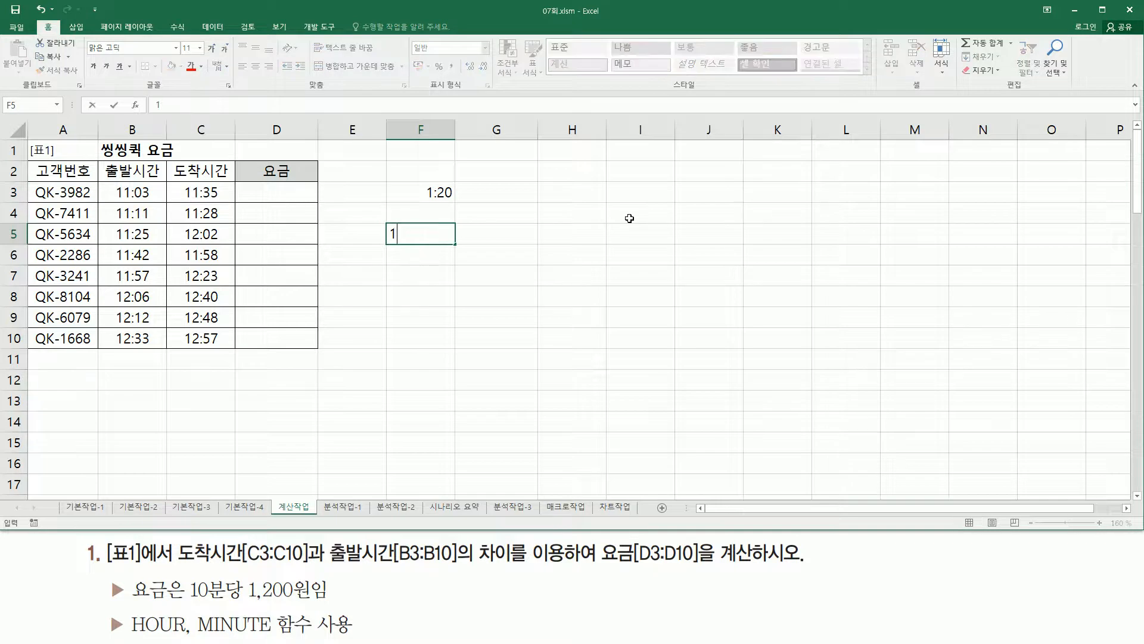
type("시간")
key("Return")
key("Up")
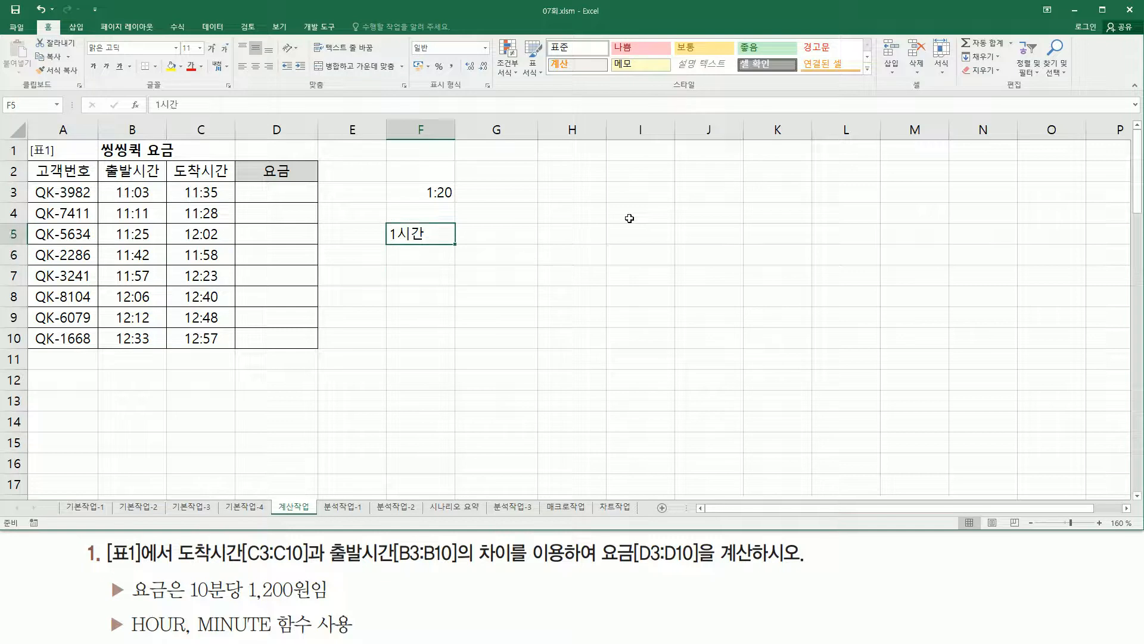
key("Right")
type("*60")
key("BackSpace")
key("BackSpace")
key("BackSpace")
key("Escape")
Step: Append "*60" to the hour note in F5 so it reads "1시간*60"
key("Left")
key("F2")
type("*60")
key("Return")
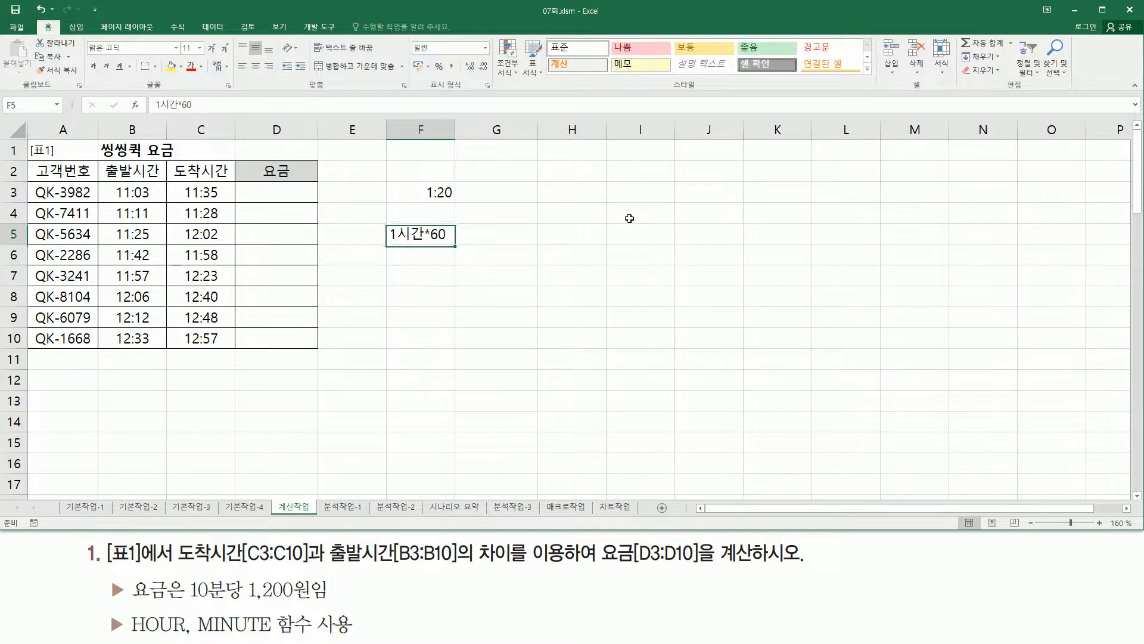
Step: Extend the hour note in F5 with " /10 *1200"
key("Up")
key("Right")
key("Left")
key("F2")
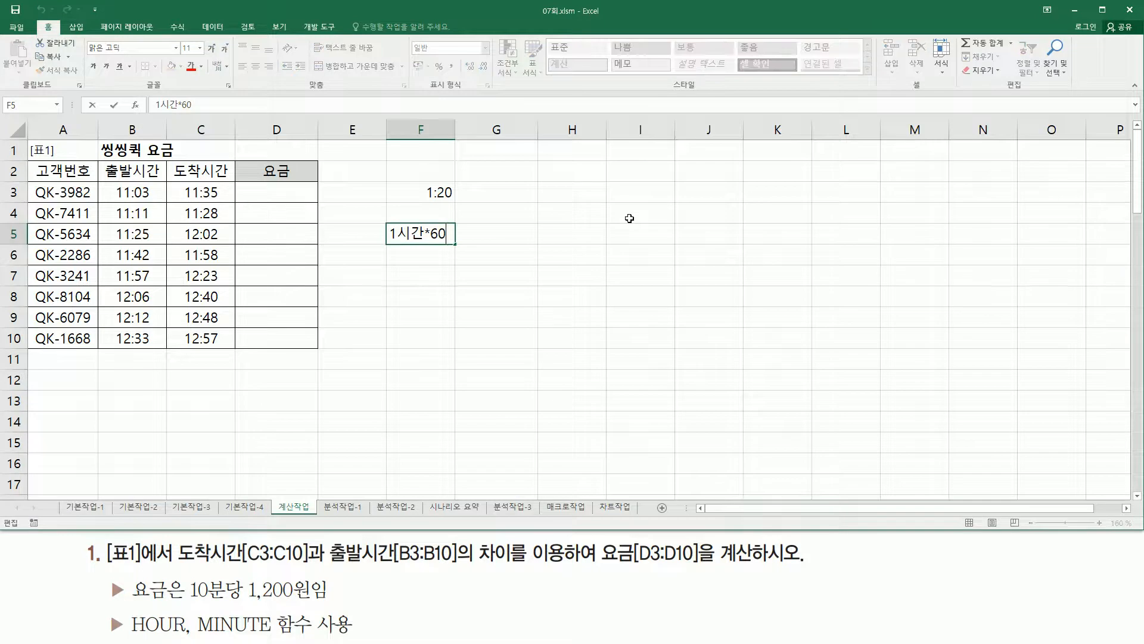
type("/10 *1200")
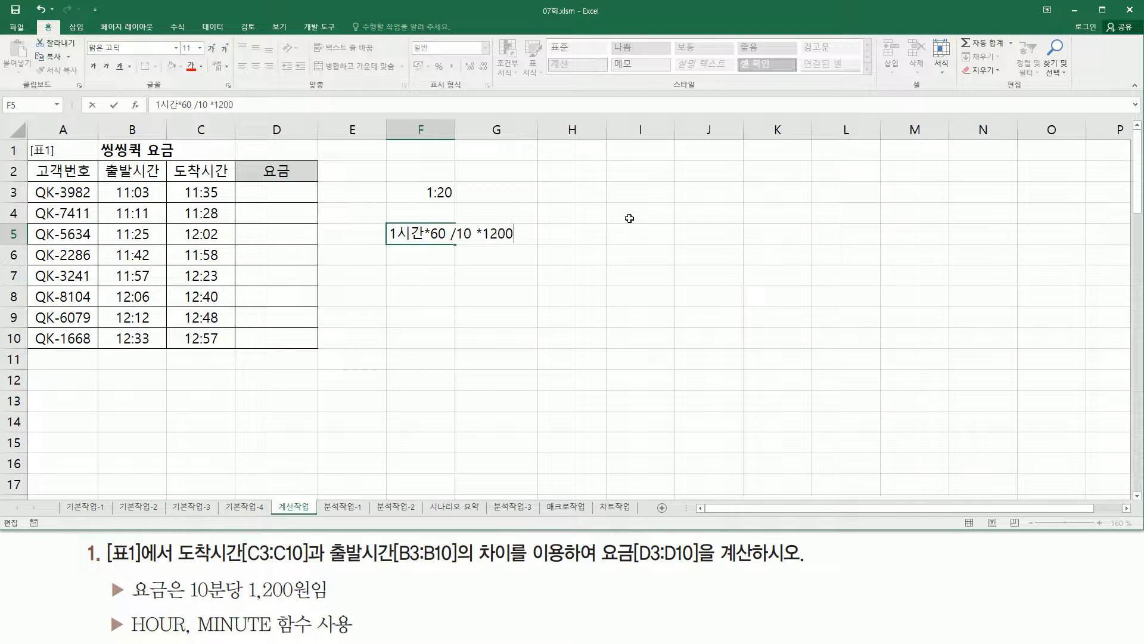
key("Return")
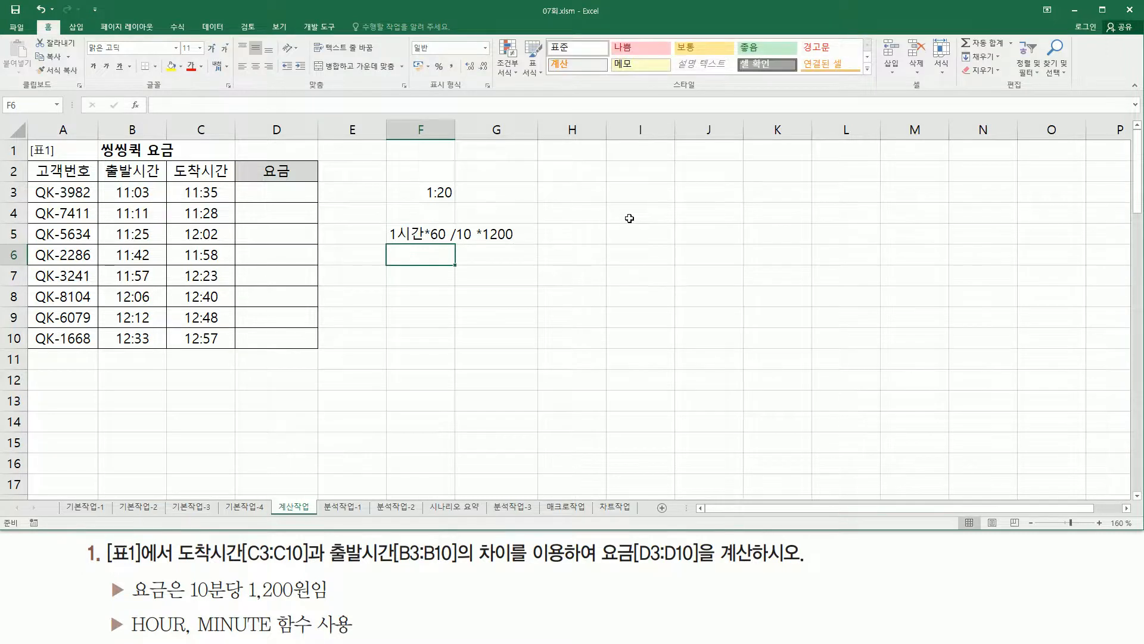
key("Up")
key("Down")
left_click_drag(387, 217, 447, 247)
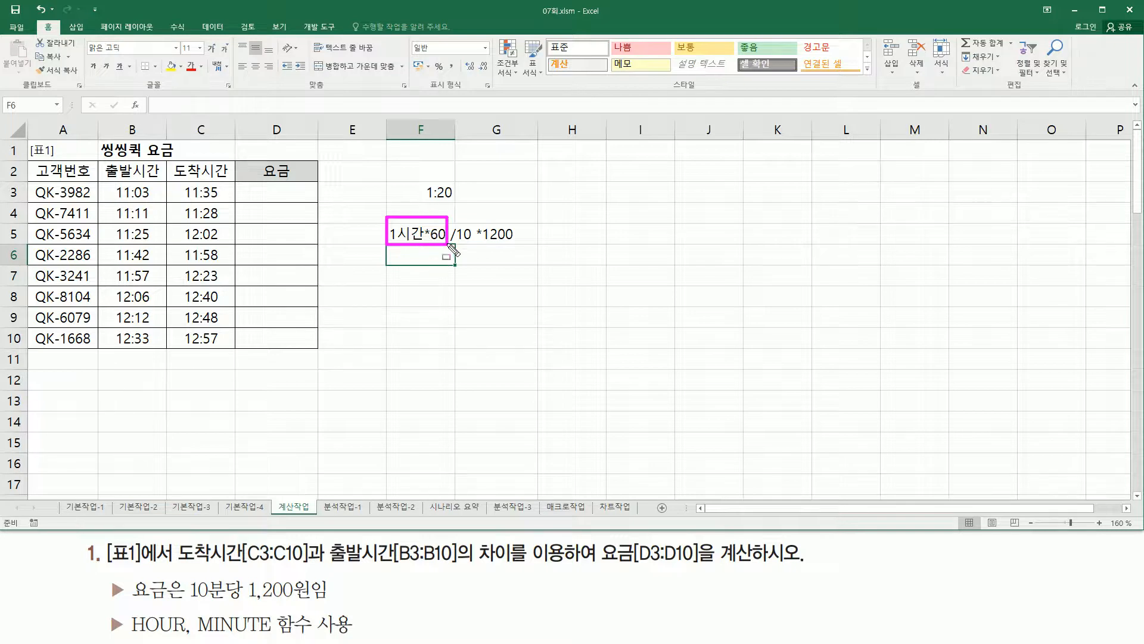
left_click_drag(189, 603, 329, 602)
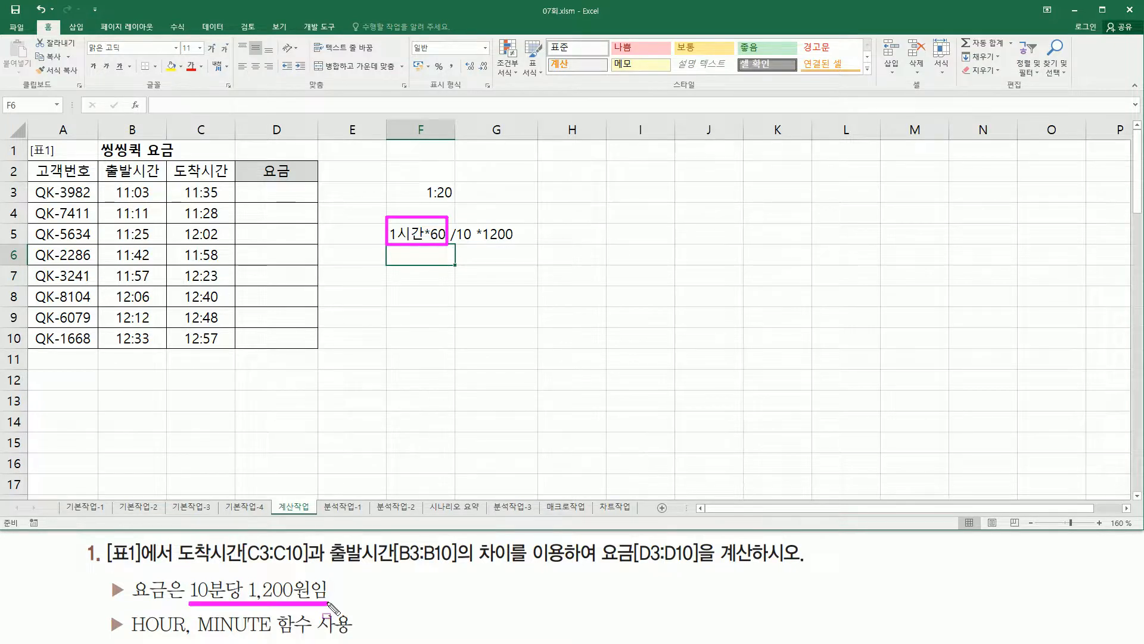
left_click_drag(448, 243, 523, 243)
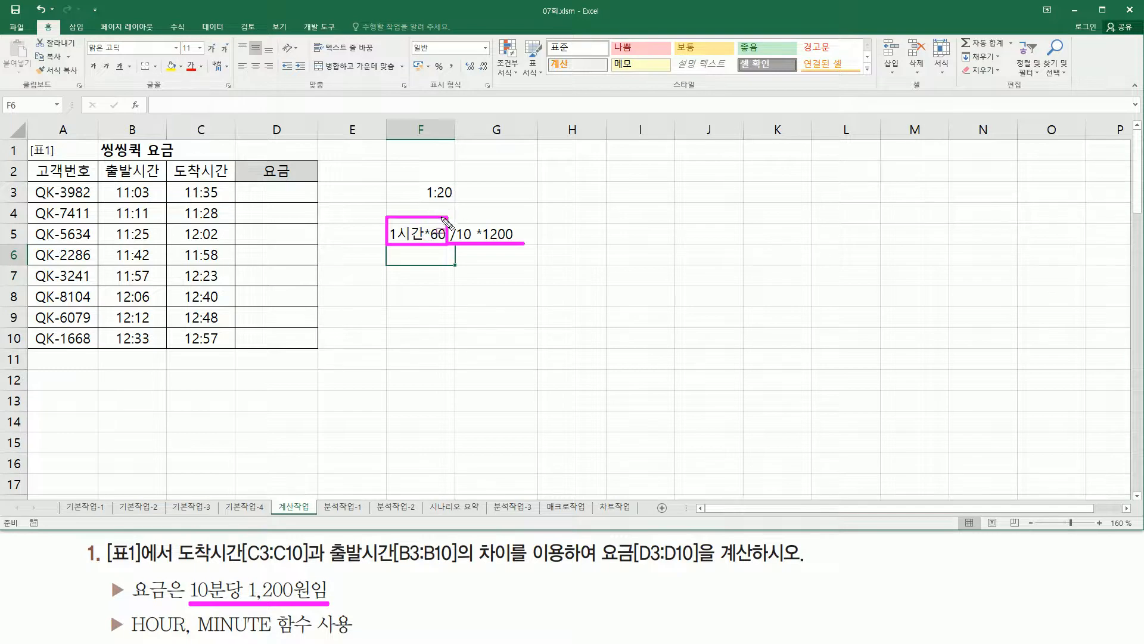
key("Escape")
Step: Enter the minute calculation note "20분 /10 *1200" in cell F6
left_click(423, 262)
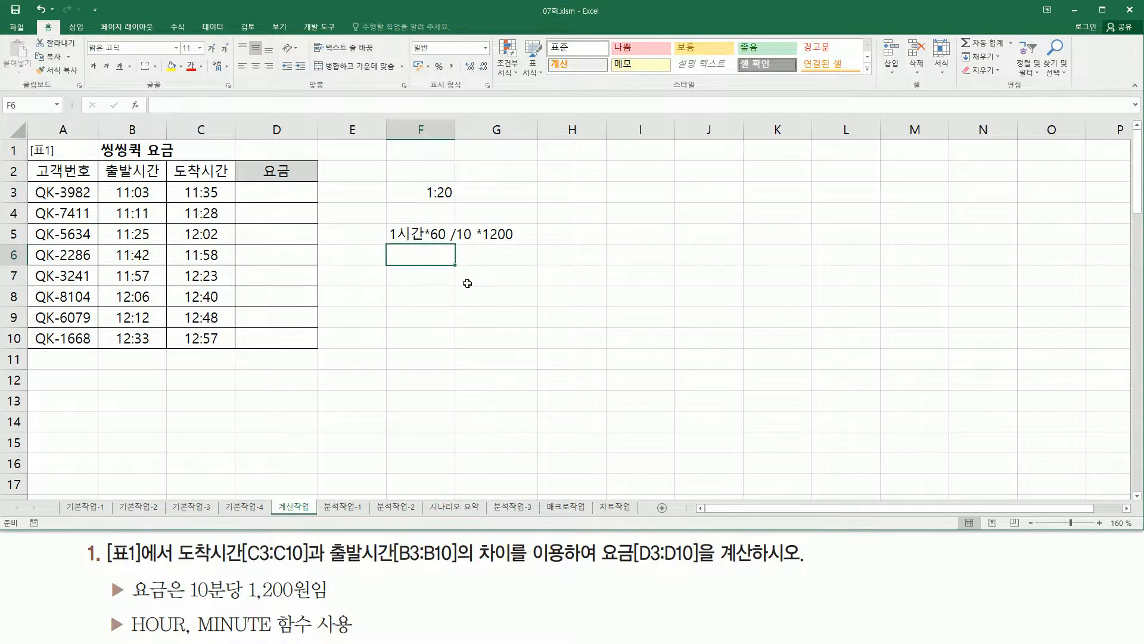
type("20분")
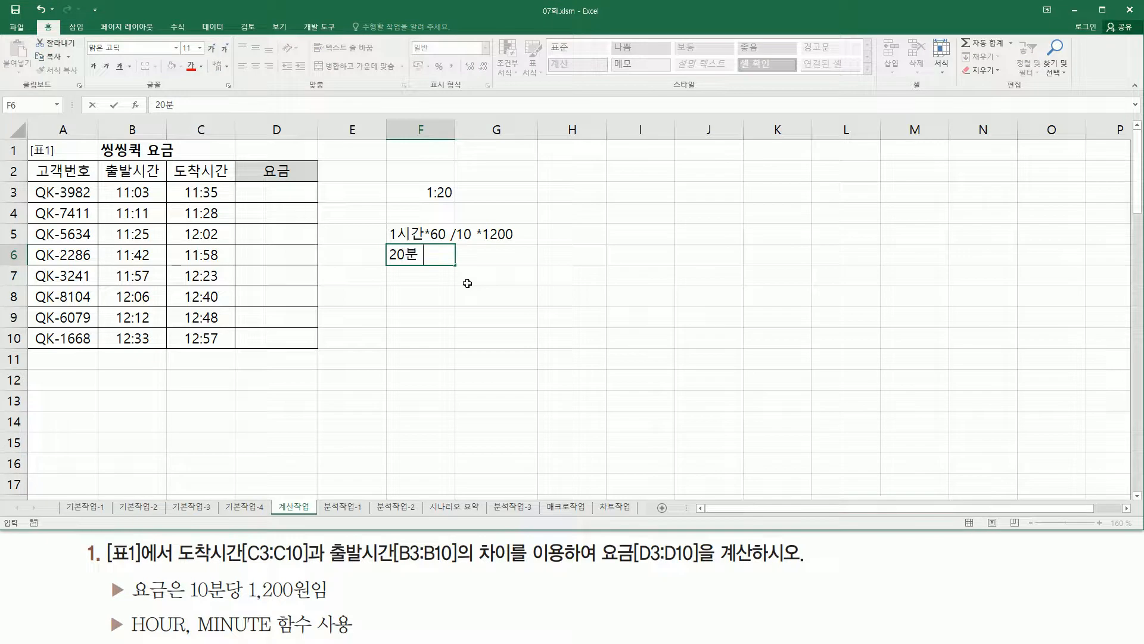
type(" /10 *1200")
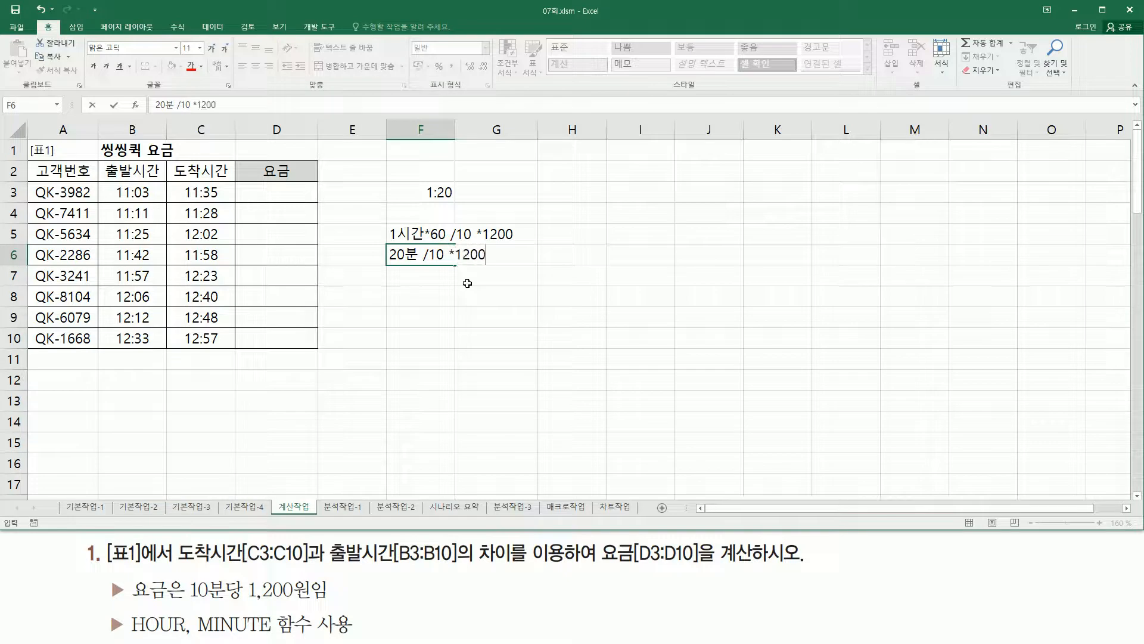
key("Return")
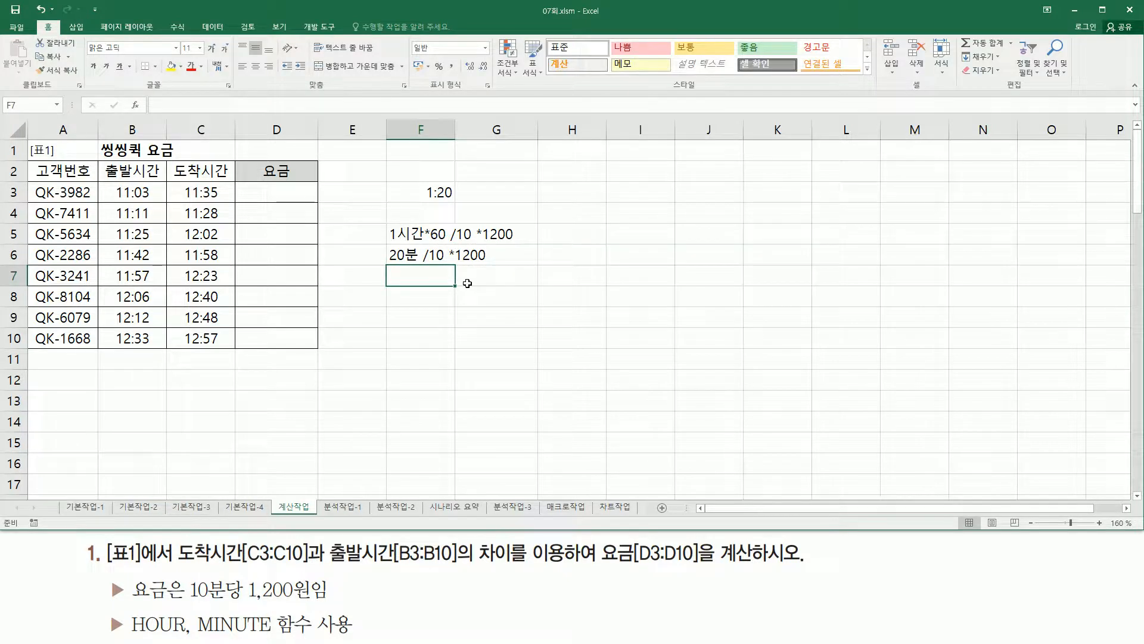
key("ctrl+shift+d")
left_click_drag(428, 243, 471, 243)
key("Escape")
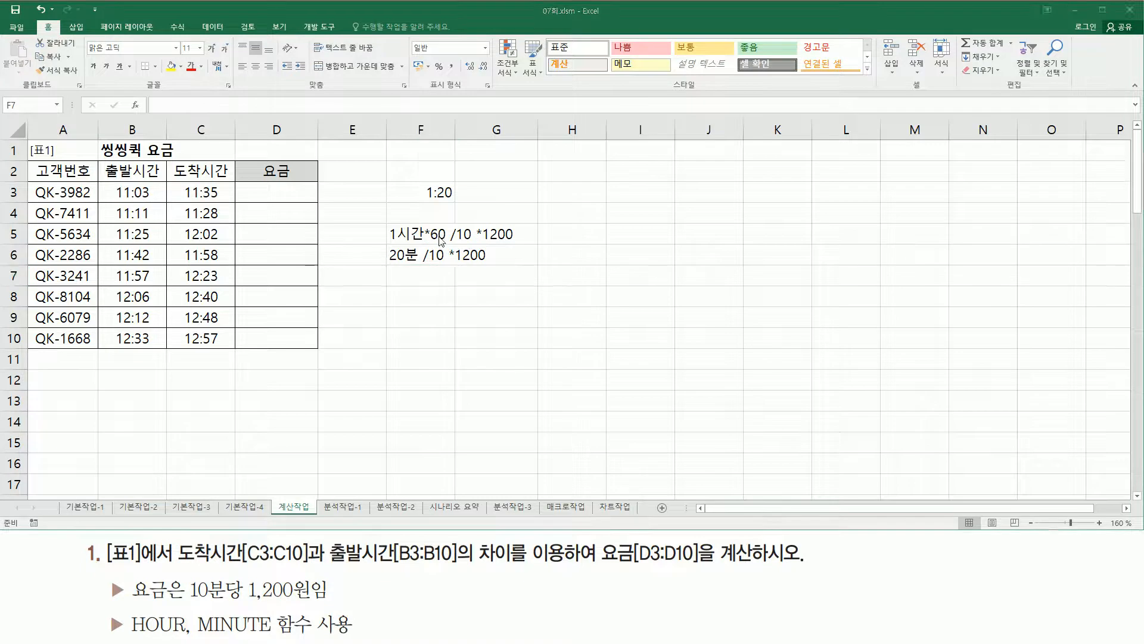
Step: Simplify the hour note in F5 to "1시간*6 *1200"
double_click(431, 234)
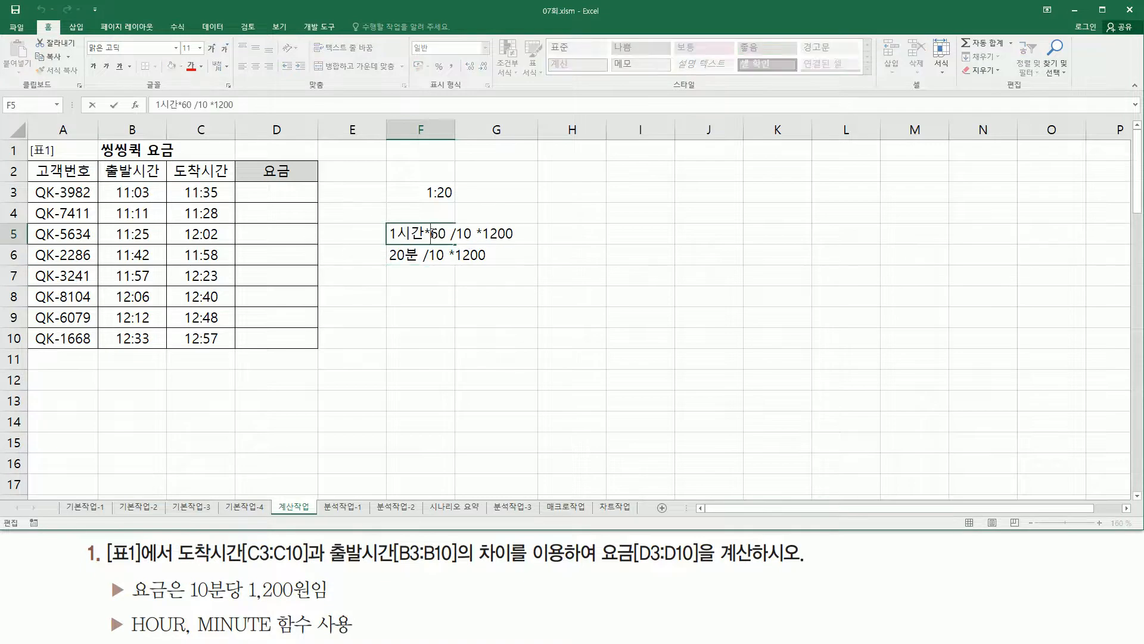
left_click_drag(431, 234, 445, 234)
type("6")
key("Delete")
key("Delete")
key("Delete")
key("Delete")
key("Return")
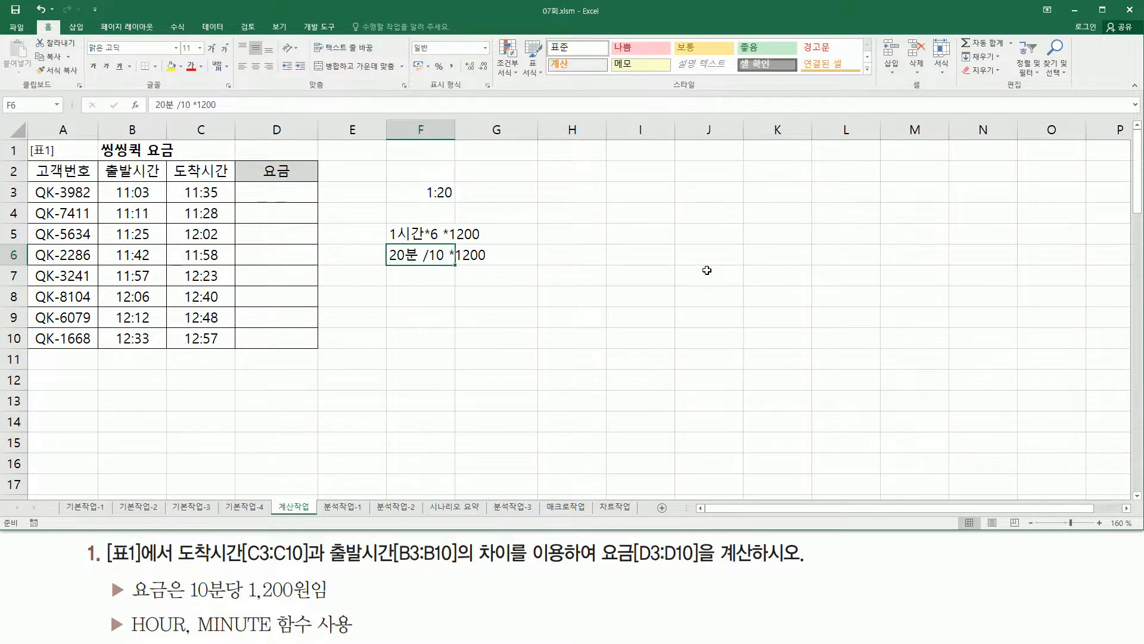
Step: Select the first fee cell, D3, in the delivery fee table
left_click(269, 194)
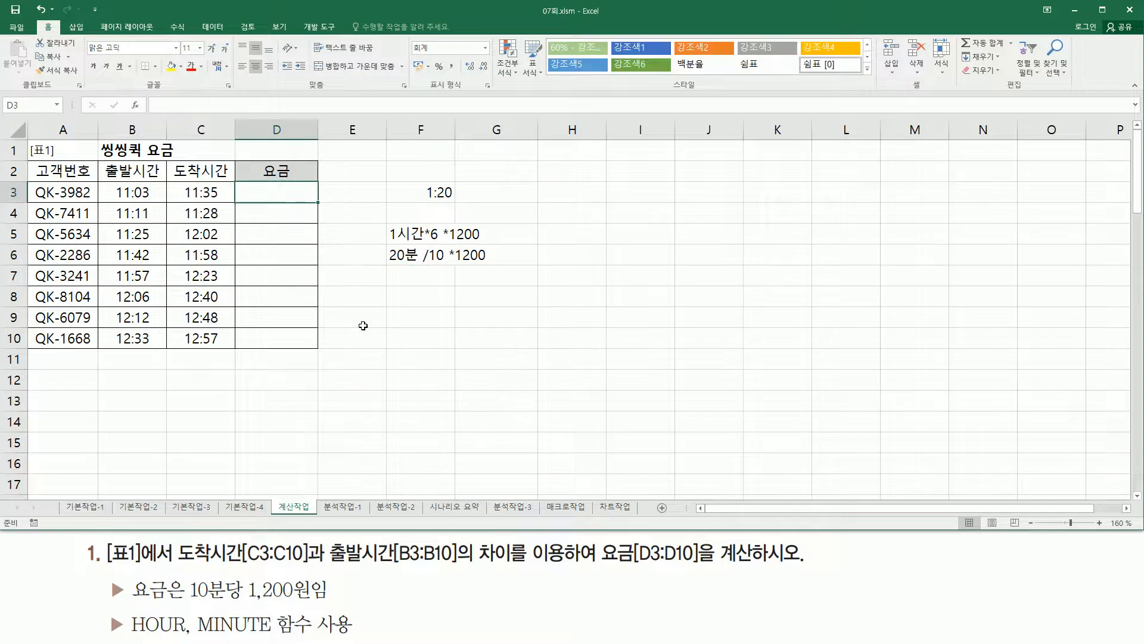
mouse_move(384, 220)
left_mouse_down()
mouse_move(421, 245)
mouse_move(417, 272)
left_mouse_up()
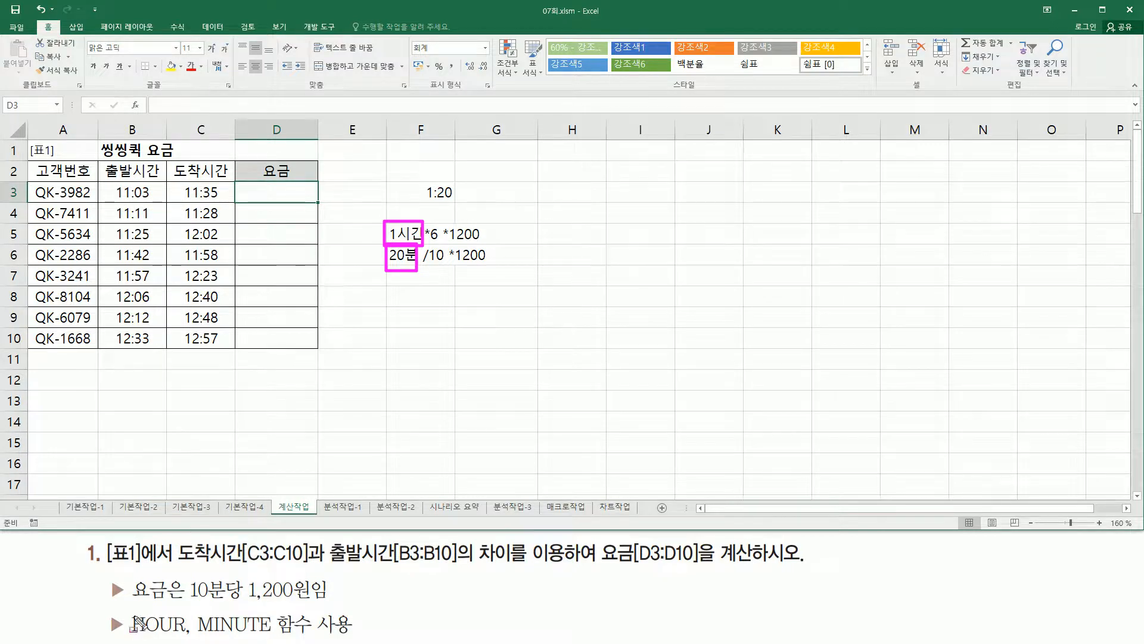
left_click_drag(129, 620, 189, 638)
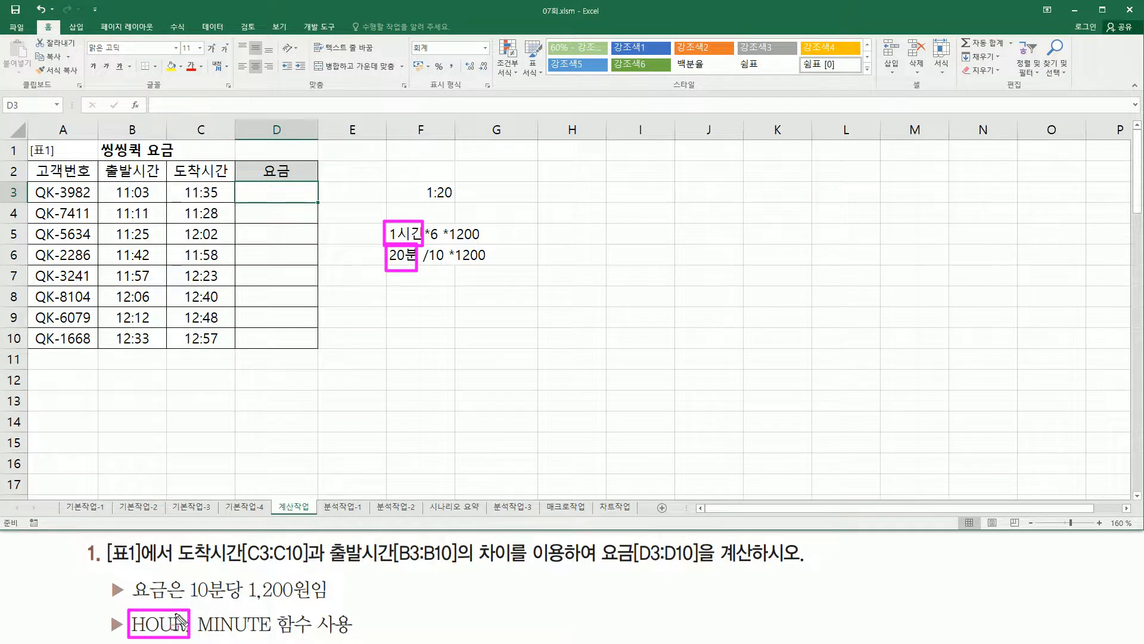
left_click_drag(197, 609, 277, 639)
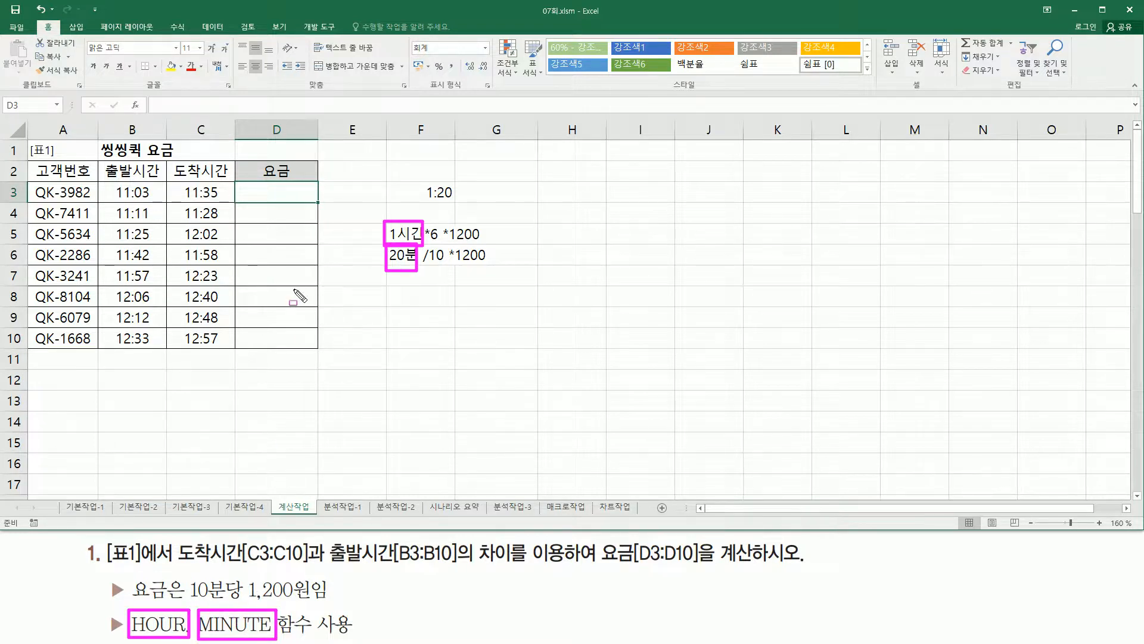
key("Escape")
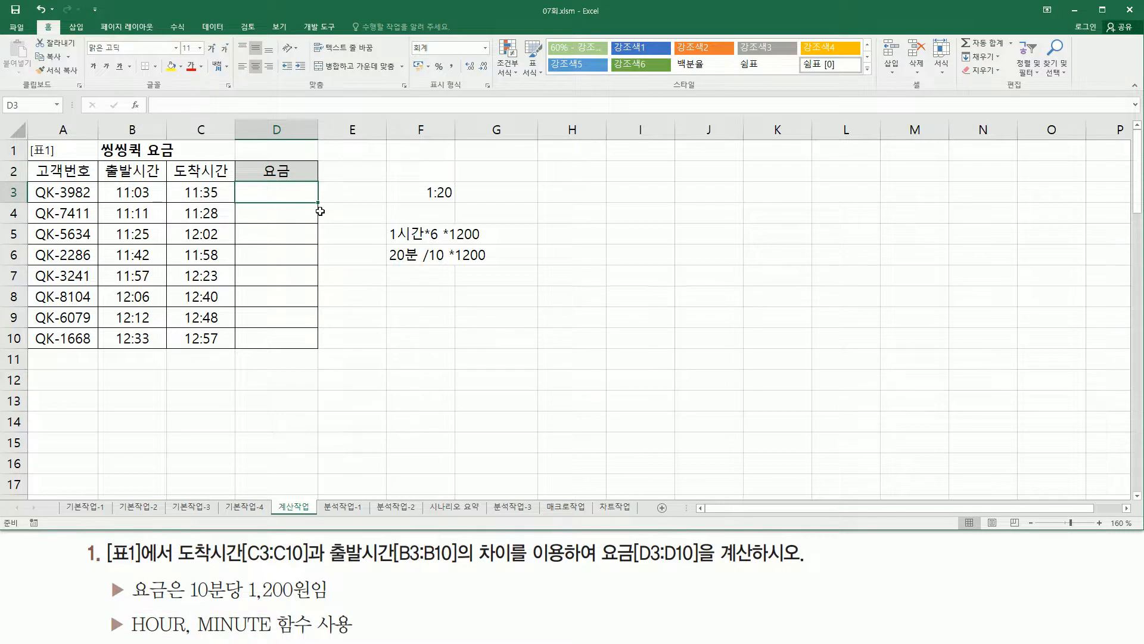
Step: Begin the fee formula in D3 with the hour part "=HOUR( C3-B3 ) *6 *1200"
type("=")
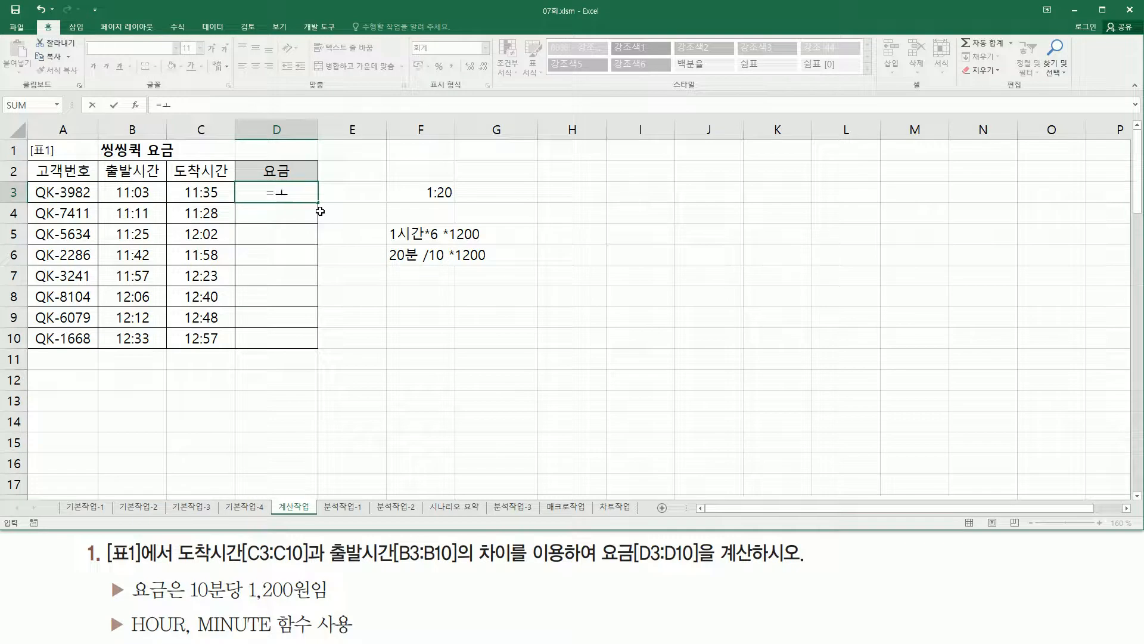
type("ho")
double_click(321, 212)
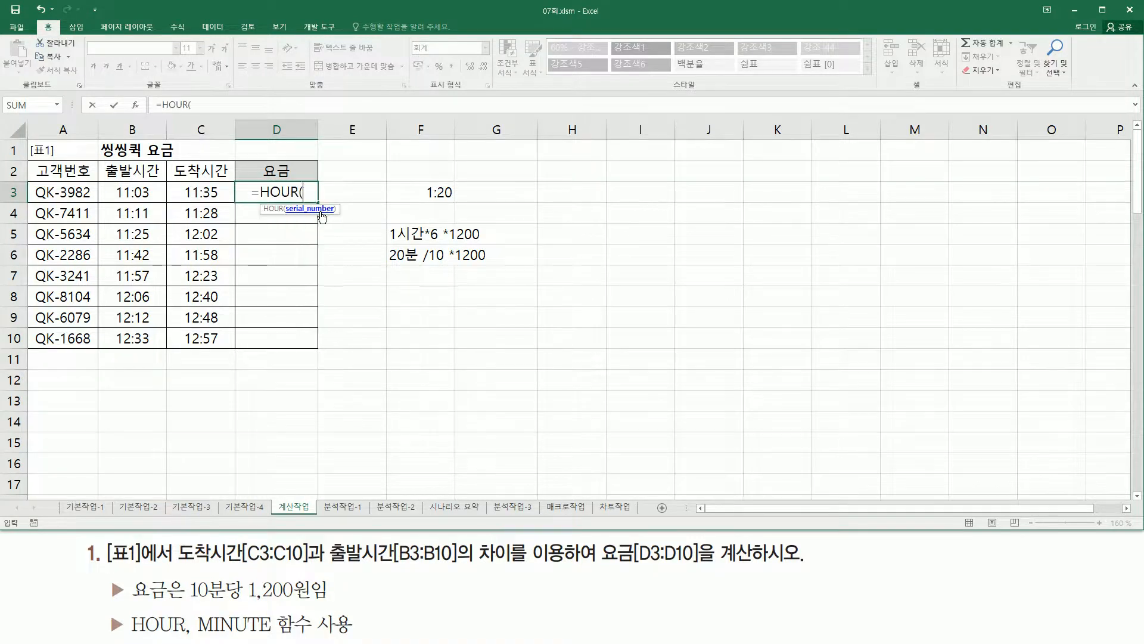
key("Left")
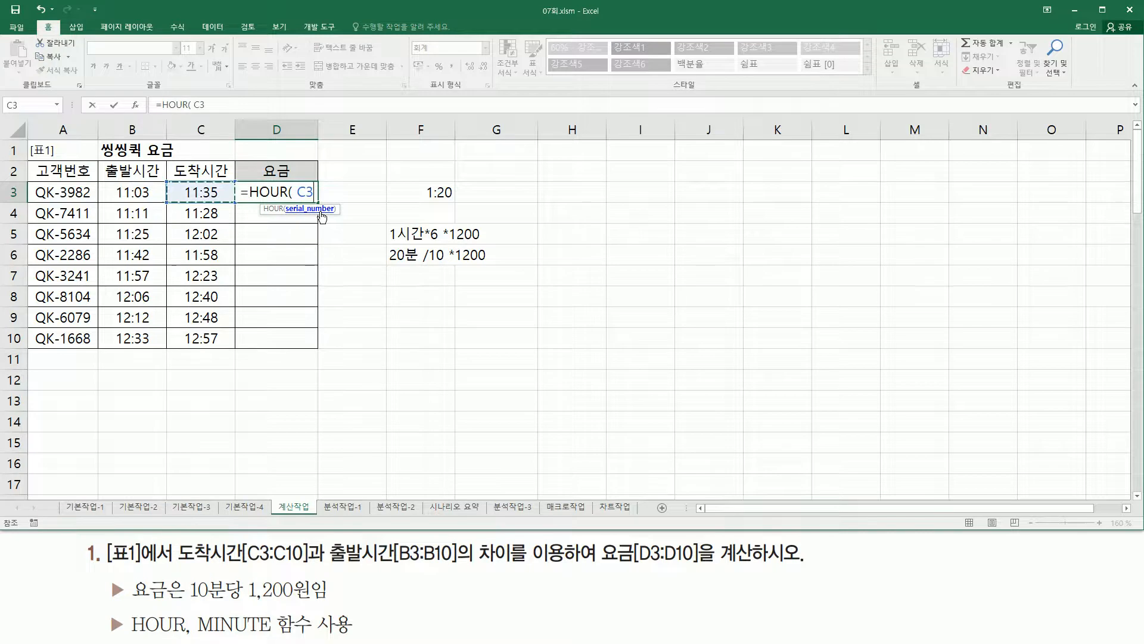
type("-")
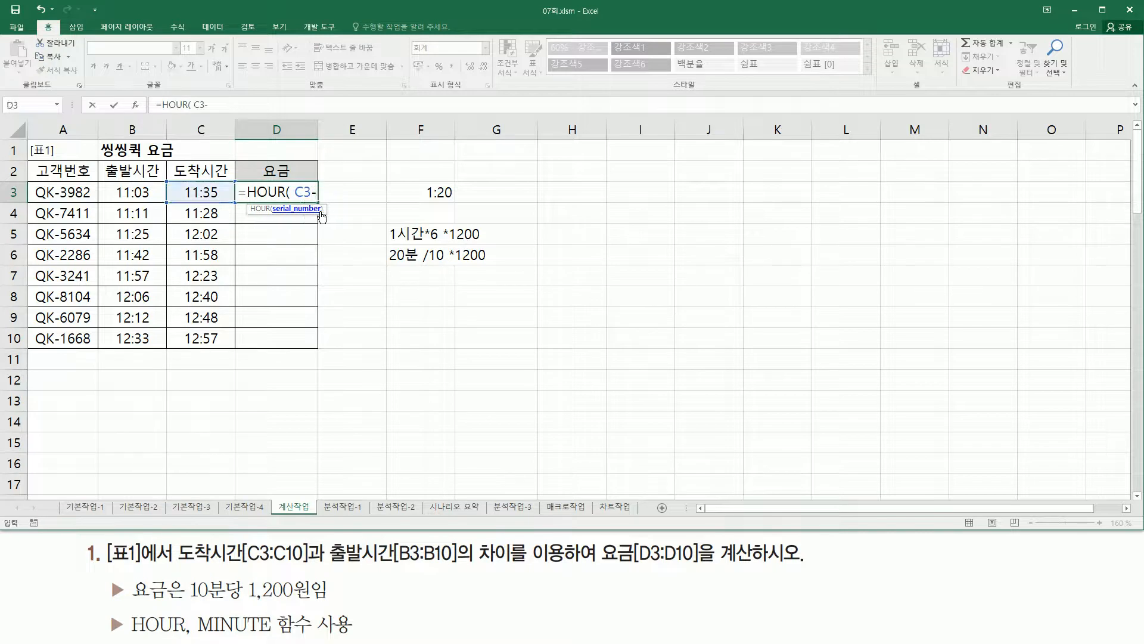
key("Left")
key("Left")
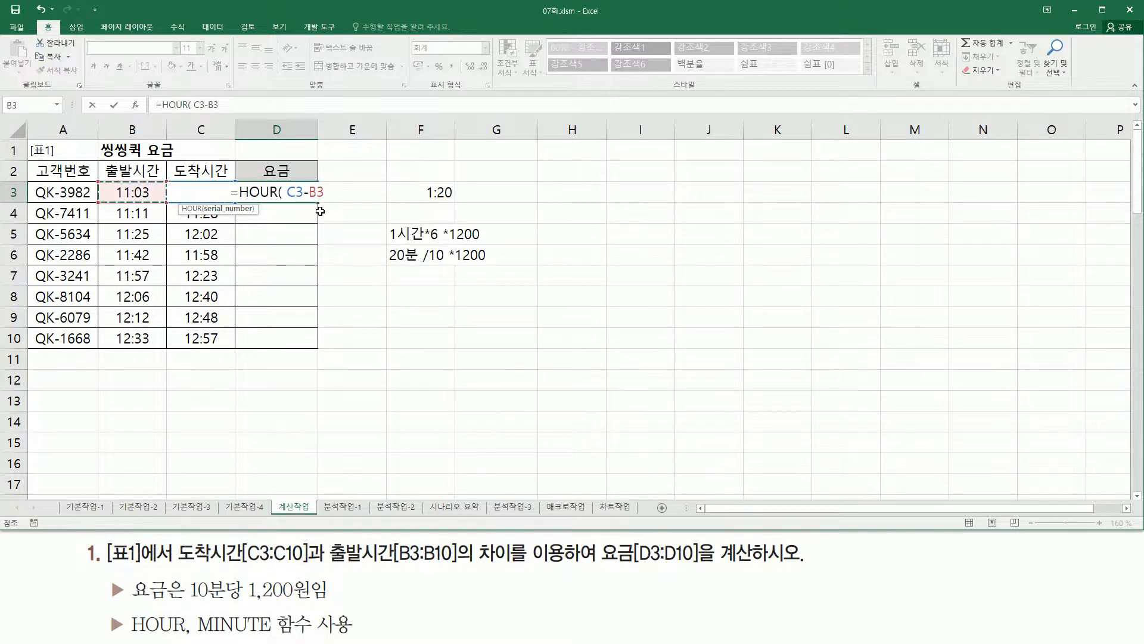
type(")")
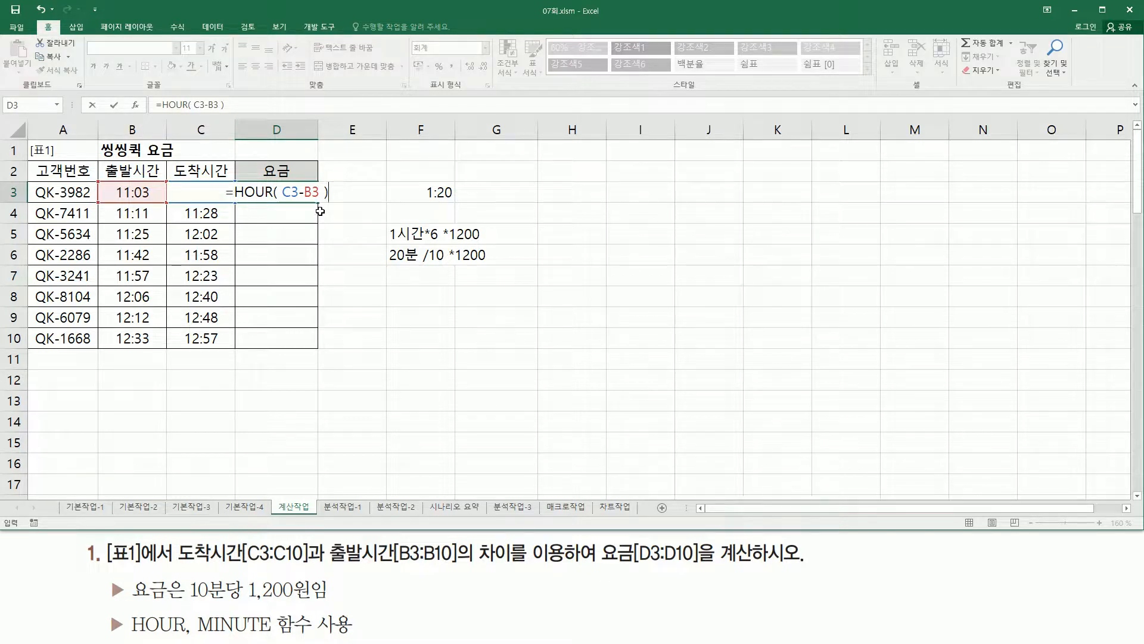
type(" *")
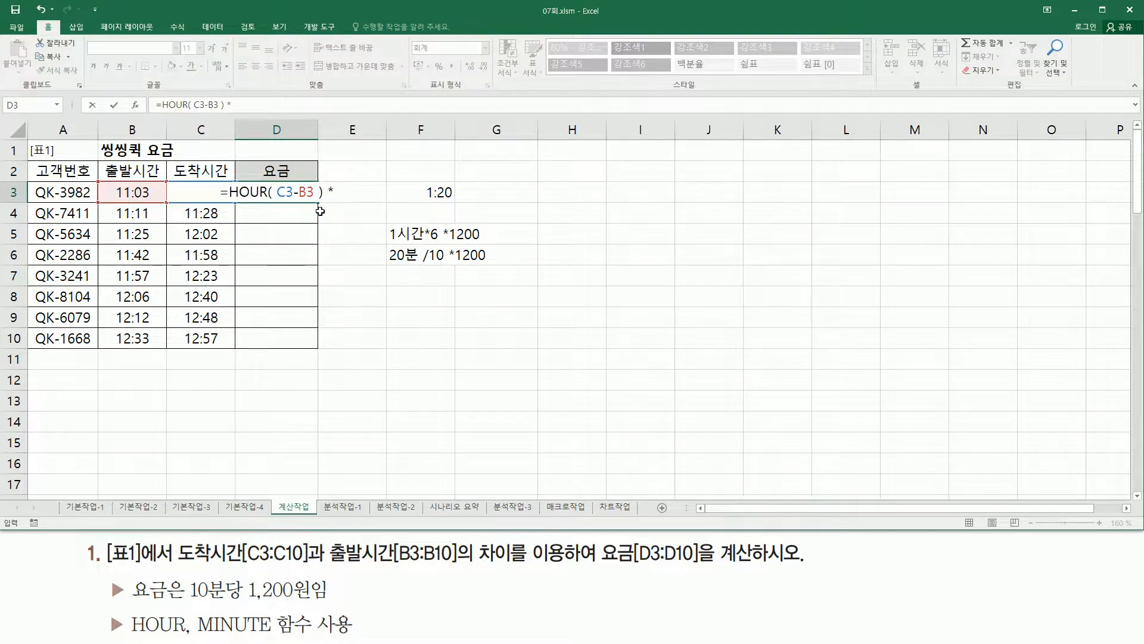
type("6 *")
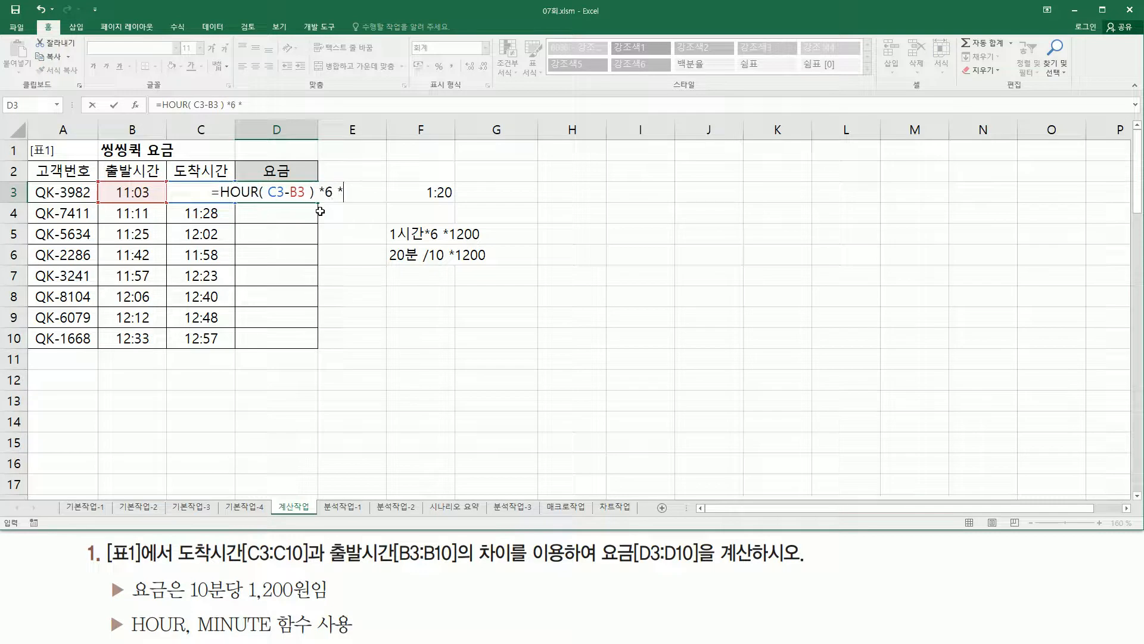
type("1200")
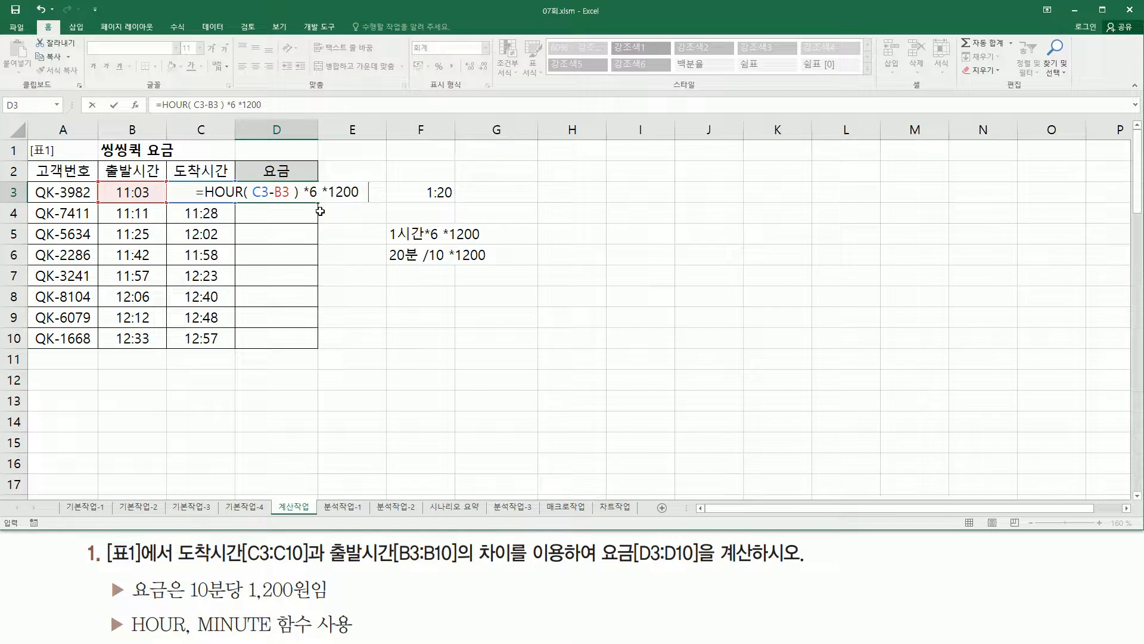
Step: Add the minute part "+ MINUTE( C3-B3 ) /10 *1200" to the fee formula in D3
type("+")
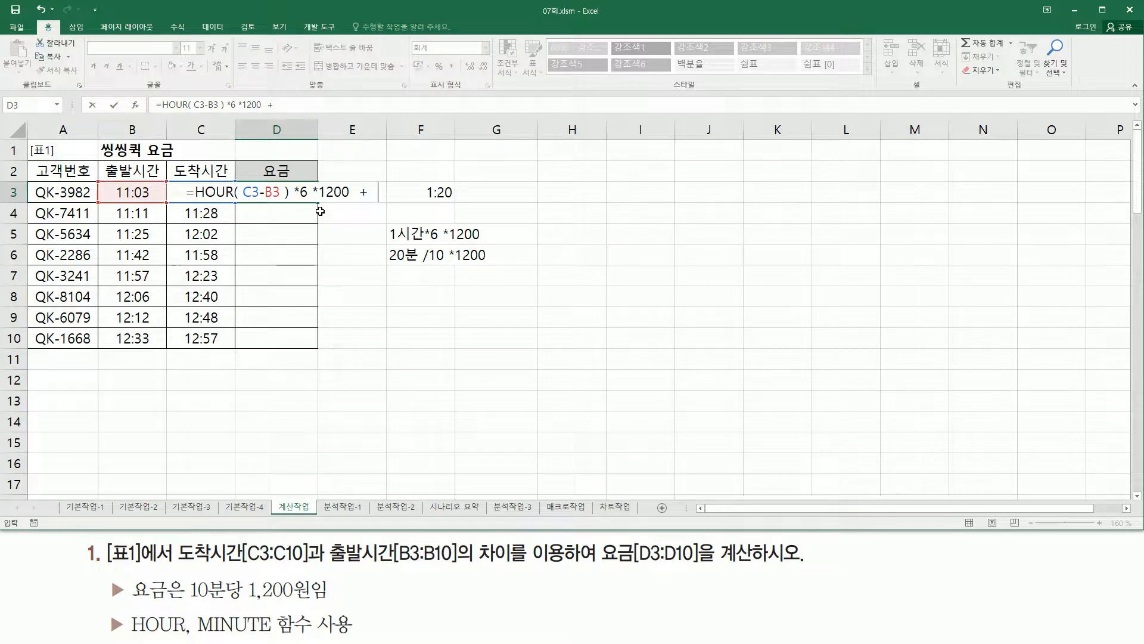
type("miu")
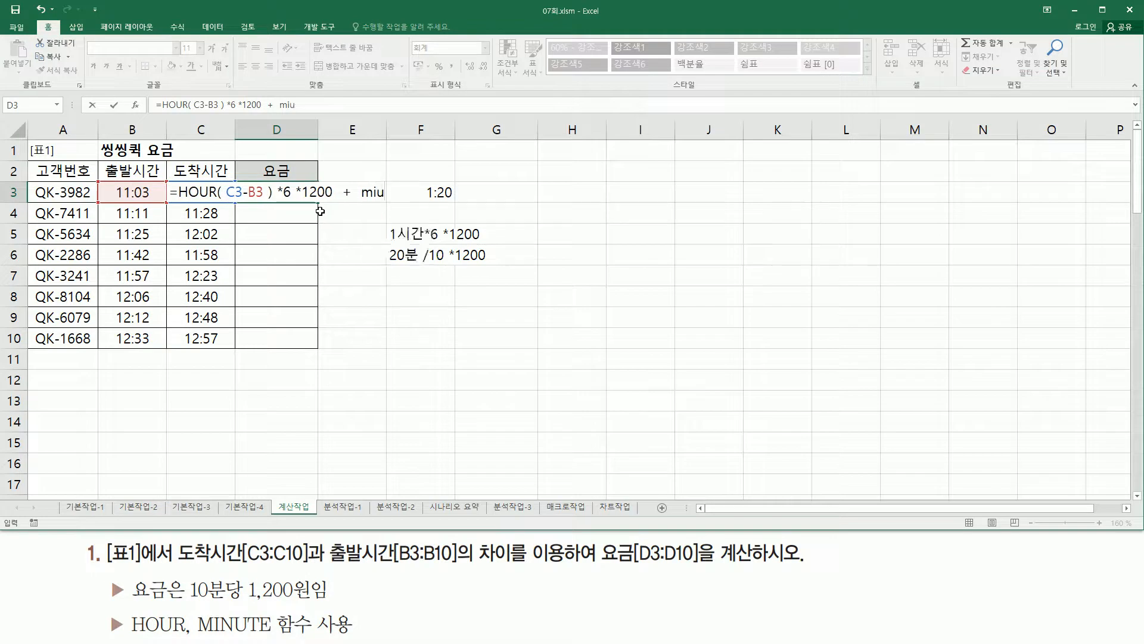
key("BackSpace")
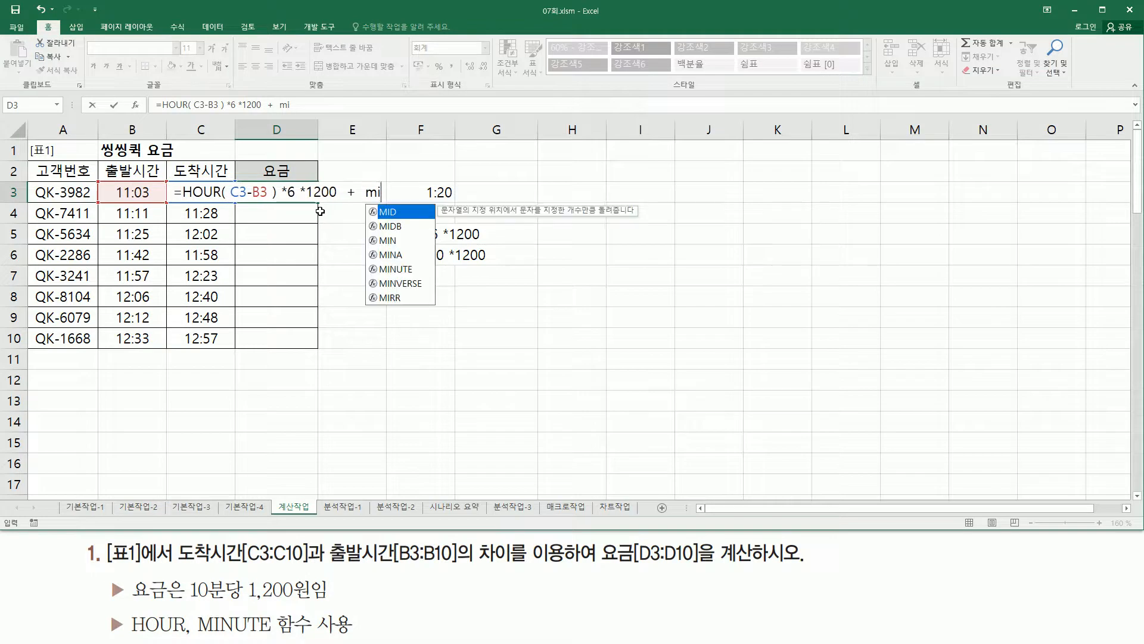
type("nu")
key("Tab")
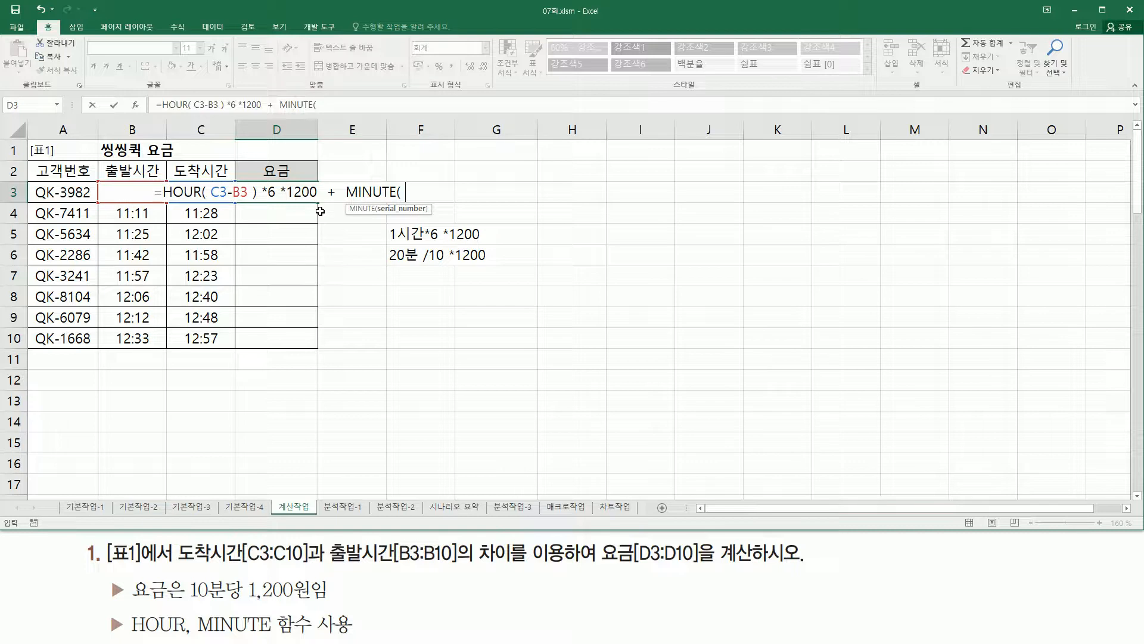
key("Left")
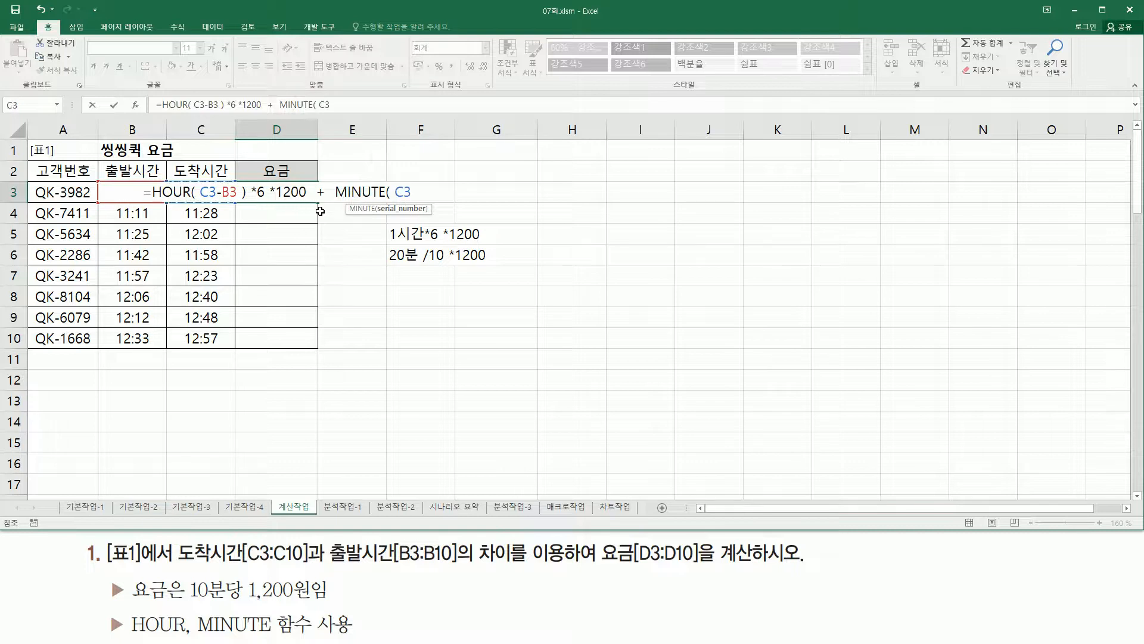
type("-")
key("Left")
key("Left")
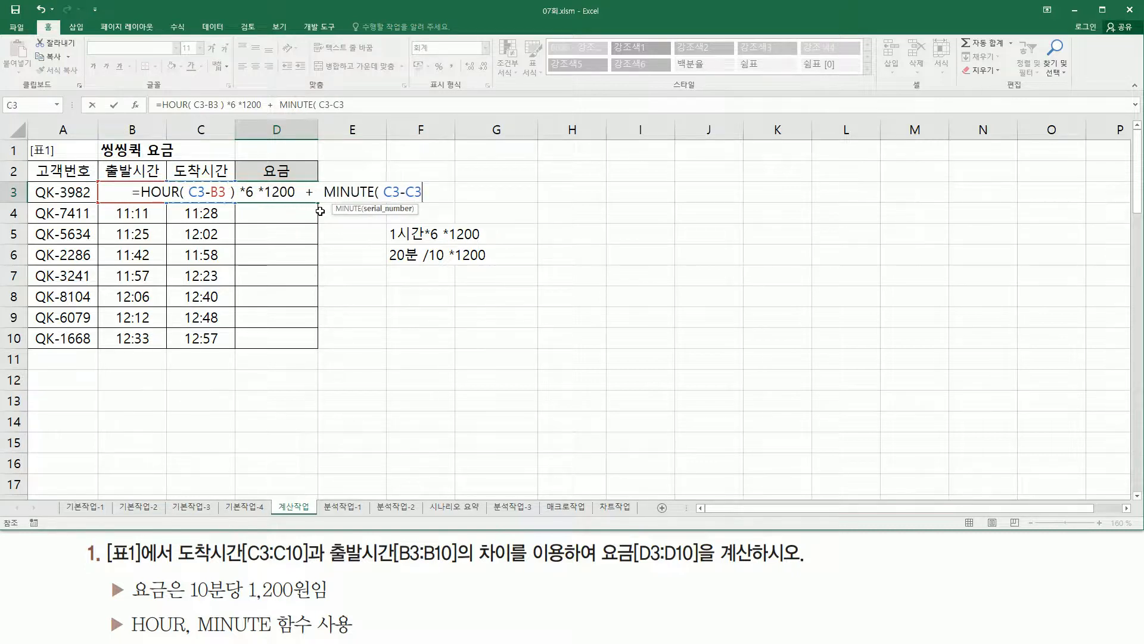
type(") /10 ")
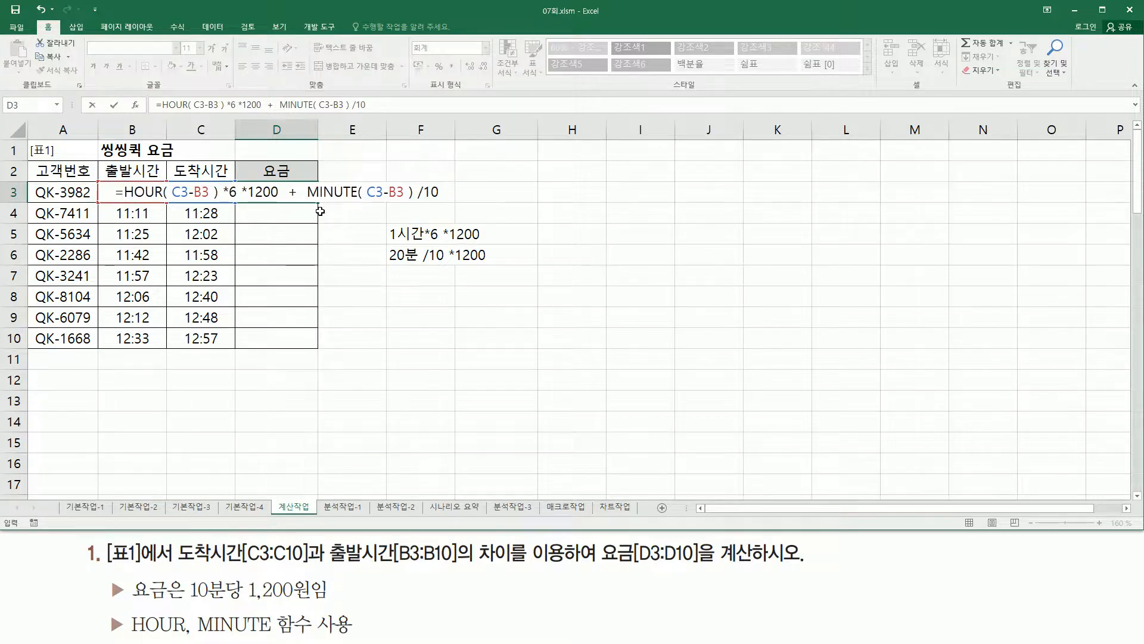
type("*1200")
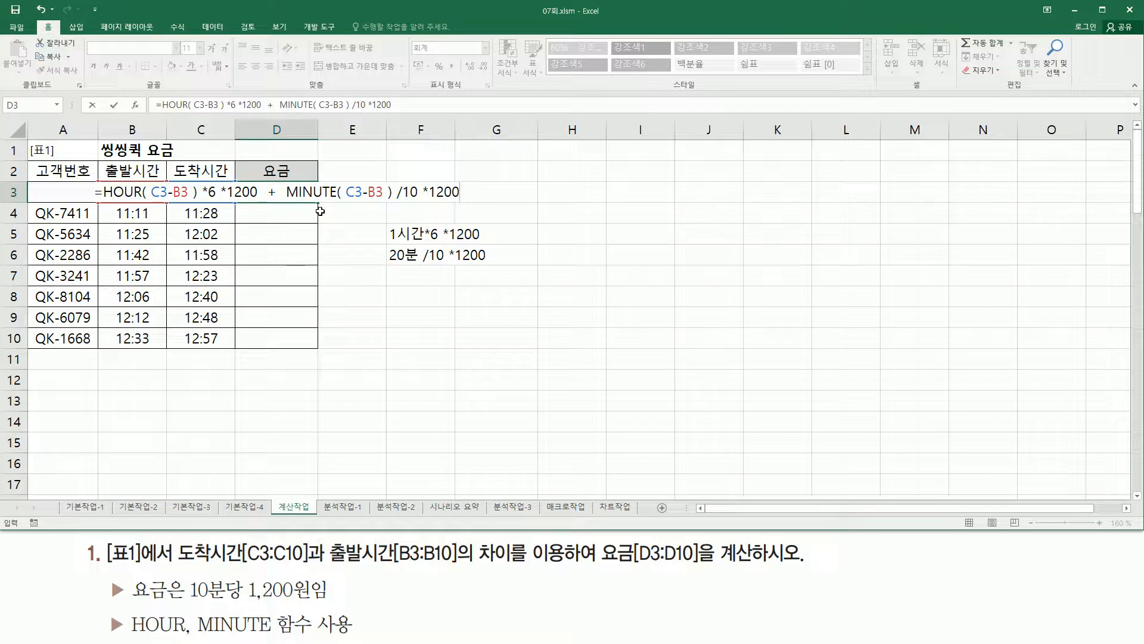
left_click_drag(385, 245, 485, 244)
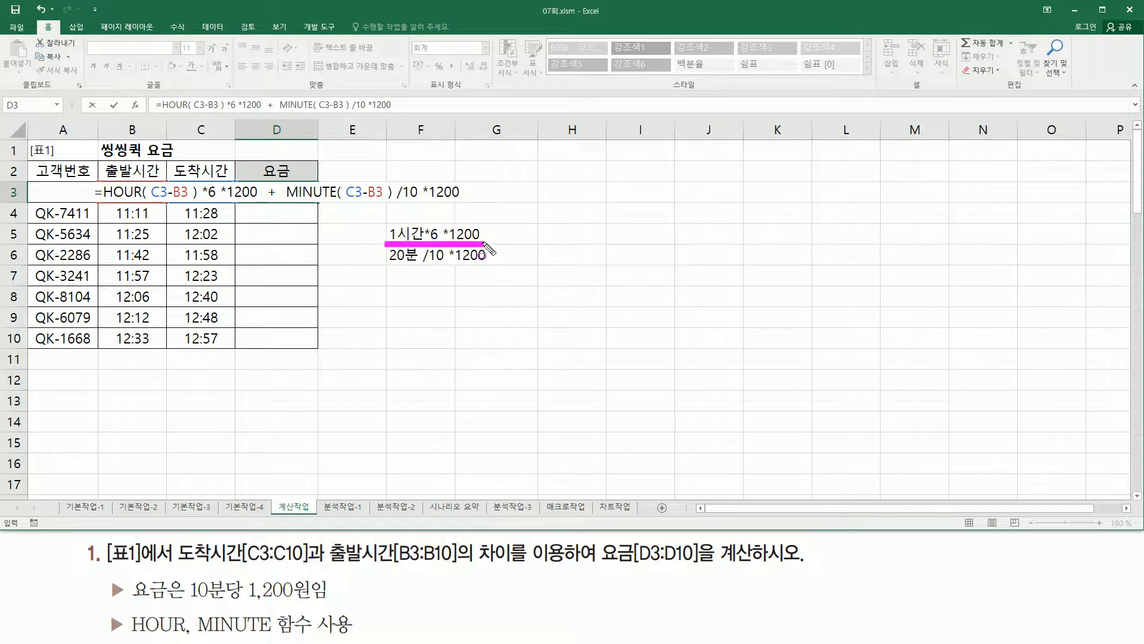
left_click_drag(105, 201, 196, 202)
mouse_move(199, 177)
left_mouse_down()
mouse_move(229, 202)
mouse_move(260, 205)
left_mouse_up()
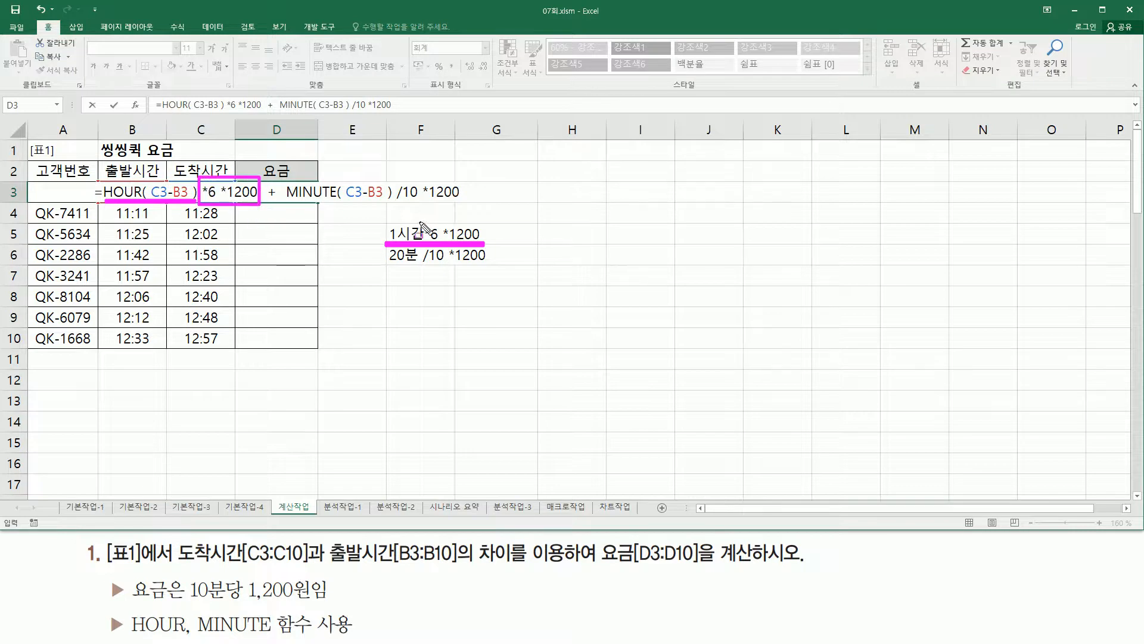
left_click_drag(386, 266, 488, 266)
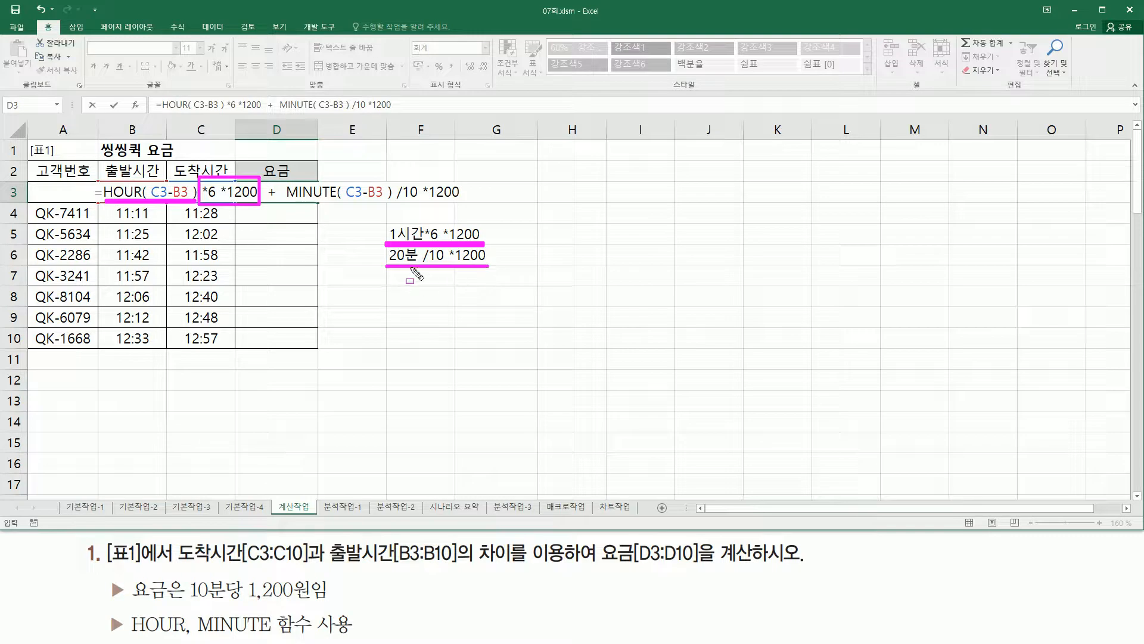
left_click_drag(288, 202, 388, 202)
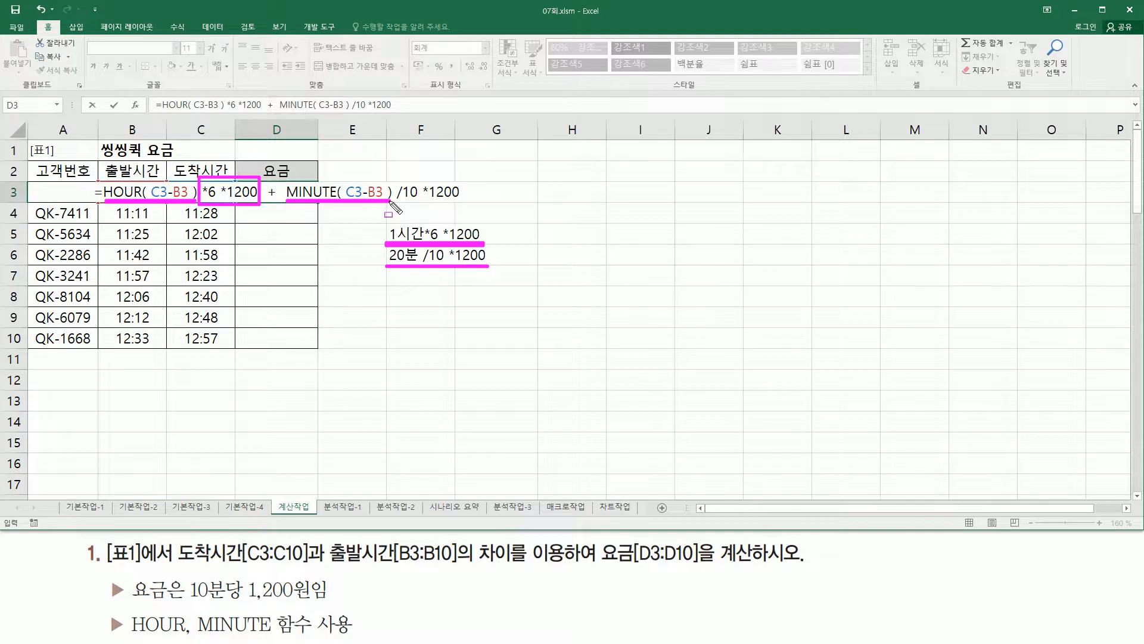
left_click_drag(393, 178, 468, 205)
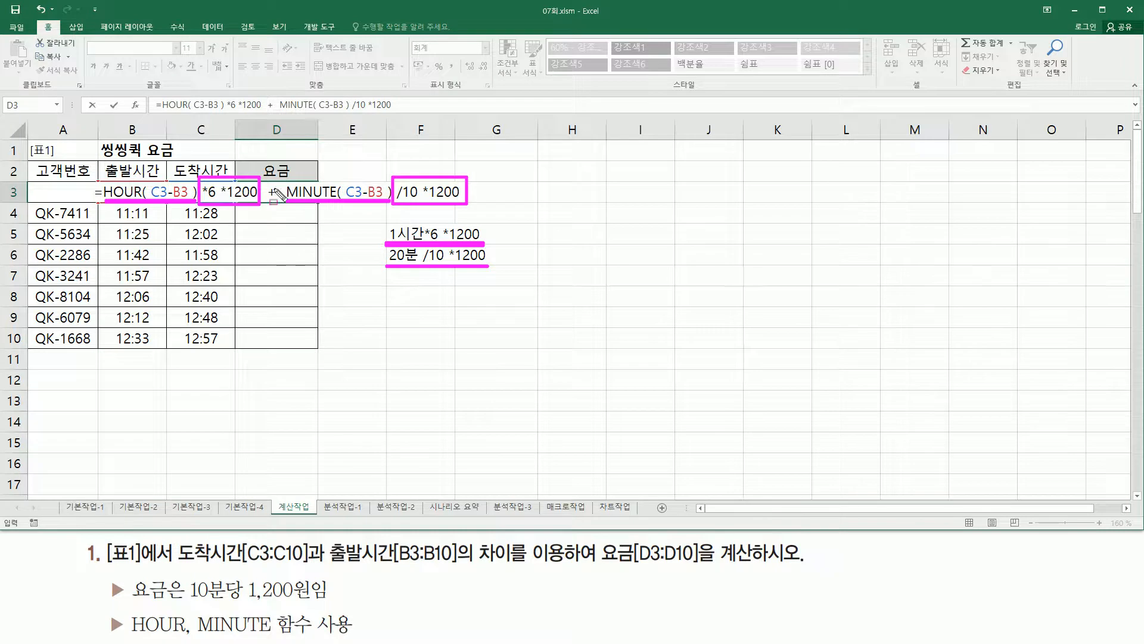
left_click_drag(267, 200, 275, 200)
key("Escape")
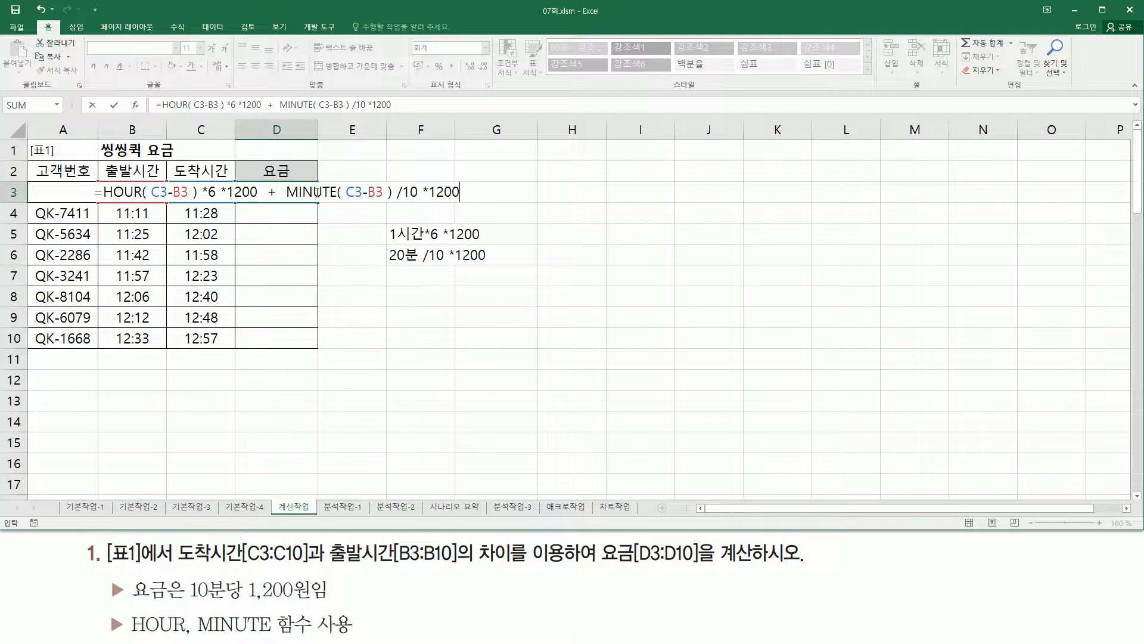
Step: Commit the fee formula in D3 and fill it down through D10
key("Return")
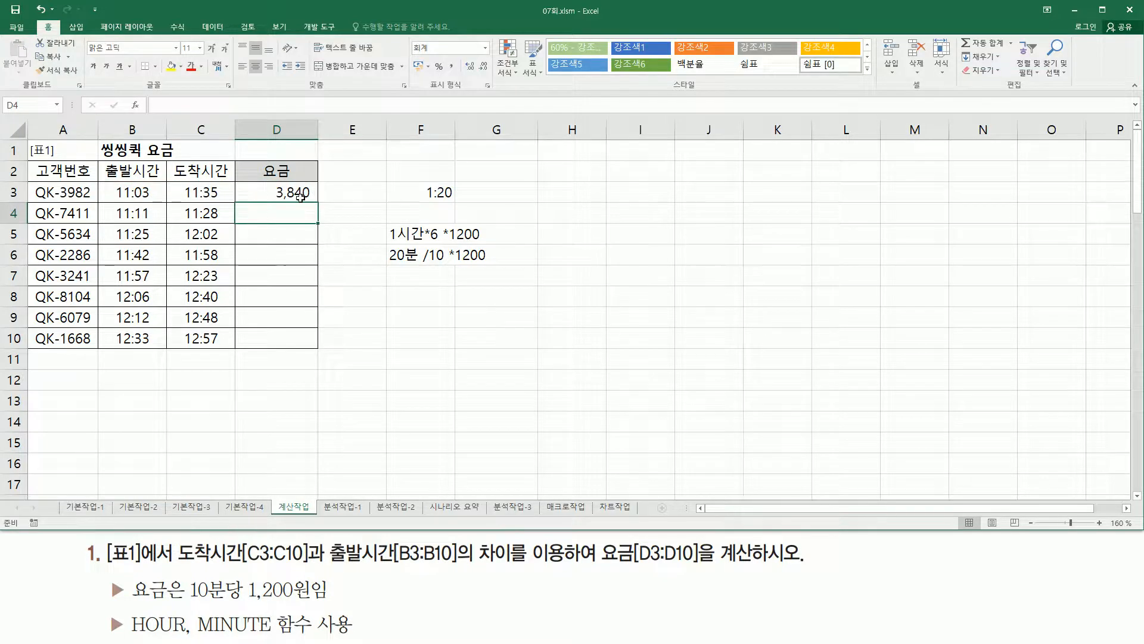
left_click(301, 197)
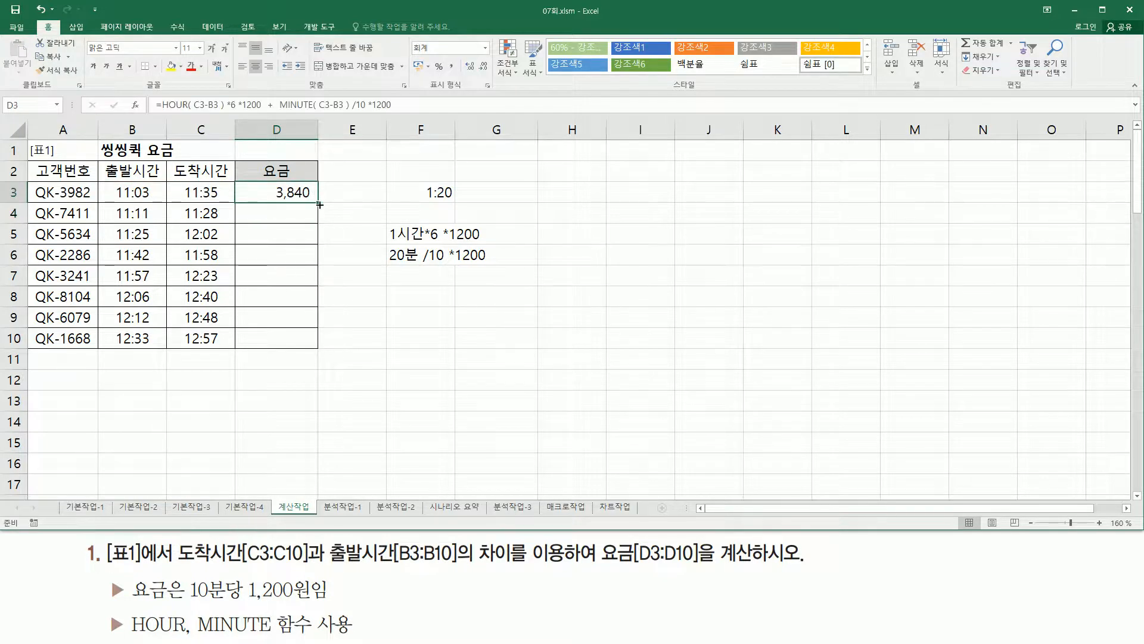
left_click_drag(320, 204, 318, 344)
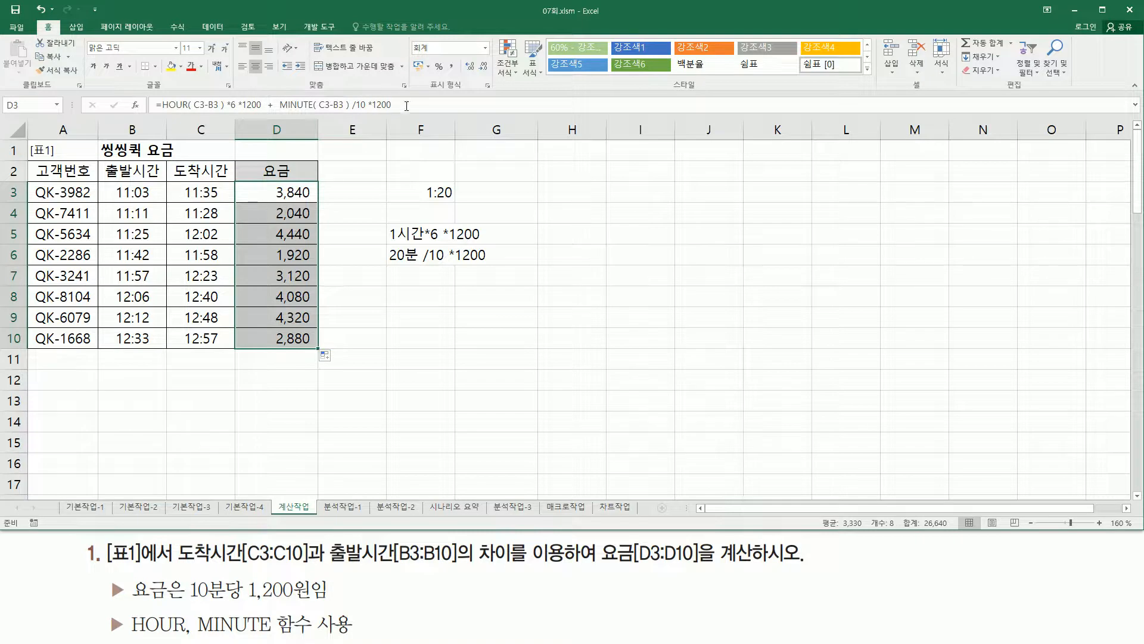
Step: Enter the formula "=HOUR( C3-B3 ) *6 *1200 + MINUTE( C3-B3 ) /10 *1200" as plain text in cell F8
left_click(427, 292)
type("'")
type("=HOUR( C3-B3 ) *6 *1200  +  MINUTE( C3-B3 ) /10 *1200")
key("Return")
key("Return")
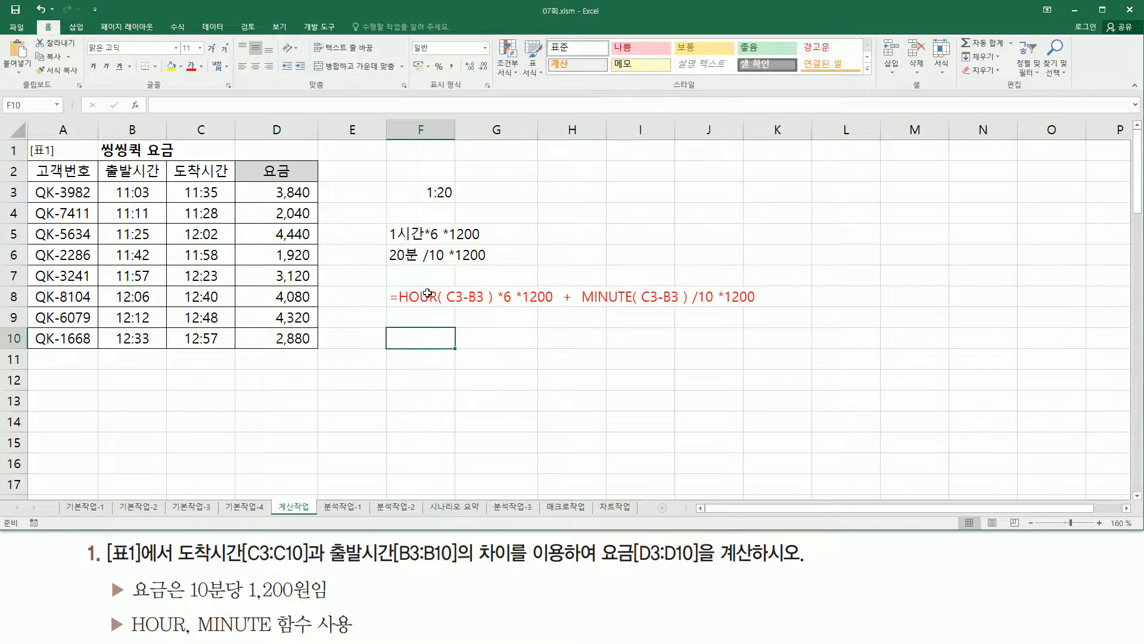
left_click_drag(396, 305, 557, 315)
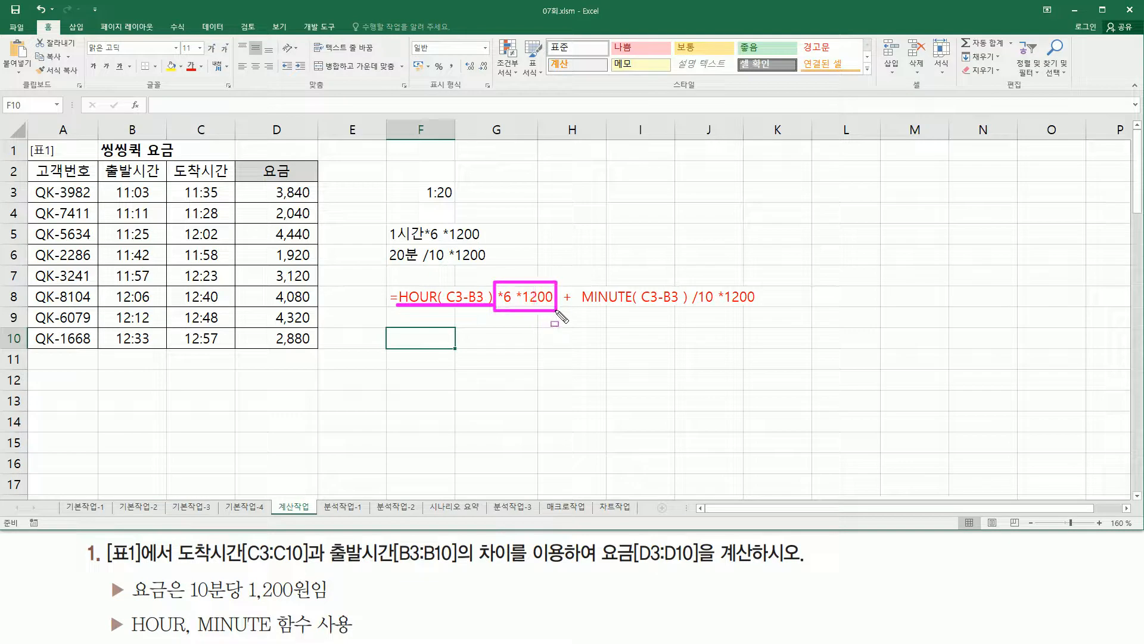
mouse_move(582, 308)
left_mouse_down()
mouse_move(684, 309)
mouse_move(690, 282)
mouse_move(691, 306)
mouse_move(767, 308)
left_mouse_up()
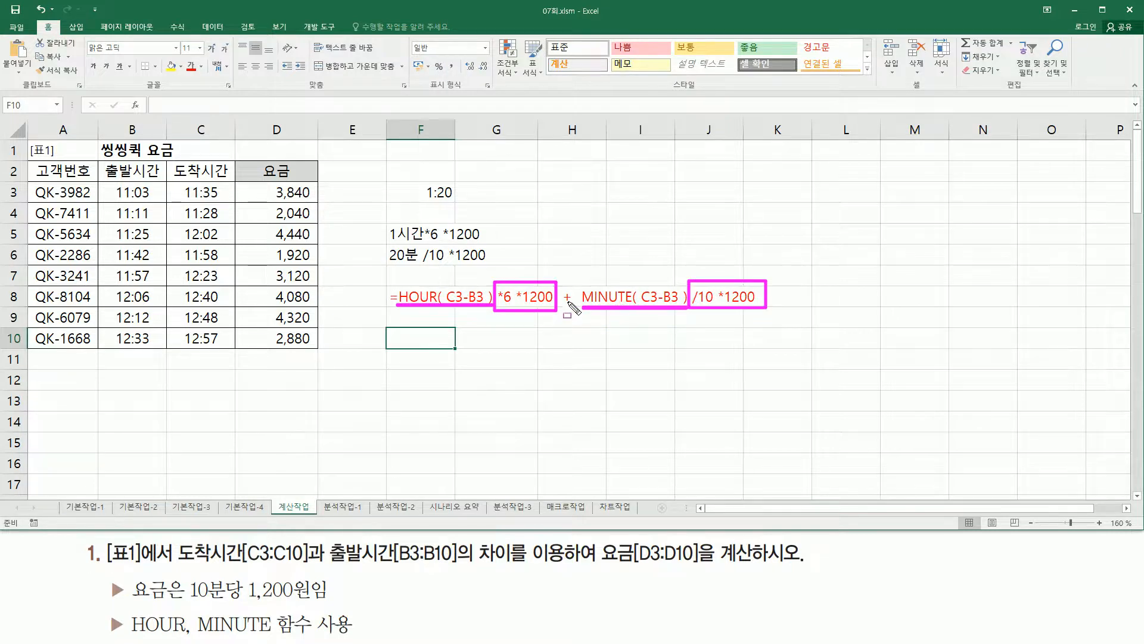
left_click_drag(564, 310, 573, 309)
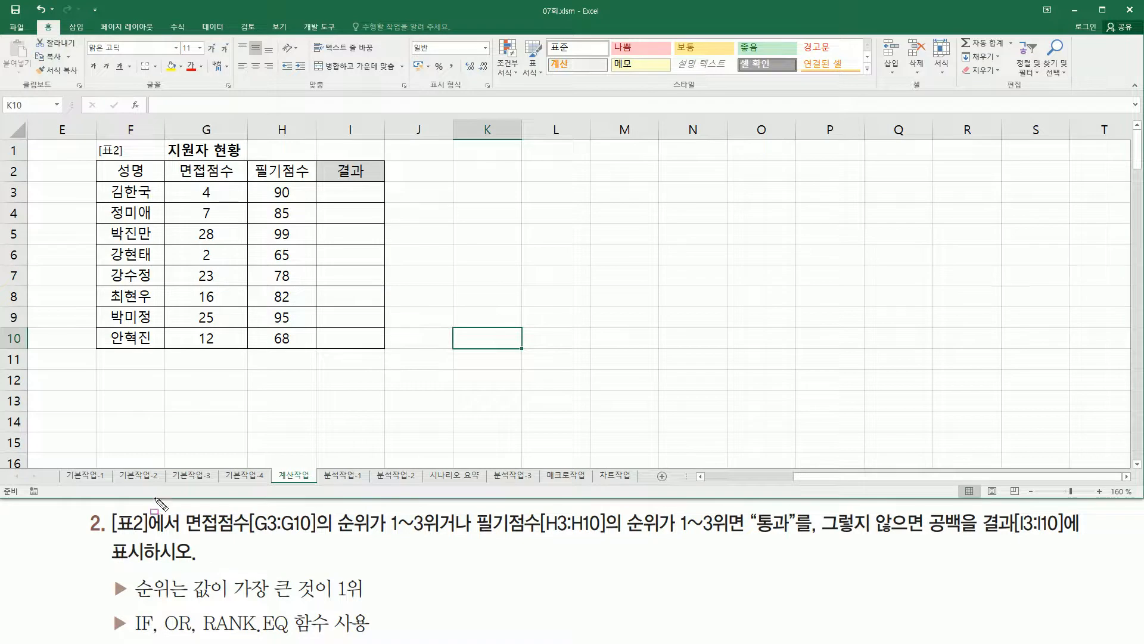
Step: Read task 2 against the [표2] applicant table, matching the interview and written score ranges, rank conditions, and "통과" or blank results
mouse_move(108, 507)
left_mouse_down()
mouse_move(120, 531)
mouse_move(185, 530)
mouse_move(182, 508)
left_mouse_up()
mouse_move(90, 138)
left_mouse_down()
mouse_move(358, 295)
mouse_move(391, 357)
left_mouse_up()
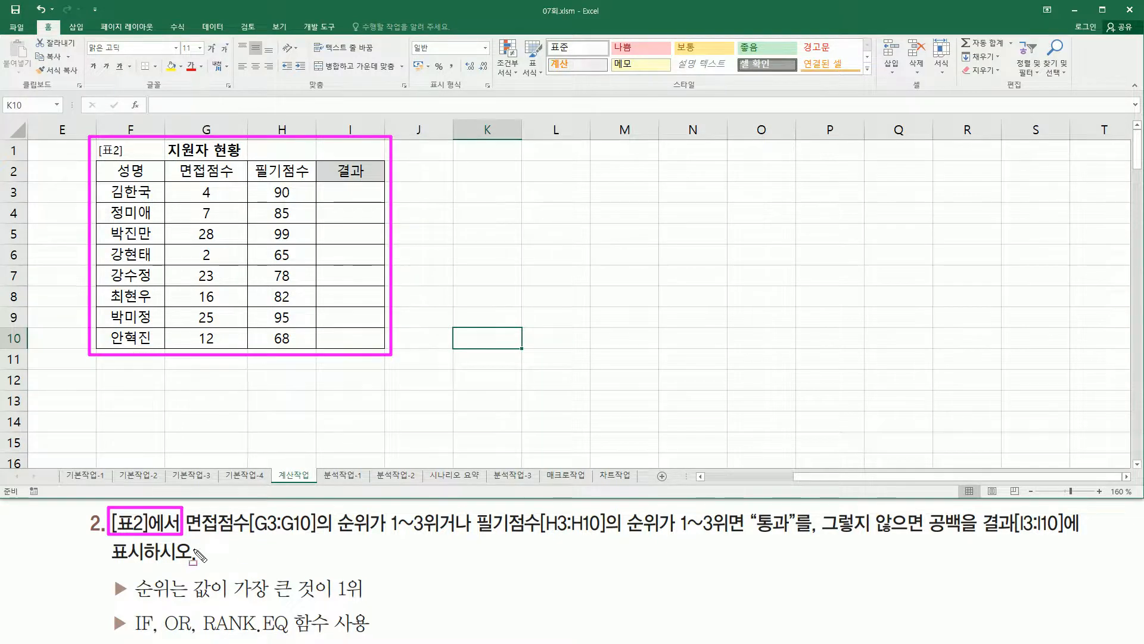
left_click_drag(188, 535, 379, 537)
left_click_drag(173, 165, 240, 183)
mouse_move(338, 507)
left_mouse_down()
mouse_move(337, 534)
mouse_move(371, 506)
mouse_move(372, 535)
left_mouse_up()
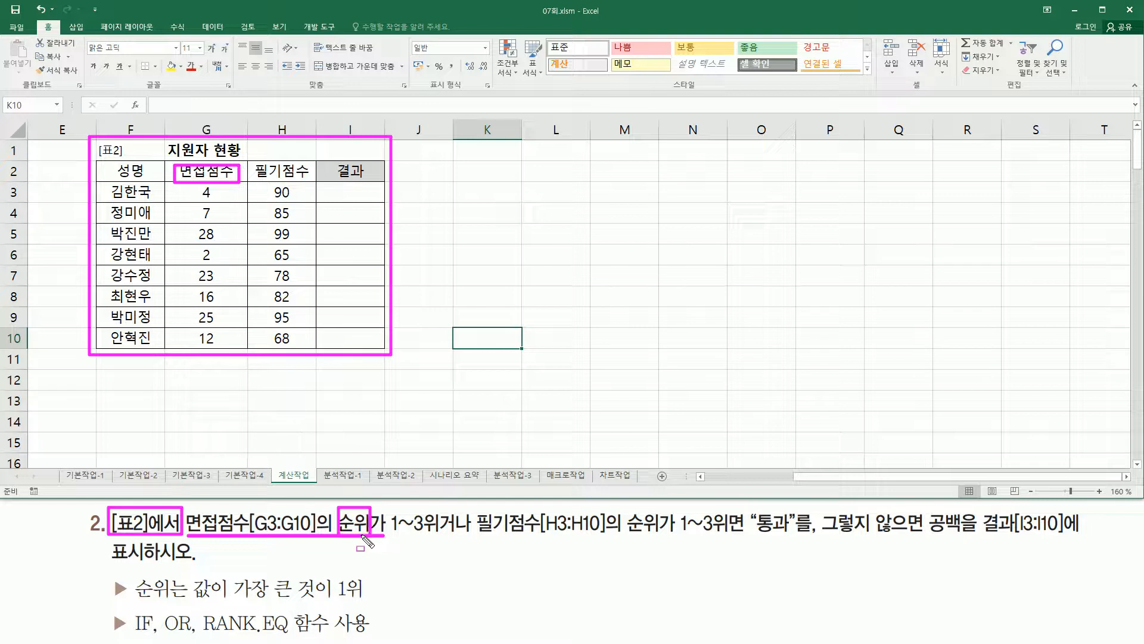
mouse_move(203, 637)
left_mouse_down()
mouse_move(332, 636)
mouse_move(202, 635)
left_mouse_up()
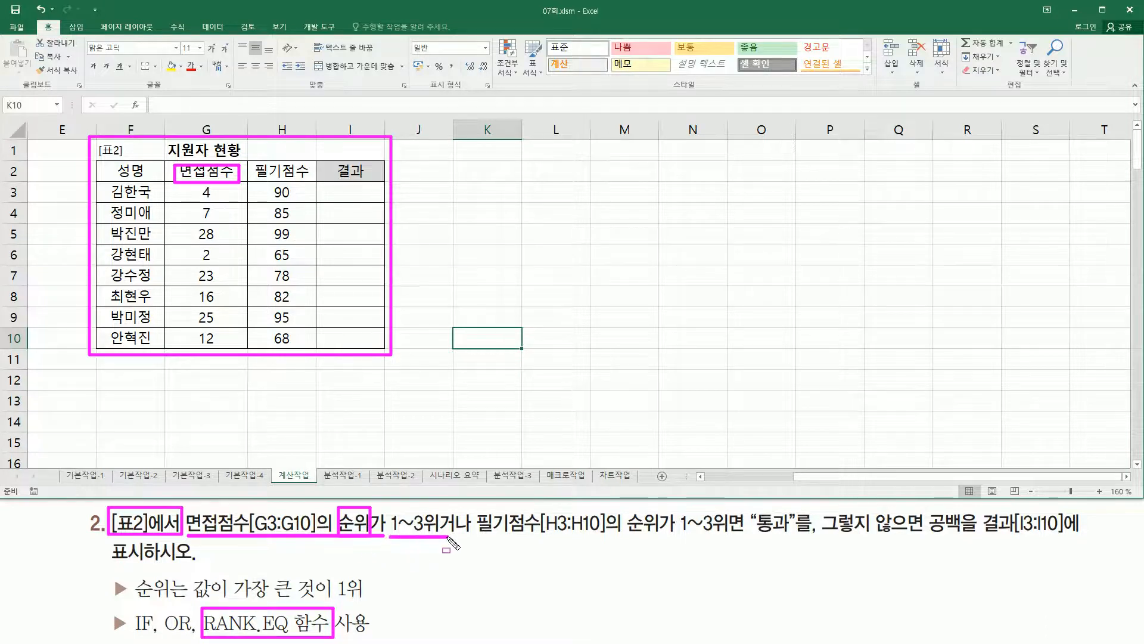
left_click_drag(390, 537, 471, 537)
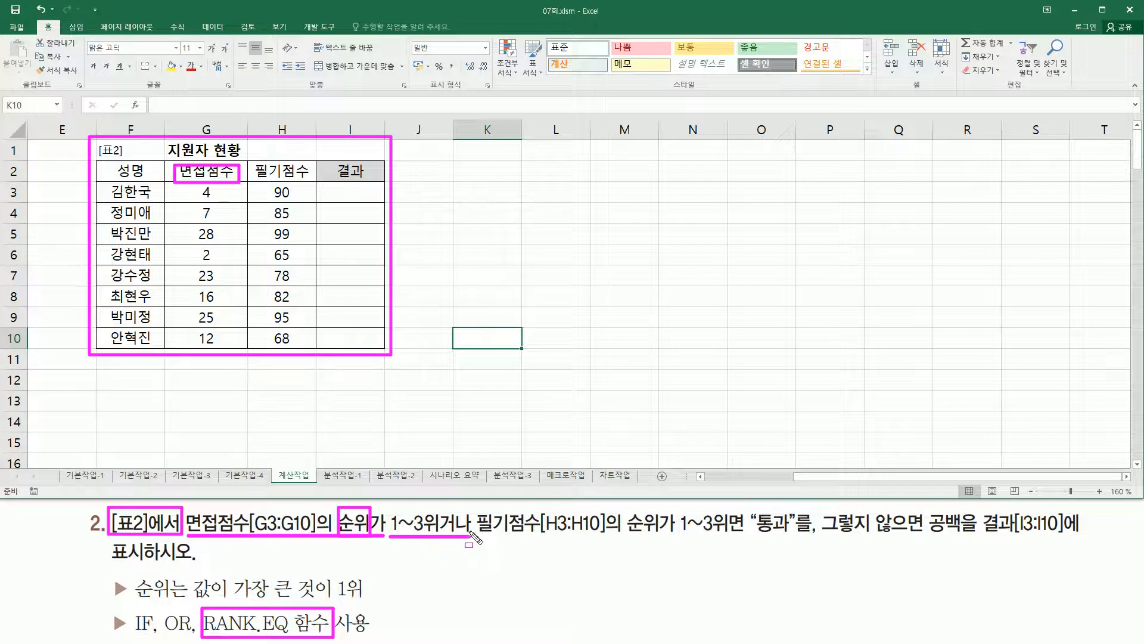
left_click_drag(478, 536, 616, 536)
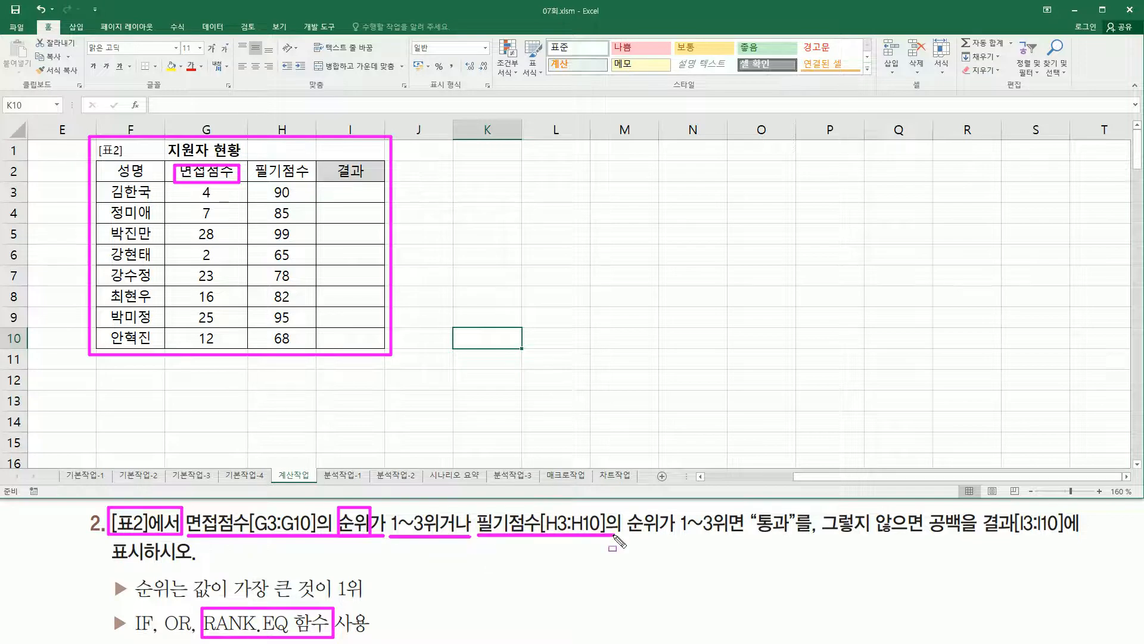
left_click_drag(252, 162, 311, 184)
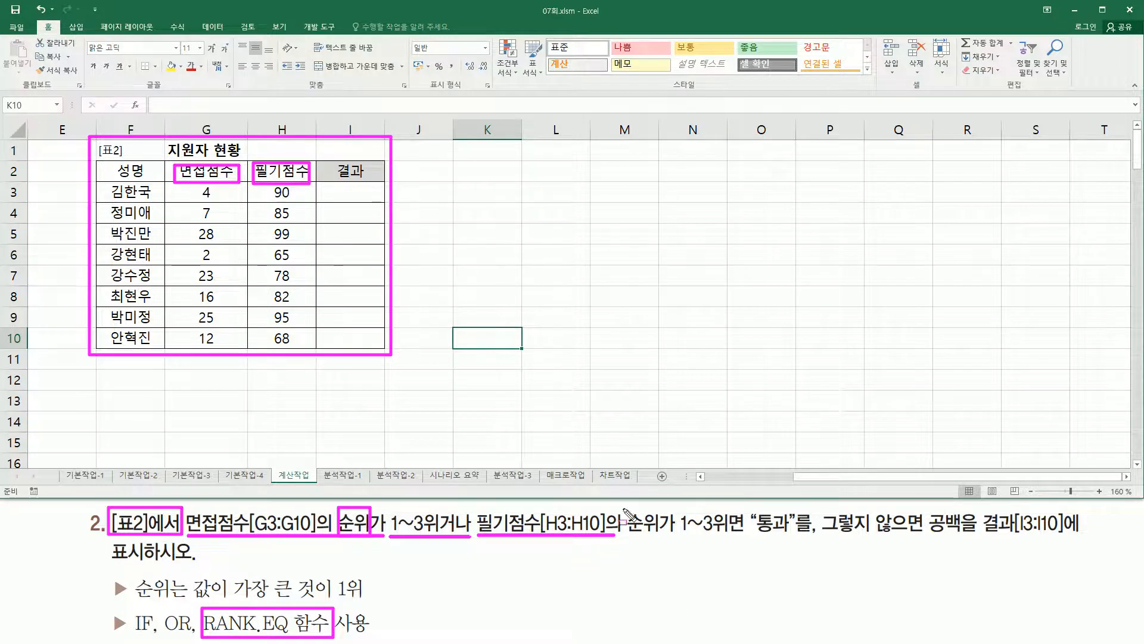
mouse_move(624, 504)
left_mouse_down()
mouse_move(659, 538)
mouse_move(798, 551)
left_mouse_up()
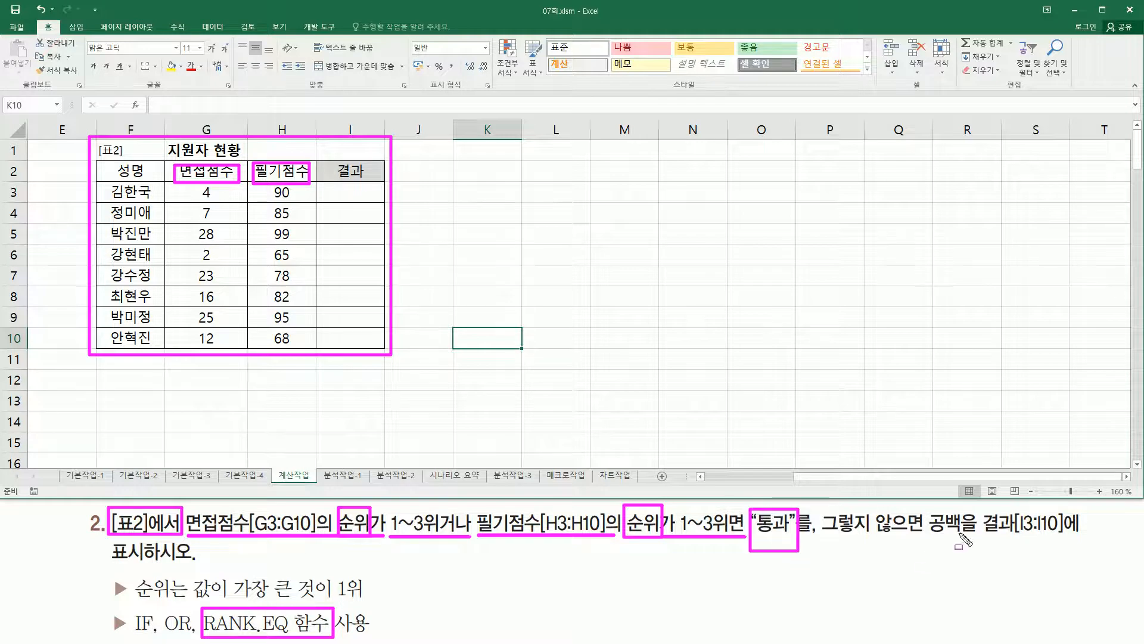
mouse_move(929, 504)
left_mouse_down()
mouse_move(954, 557)
mouse_move(965, 558)
left_mouse_up()
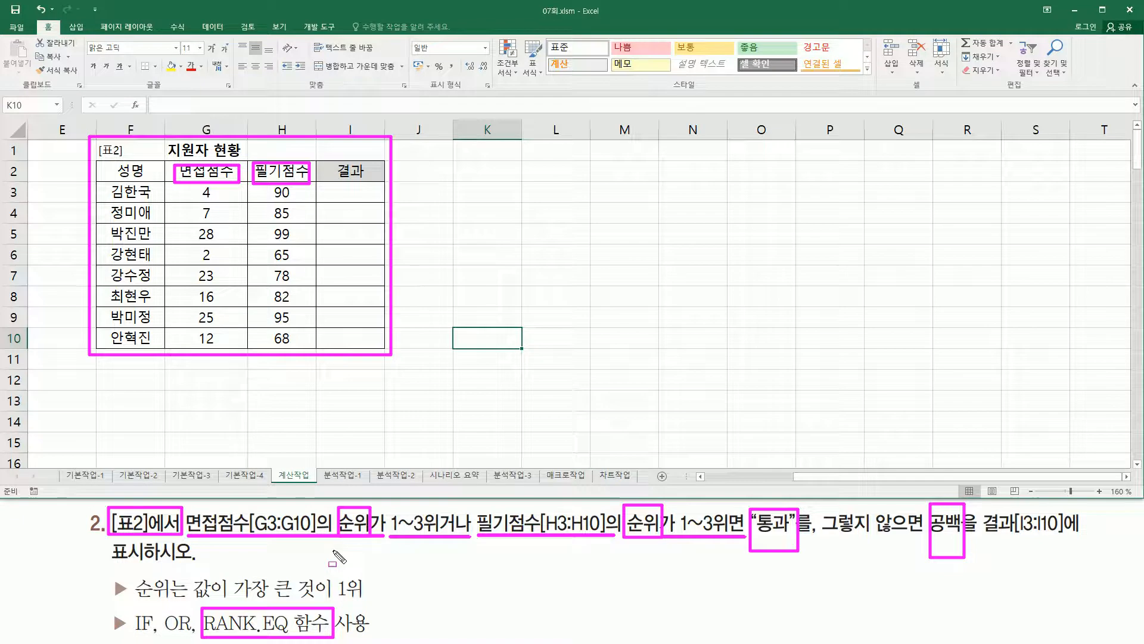
key("e")
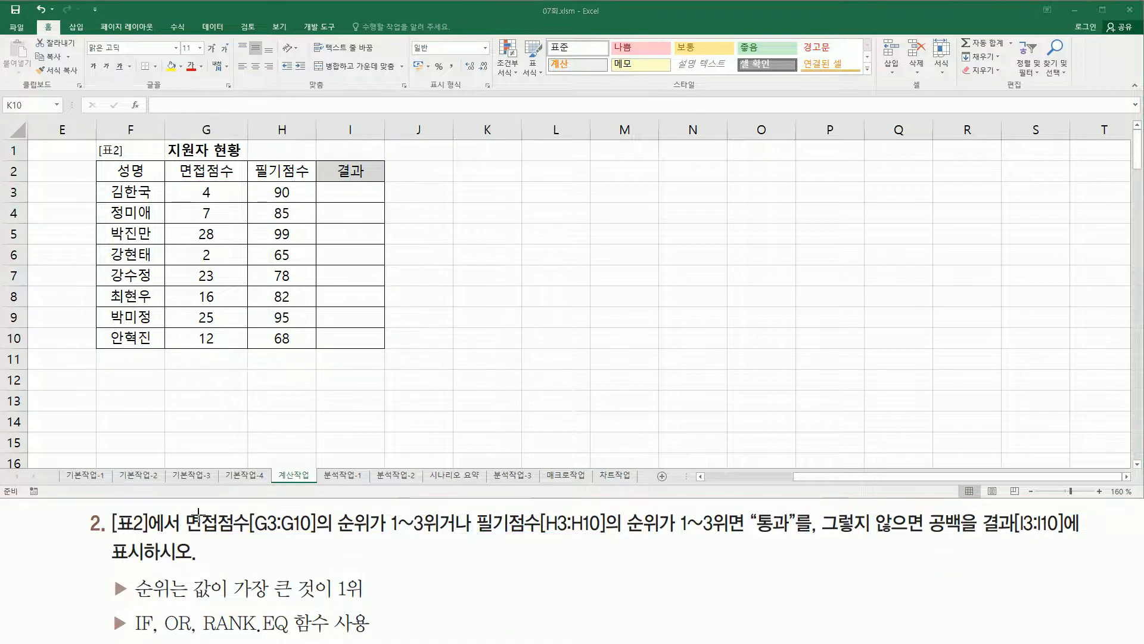
Step: Examine how task 2 joins its two rank conditions with "거나" and which listed function handles that link
left_click_drag(187, 506, 441, 544)
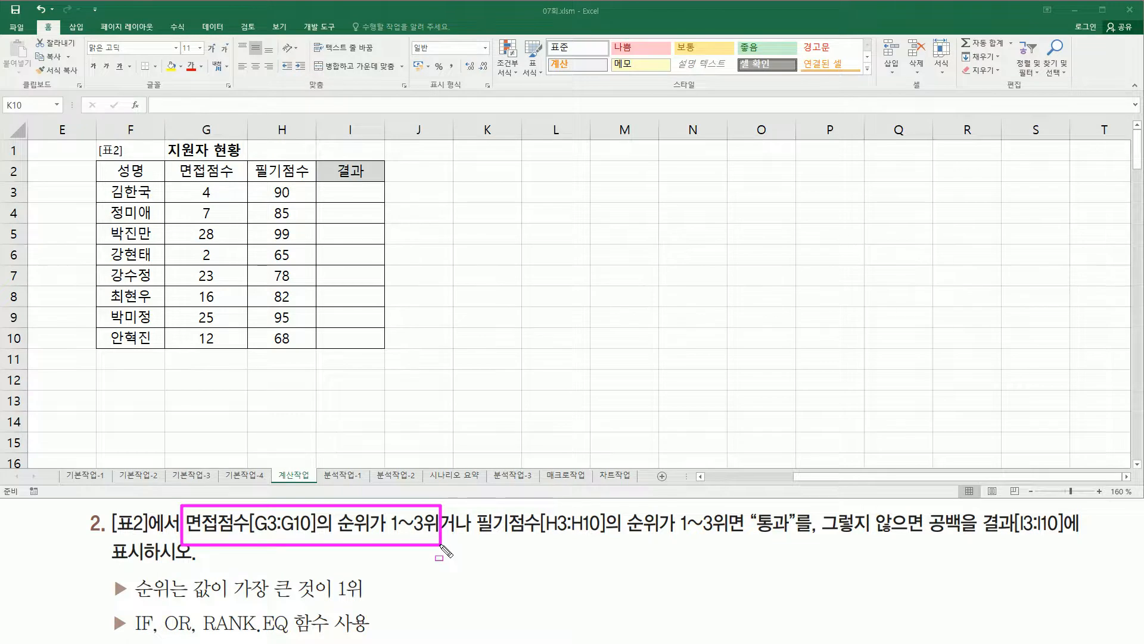
left_click_drag(477, 506, 730, 546)
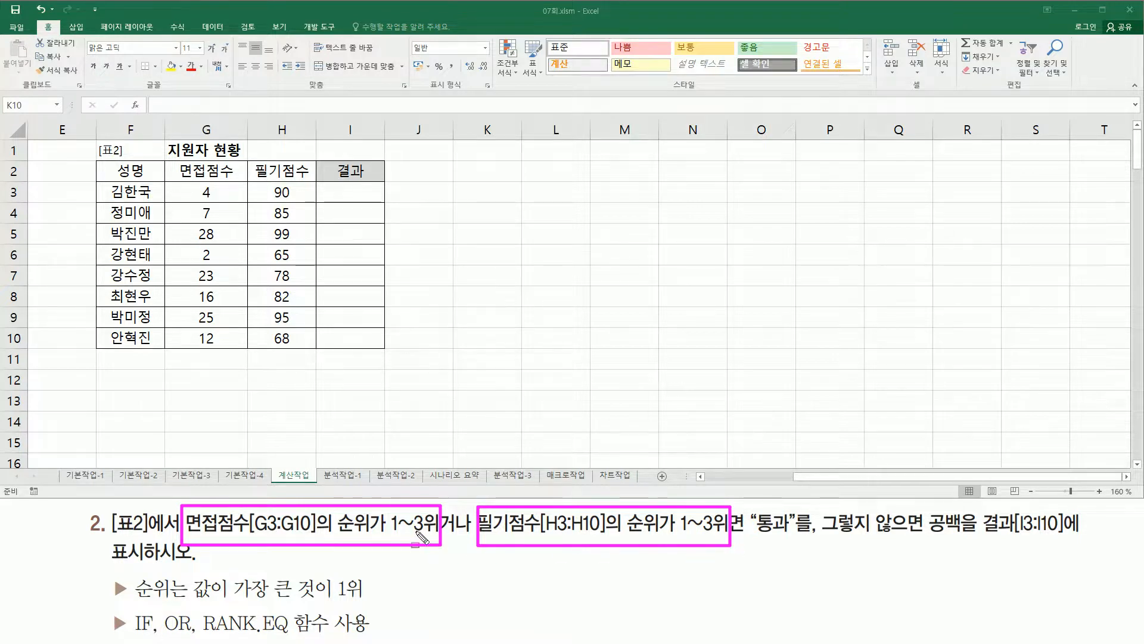
left_click_drag(442, 538, 474, 538)
left_click_drag(754, 535, 796, 536)
left_click_drag(928, 535, 961, 535)
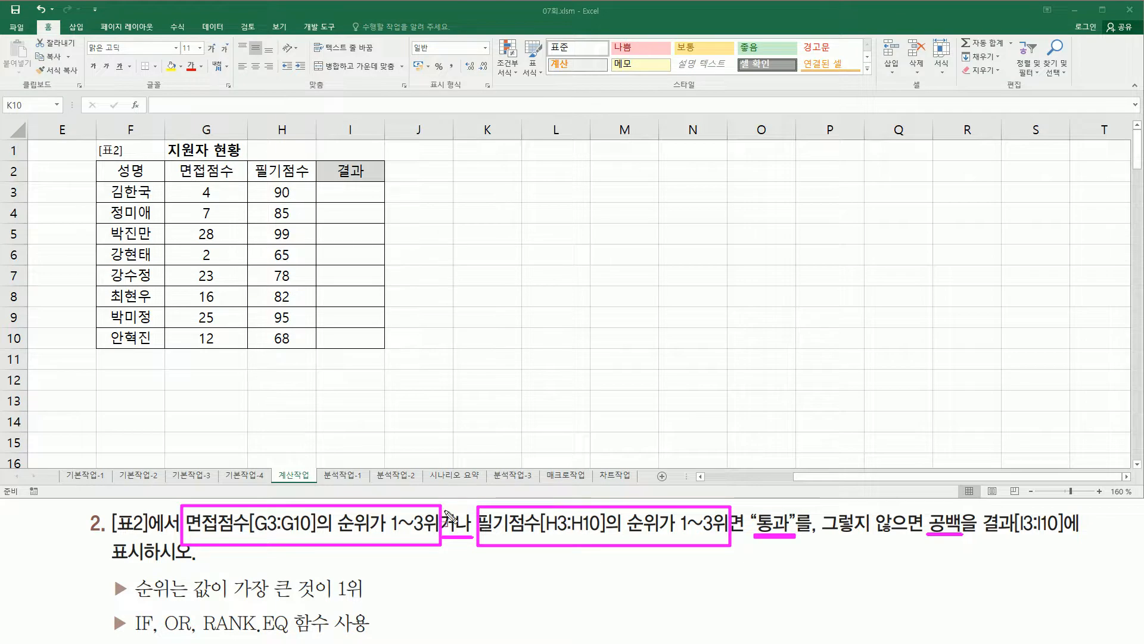
left_click_drag(166, 633, 189, 633)
key("Escape")
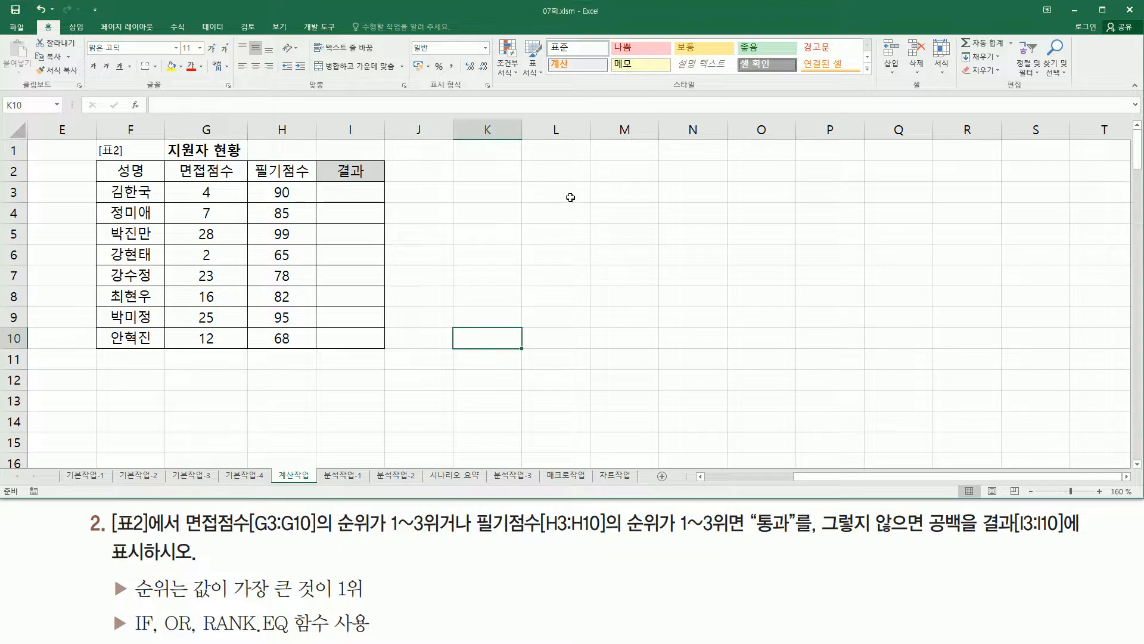
Step: Enter the syntax note "rank.eq( 인수 , 범위 , 옵션 )" as plain text in cell K4
left_click(498, 217)
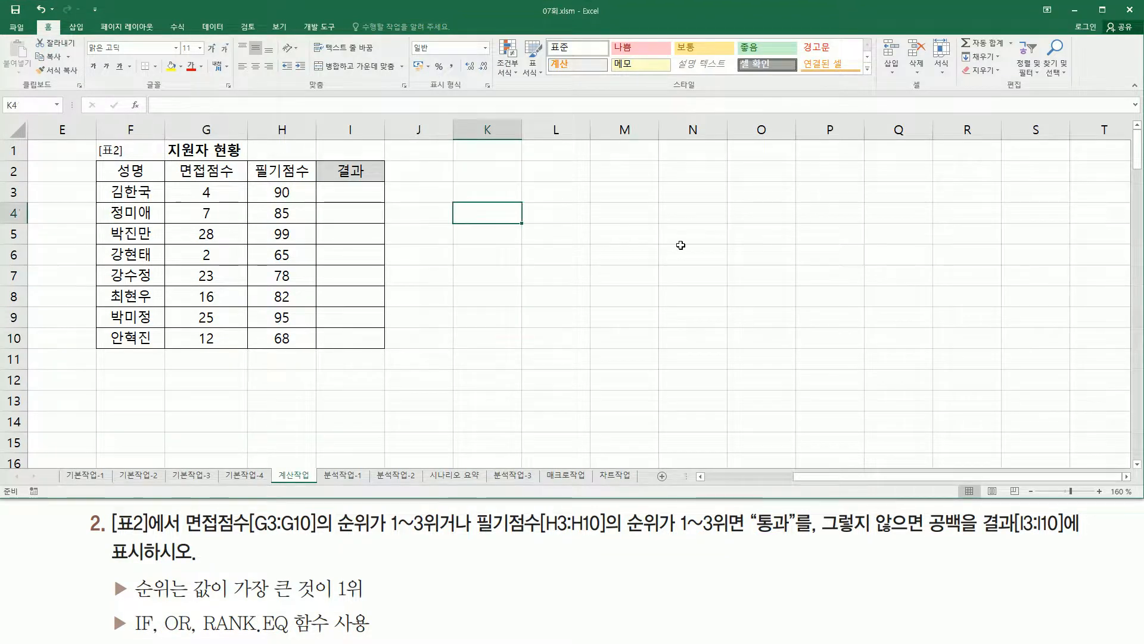
type("rank.")
type("eq( 인수 ,")
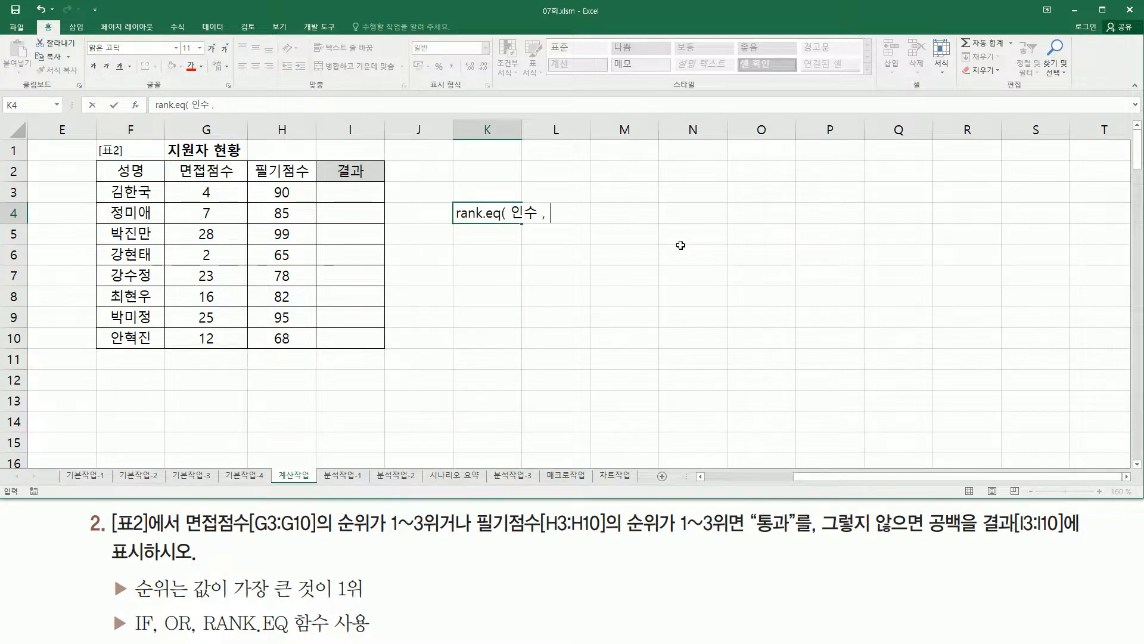
type(" 범ㄴ")
key("BackSpace")
type("위 , 옵션 ")
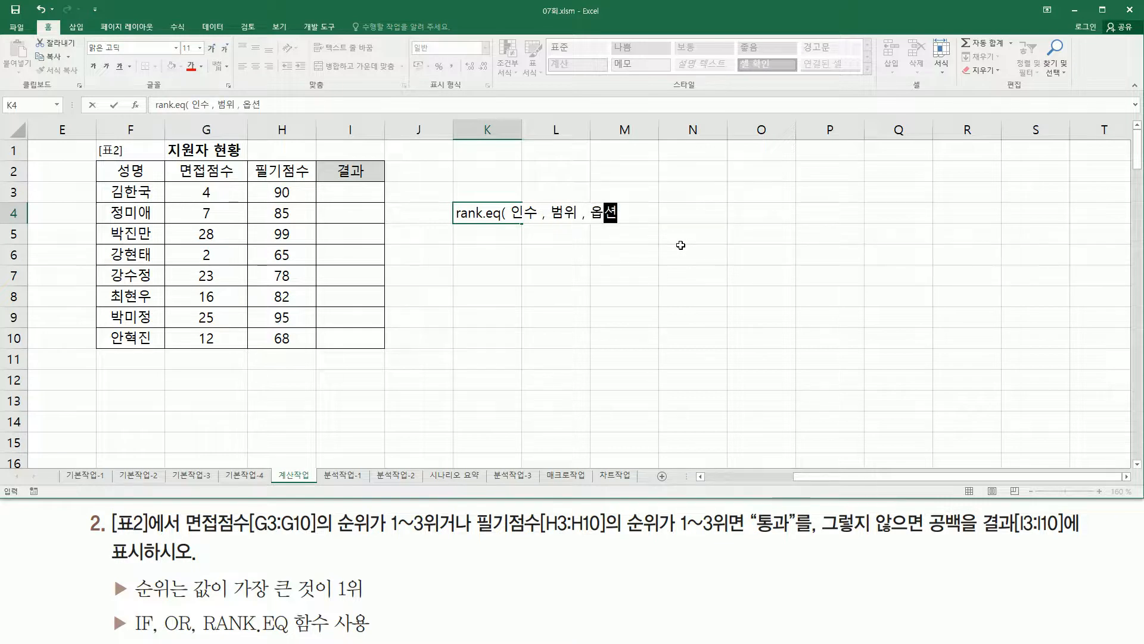
type(")")
key("Return")
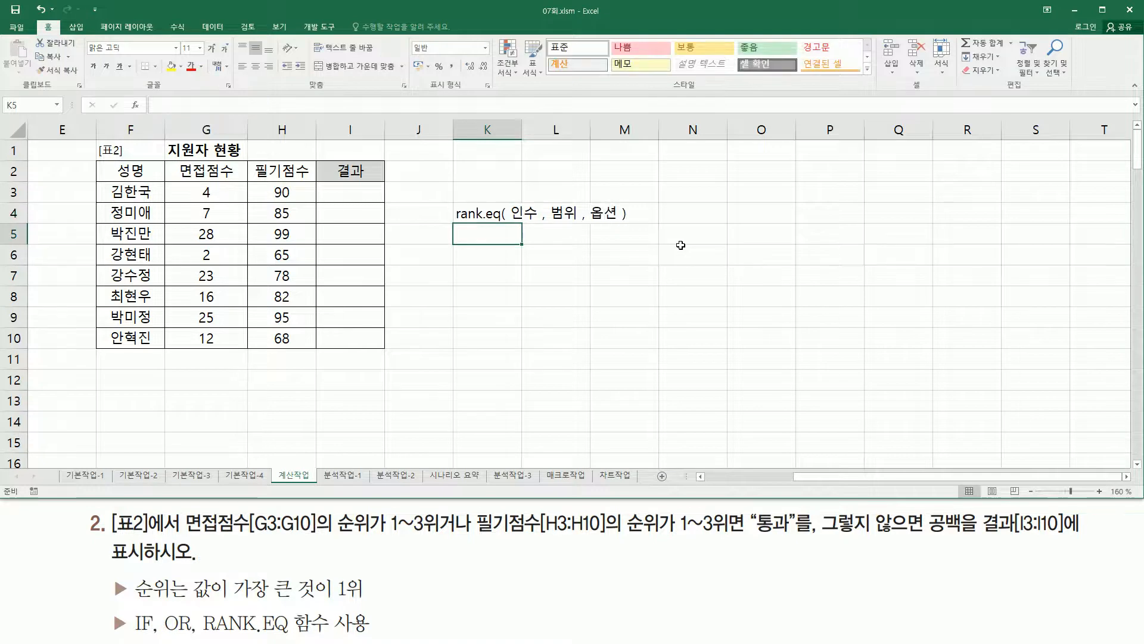
Step: Replace the first argument in the K4 syntax note with "내점수"
key("Up")
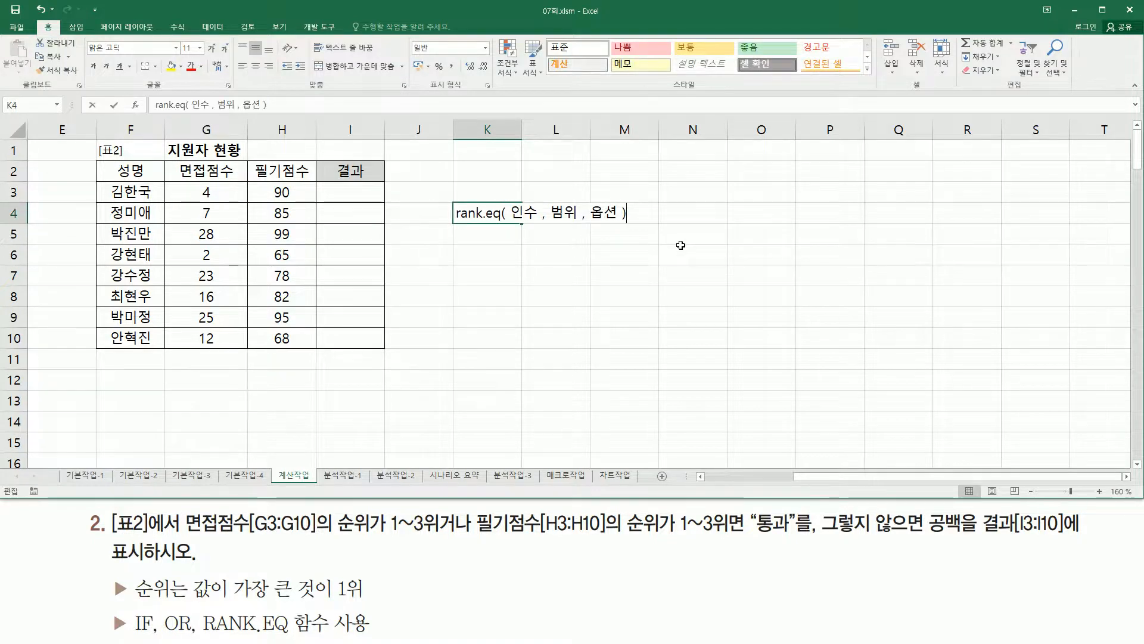
key("F2")
key("Home")
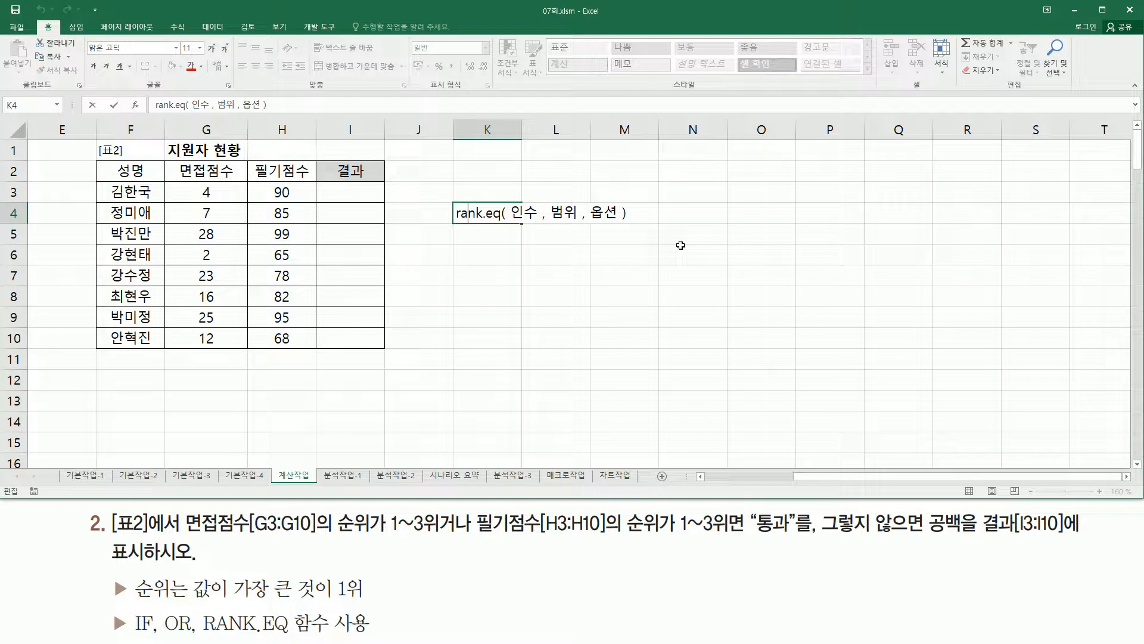
key("Delete")
key("Delete")
type("내점")
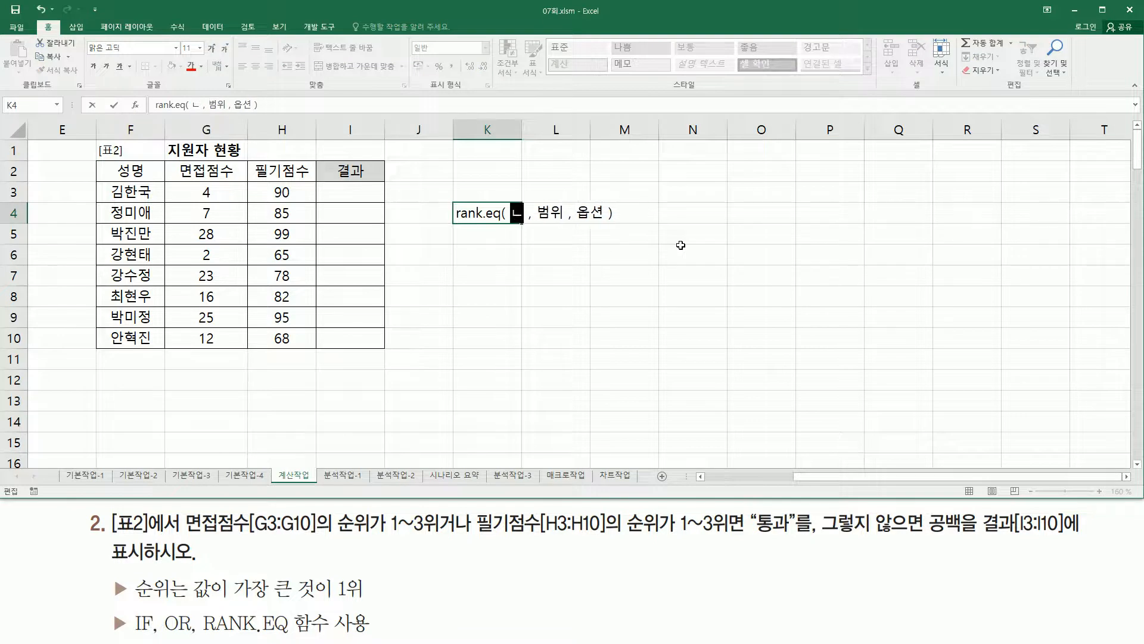
type("수")
key("Return")
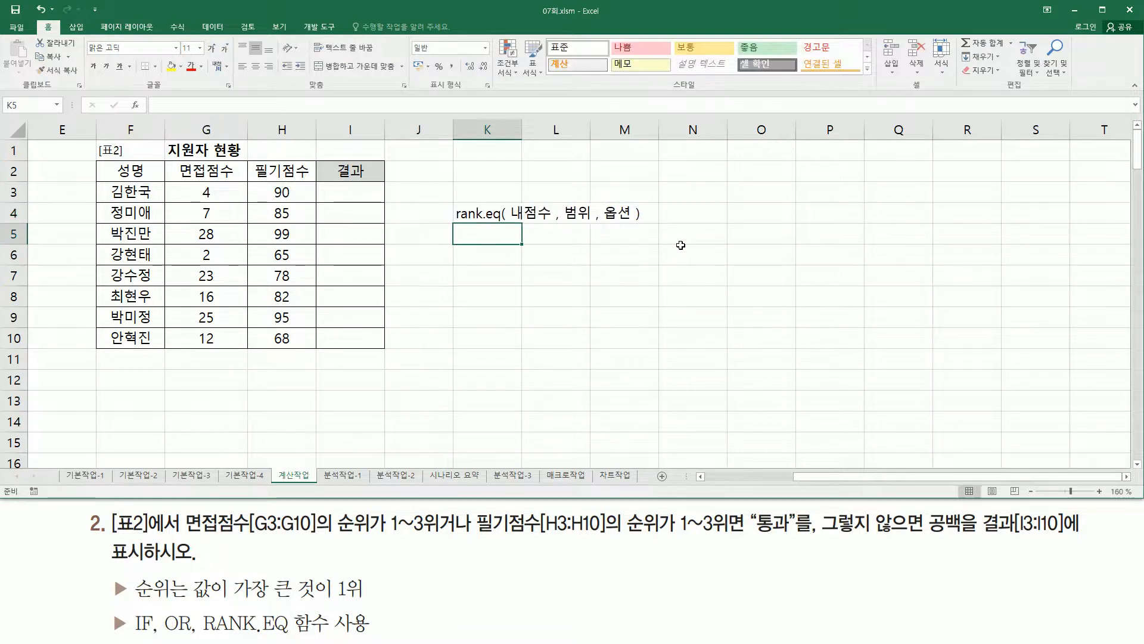
Step: Review the score, range and option arguments in the RANK.EQ syntax note in K4
left_click(569, 292)
left_click_drag(513, 223, 592, 229)
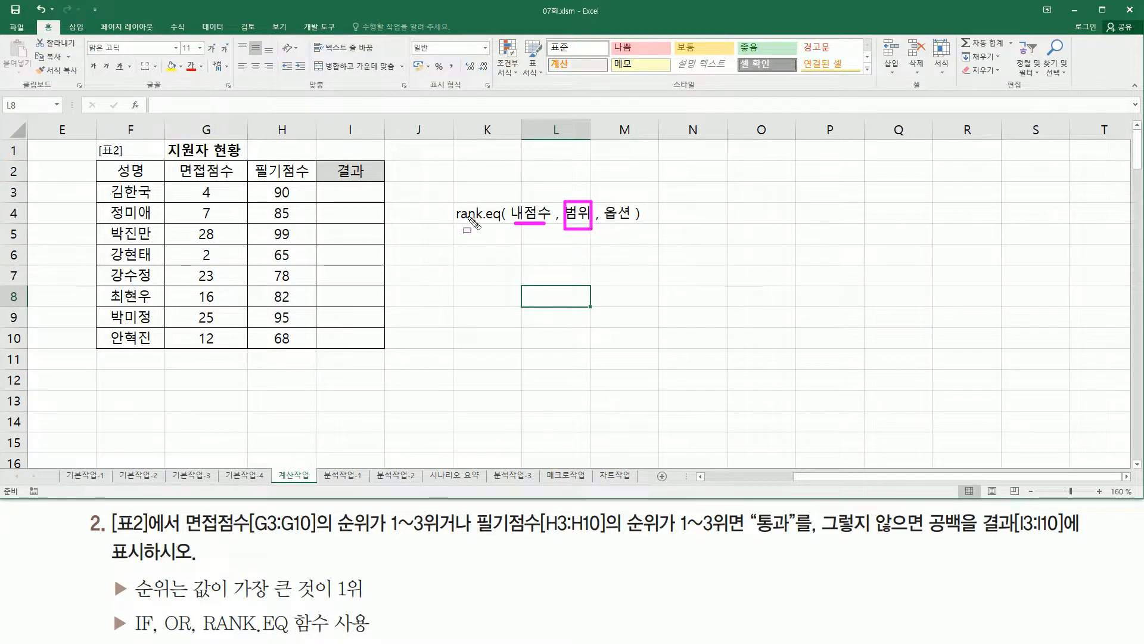
left_click_drag(606, 225, 635, 225)
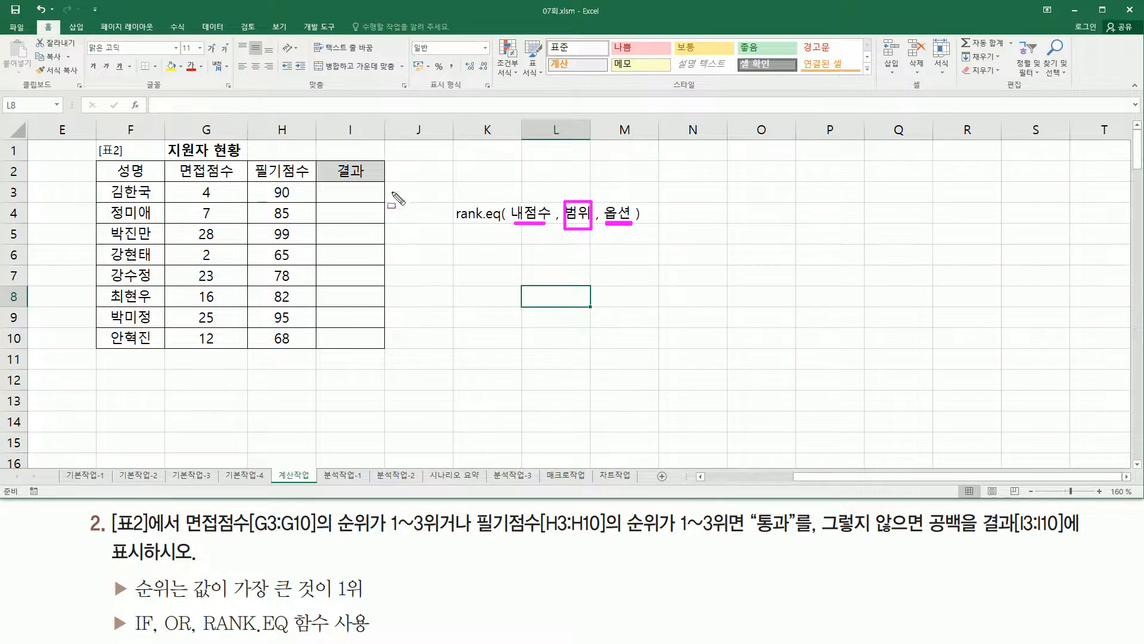
mouse_move(605, 194)
left_mouse_down()
mouse_move(615, 229)
mouse_move(634, 241)
left_mouse_up()
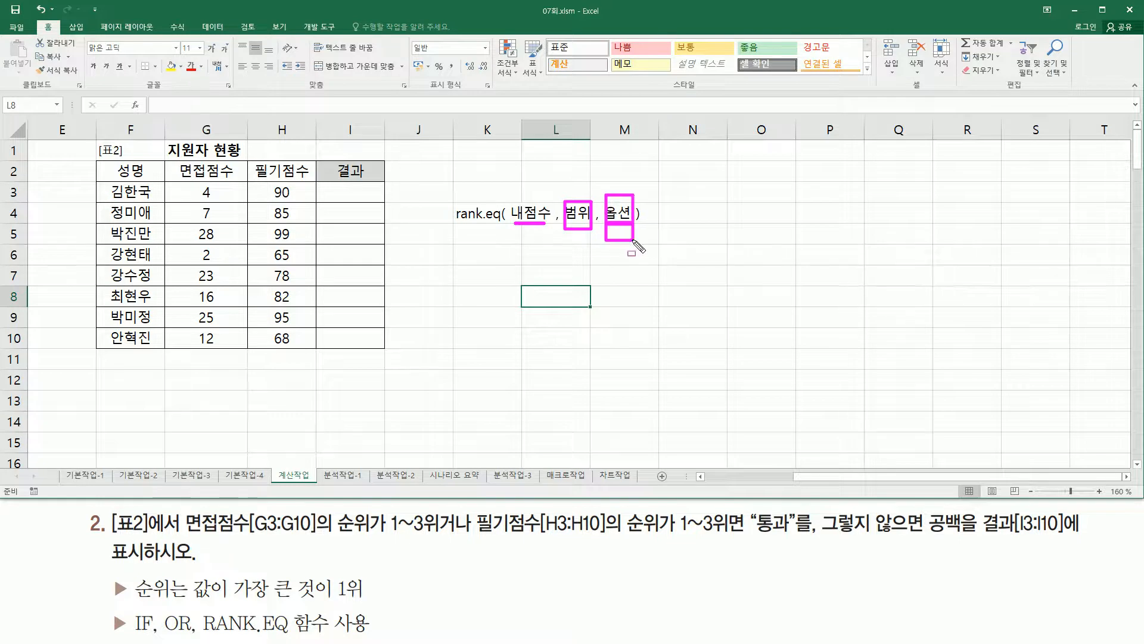
mouse_move(512, 203)
left_mouse_down()
mouse_move(525, 225)
mouse_move(559, 224)
mouse_move(549, 224)
left_mouse_up()
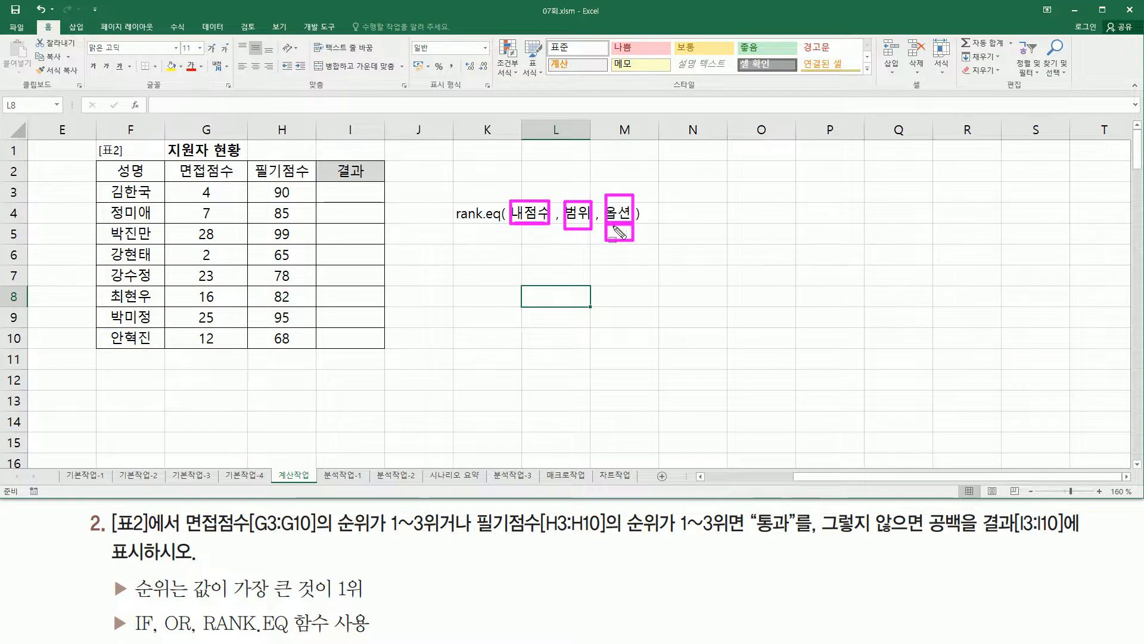
key("Escape")
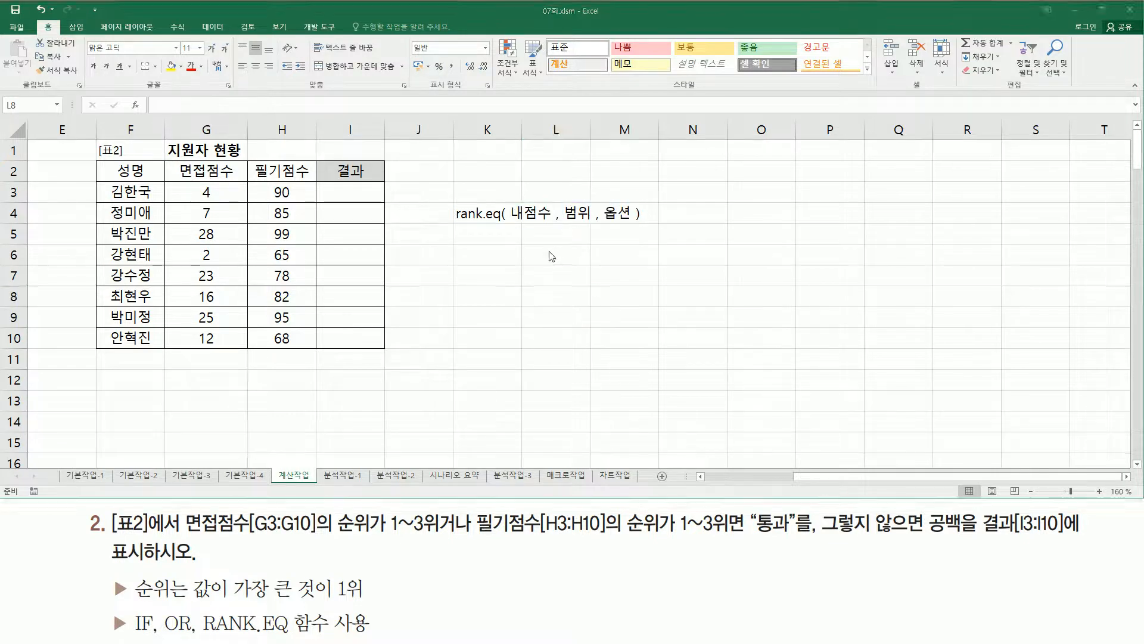
Step: Enter the RANK.EQ option values 0 in L6 and 1 in L7 beneath the syntax note
left_click(545, 253)
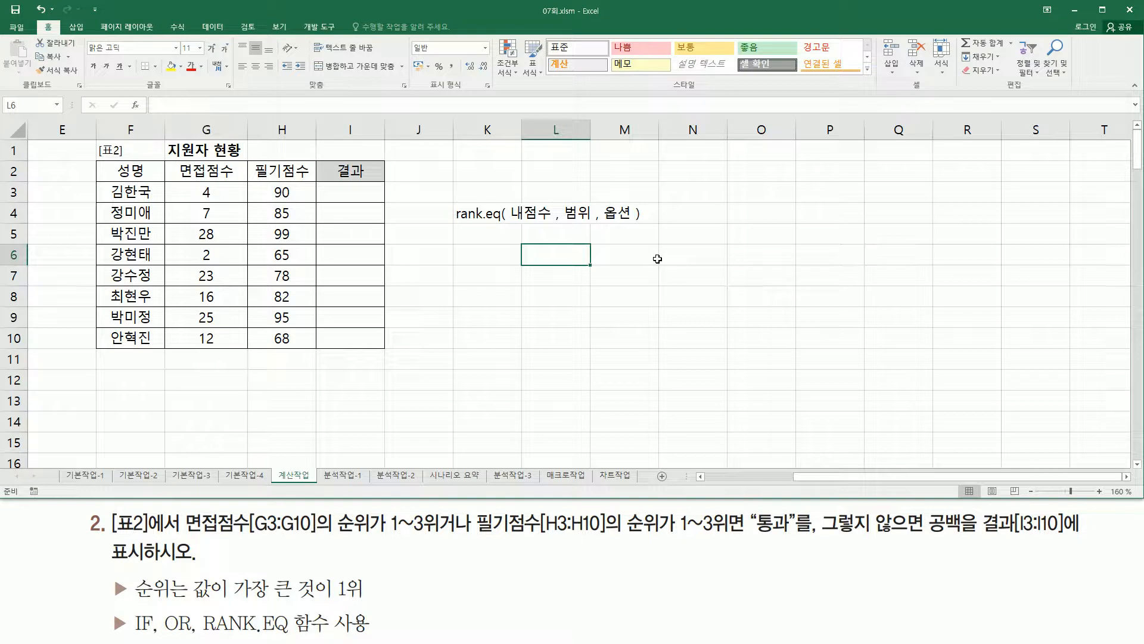
type("0")
key("Return")
type("1")
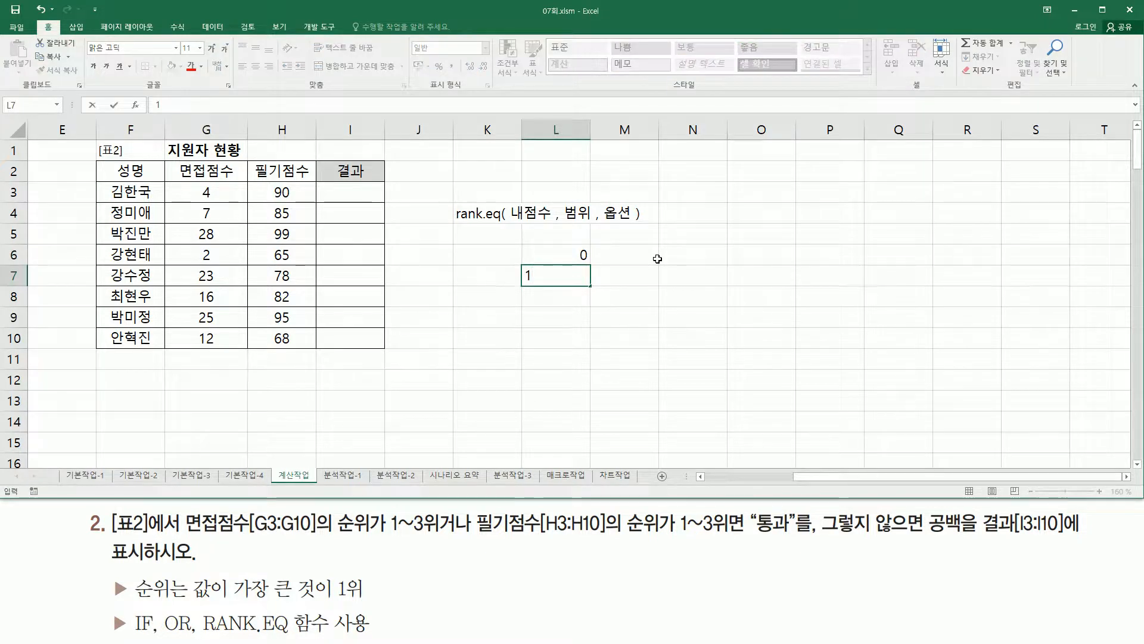
key("Return")
Step: Extend the option notes to read "0(생략)" in L6 and "1(0이외의값)" in L7
key("Up")
key("Up")
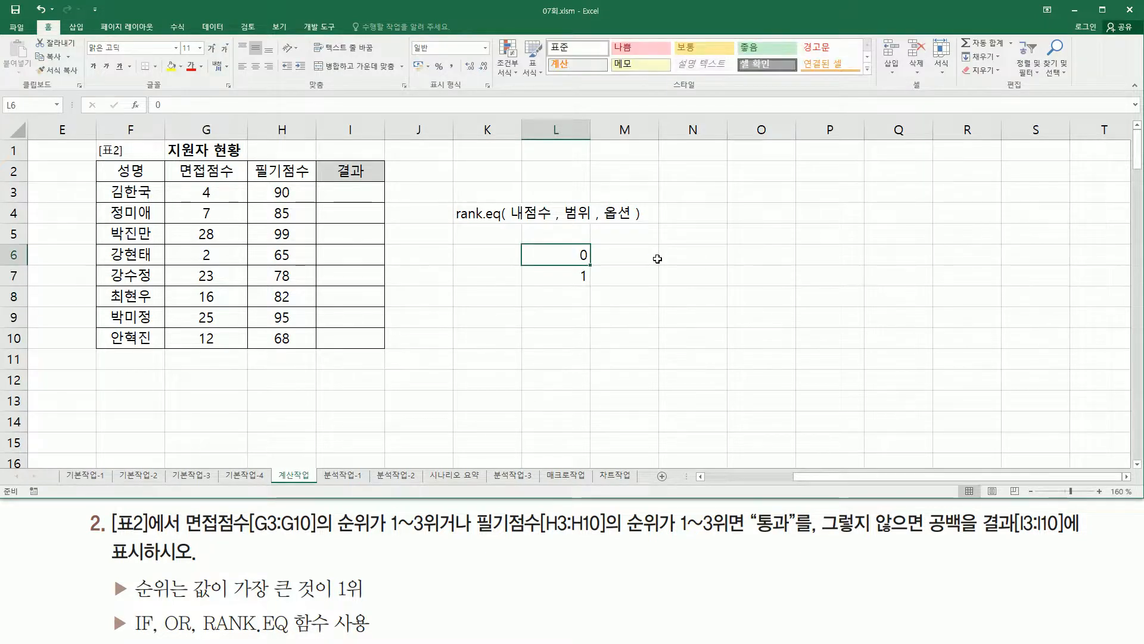
key("F2")
type("(생략)")
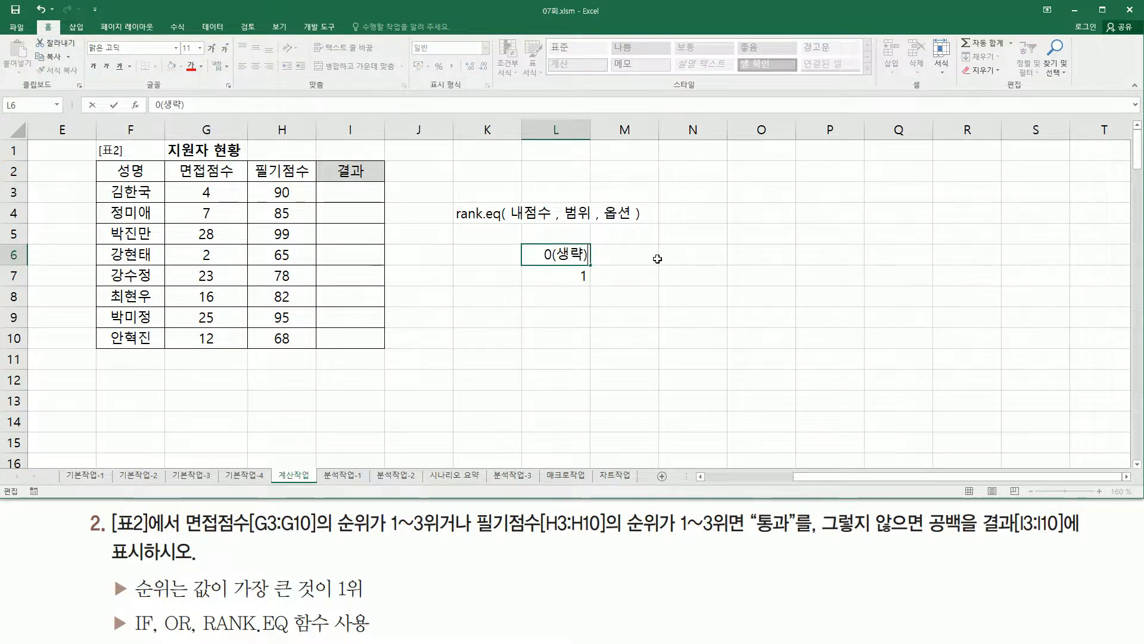
key("Return")
key("F2")
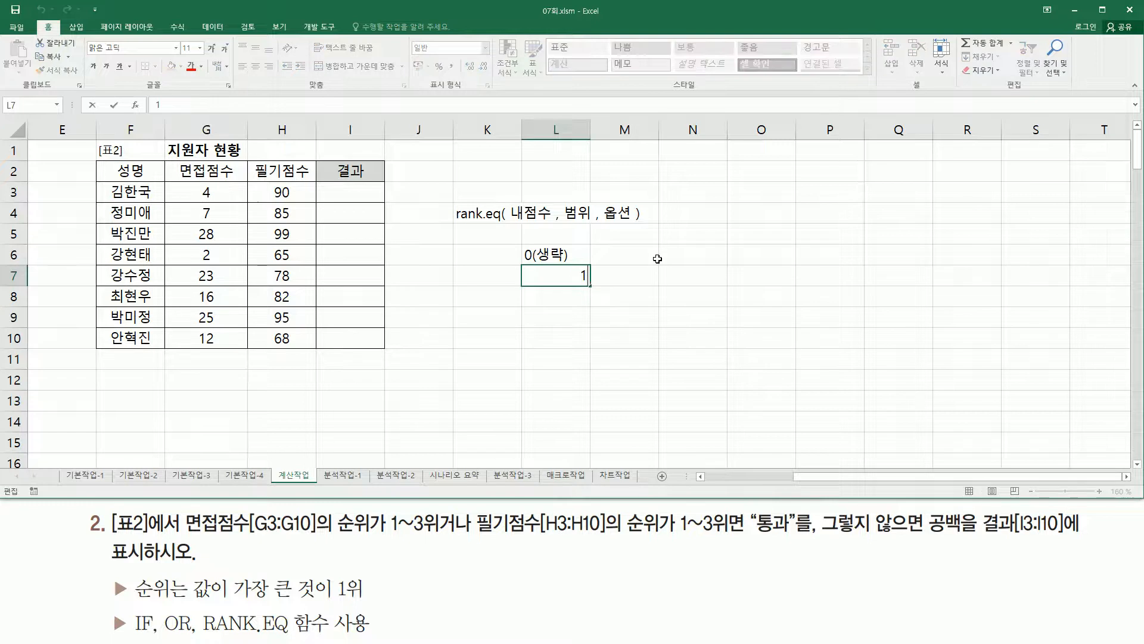
type("(")
type("0이외의갑")
type("ㅅ)")
key("Return")
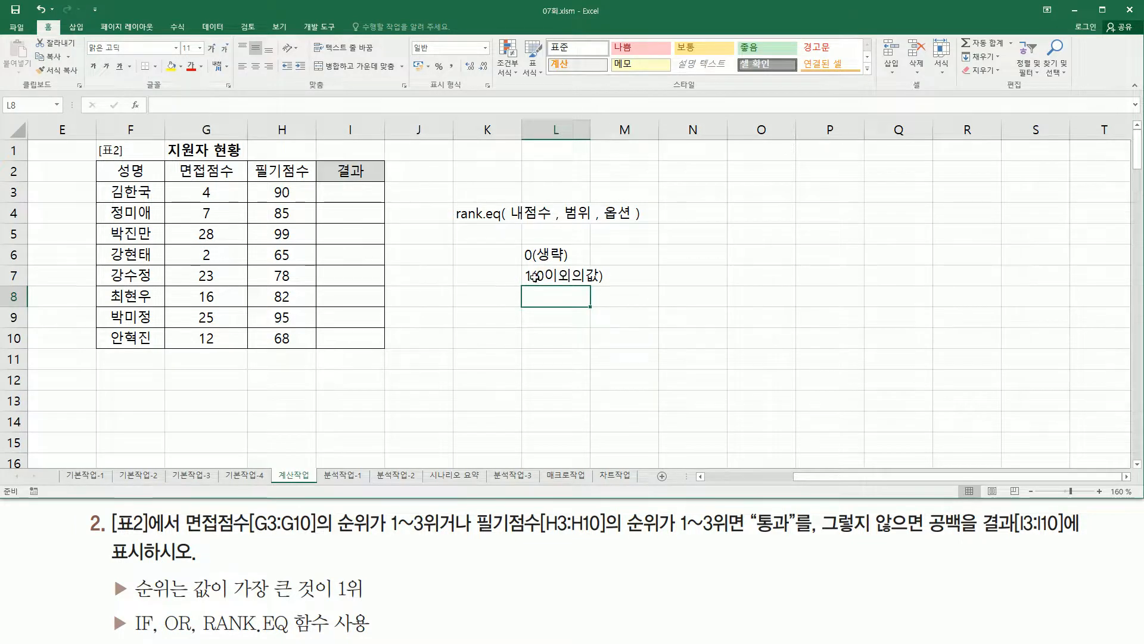
Step: Right-align the option notes in L6:L7
left_click_drag(525, 266, 535, 287)
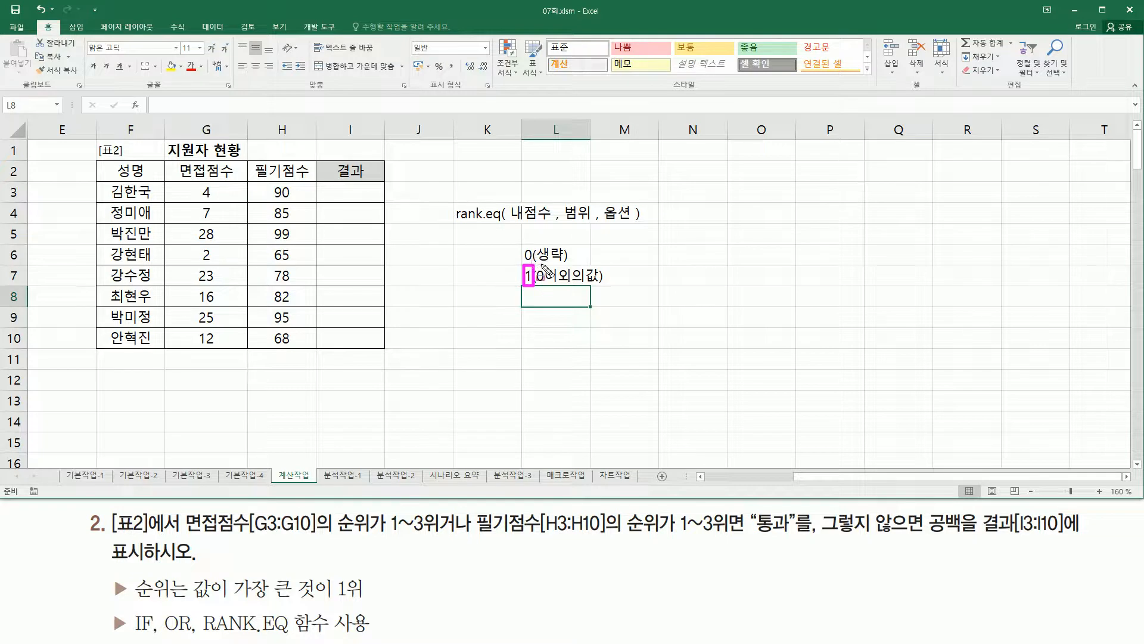
key("Escape")
left_click_drag(560, 255, 566, 274)
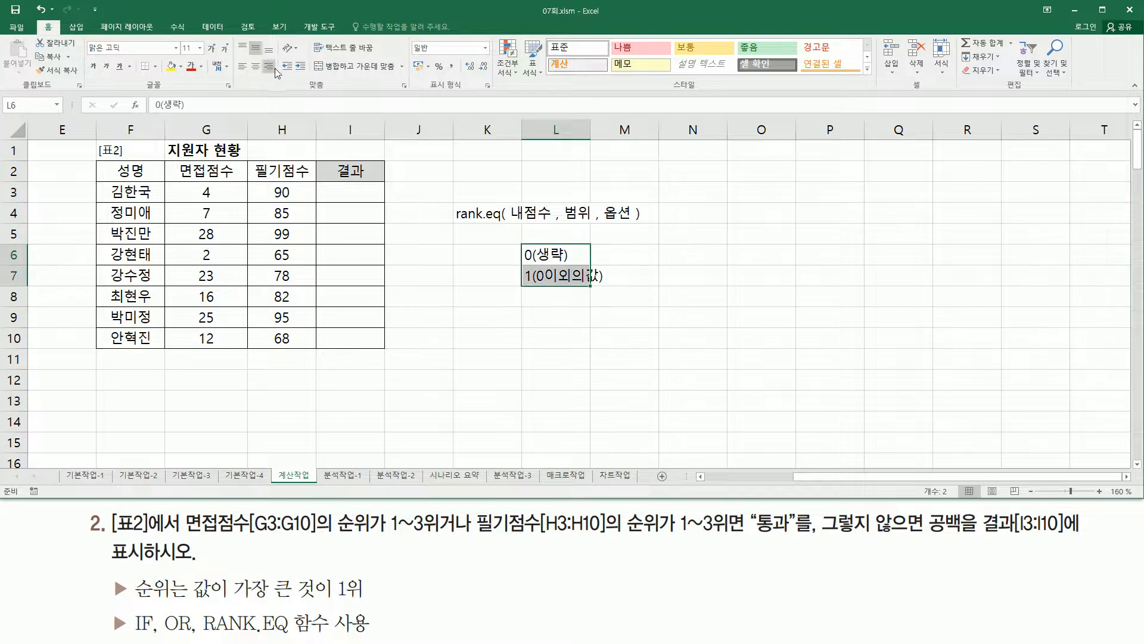
left_click(269, 66)
left_click(556, 317)
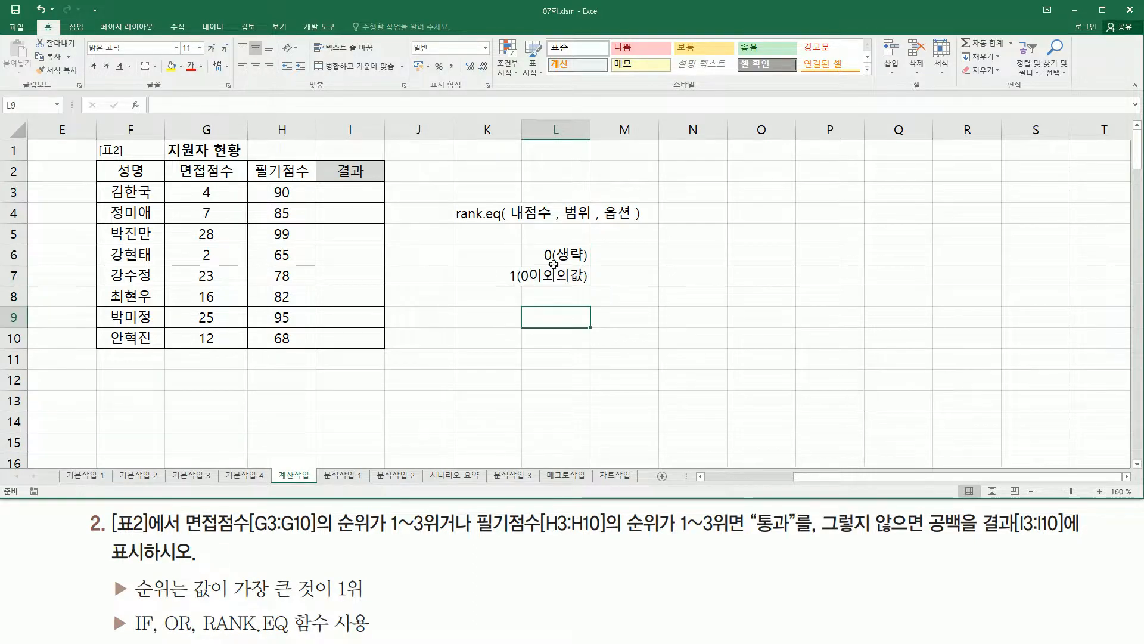
Step: Enter the ranking notes "높은수 1등" in M6 and "낮은수 1등" in M7 beside the option values
left_click(627, 259)
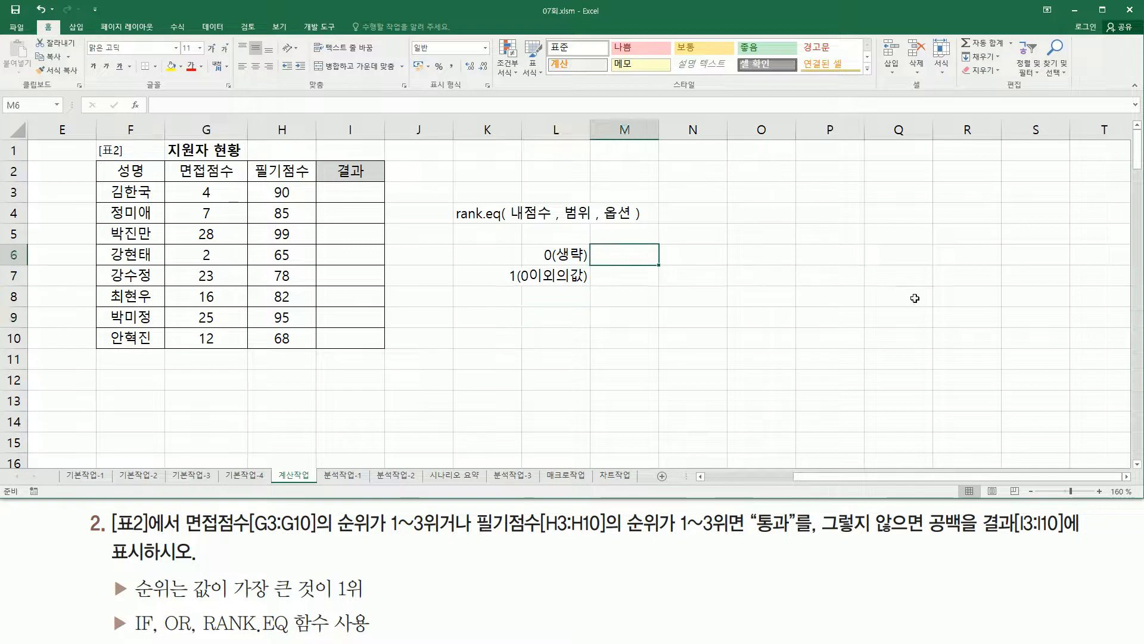
type("높은수 1등")
key("Return")
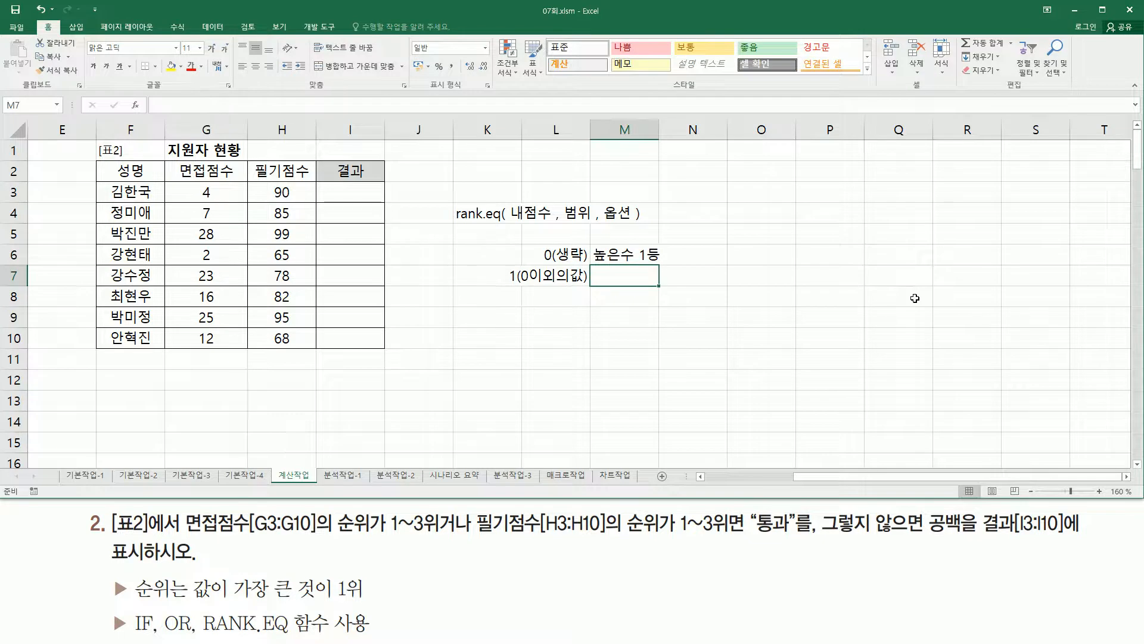
type("낮은수 1")
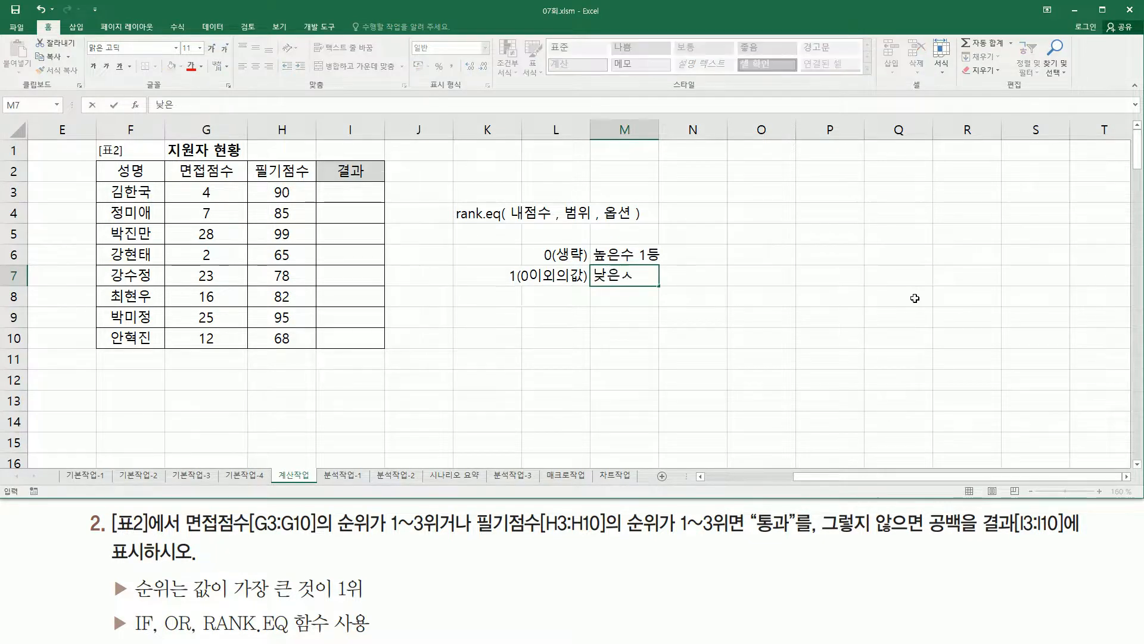
type("등")
key("Return")
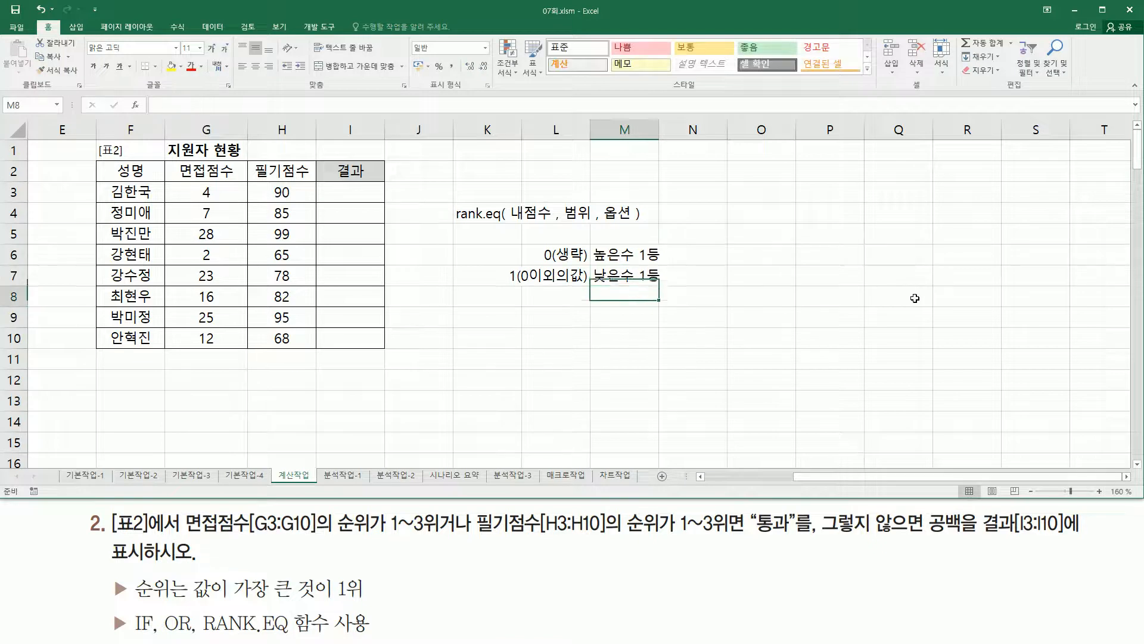
Step: Add the sort-order notes "내림차순" in N6 and "오름차순" in N7
key("Up")
key("Up")
key("Right")
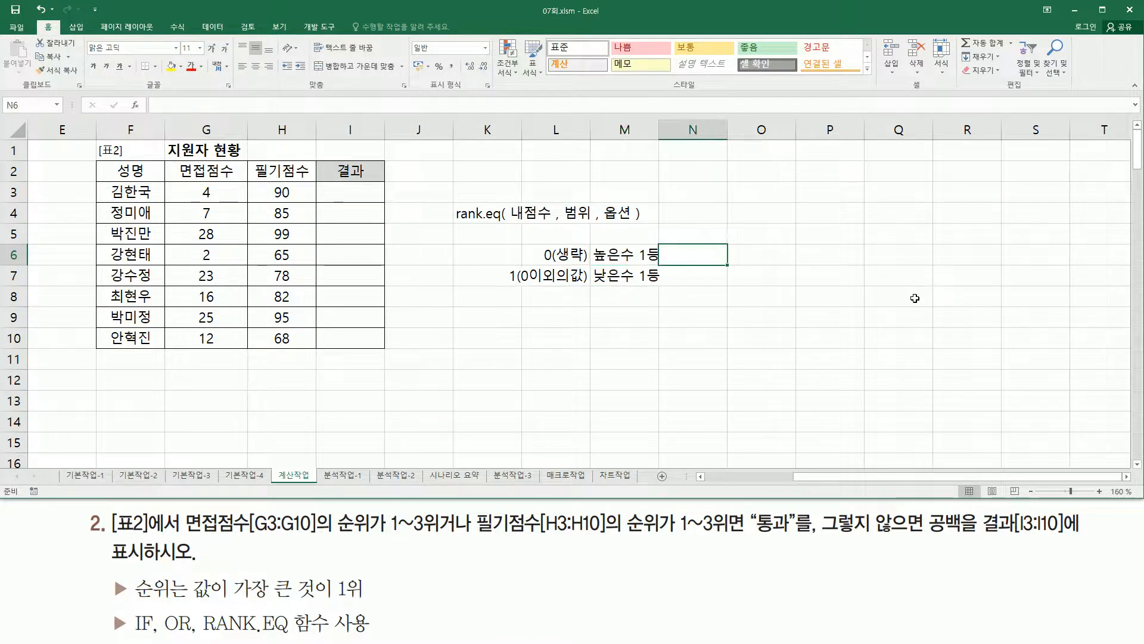
type("내림차순")
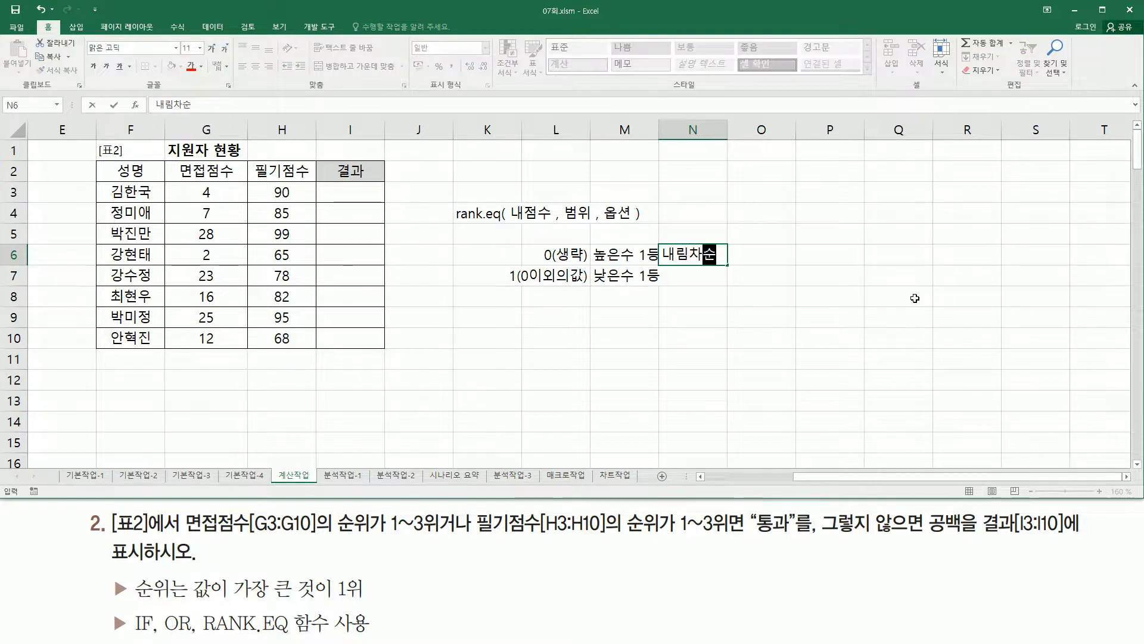
key("Return")
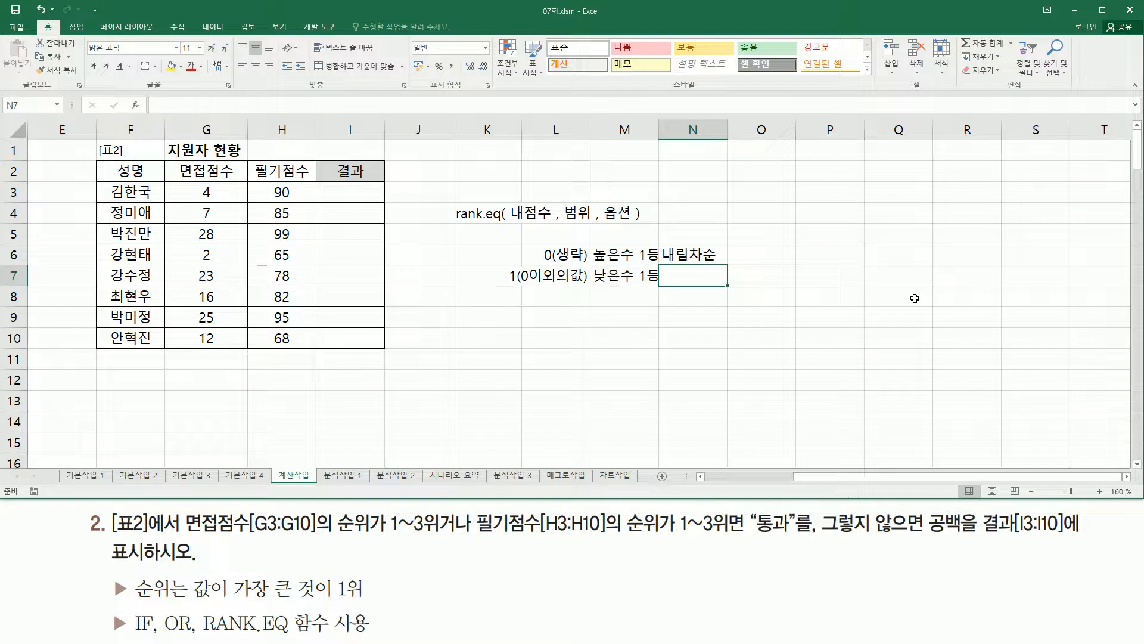
type("오름차순")
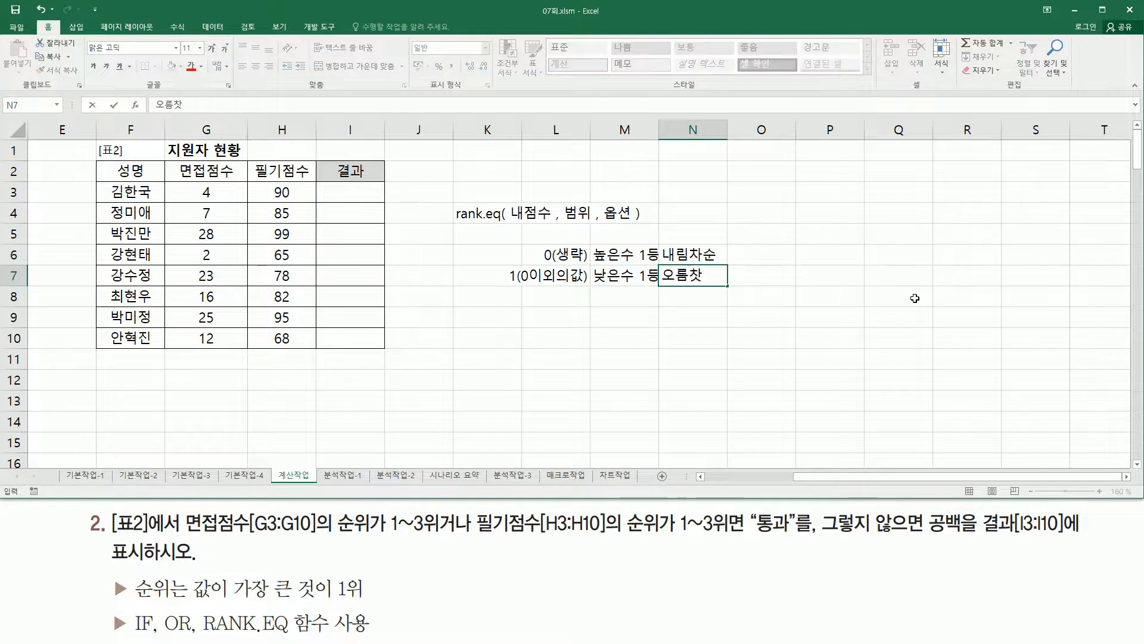
key("Return")
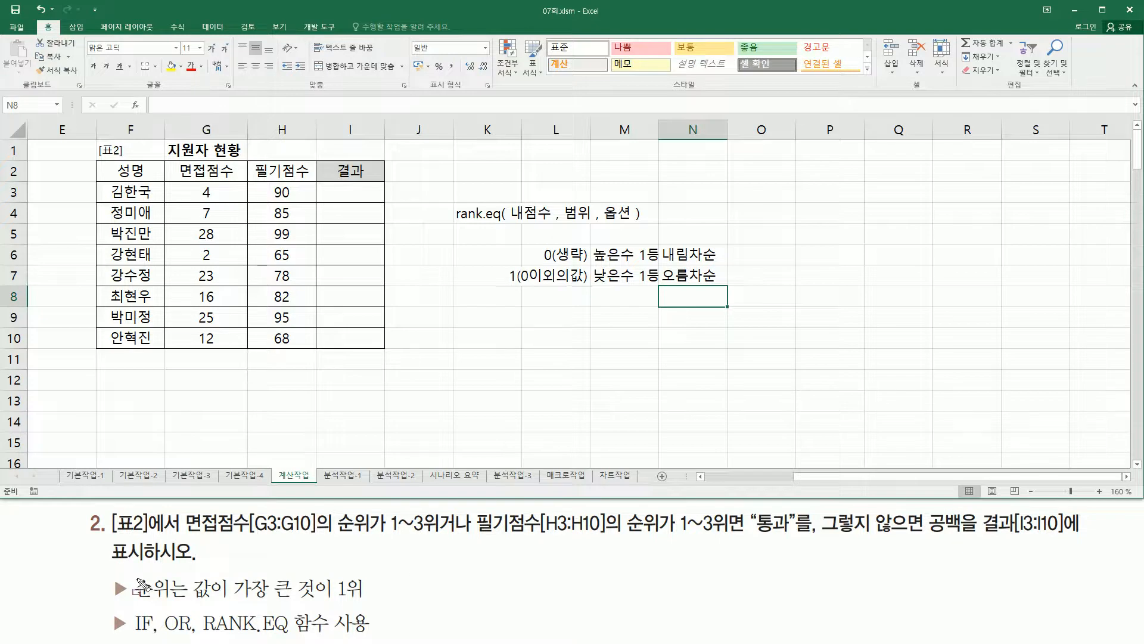
Step: Compare the task's ranking rule with the option notes in L6:N7 to decide which RANK.EQ option applies
mouse_move(135, 605)
left_mouse_down()
mouse_move(208, 598)
mouse_move(382, 618)
mouse_move(371, 618)
left_mouse_up()
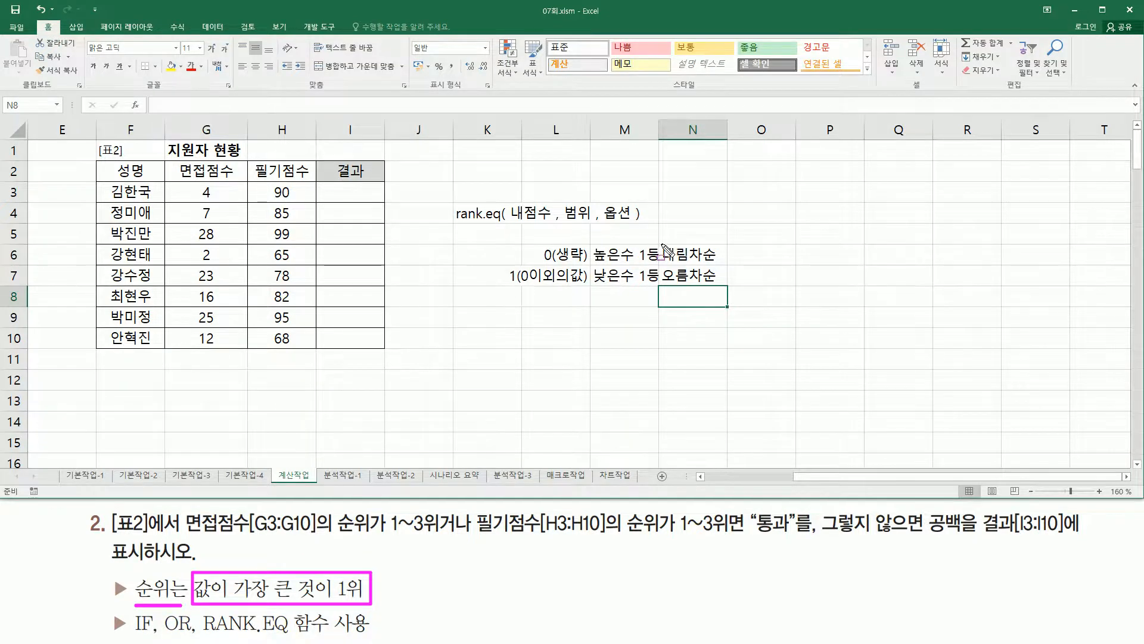
key("Escape")
left_click_drag(663, 262, 716, 262)
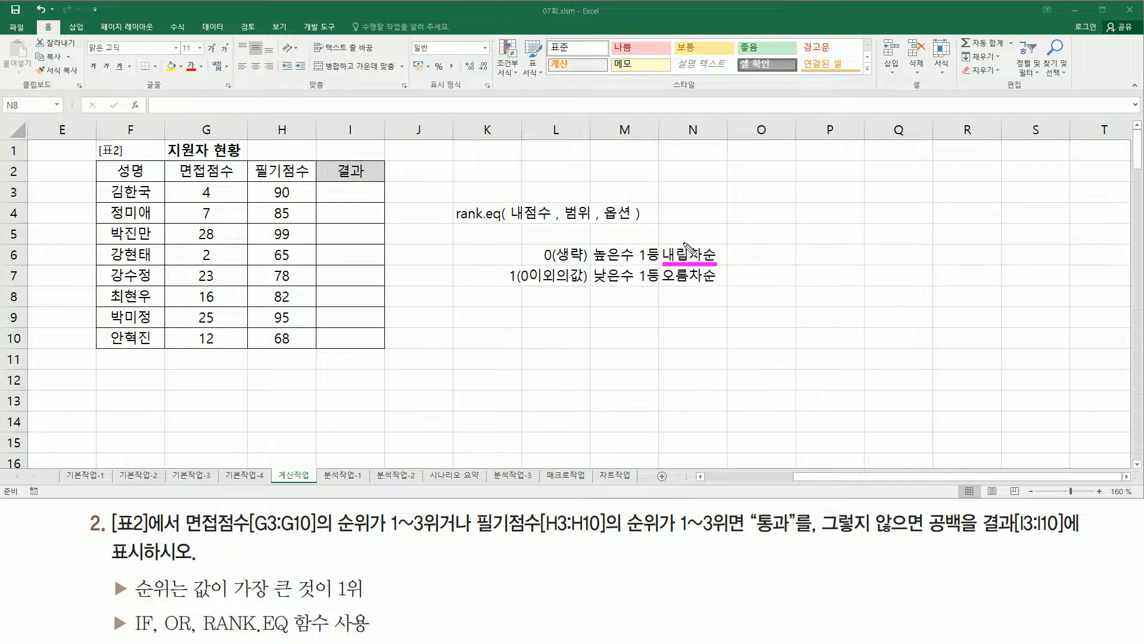
mouse_move(591, 242)
left_mouse_down()
mouse_move(609, 264)
mouse_move(660, 263)
left_mouse_up()
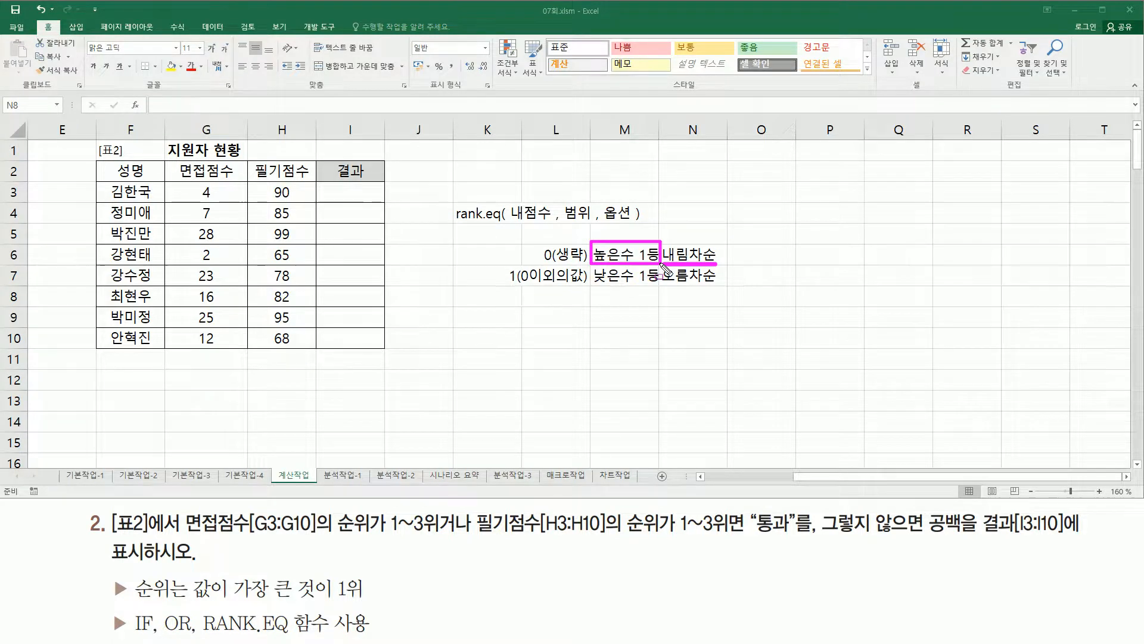
left_click_drag(664, 285, 715, 285)
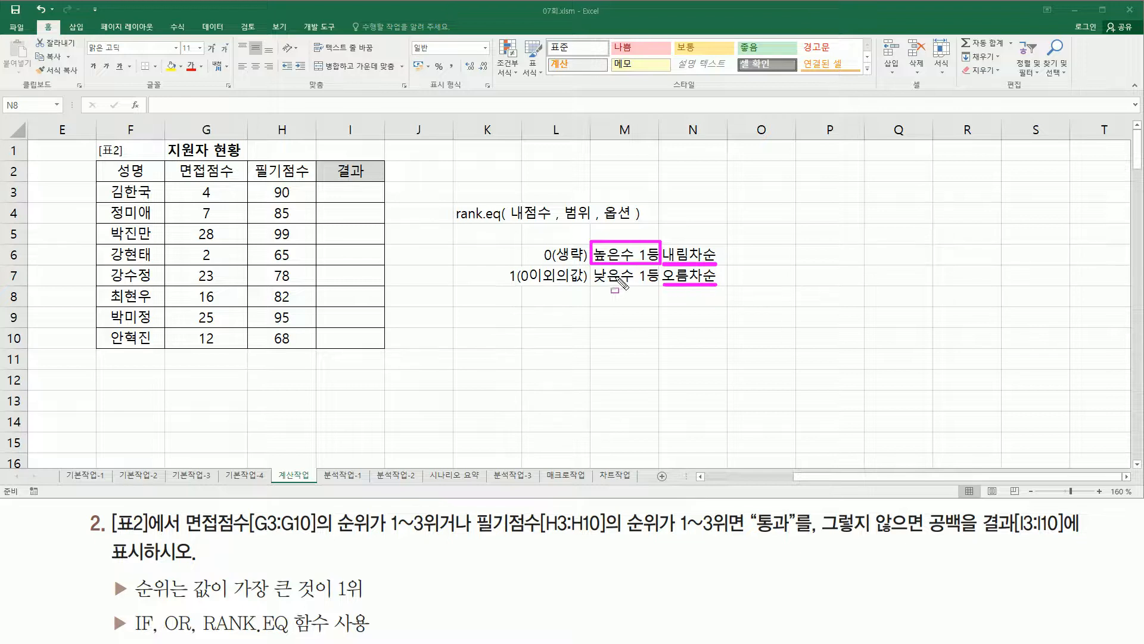
mouse_move(593, 264)
left_mouse_down()
mouse_move(613, 288)
mouse_move(661, 288)
left_mouse_up()
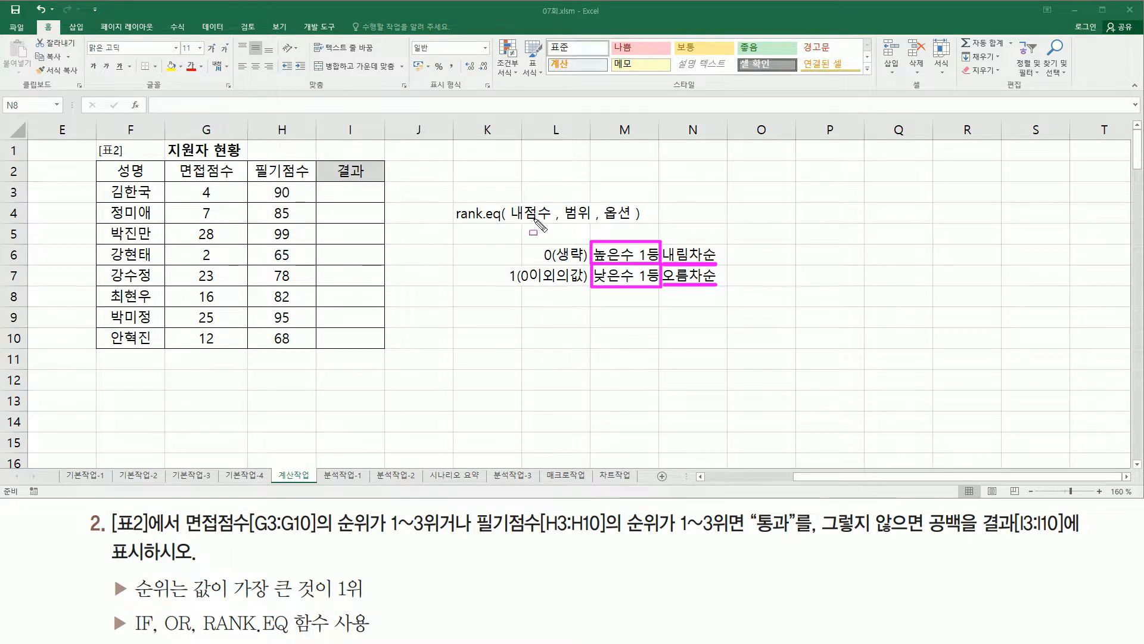
mouse_move(539, 242)
left_mouse_down()
mouse_move(554, 265)
mouse_move(510, 266)
mouse_move(517, 286)
left_mouse_up()
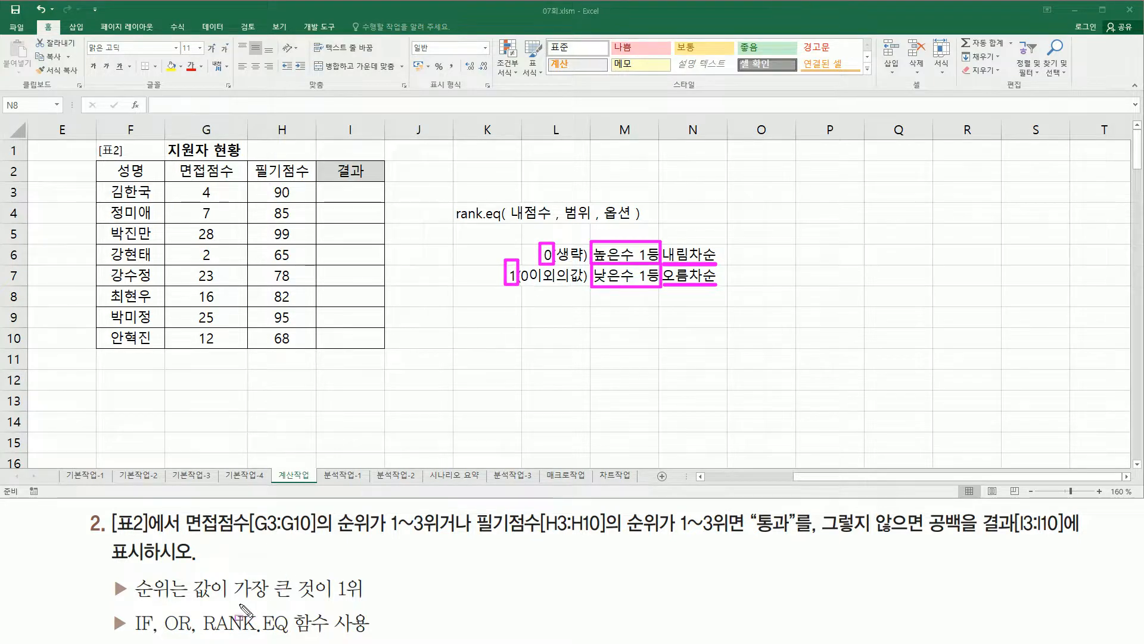
mouse_move(191, 602)
left_mouse_down()
mouse_move(320, 603)
mouse_move(320, 573)
left_mouse_up()
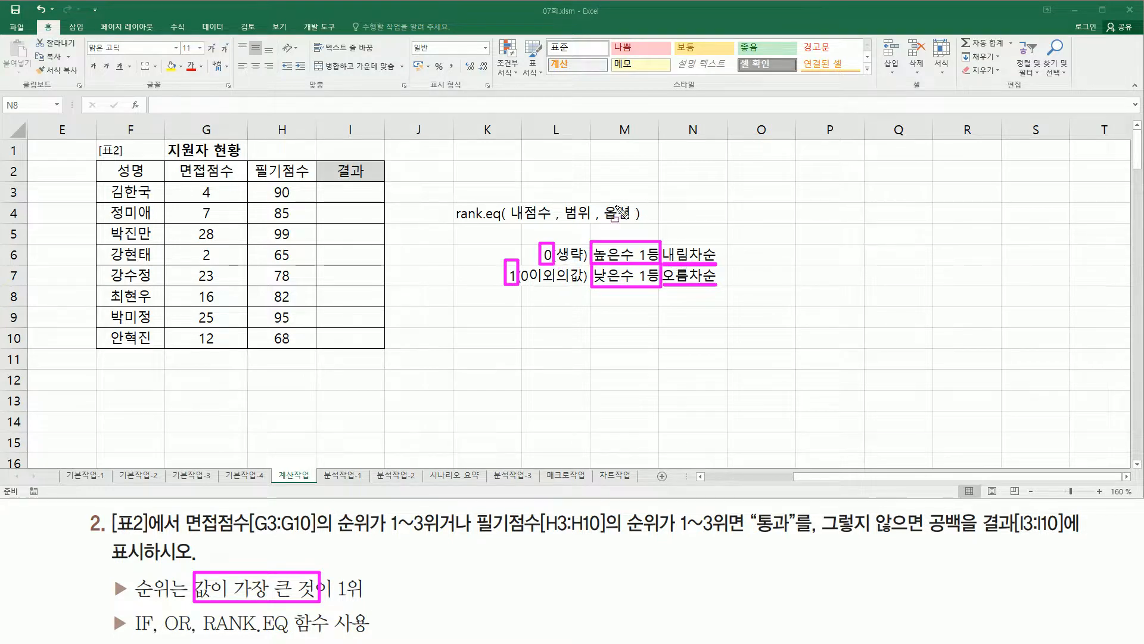
left_click_drag(574, 260, 584, 261)
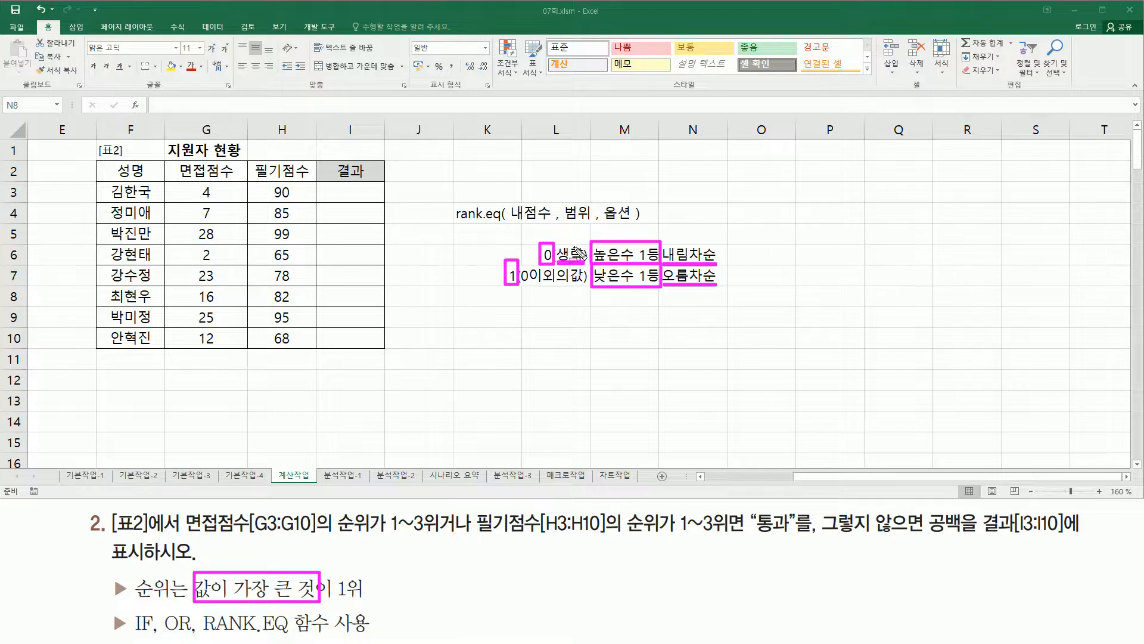
left_click_drag(603, 213, 637, 212)
key("Escape")
Step: Start a RANK.EQ formula in I3 with G3 as the score and G3:G10 as the range
left_click(347, 187)
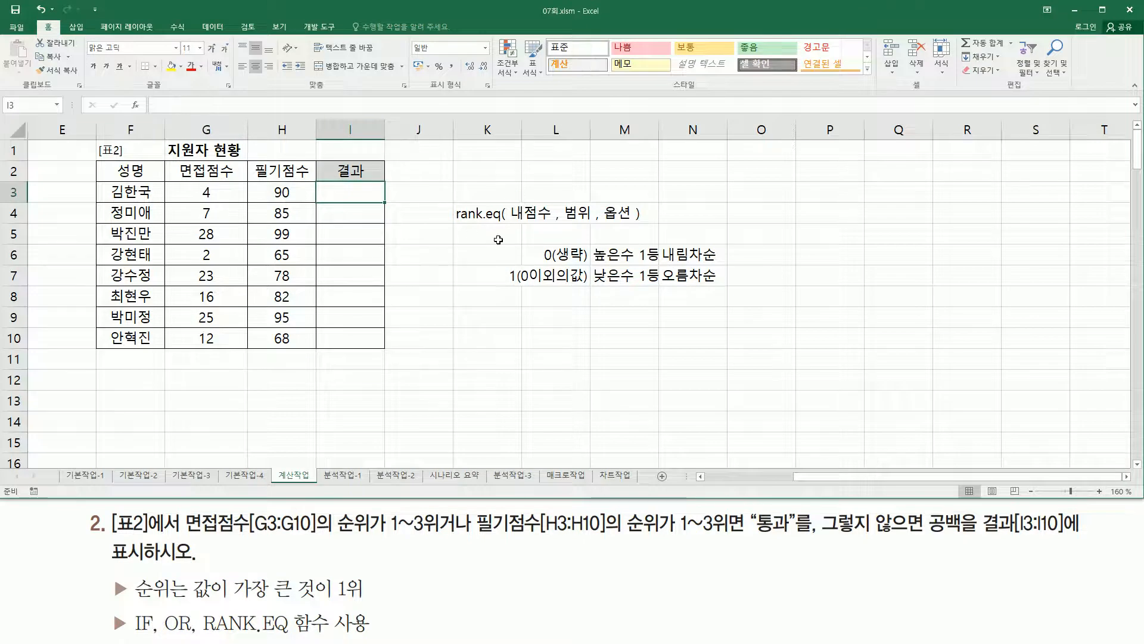
type("=r")
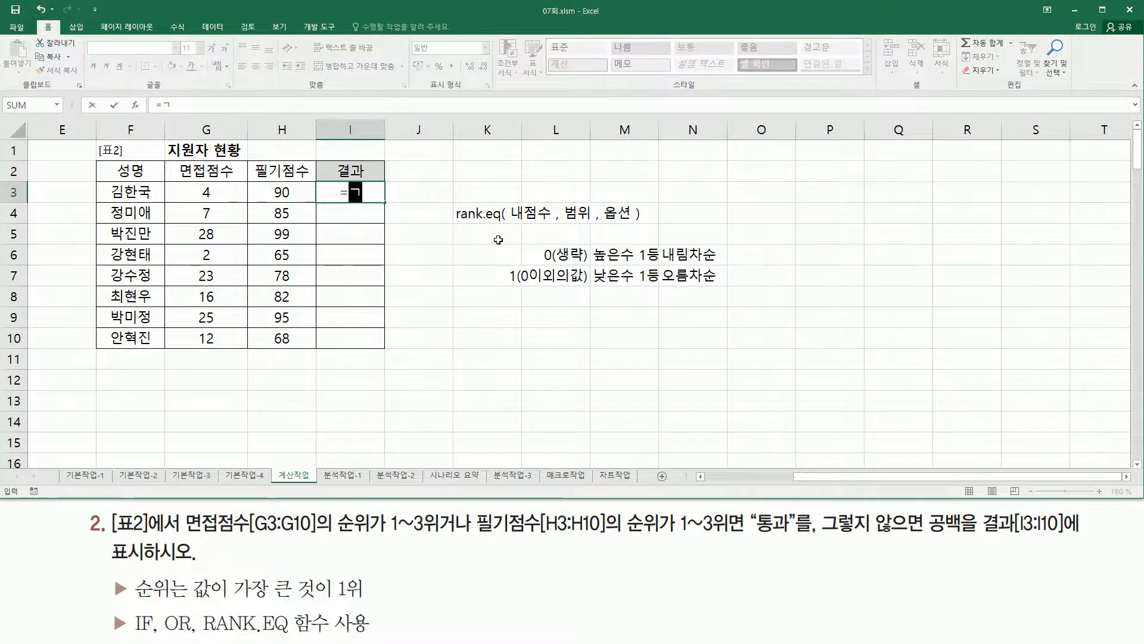
type("ank.e")
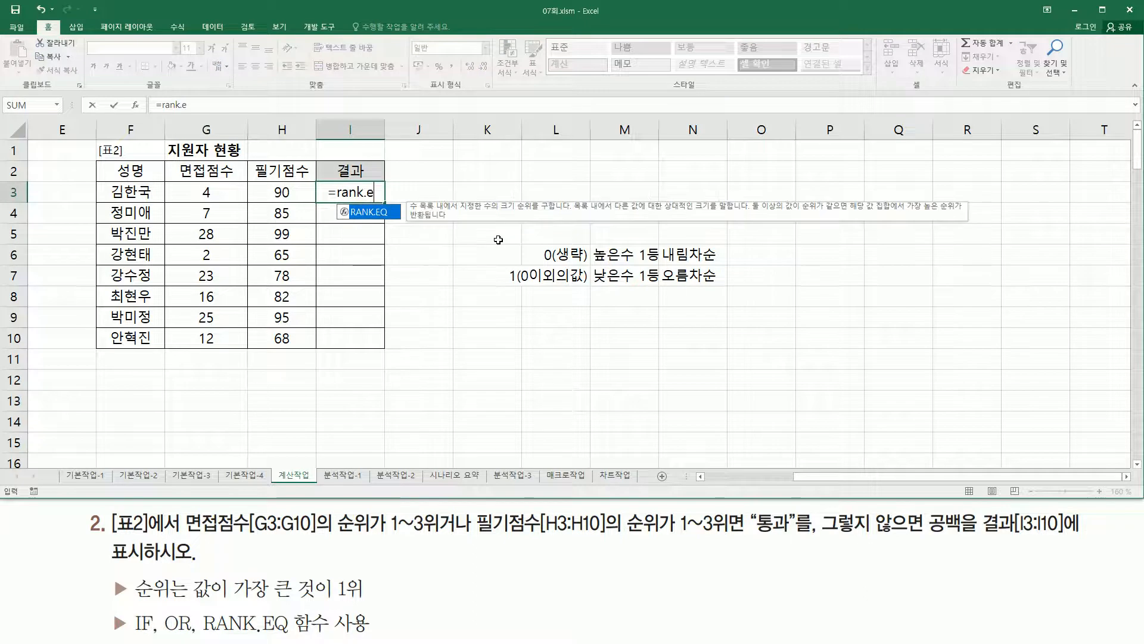
key("Tab")
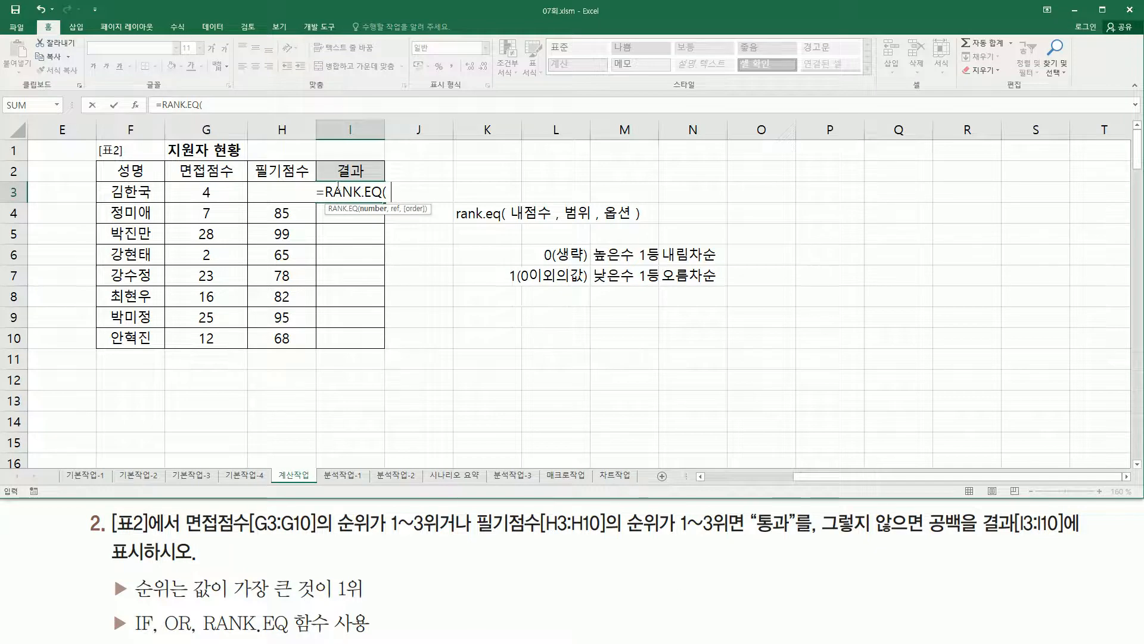
left_click_drag(331, 182, 366, 198)
left_click_drag(108, 200, 150, 204)
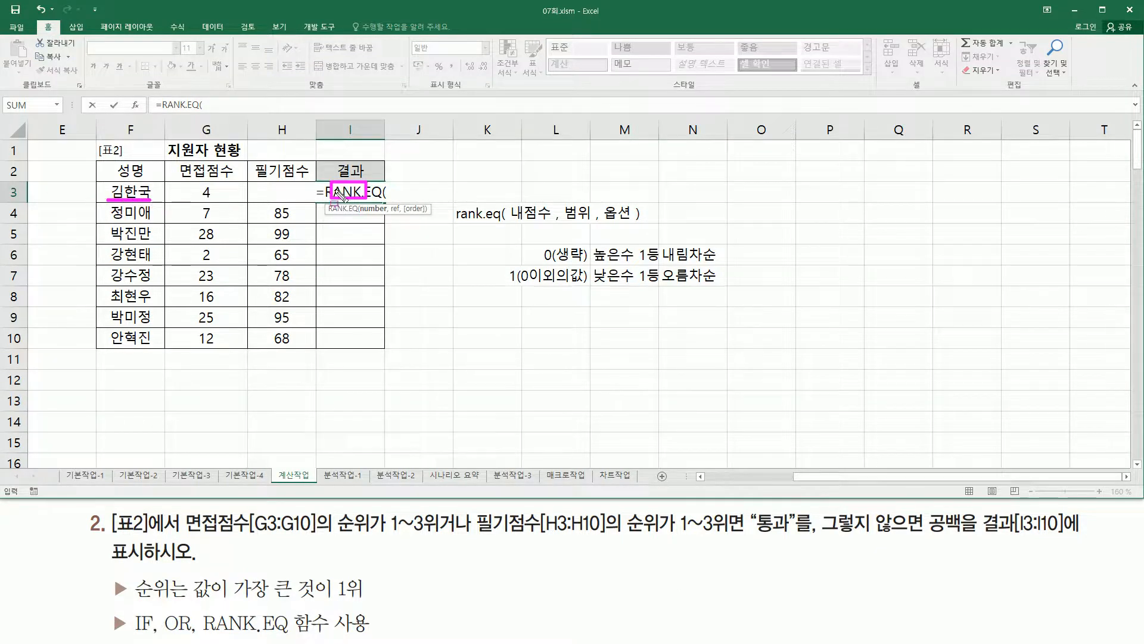
key("Escape")
left_click(208, 193)
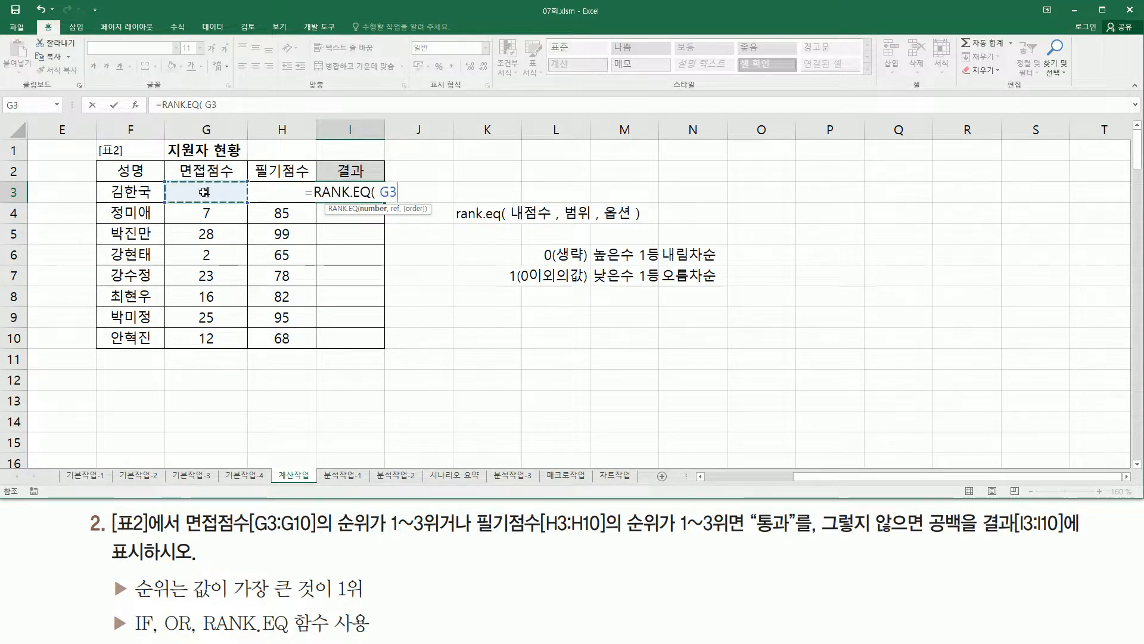
type(",")
left_click_drag(211, 192, 215, 341)
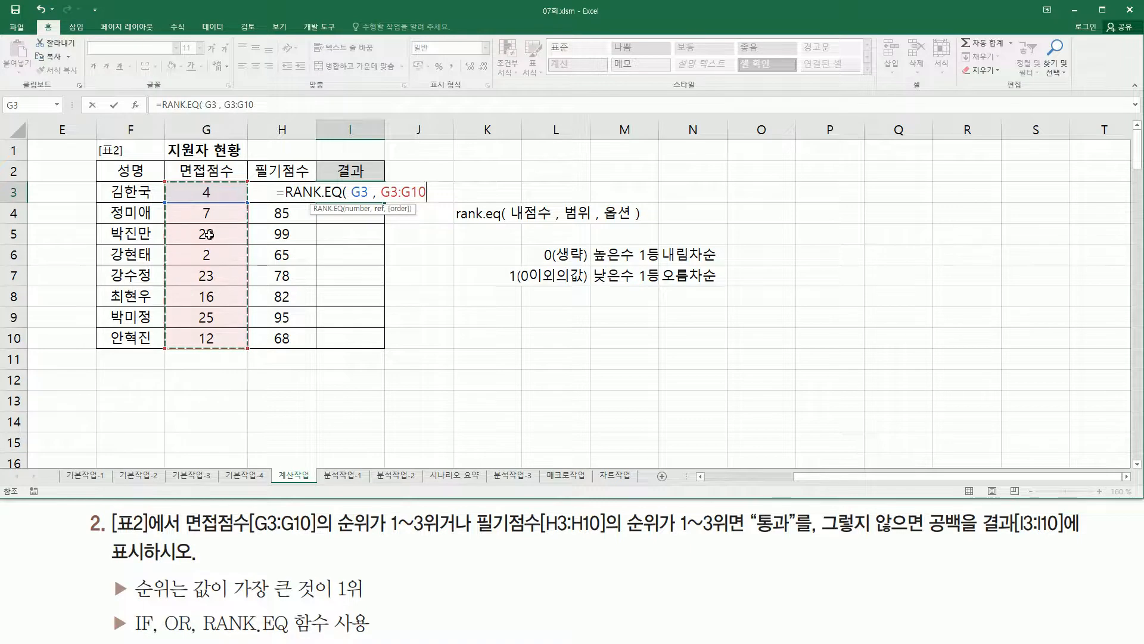
Step: Examine which score and which interview-score range the formula needs for the ranks in I4 and I5
left_click_drag(337, 204, 369, 223)
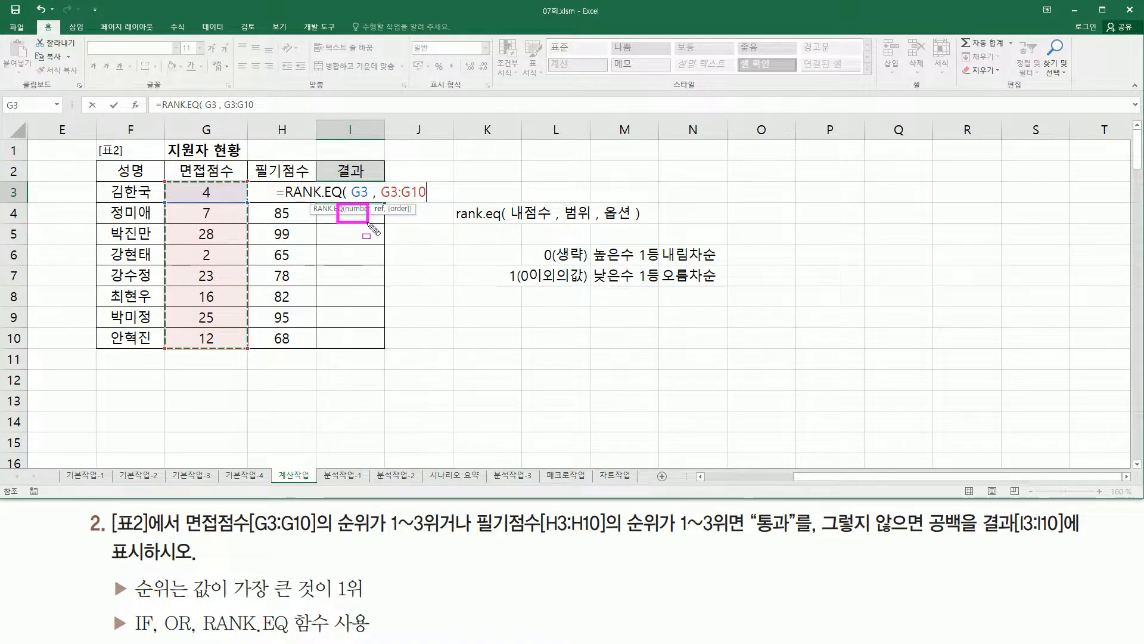
left_click_drag(200, 221, 218, 220)
mouse_move(168, 185)
left_mouse_down()
mouse_move(179, 256)
mouse_move(245, 348)
left_mouse_up()
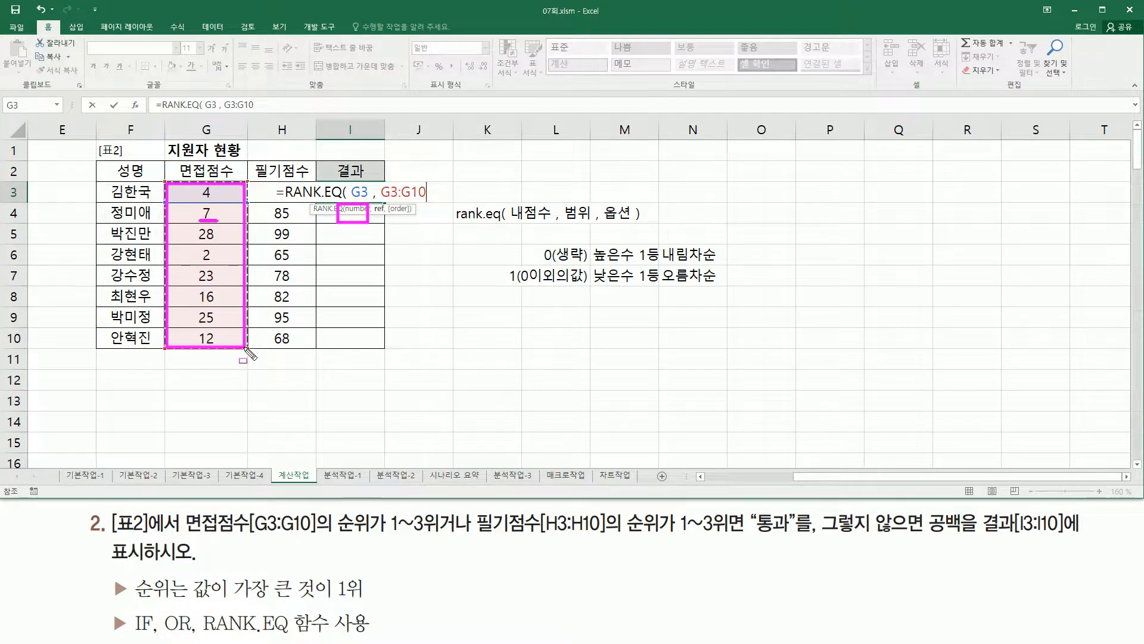
left_click_drag(341, 232, 365, 241)
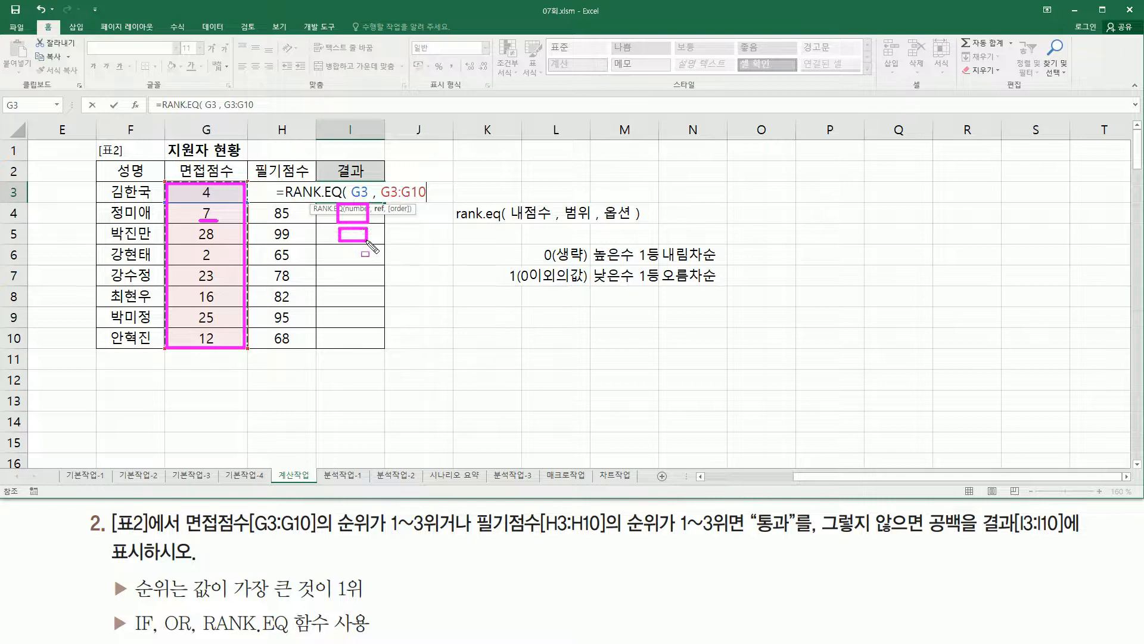
left_click_drag(197, 242, 213, 242)
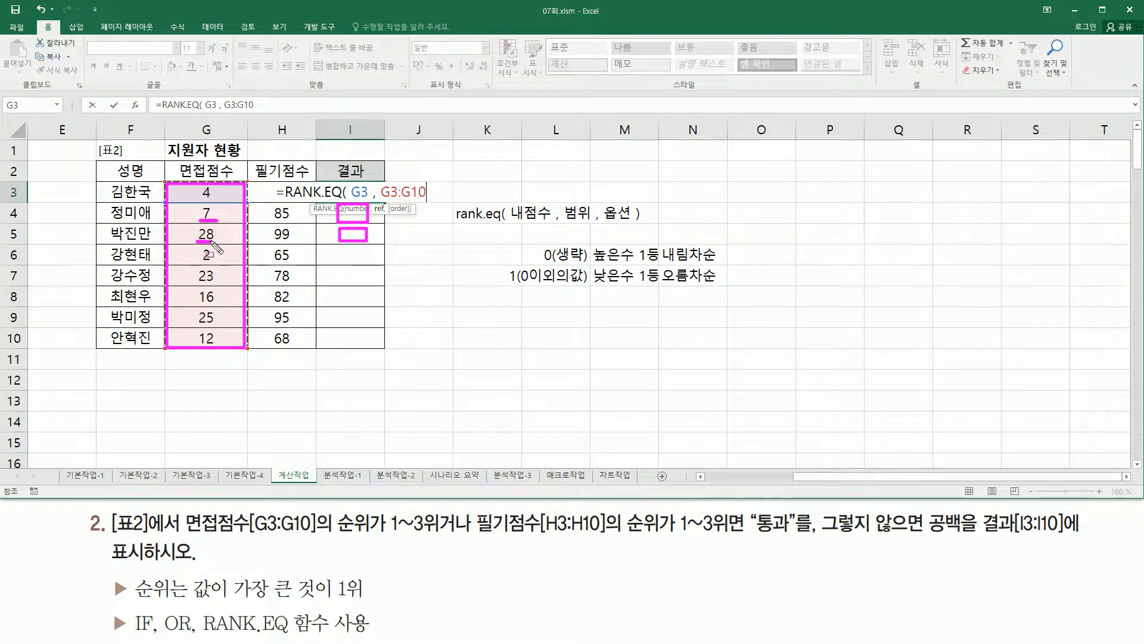
left_click_drag(169, 186, 241, 346)
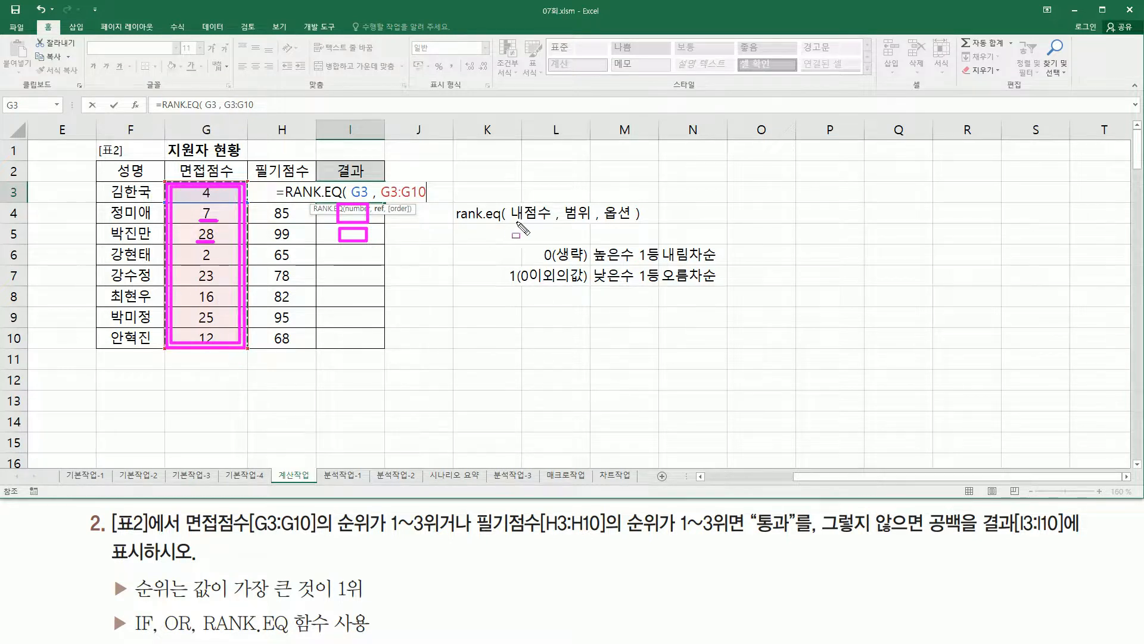
left_click_drag(510, 220, 545, 221)
key("Escape")
Step: Make the range absolute as $G$3:$G$10, omit the option argument, and complete the RANK.EQ formula in I3
left_click_drag(390, 194, 423, 196)
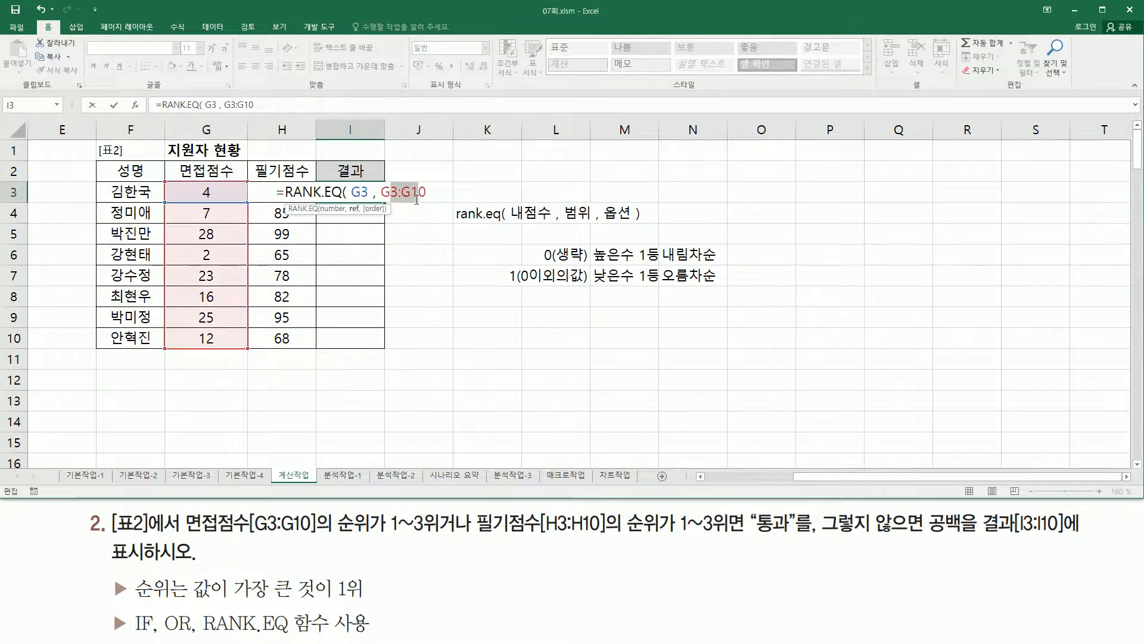
key("F4")
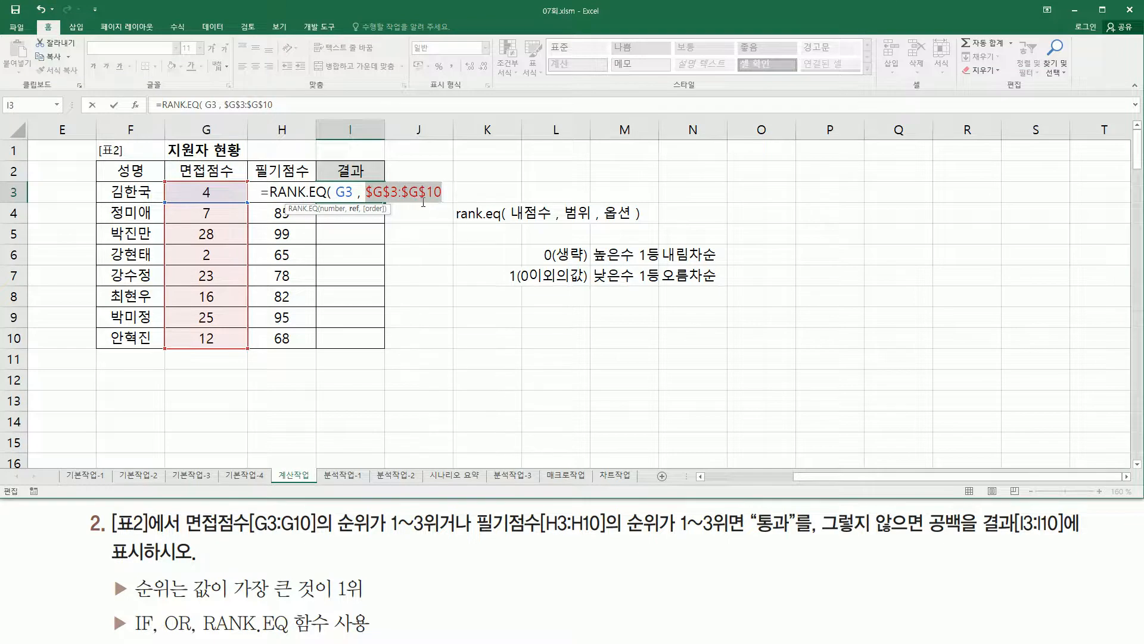
left_click(446, 197)
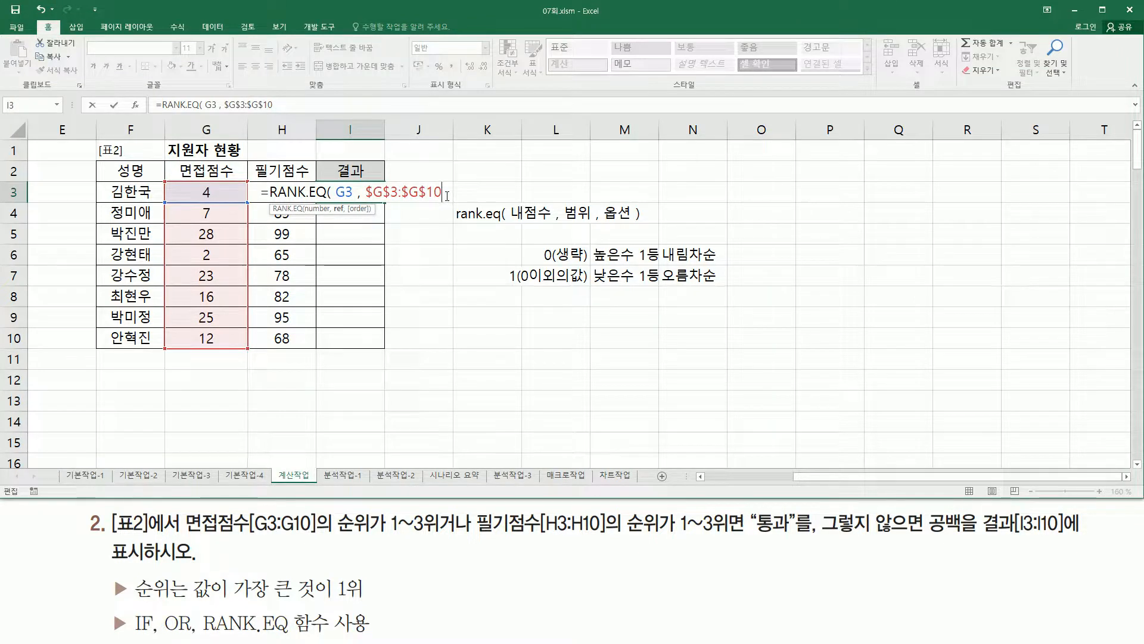
type(")")
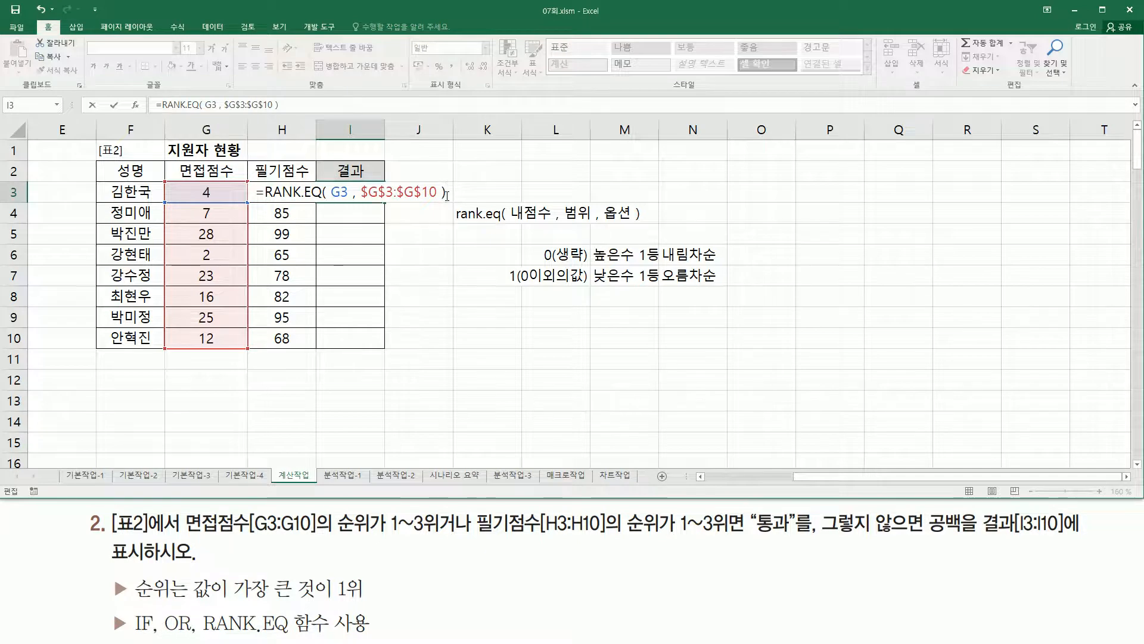
key("Return")
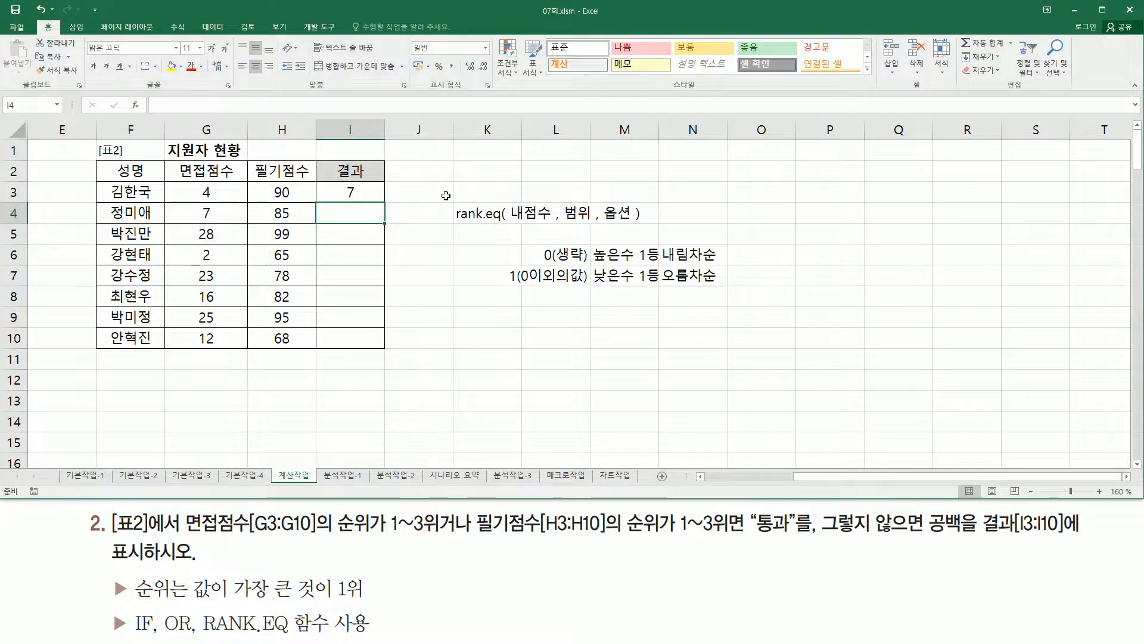
Step: Add a $ mark after 범위 in the RANK.EQ syntax note in K4
double_click(487, 215)
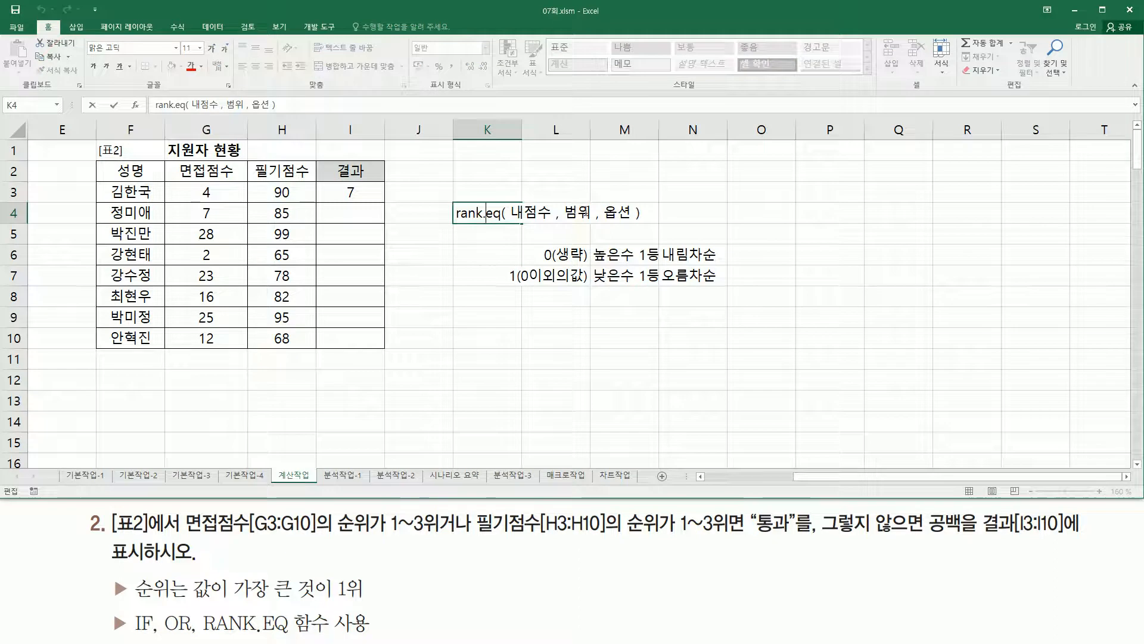
left_click(589, 213)
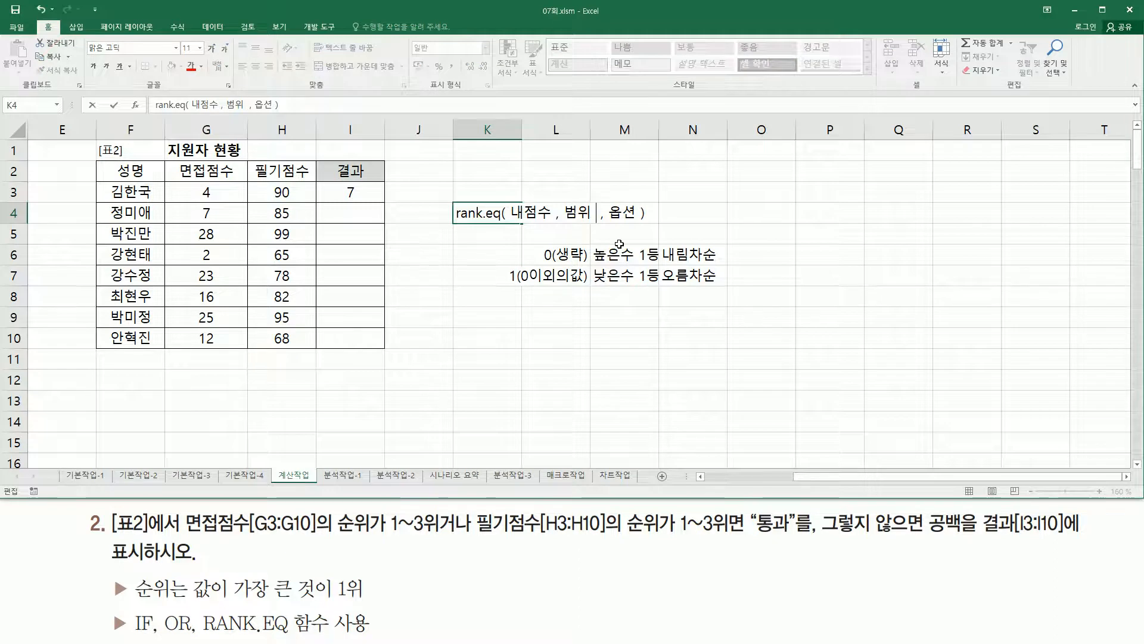
type("$")
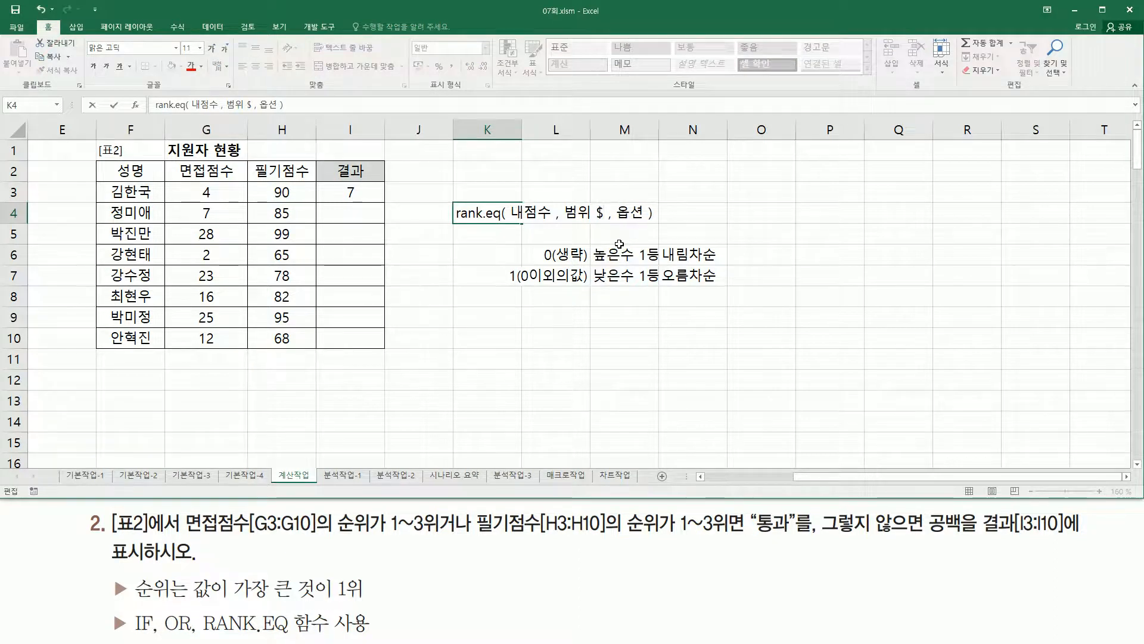
key("Return")
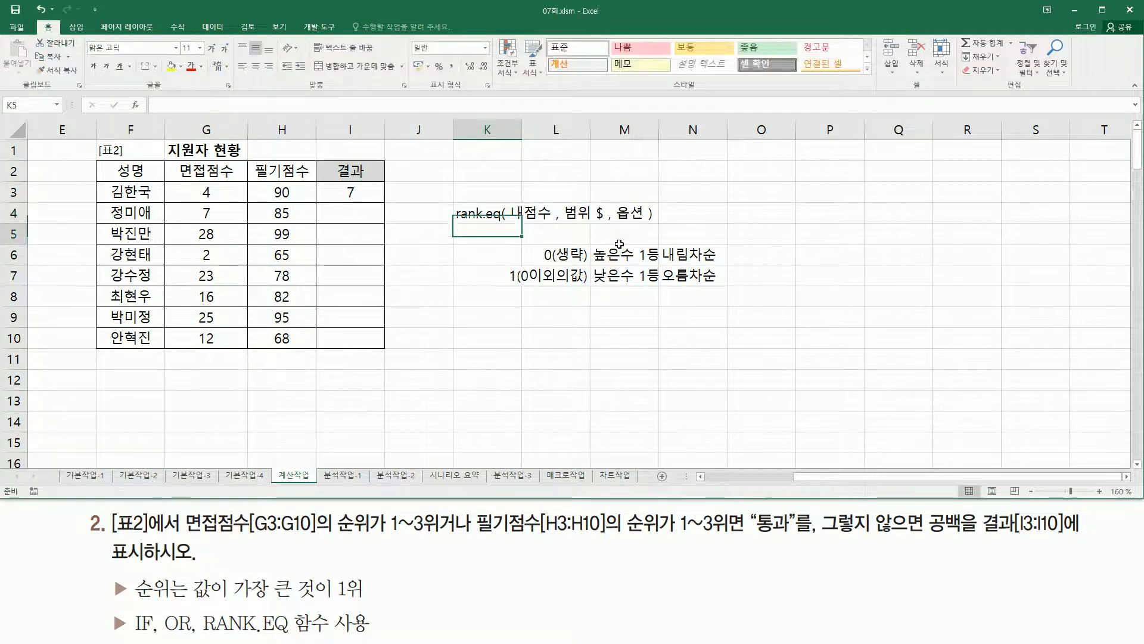
Step: Fill the interview-score RANK.EQ formula from I3 down to I10 and check the ranks of the three highest scores
left_click(356, 189)
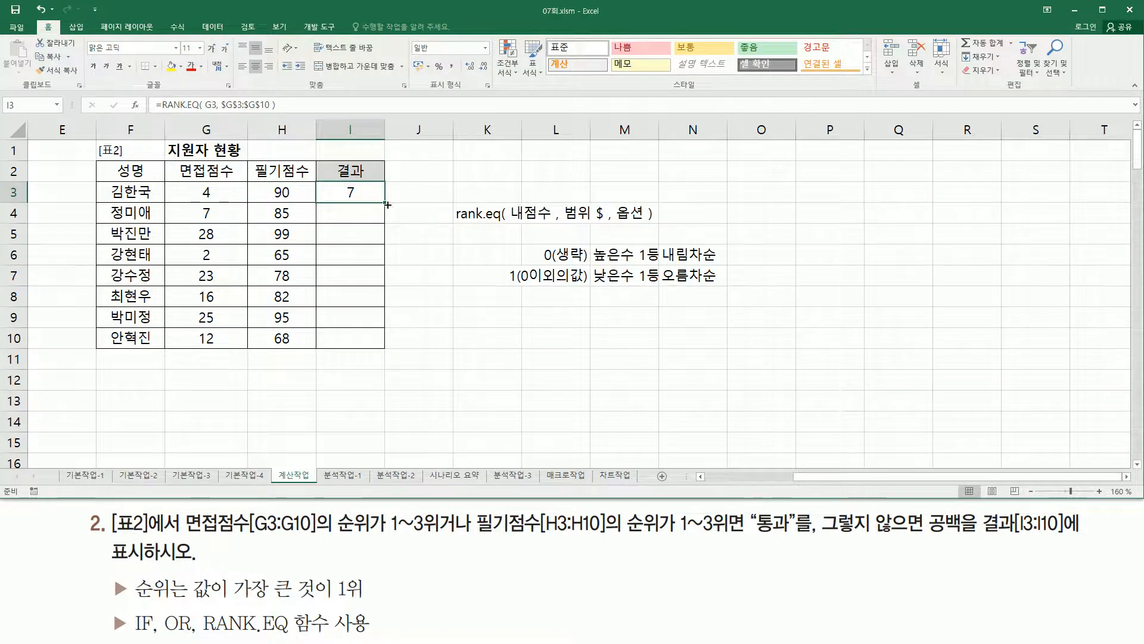
left_click_drag(383, 204, 372, 352)
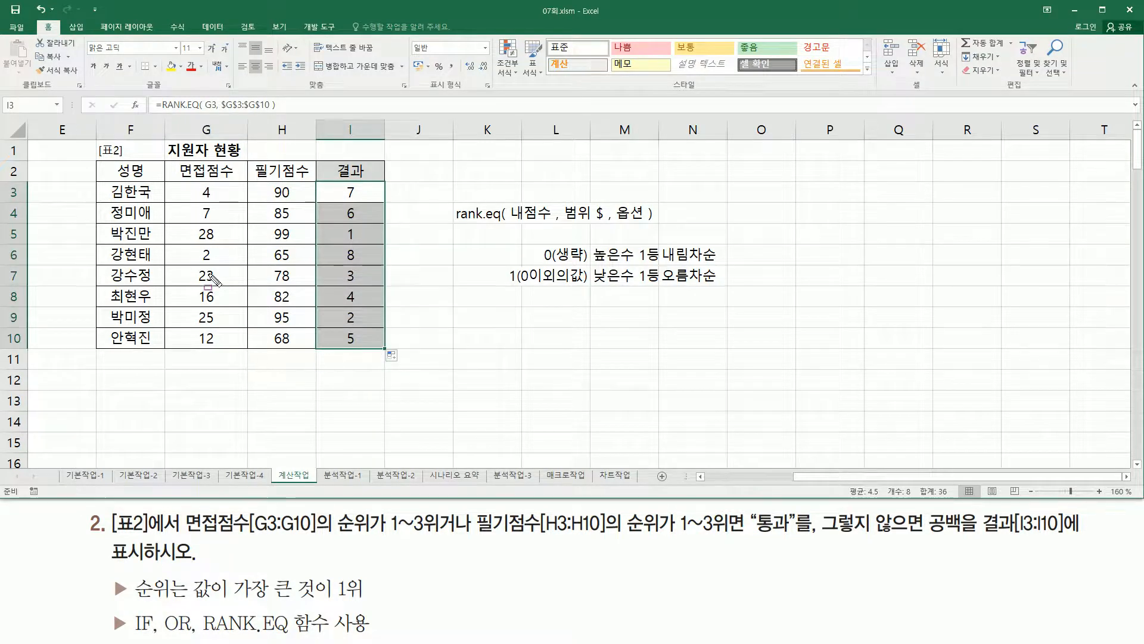
left_click_drag(187, 179, 224, 349)
left_click_drag(195, 240, 215, 240)
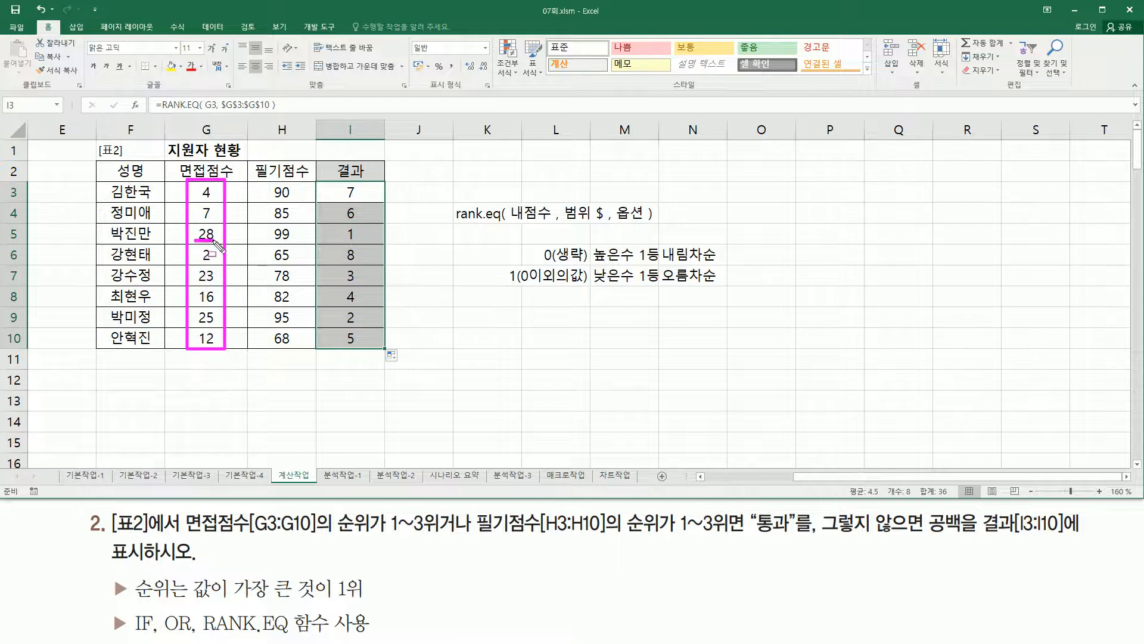
left_click_drag(342, 239, 353, 239)
left_click_drag(194, 323, 215, 323)
left_click_drag(344, 325, 357, 326)
left_click_drag(193, 280, 215, 280)
left_click_drag(343, 284, 362, 284)
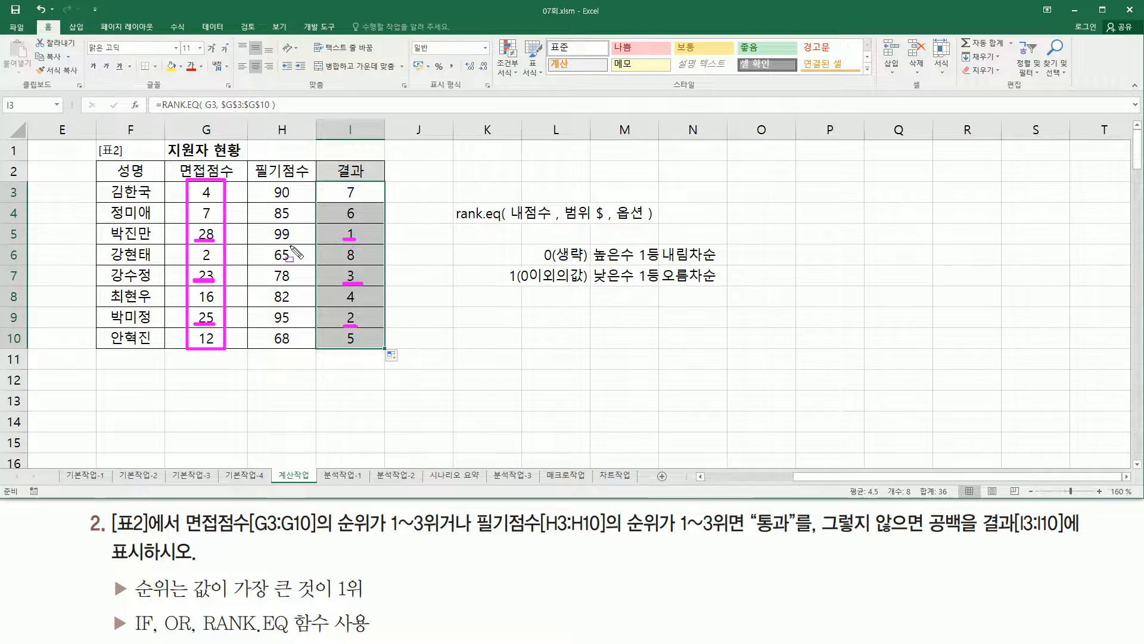
key("Escape")
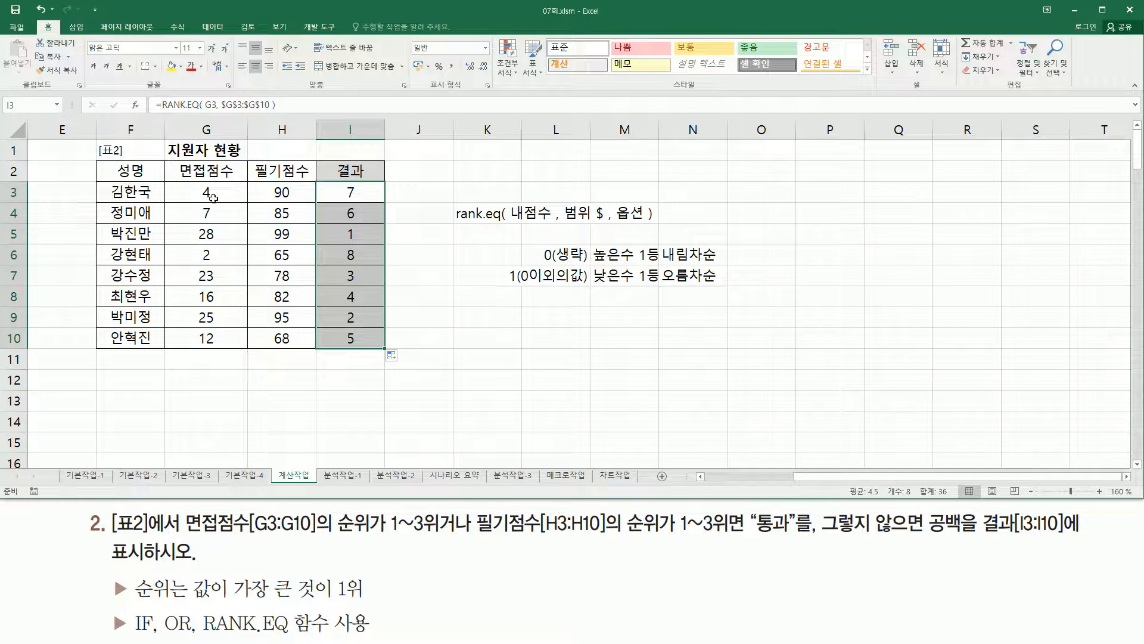
Step: Append <= 3 to the RANK.EQ formula in I3 to express the task's 1~3위 condition for the interview score
key("ctrl+2")
mouse_move(317, 178)
left_mouse_down()
mouse_move(325, 330)
mouse_move(386, 352)
left_mouse_up()
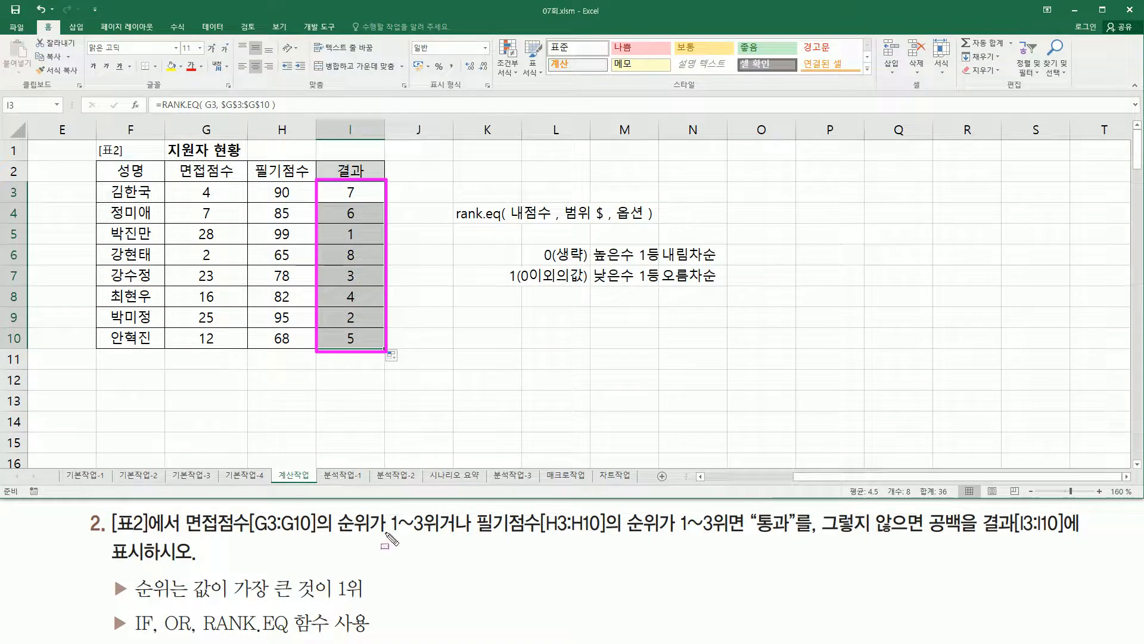
mouse_move(387, 531)
left_mouse_down()
mouse_move(471, 531)
mouse_move(439, 533)
left_mouse_up()
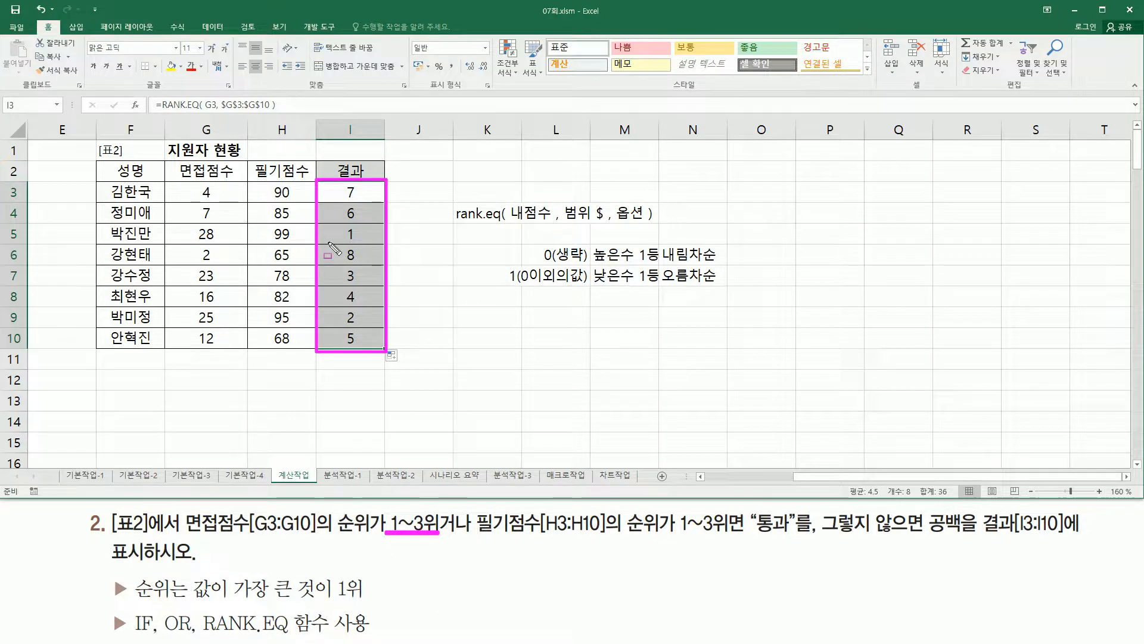
key("Escape")
left_click(352, 188)
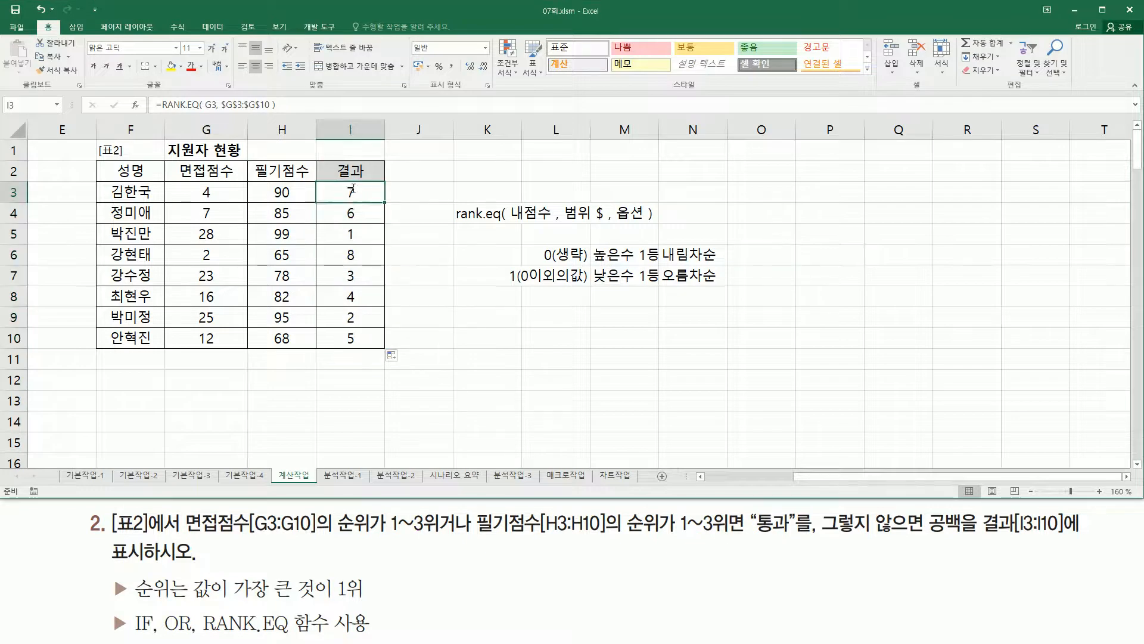
double_click(353, 188)
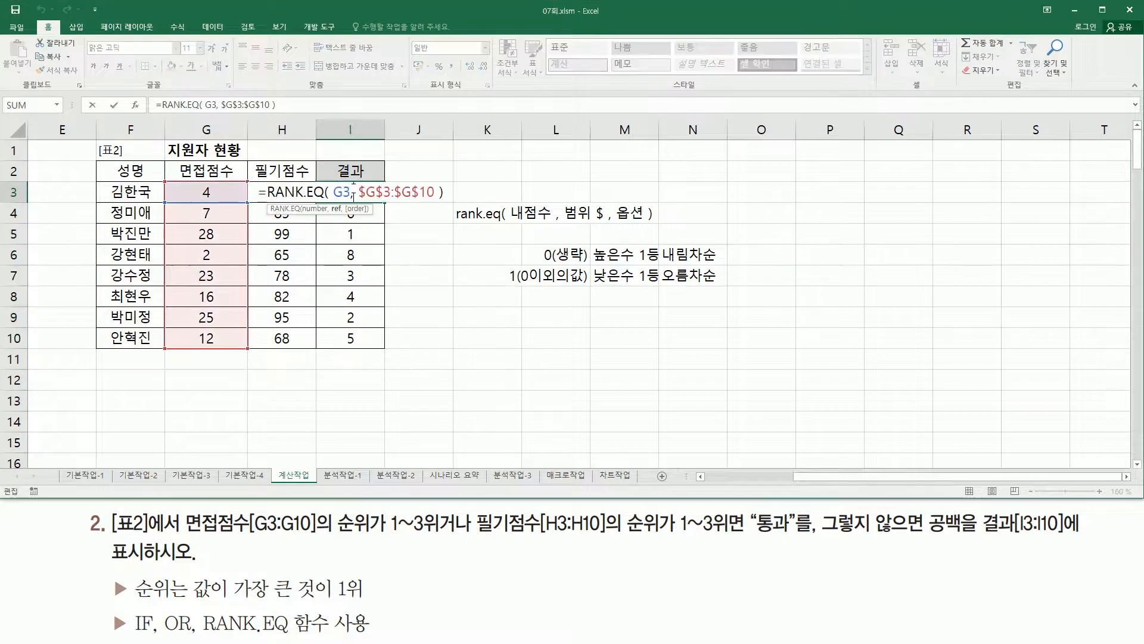
left_click(453, 191)
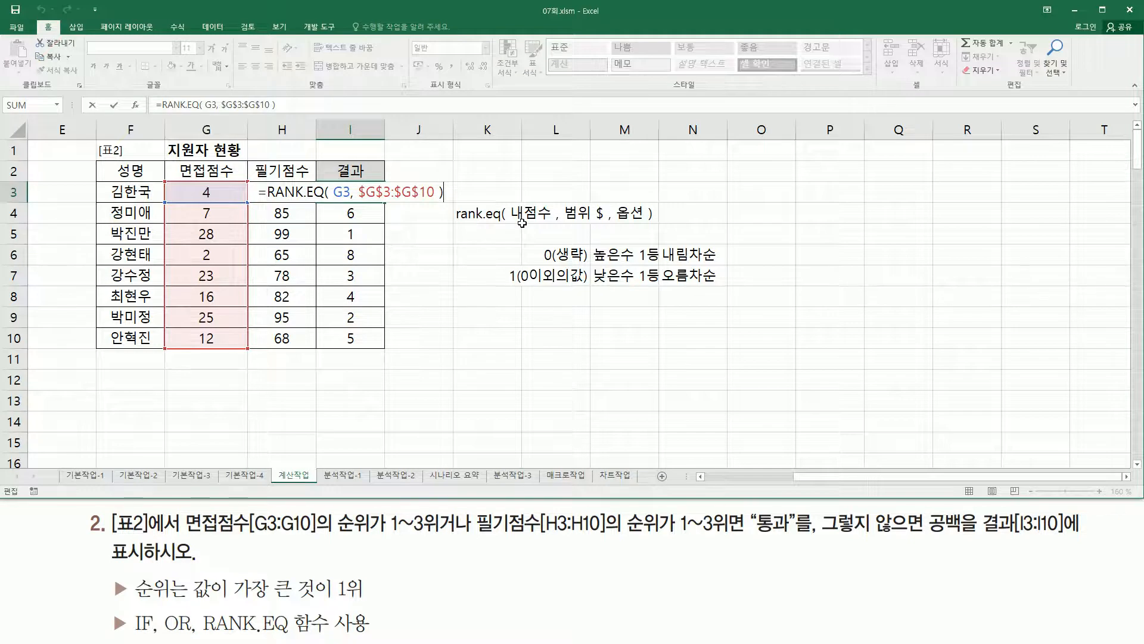
type("<=")
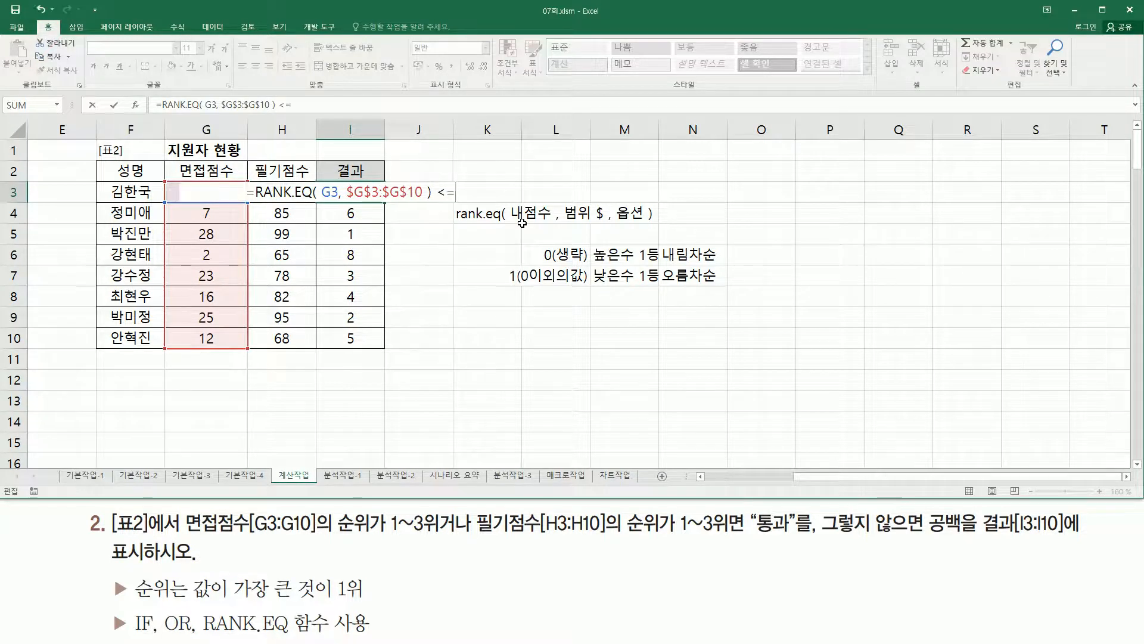
type(" 3")
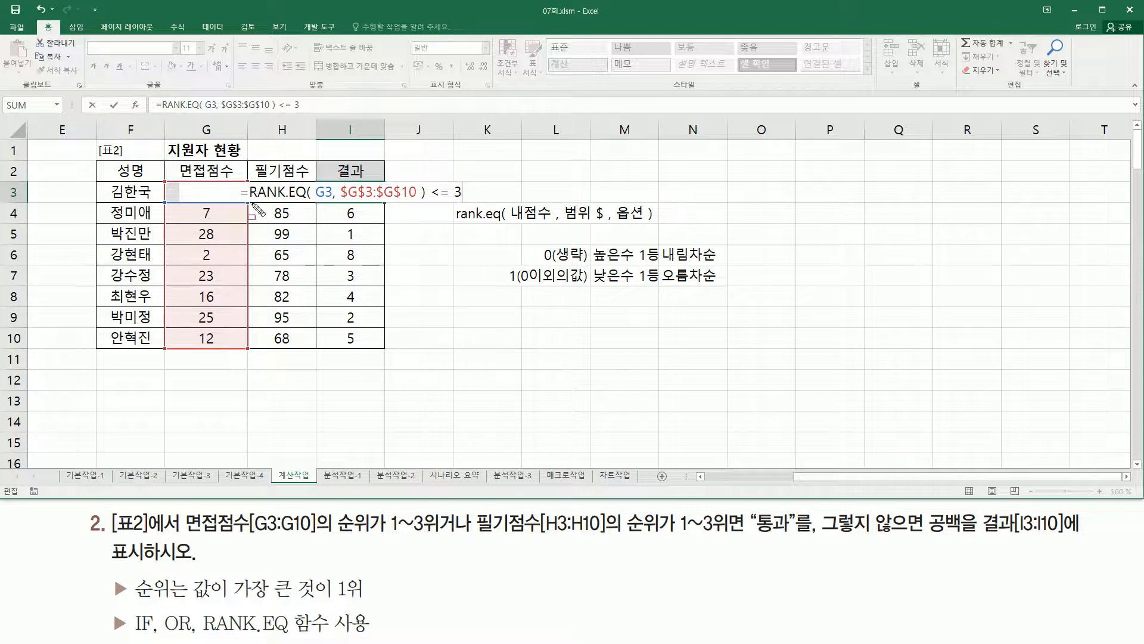
left_click_drag(248, 199, 463, 199)
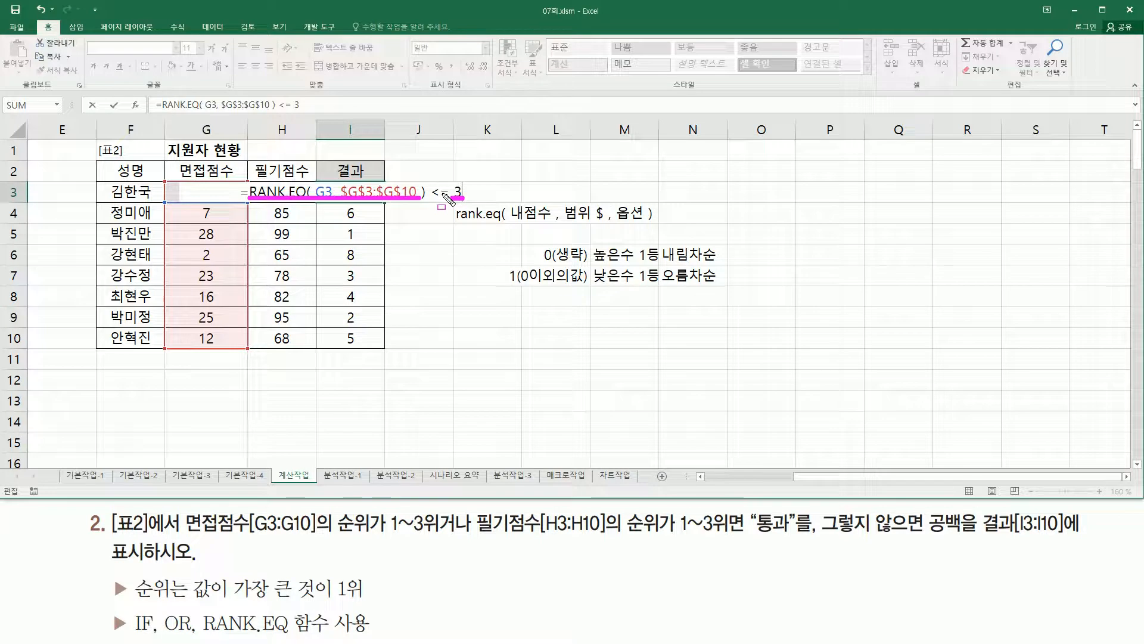
left_click_drag(427, 178, 465, 200)
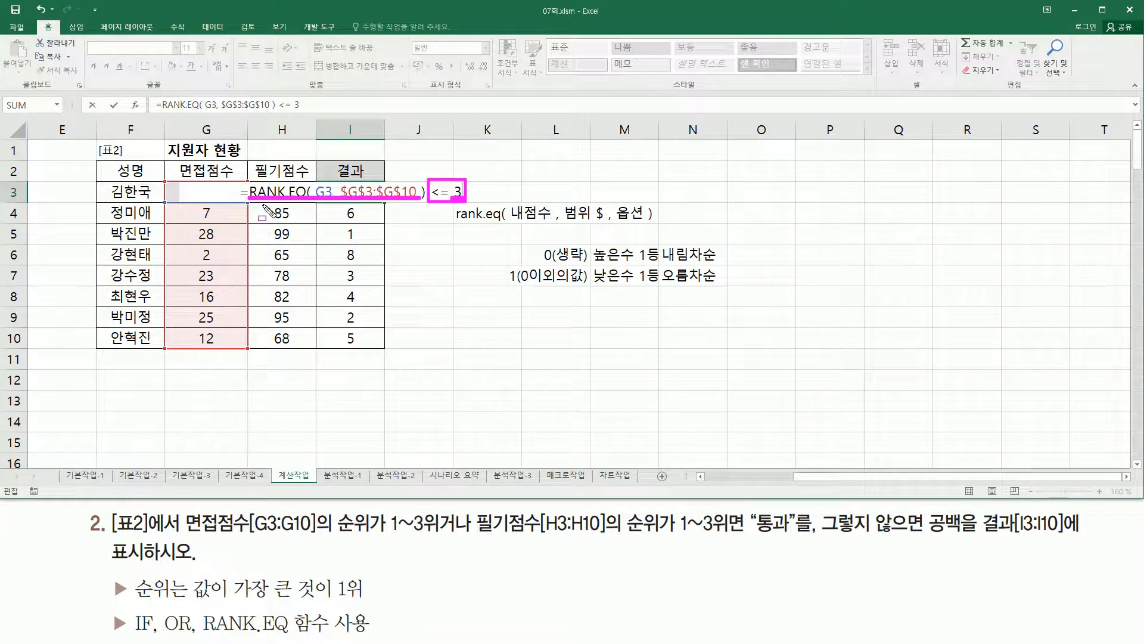
key("Escape")
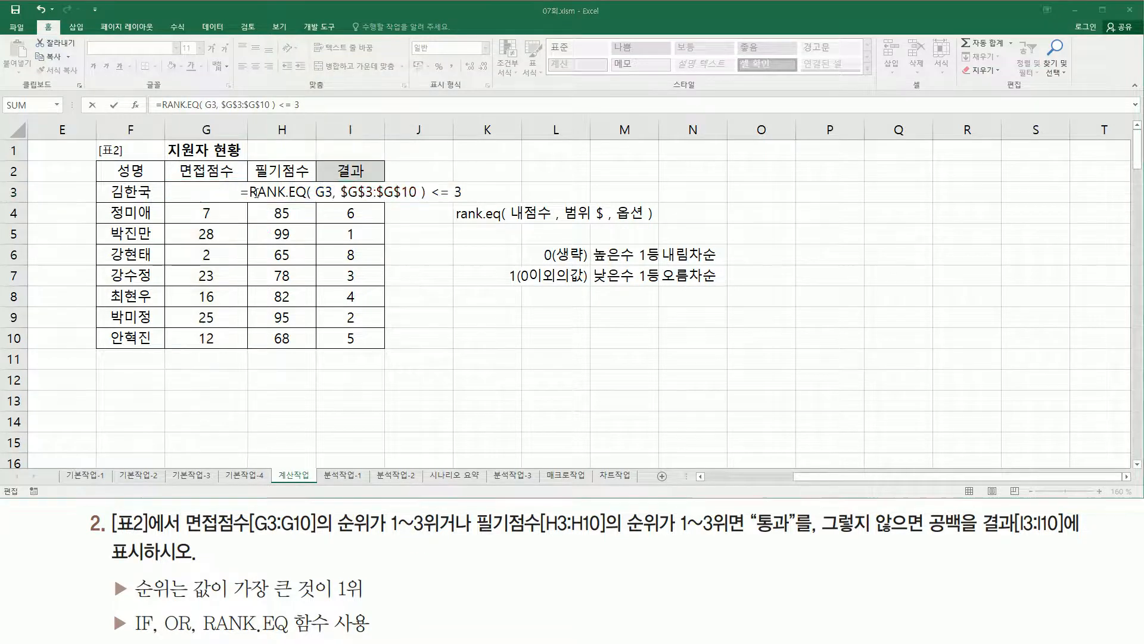
Step: Cut the interview-score condition out of I3 after the equals sign and start RANK.EQ with score H3 and range H3:H10
left_click_drag(250, 191, 624, 199)
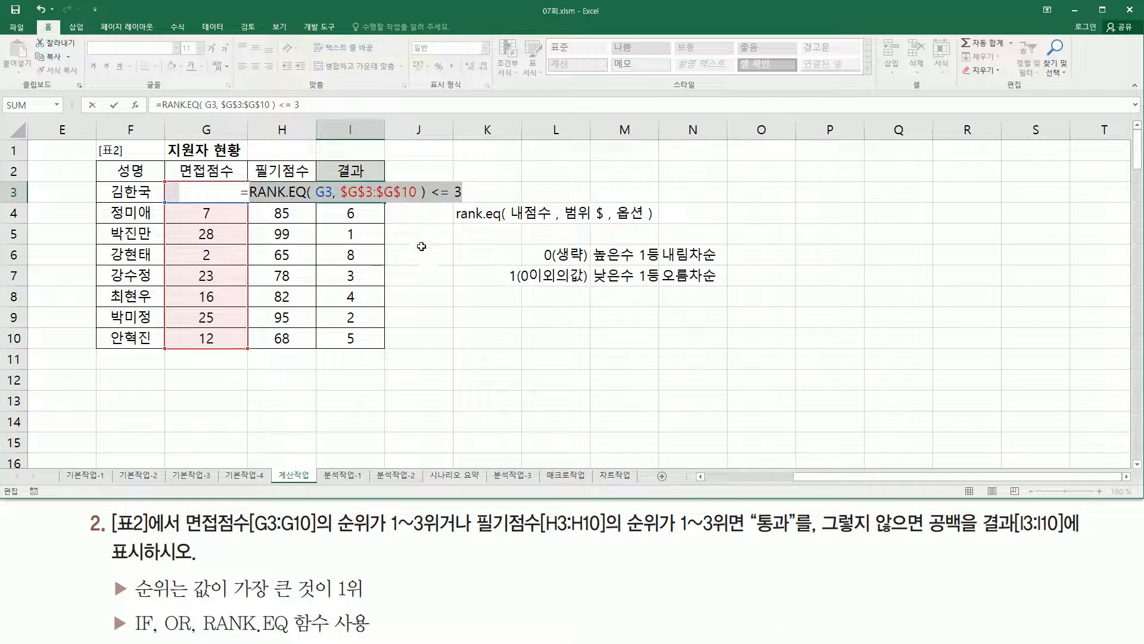
key("BackSpace")
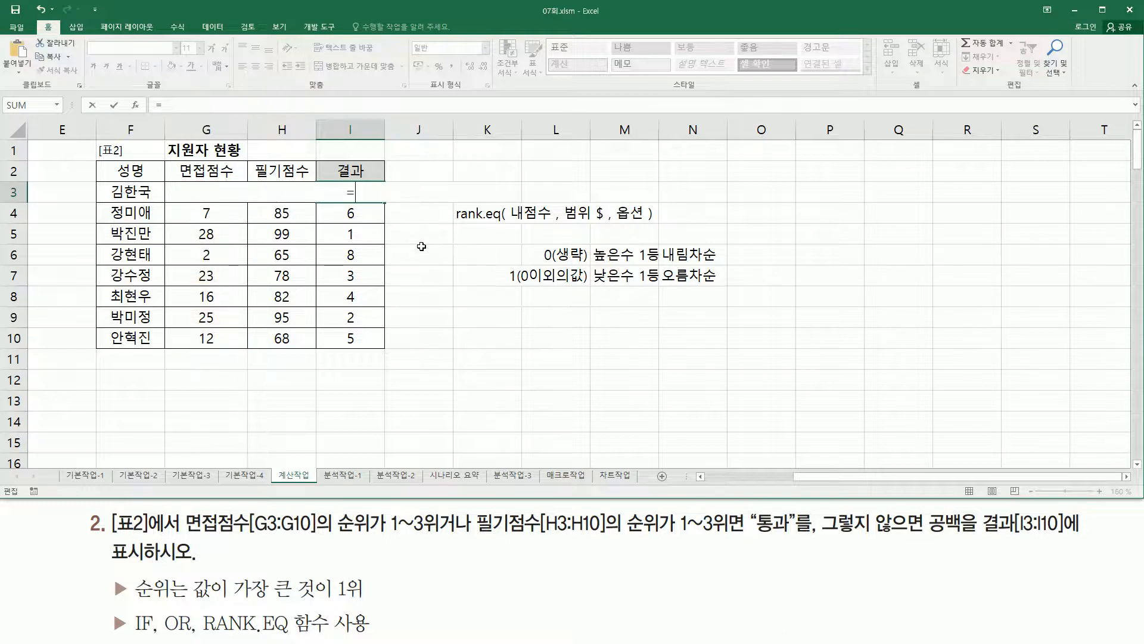
type("ra")
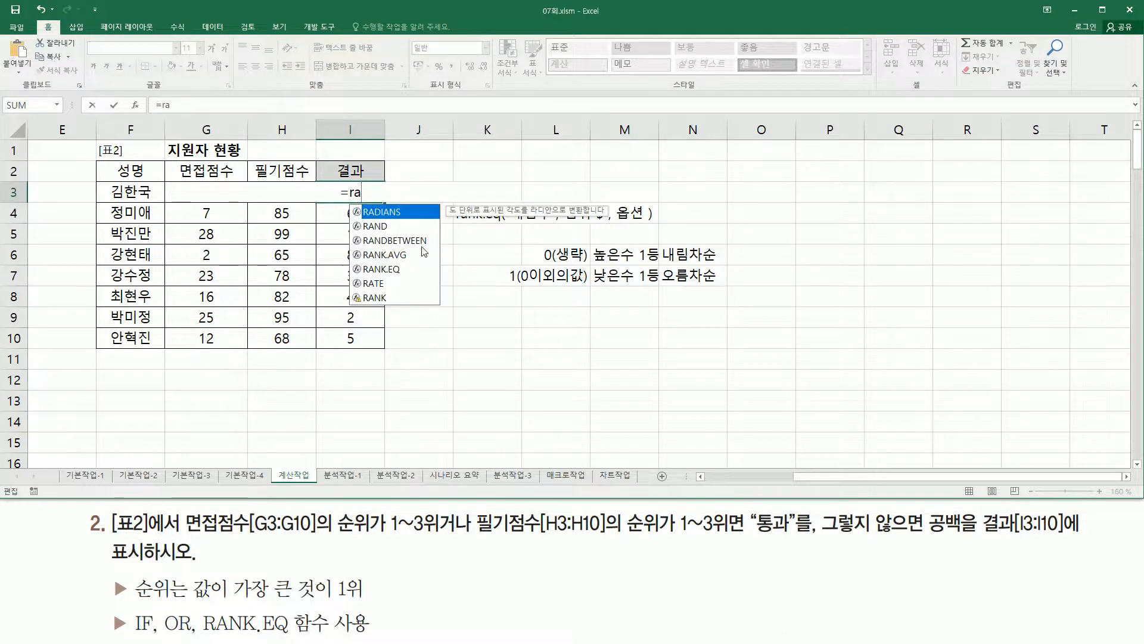
type("nk.e")
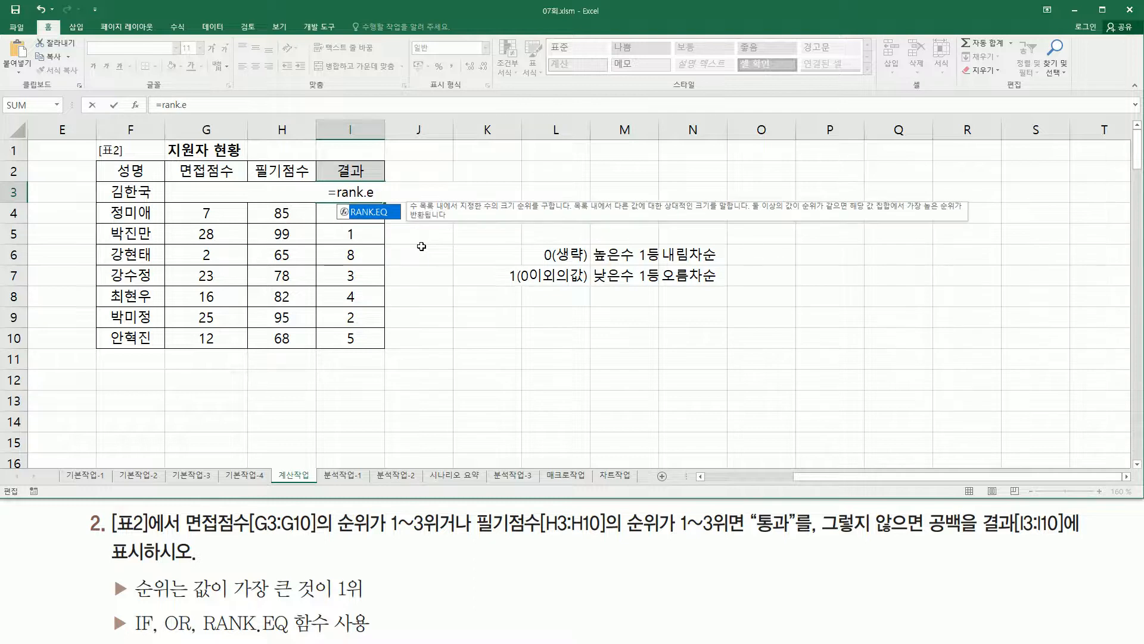
key("Tab")
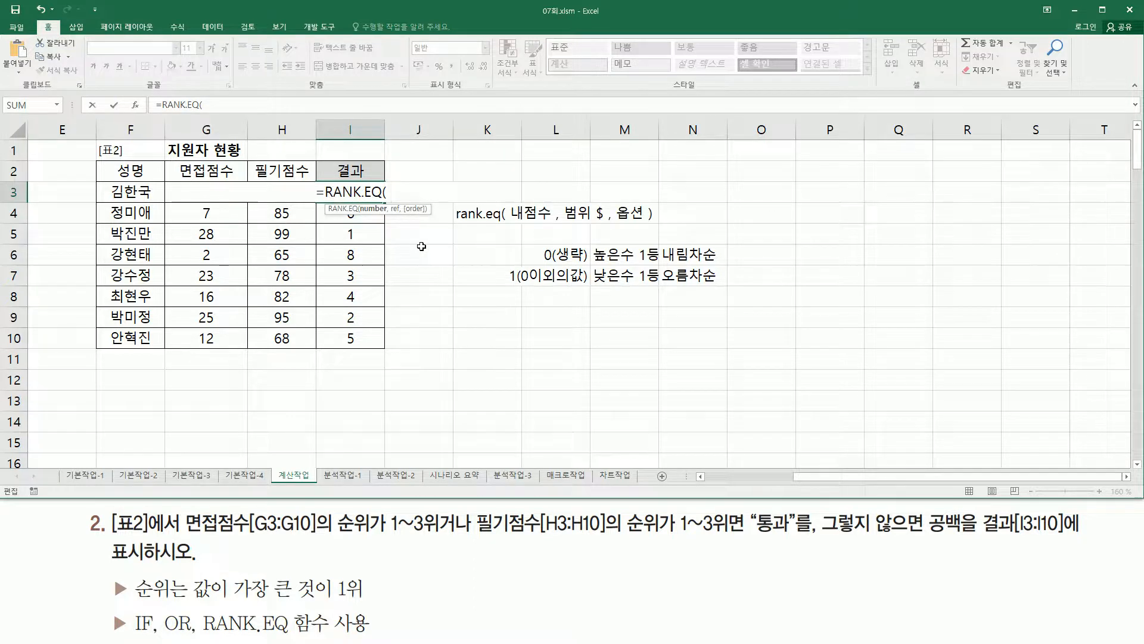
key("Left")
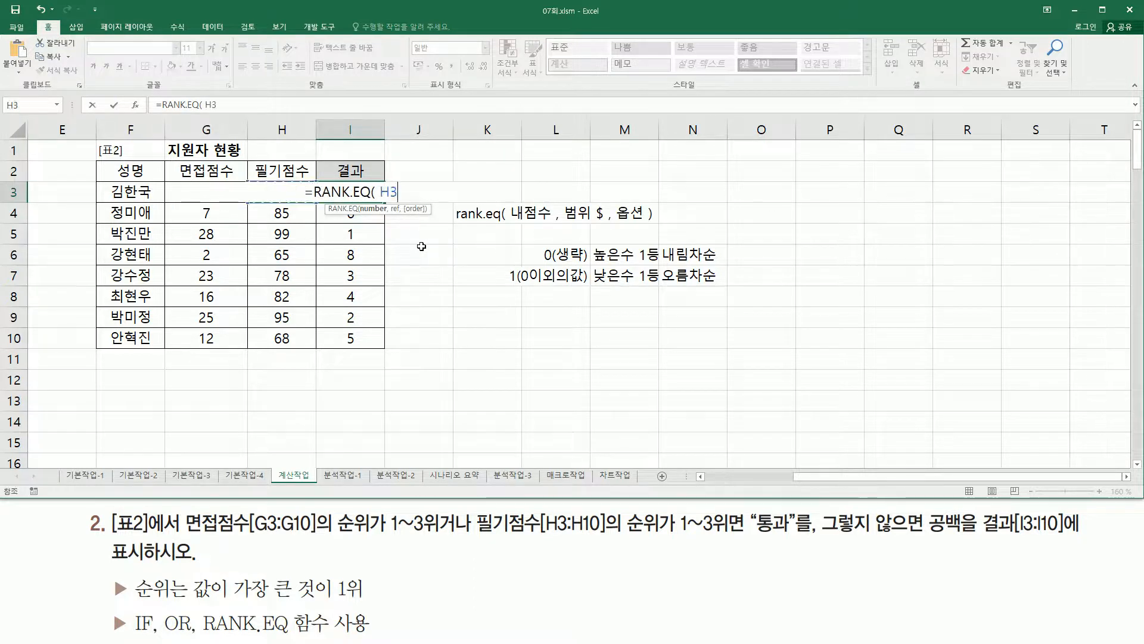
type(",")
left_click_drag(305, 334, 269, 187)
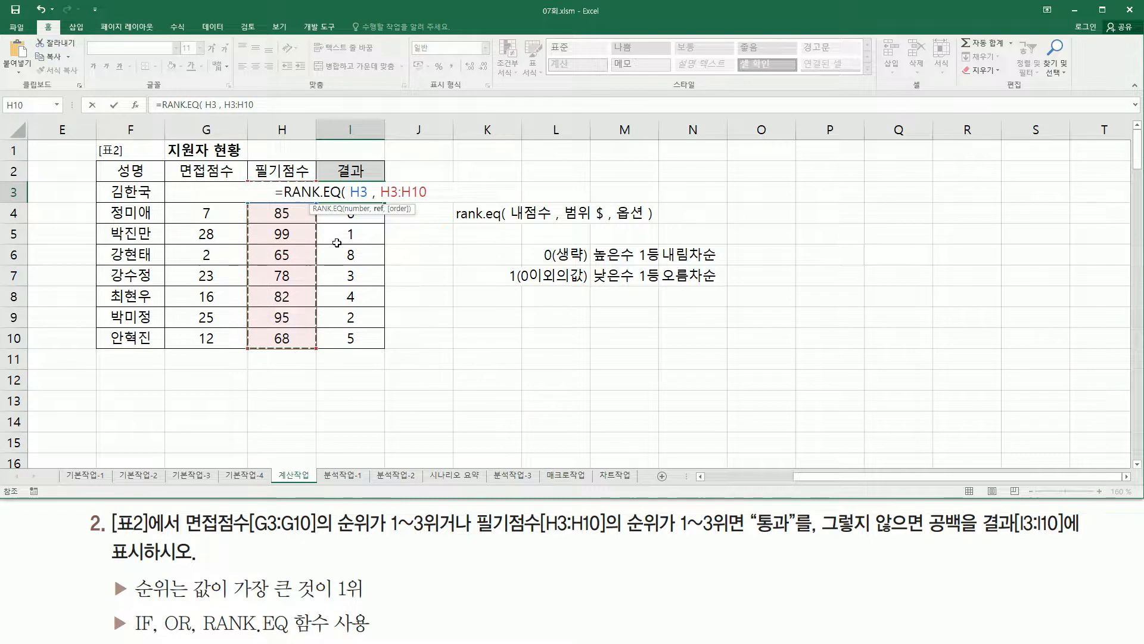
Step: Make the written-score range absolute as $H$3:$H$10 and complete the RANK.EQ formula in I3 without an option argument
left_click(400, 193)
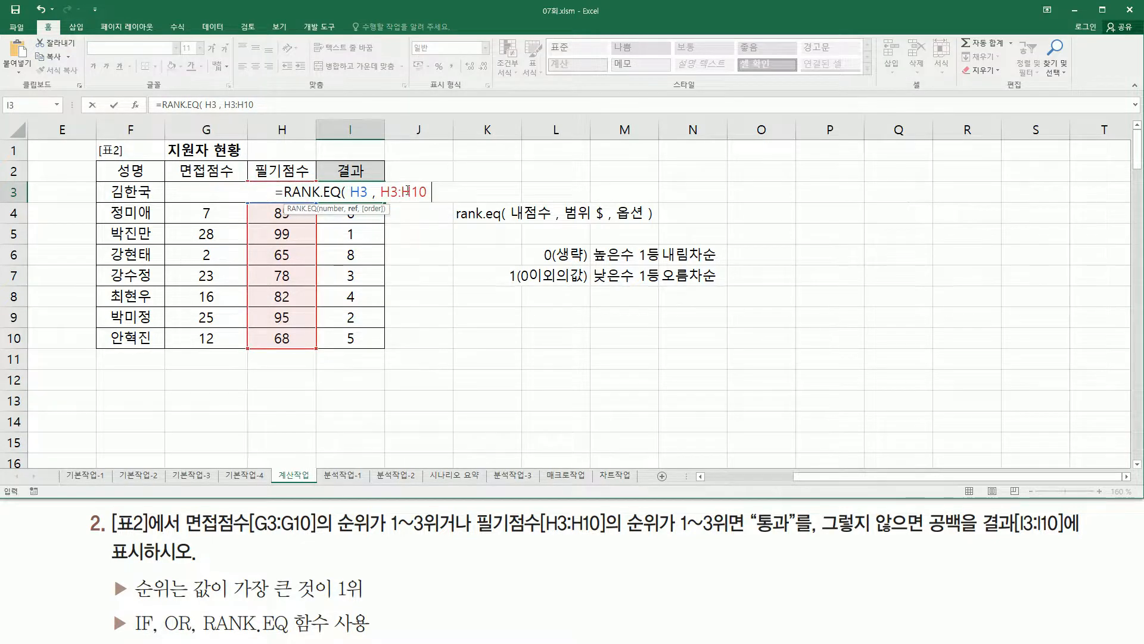
key("F4")
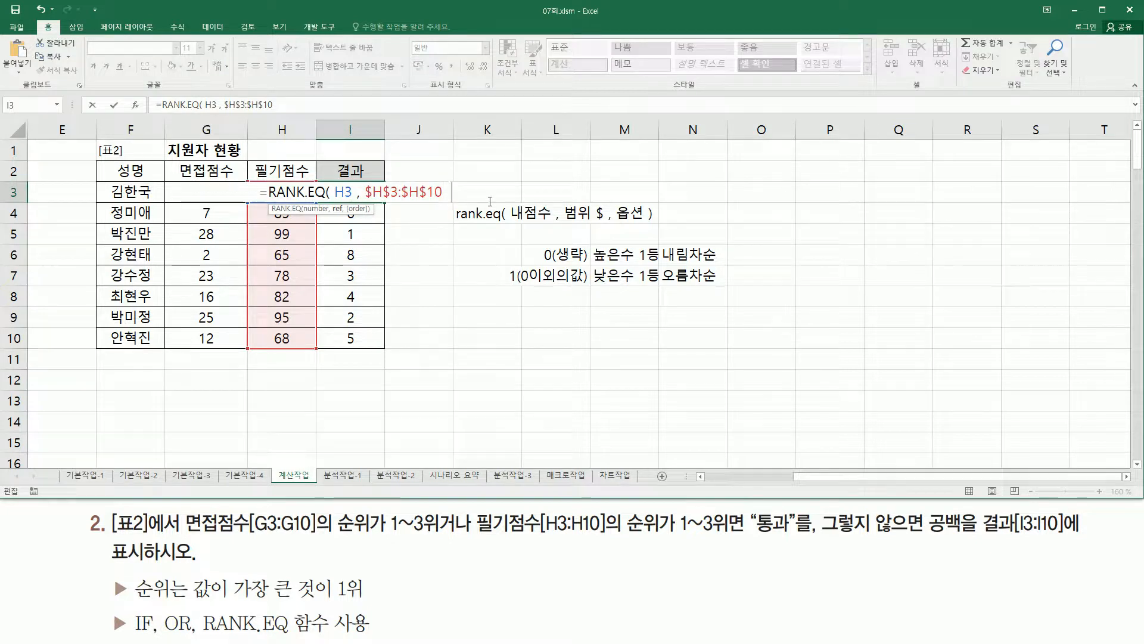
type(")")
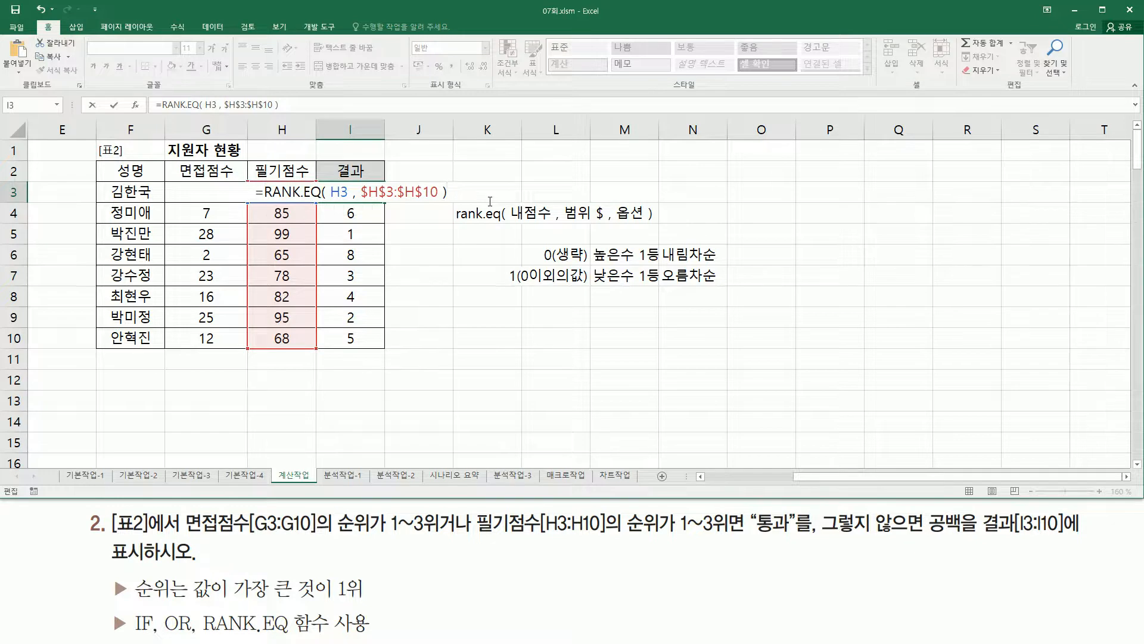
key("Return")
Step: Fill the written-score rank formula from I3 down to I10 and check the ranks of the three highest written scores
left_click(353, 189)
left_click_drag(384, 203, 357, 346)
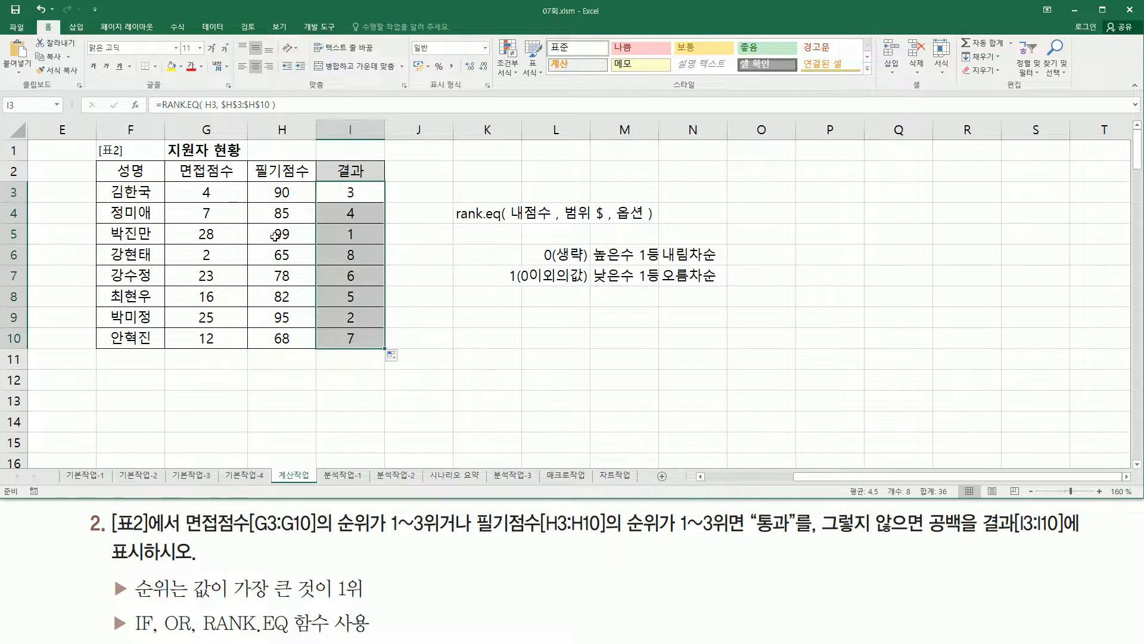
left_click_drag(270, 240, 362, 243)
left_click_drag(270, 326, 355, 326)
mouse_move(273, 203)
left_mouse_down()
mouse_move(294, 203)
mouse_move(274, 205)
left_mouse_up()
left_click_drag(345, 197, 355, 200)
key("Escape")
Step: Append <= 3 to the written-score RANK.EQ formula in I3, following the task's 1~3위 condition for H3:H10
double_click(353, 194)
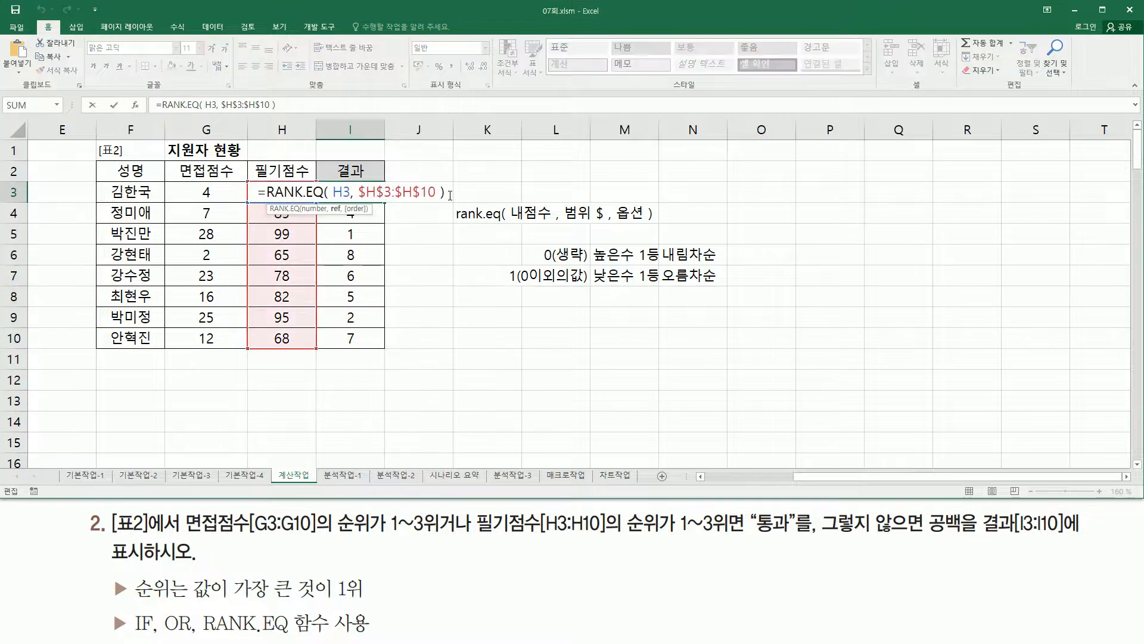
left_click_drag(472, 539, 745, 540)
key("Escape")
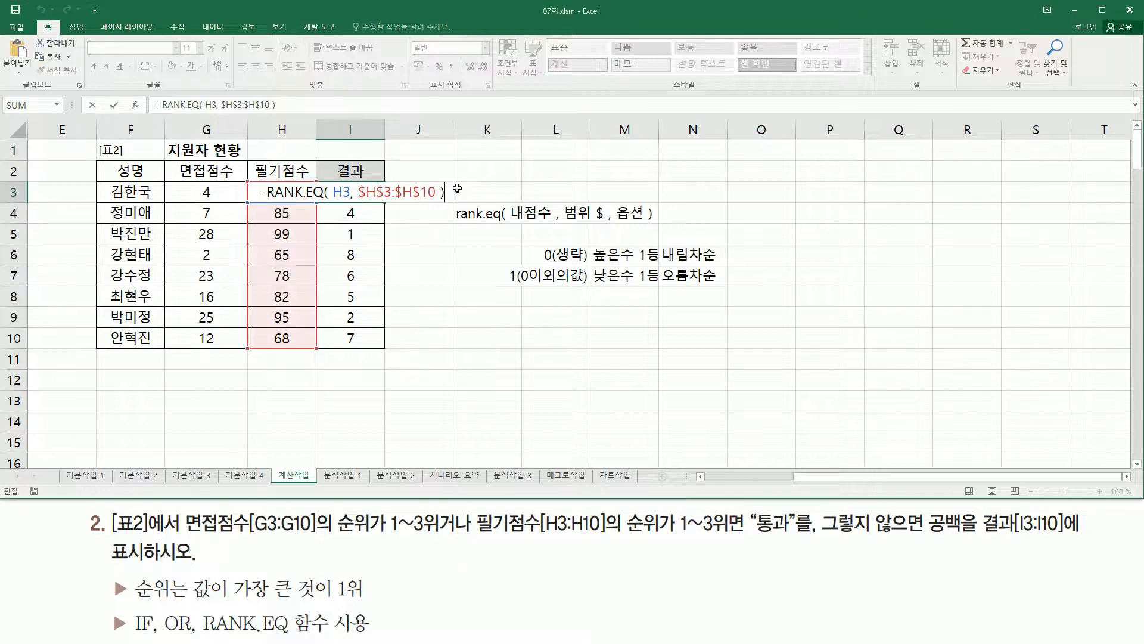
type("<= 3")
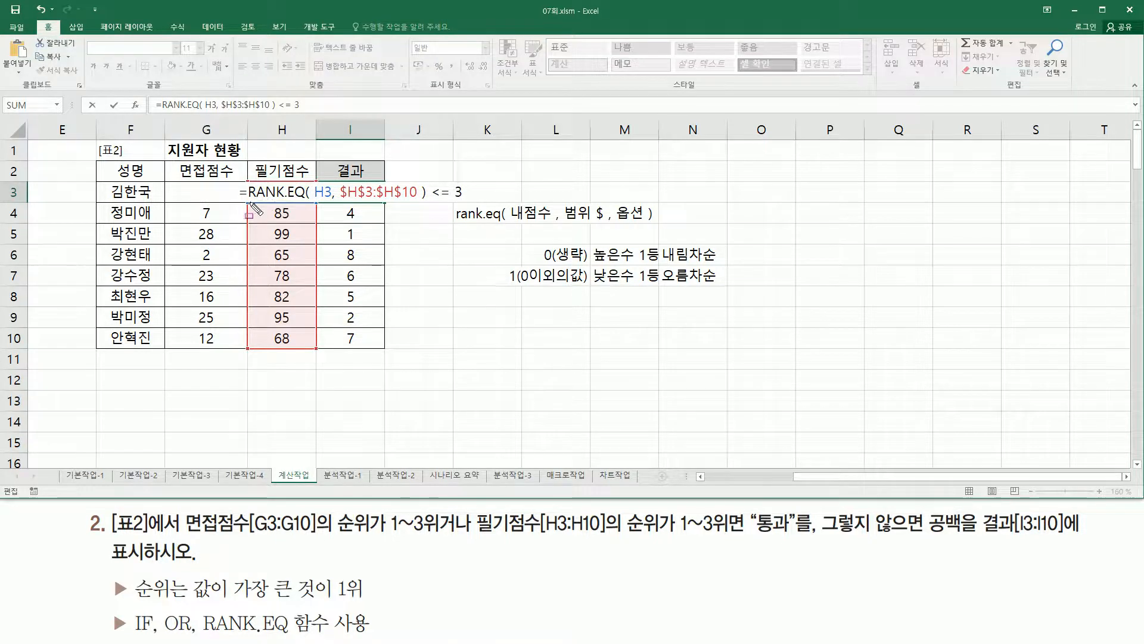
mouse_move(249, 202)
left_mouse_down()
mouse_move(463, 199)
mouse_move(438, 198)
left_mouse_up()
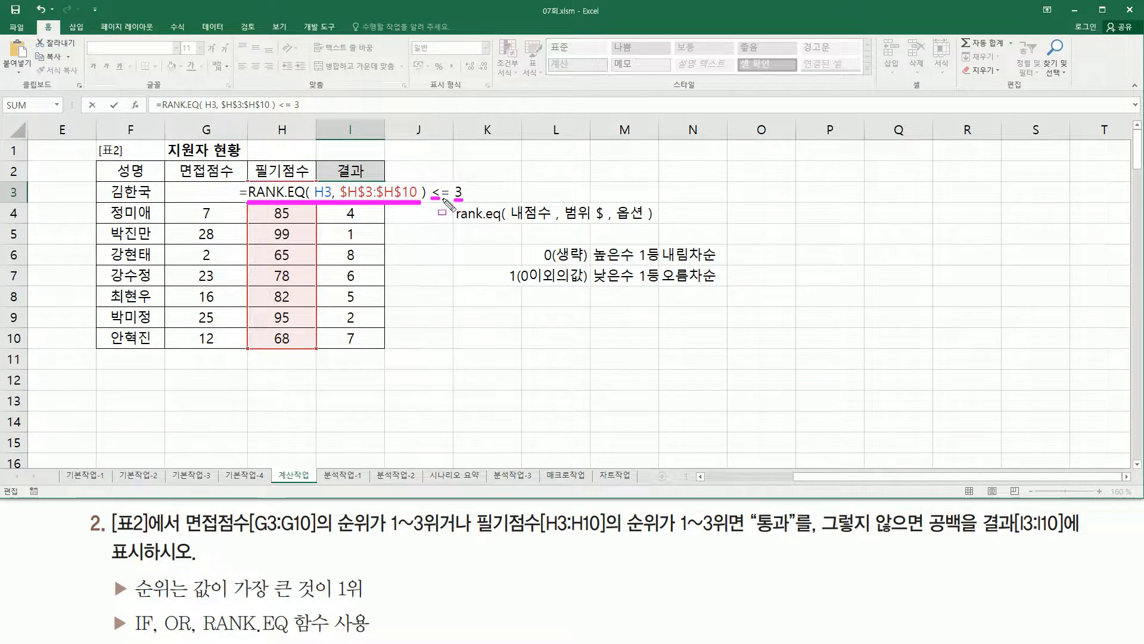
left_click_drag(440, 198, 448, 200)
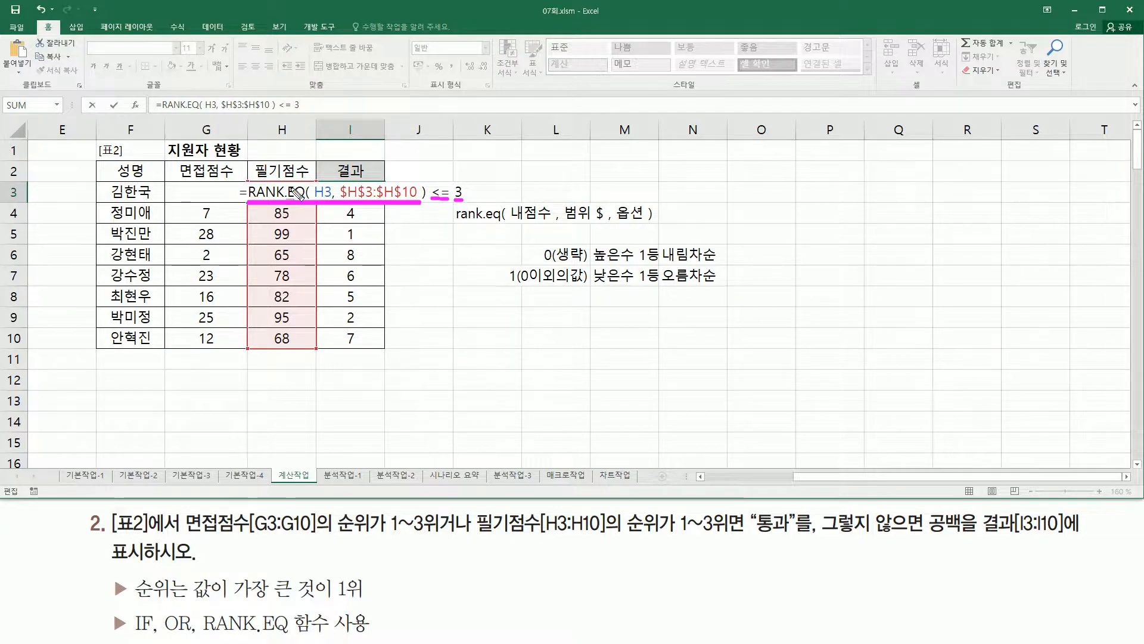
Step: Wrap I3's written-score rank condition in IF and OR, and insert the cut interview-score condition for G3 as the first OR argument
key("Escape")
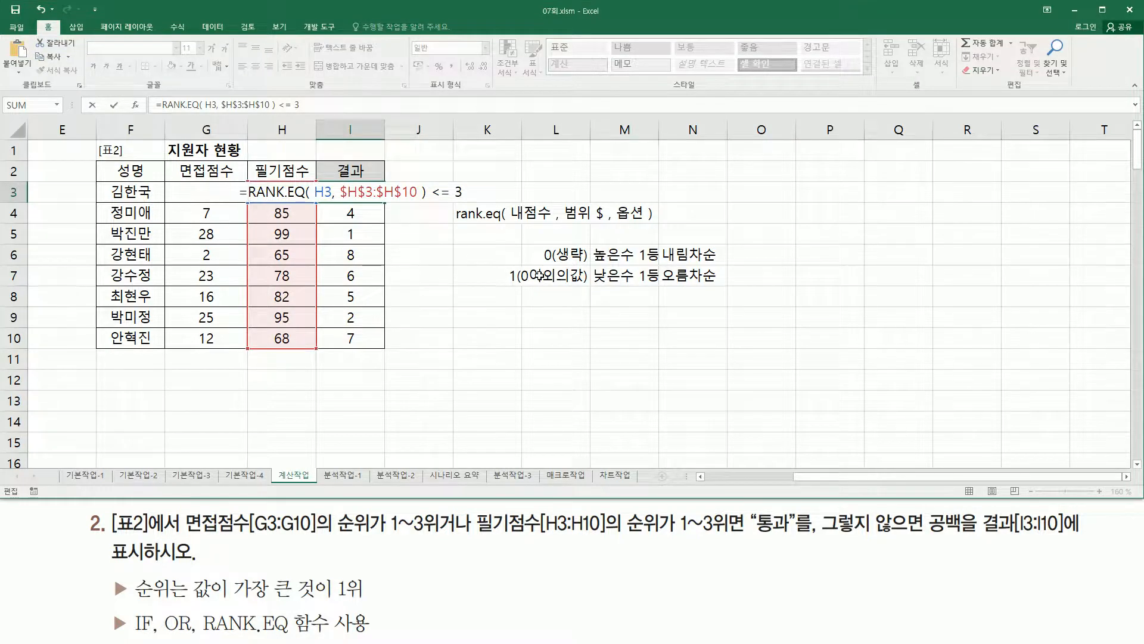
type("if(")
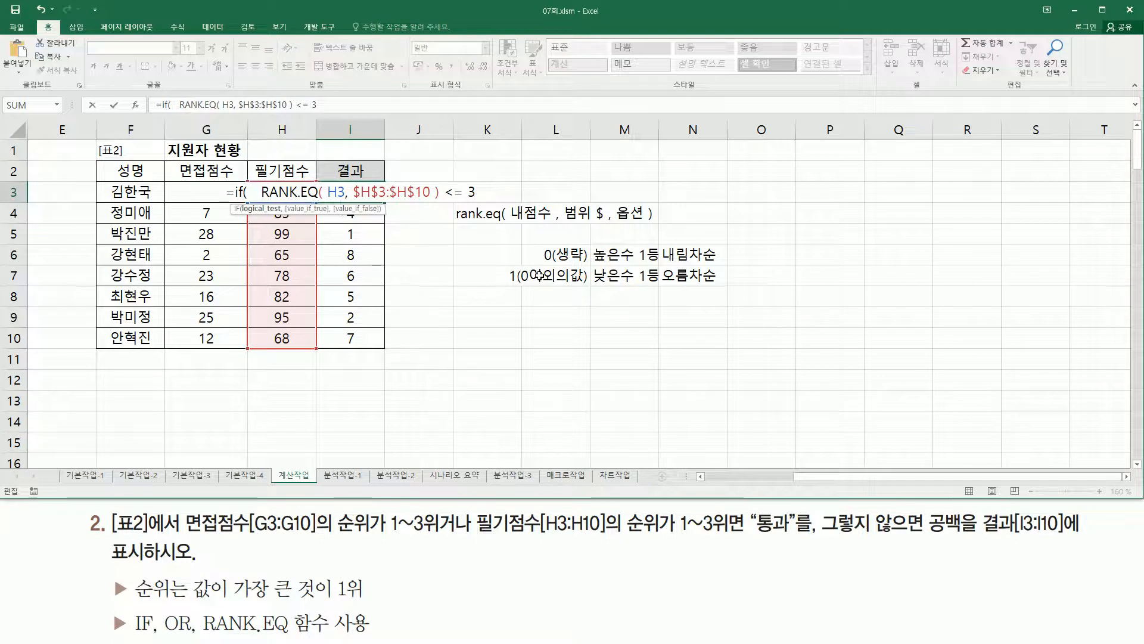
type("   or(")
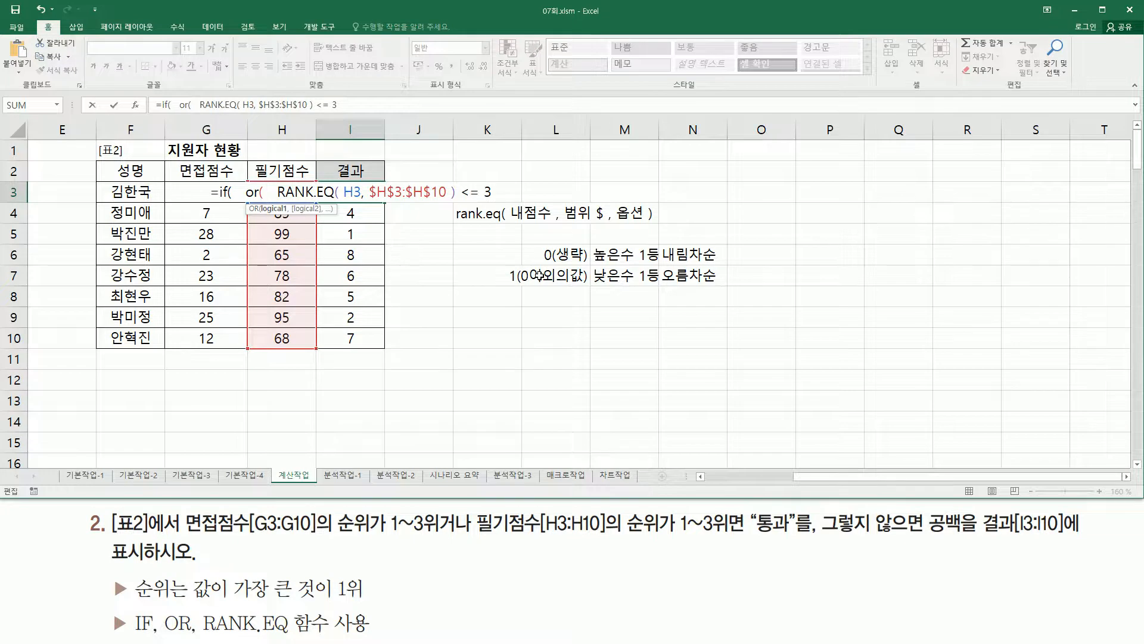
key("ctrl+v")
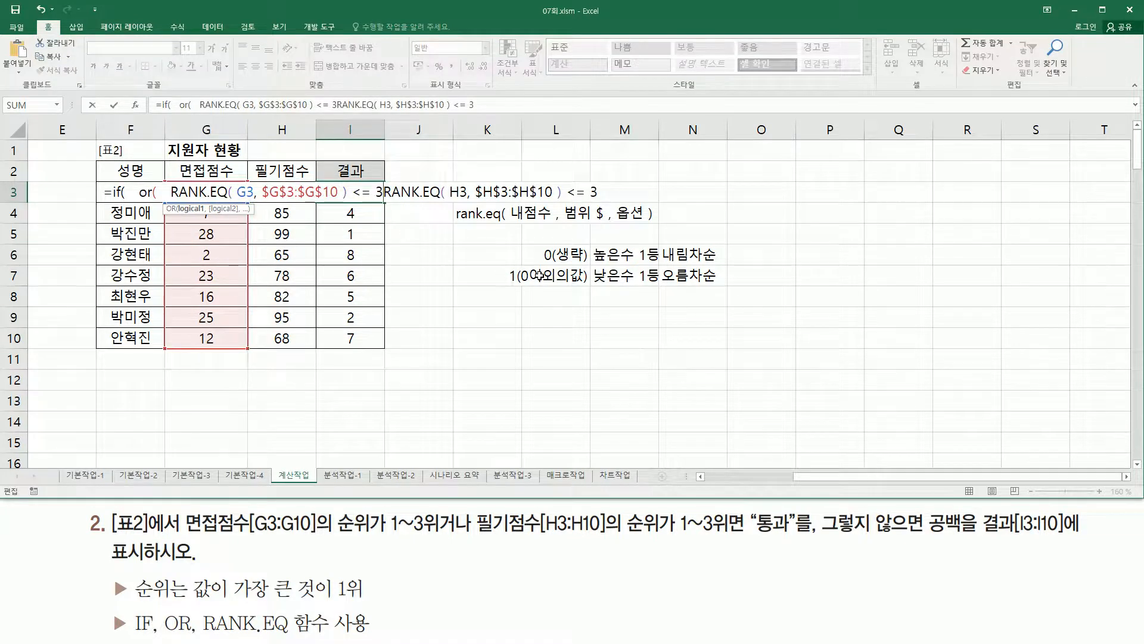
type(",")
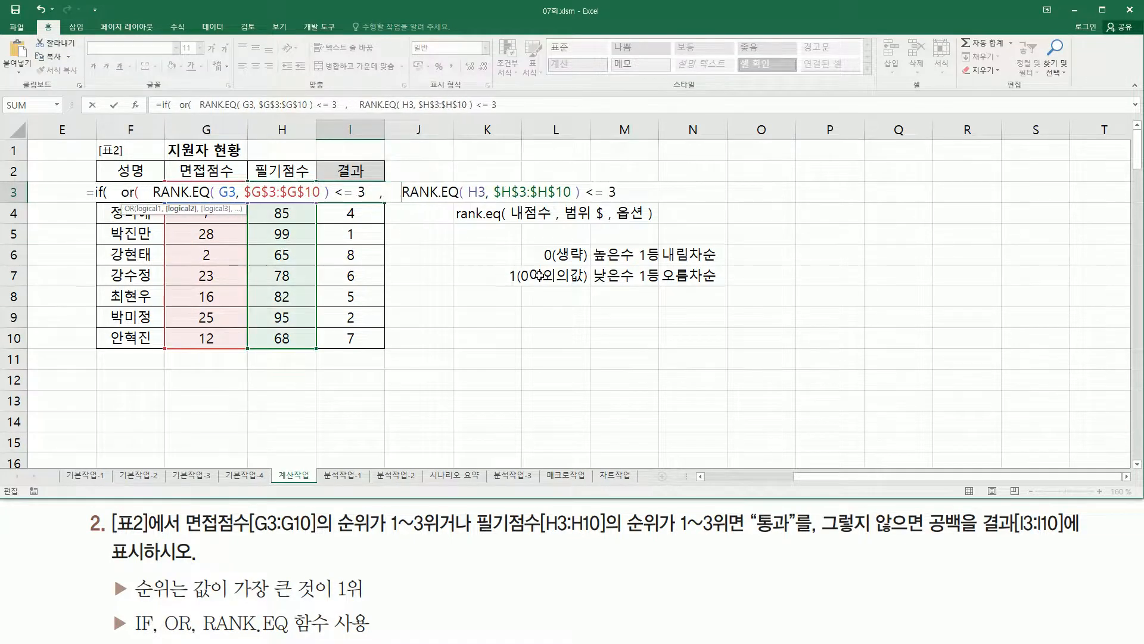
key("shift+End")
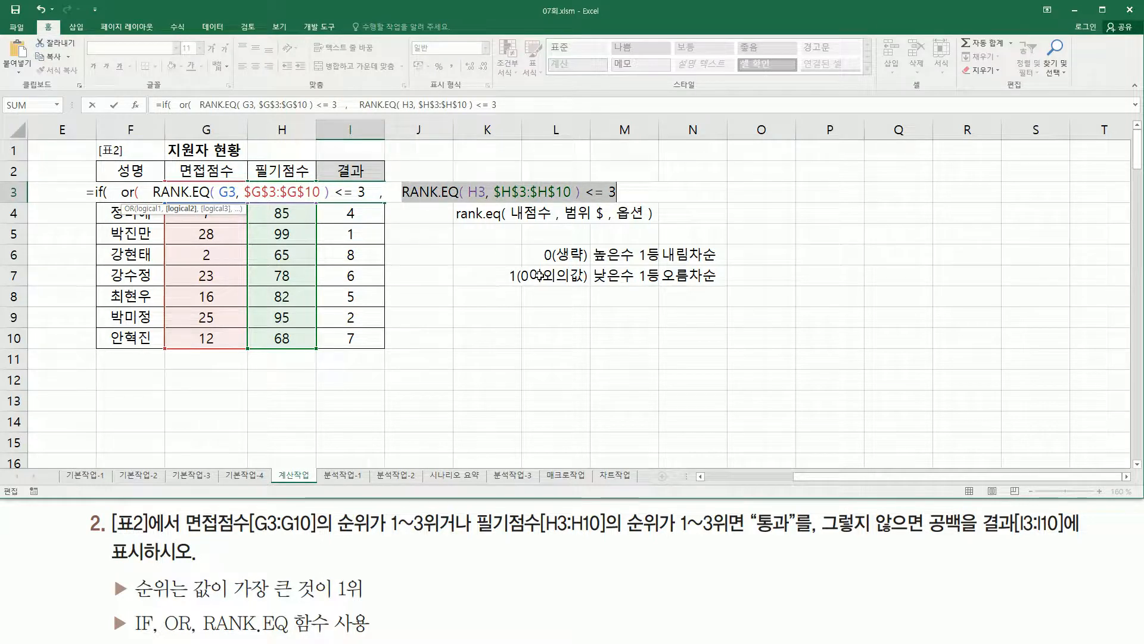
key("End")
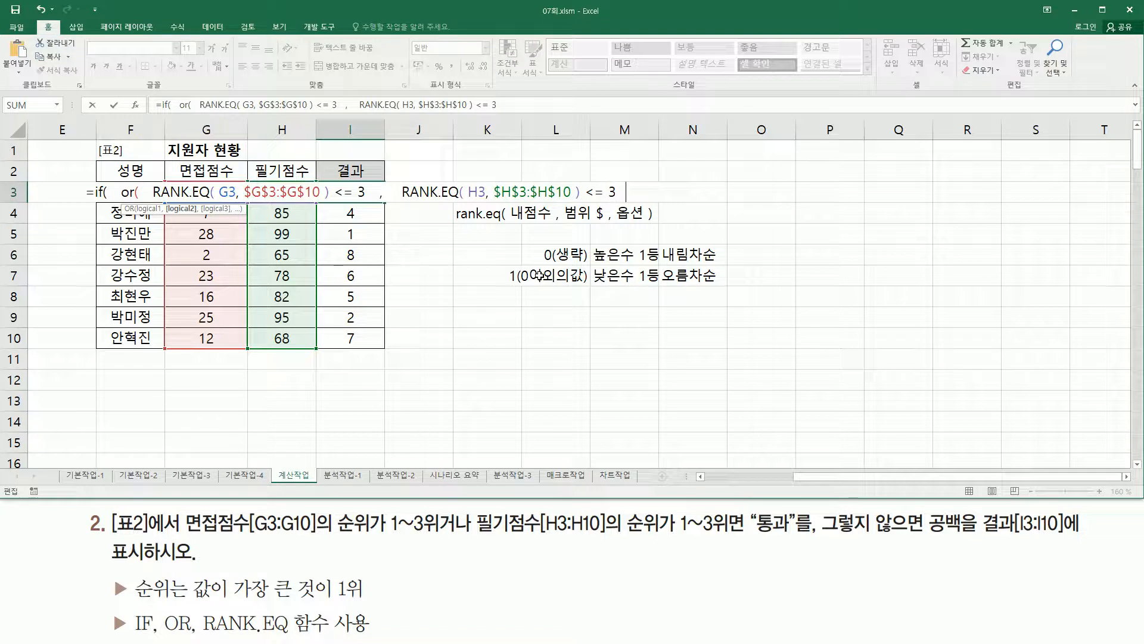
Step: Complete the IF formula in I3 to return "통과" when the OR test is true and "" otherwise, and fill it down to I10
type(")")
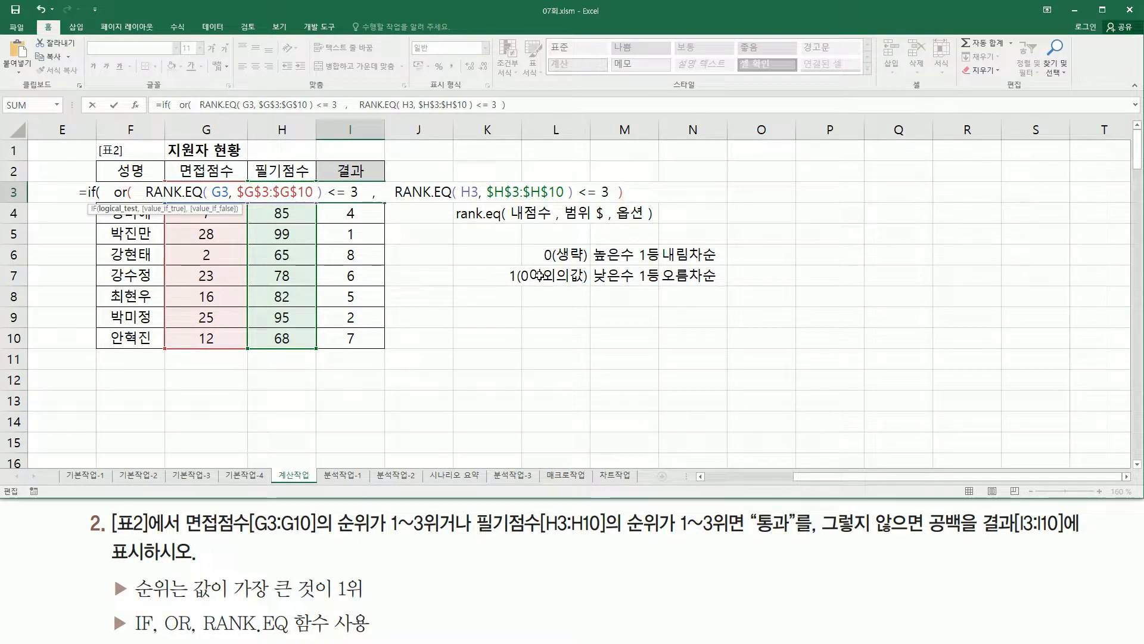
type(",")
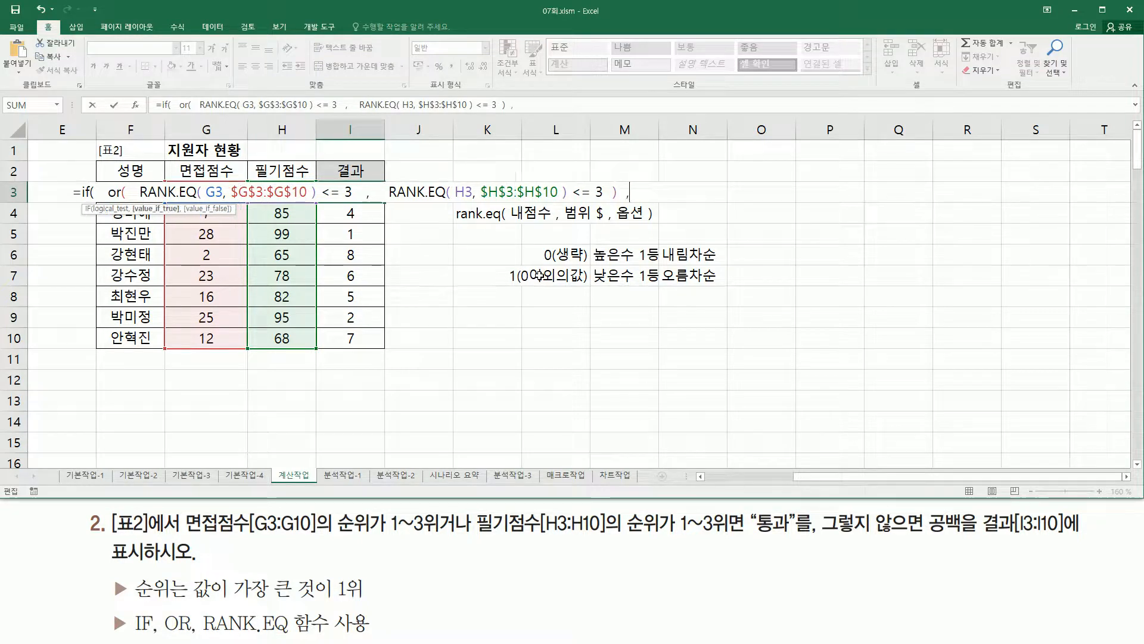
type(" \"")
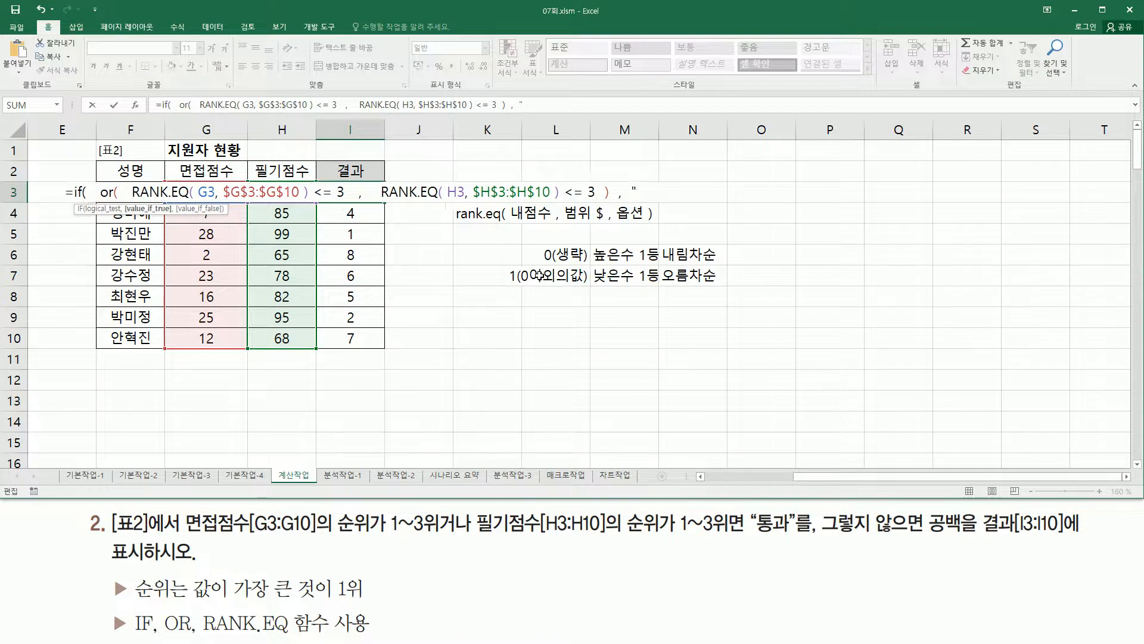
type("통과\" ,")
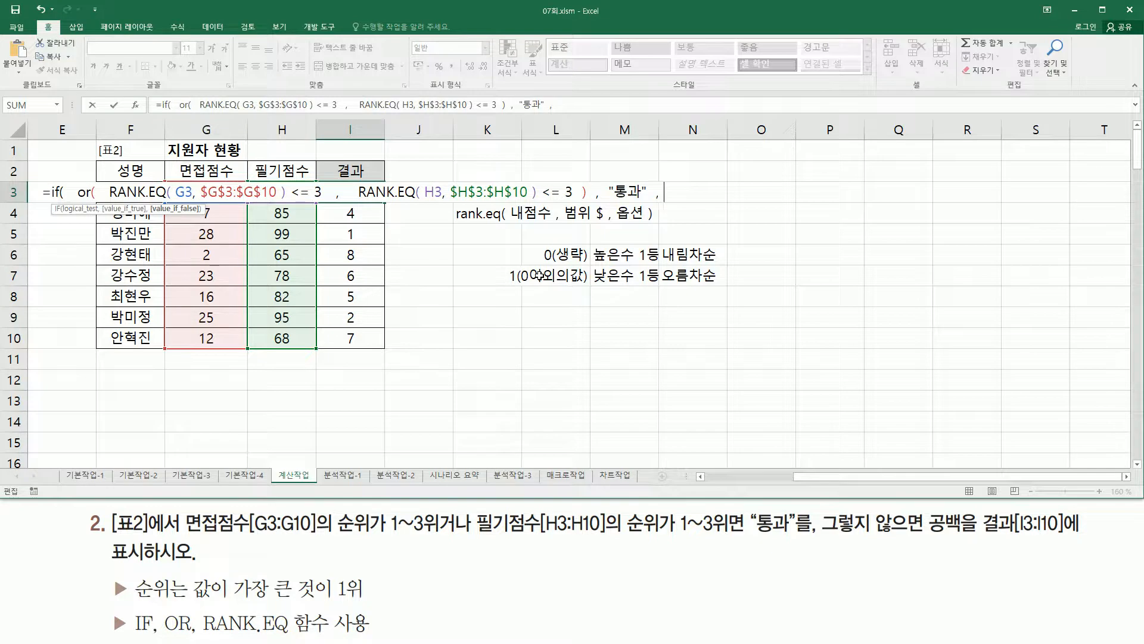
type(" \"\"")
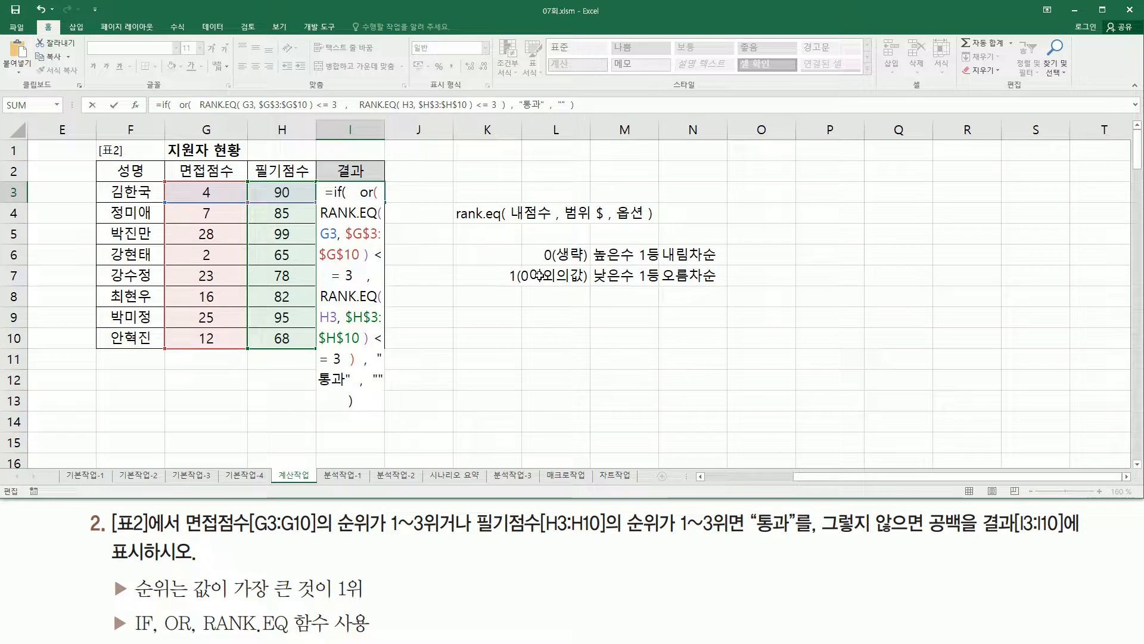
key("ctrl+Return")
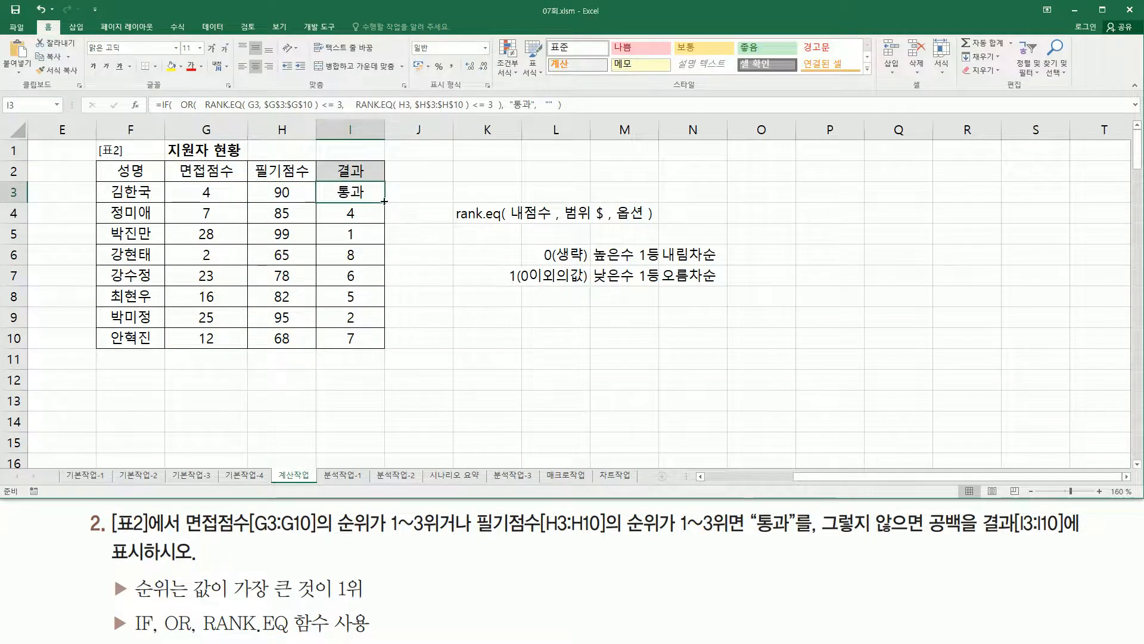
left_click_drag(386, 203, 377, 350)
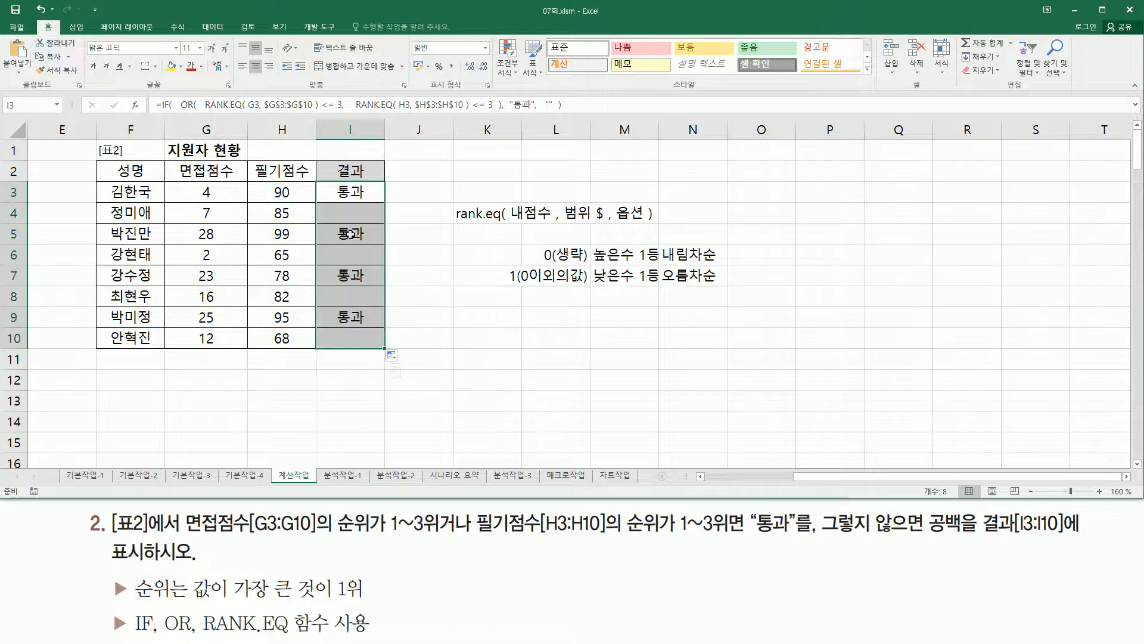
Step: Record the completed IF, OR and RANK.EQ formula from I3 as red reference text in K9
left_click(356, 198)
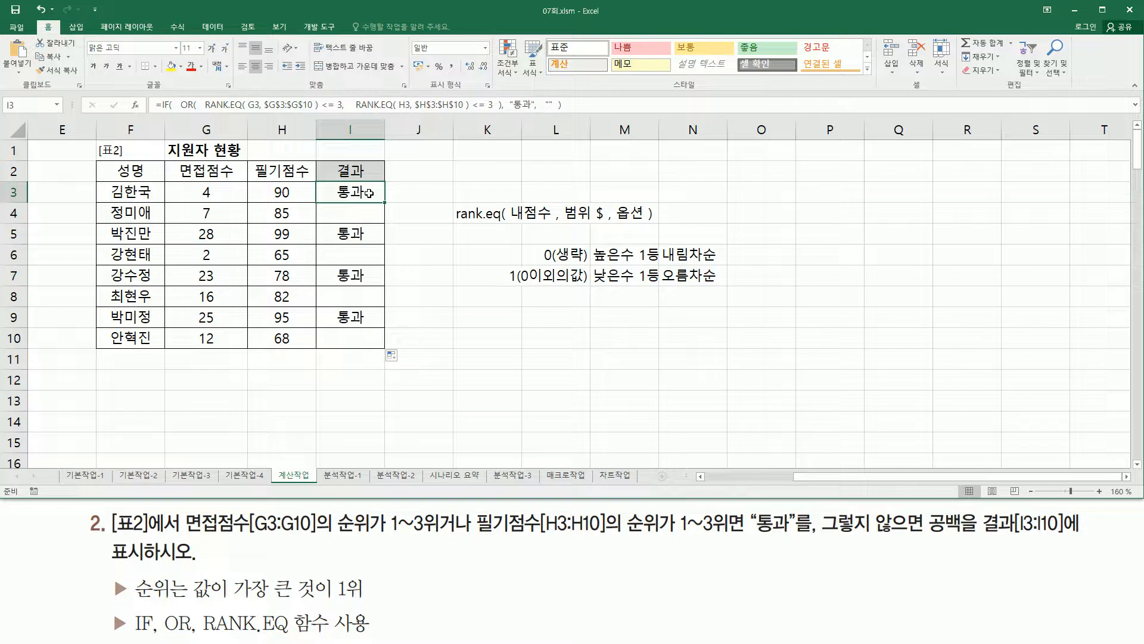
left_click(483, 316)
type("=IF( OR( RANK.EQ( G3, $G$3:$G$10 ) <= 3, RANK.EQ( H3, $H$3:$H$10 ) <= 3 ), \"통과\", \"\" )")
key("Return")
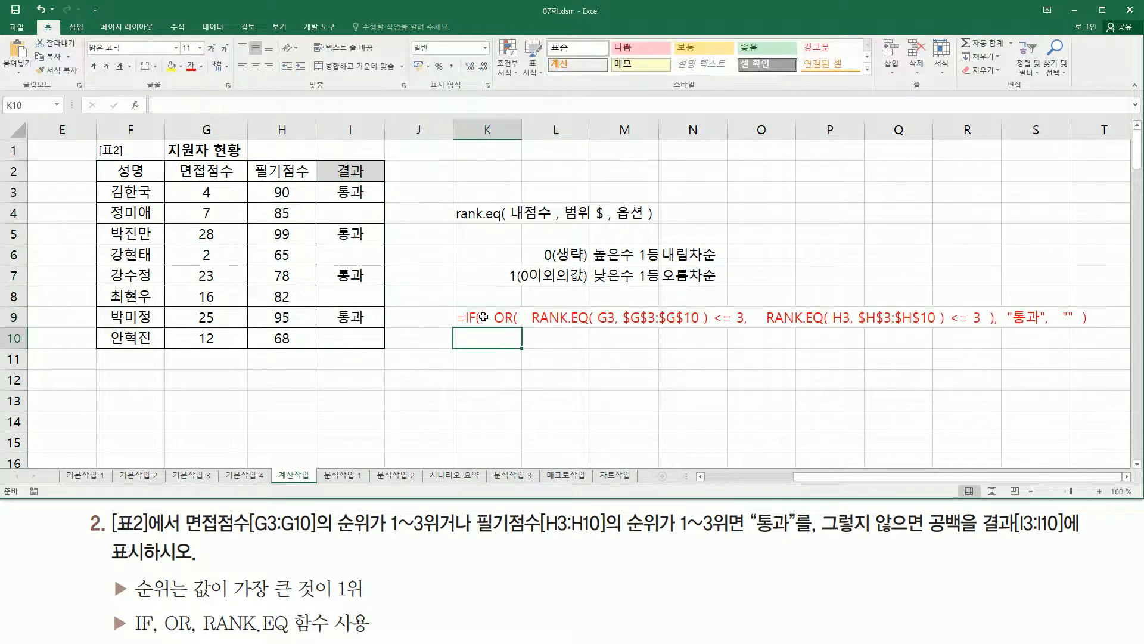
left_click(501, 411)
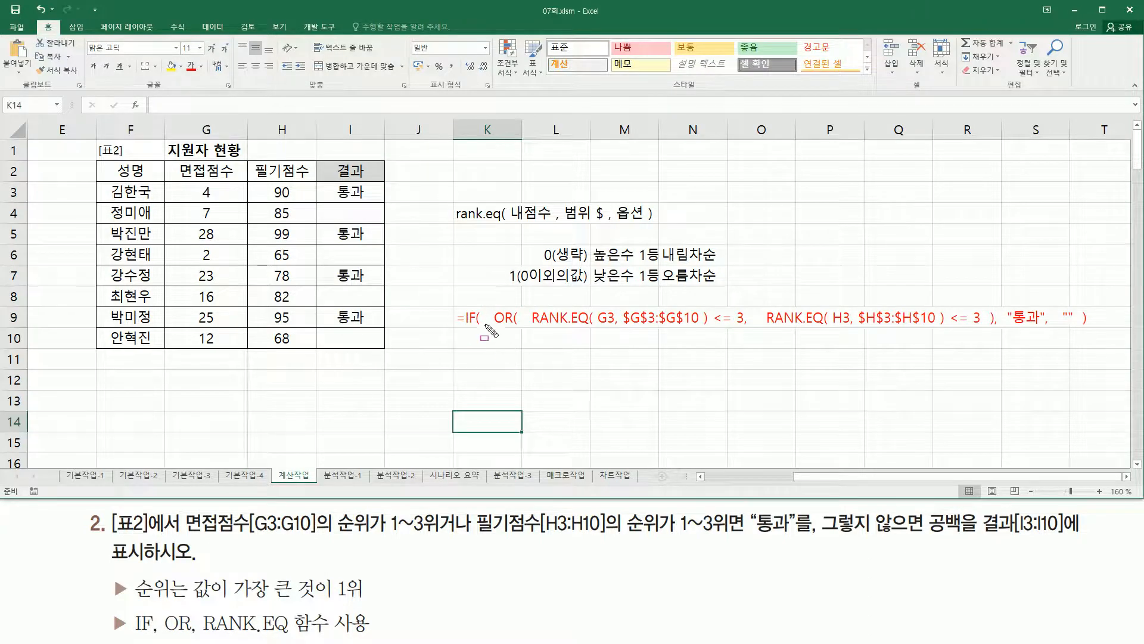
Step: Review the formula text in K9: the OR test, its two RANK.EQ conditions, and the true and false results
left_click_drag(489, 334, 997, 333)
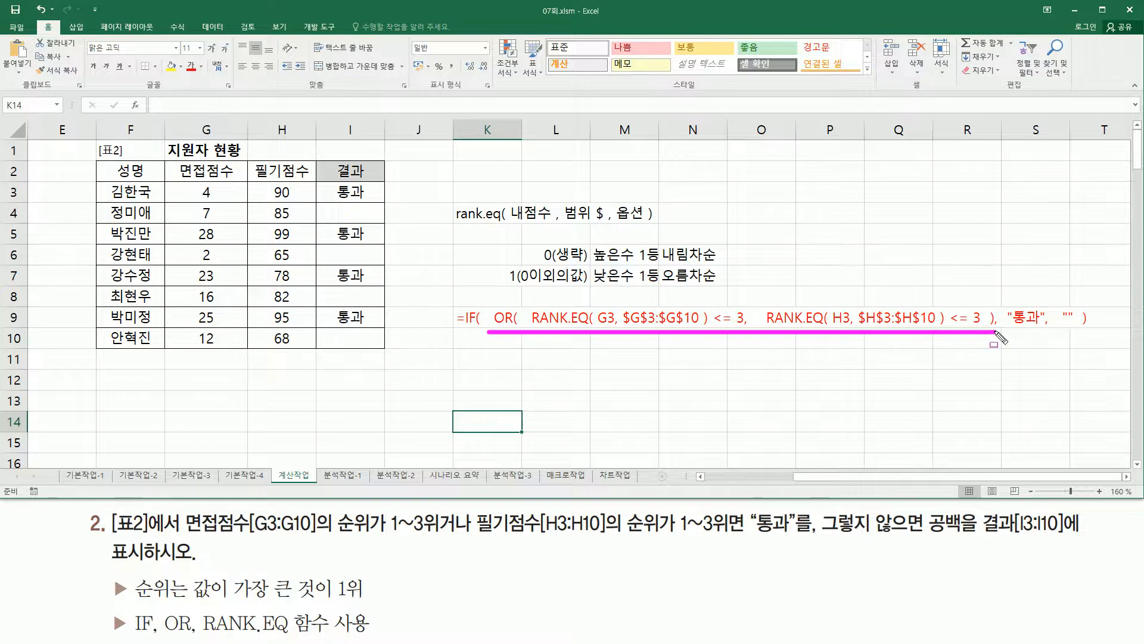
mouse_move(1030, 322)
left_mouse_down()
mouse_move(1017, 298)
mouse_move(1003, 316)
mouse_move(1046, 343)
left_mouse_up()
mouse_move(1076, 298)
left_mouse_down()
mouse_move(1060, 319)
mouse_move(1068, 345)
mouse_move(1081, 346)
left_mouse_up()
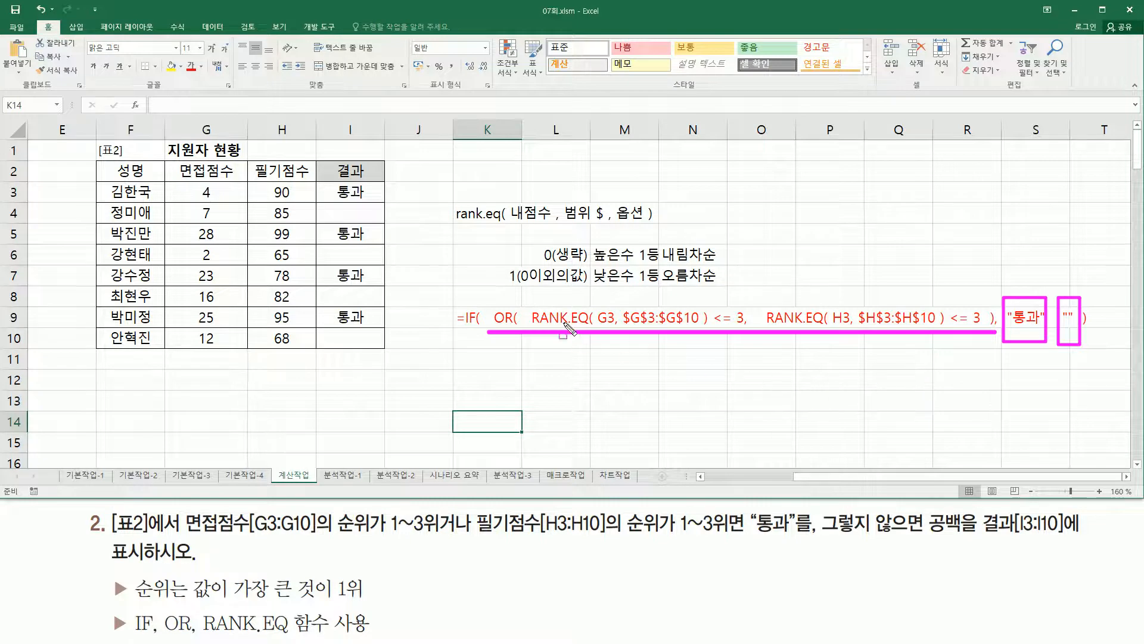
mouse_move(529, 302)
left_mouse_down()
mouse_move(570, 325)
mouse_move(709, 329)
left_mouse_up()
mouse_move(768, 302)
left_mouse_down()
mouse_move(779, 322)
mouse_move(951, 334)
left_mouse_up()
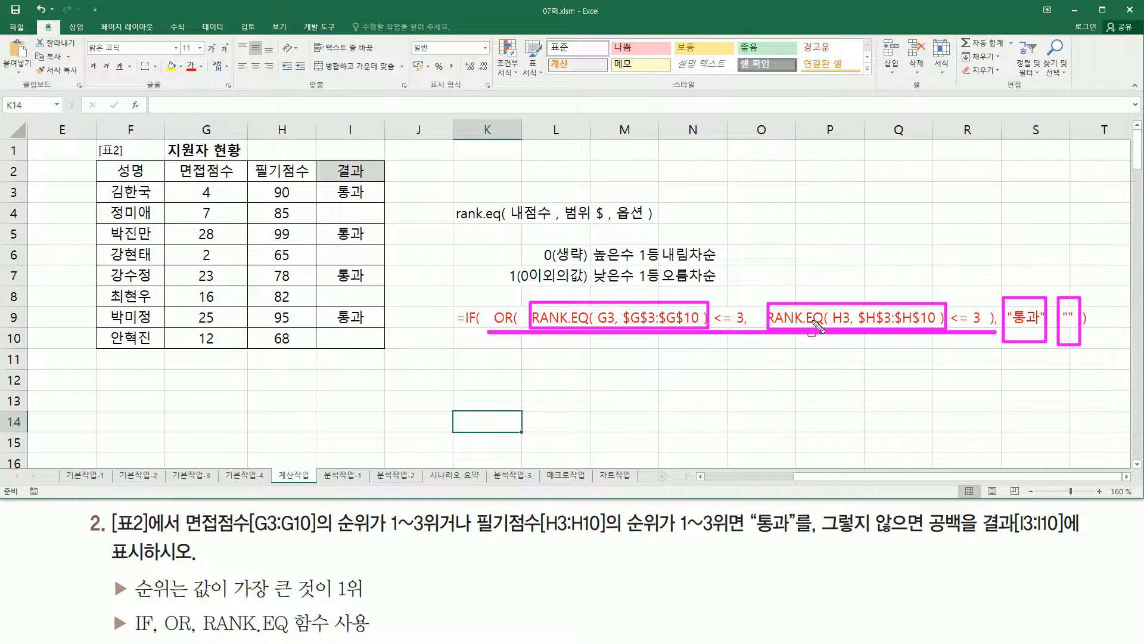
left_click_drag(515, 282, 515, 310)
left_click_drag(992, 294, 992, 308)
key("Escape")
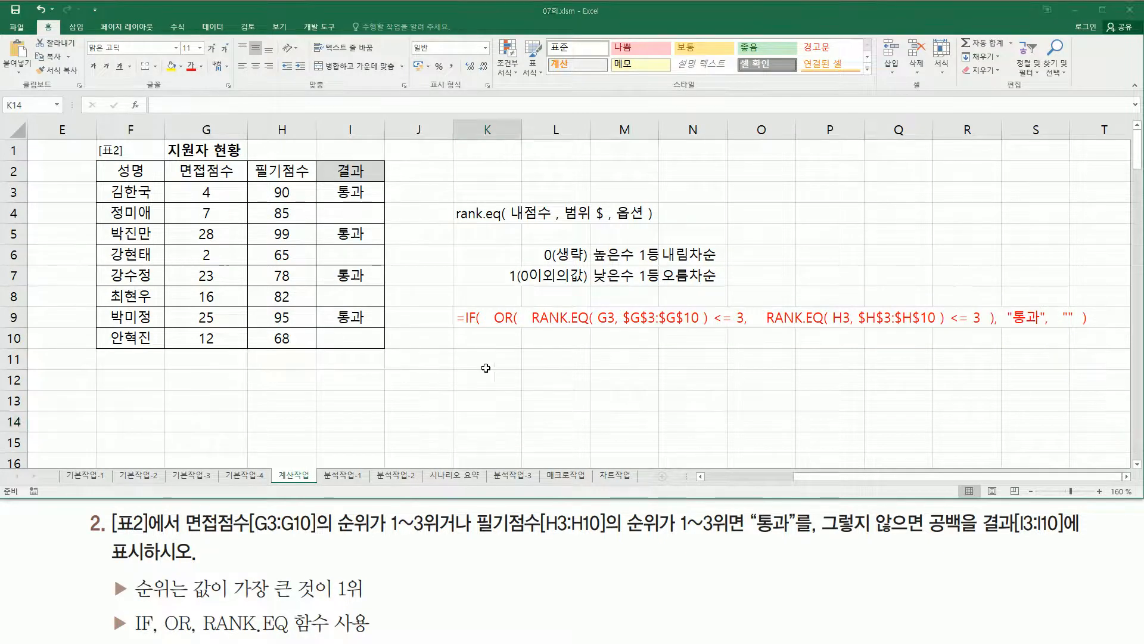
Step: Go to [표3] 성과급 and examine task 3's department and position conditions, the column for the total, and result cell D22
left_click(443, 361)
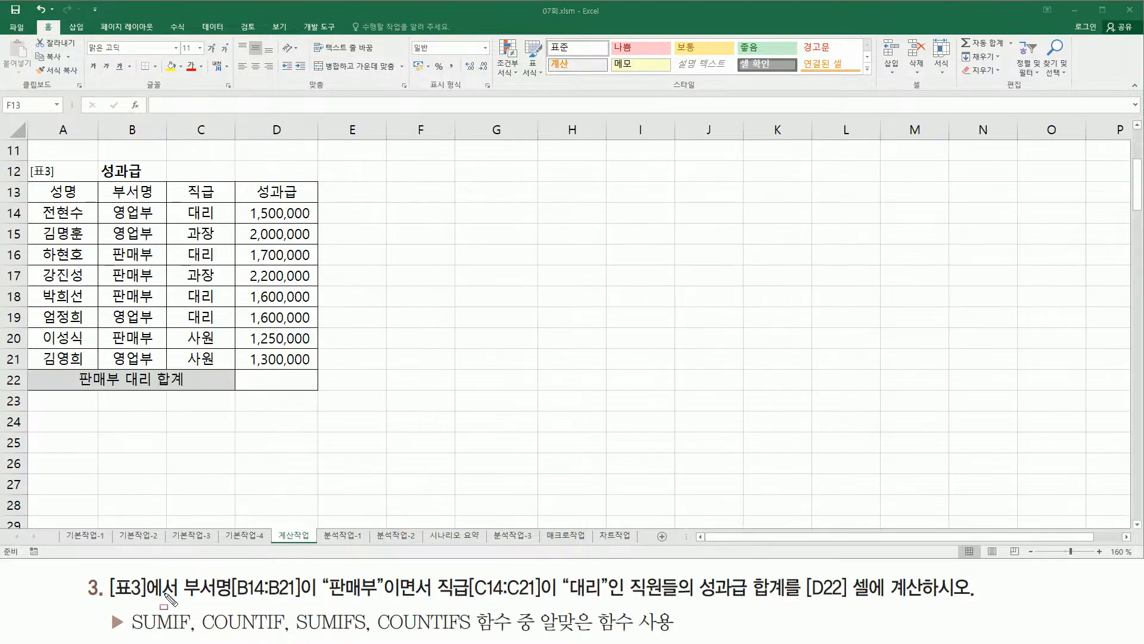
left_click_drag(105, 568, 181, 602)
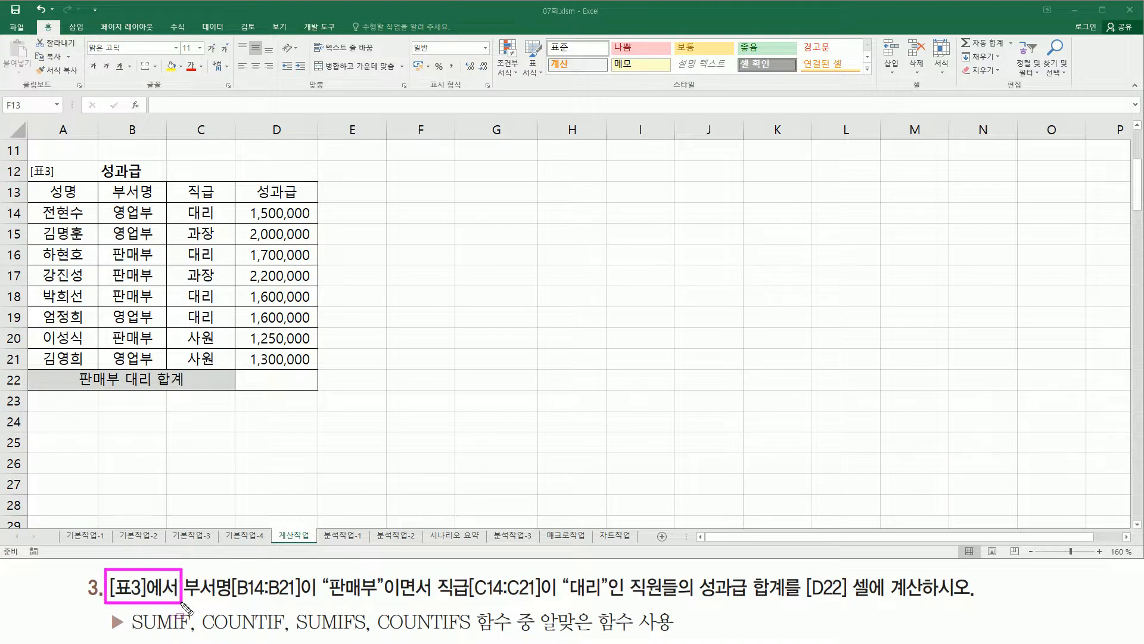
mouse_move(24, 158)
left_mouse_down()
mouse_move(268, 384)
mouse_move(322, 405)
left_mouse_up()
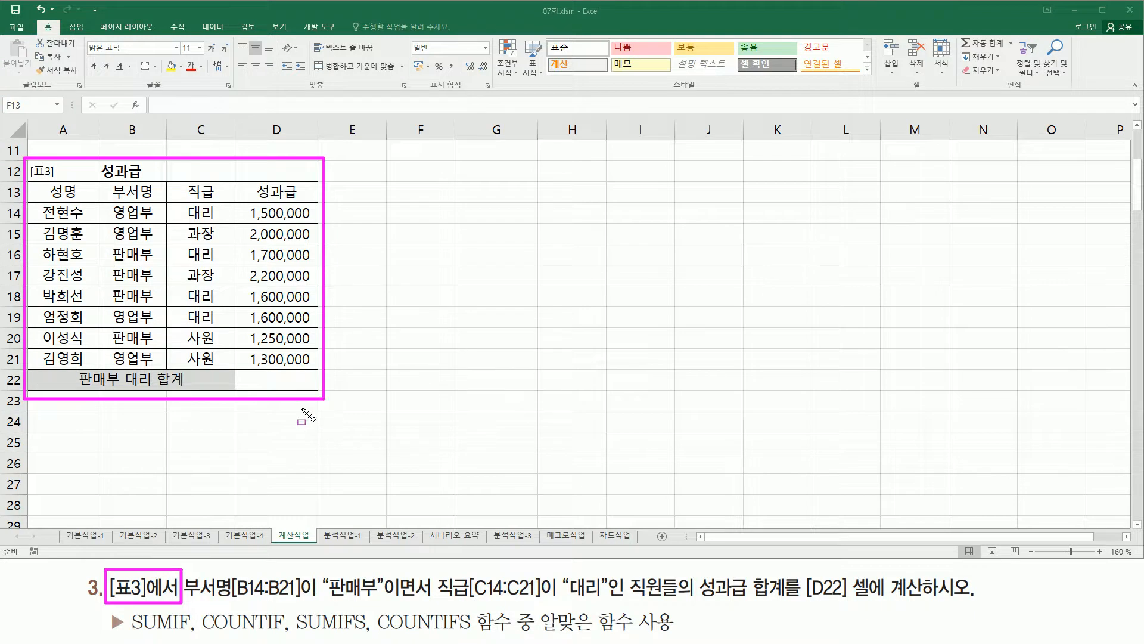
left_click_drag(186, 598, 383, 600)
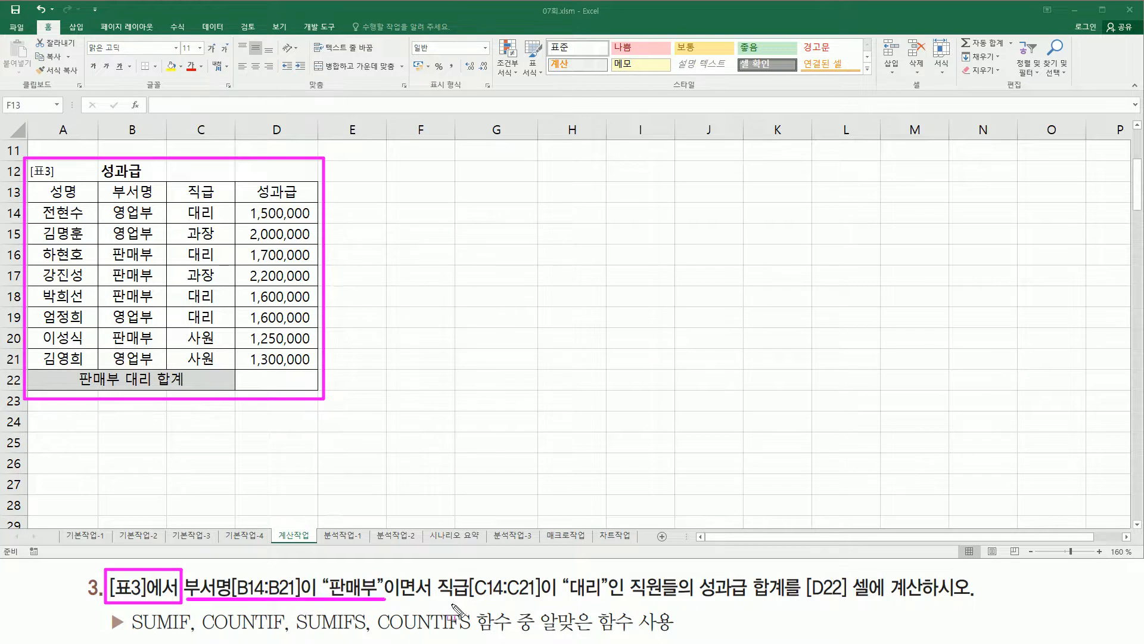
left_click_drag(440, 598, 608, 599)
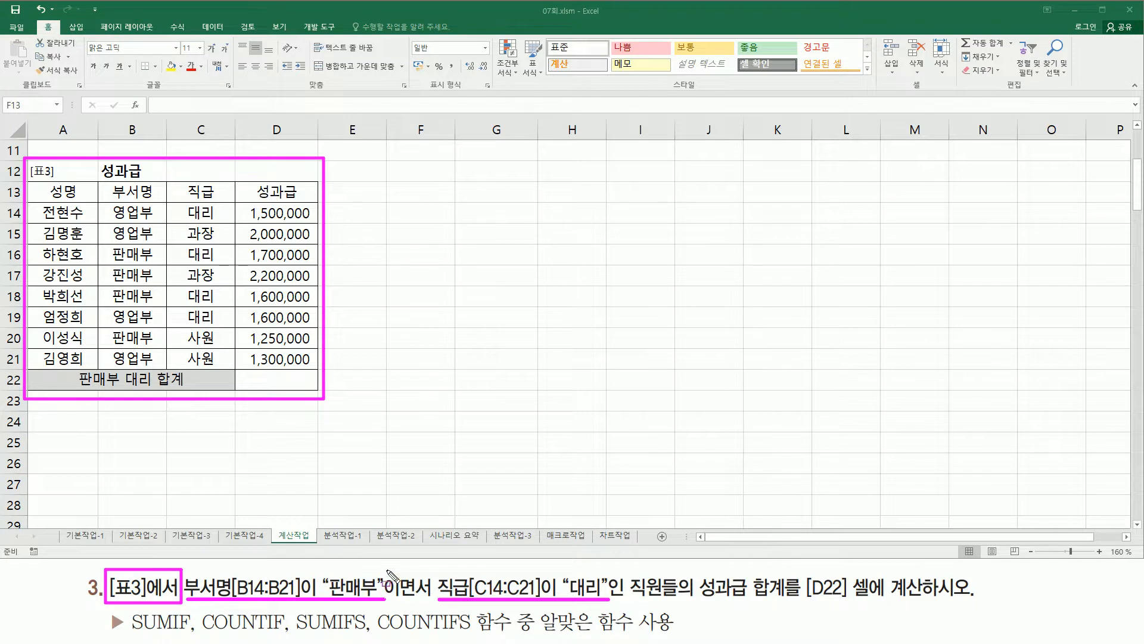
mouse_move(387, 570)
left_mouse_down()
mouse_move(400, 599)
mouse_move(436, 602)
left_mouse_up()
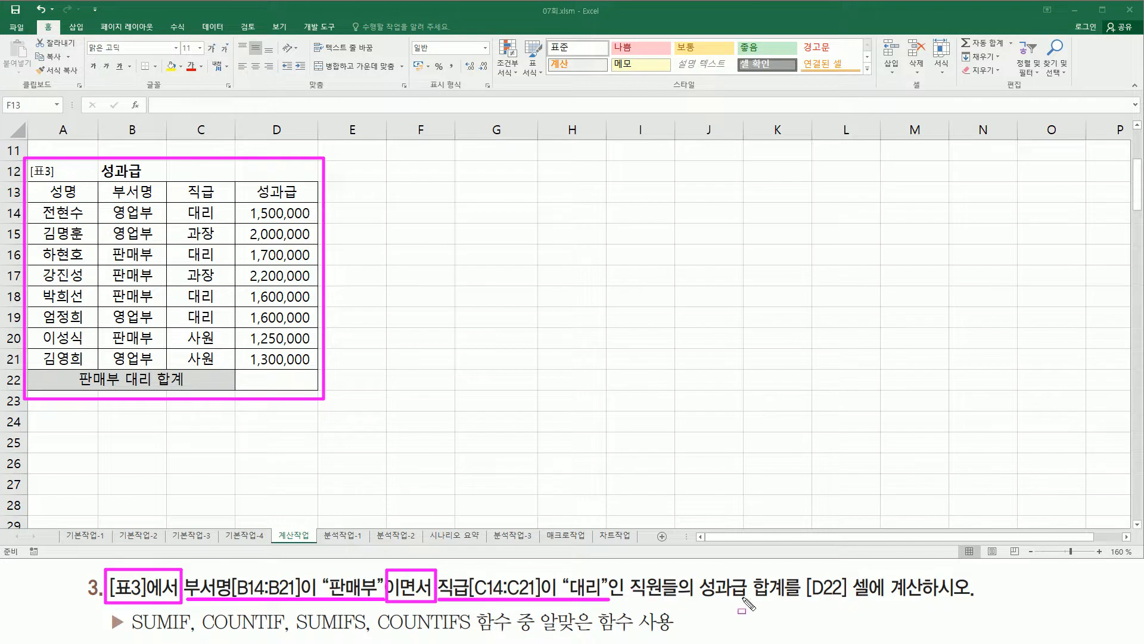
mouse_move(696, 600)
left_mouse_down()
mouse_move(771, 602)
mouse_move(792, 574)
mouse_move(848, 602)
left_mouse_up()
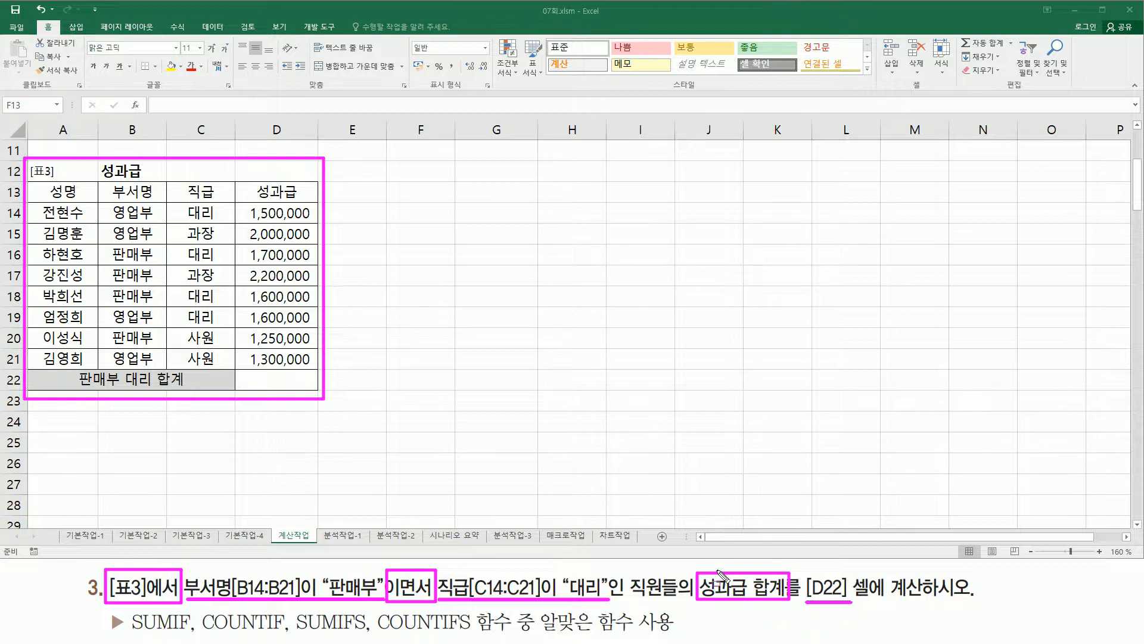
mouse_move(253, 179)
left_mouse_down()
mouse_move(258, 196)
mouse_move(301, 201)
left_mouse_up()
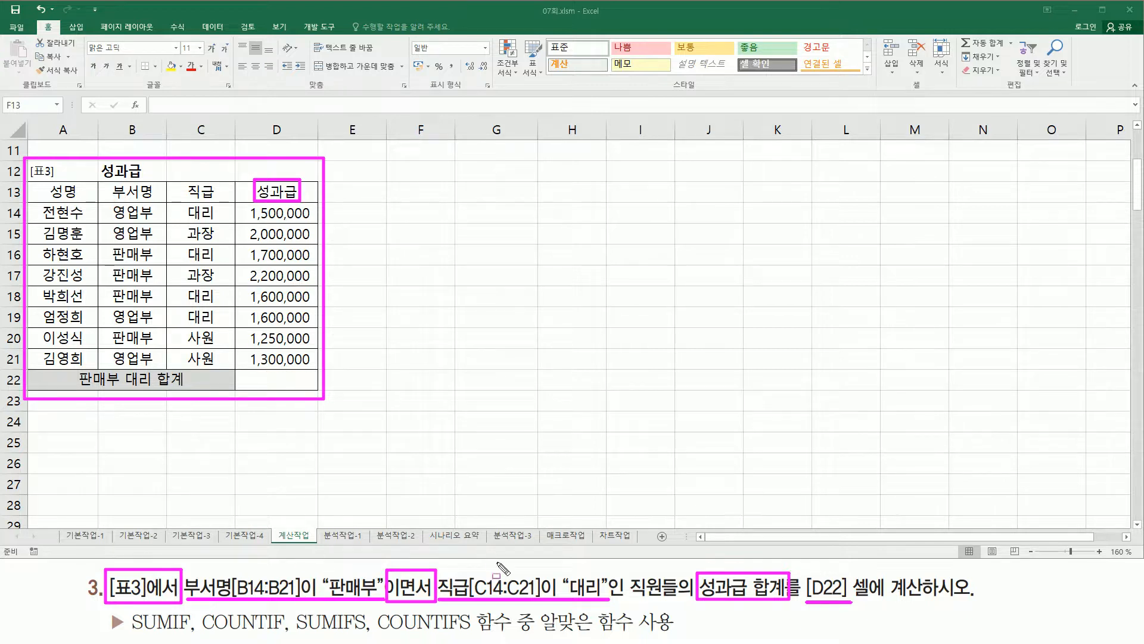
mouse_move(111, 177)
left_mouse_down()
mouse_move(143, 205)
mouse_move(224, 202)
left_mouse_up()
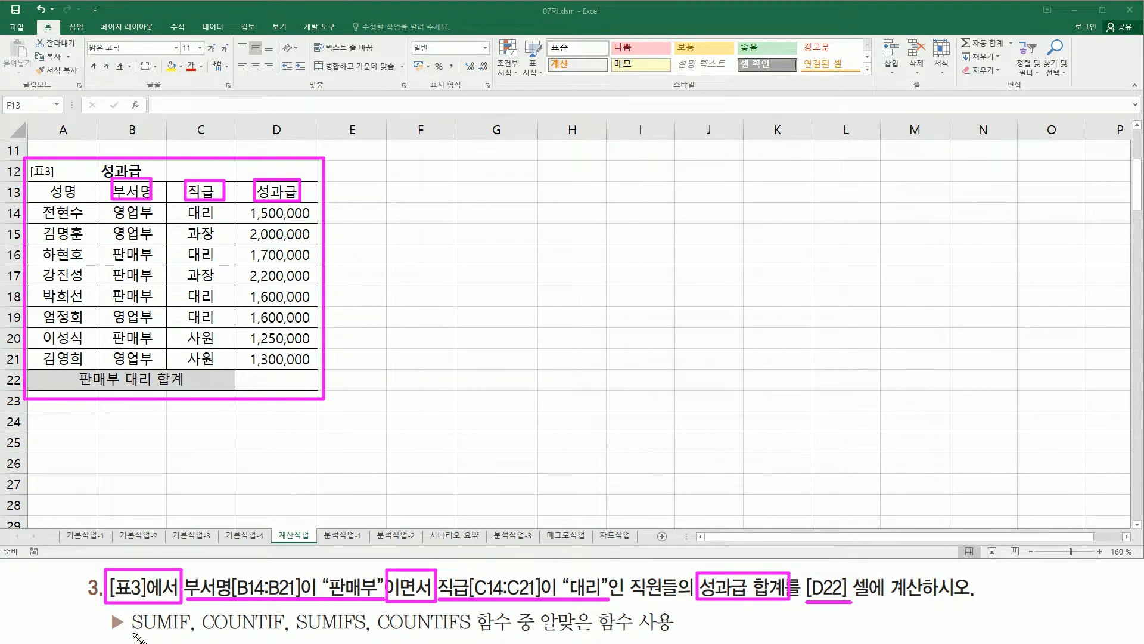
Step: Compare SUMIF, COUNTIF, SUMIFS and COUNTIFS in task 3 to determine which function suits a 성과급 total with two conditions
left_click_drag(127, 634, 476, 636)
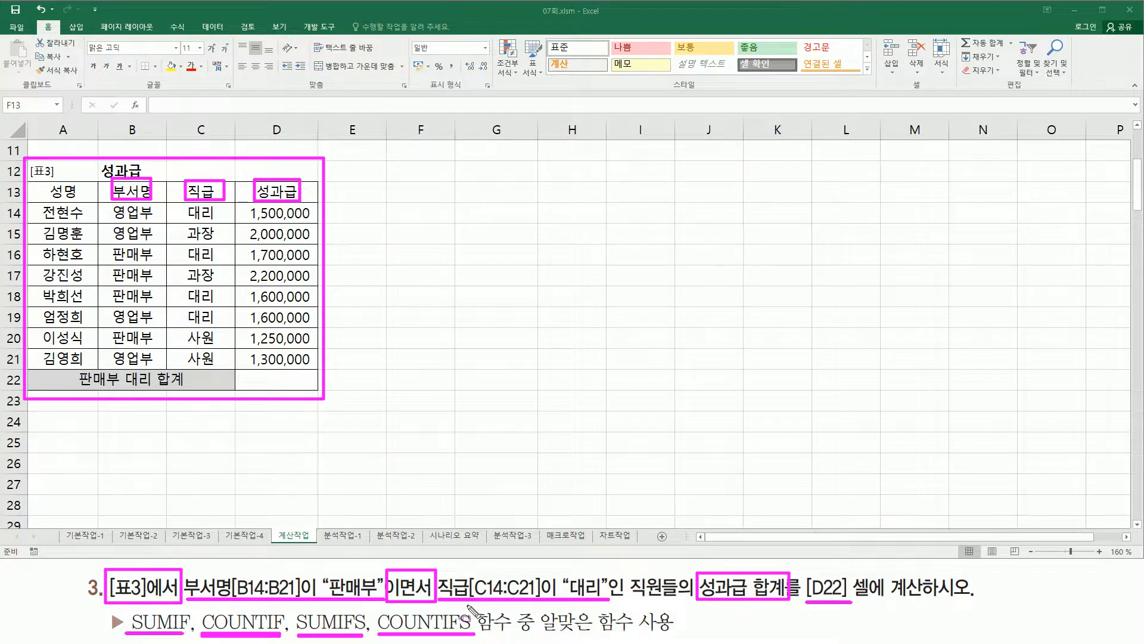
left_click_drag(378, 623, 471, 623)
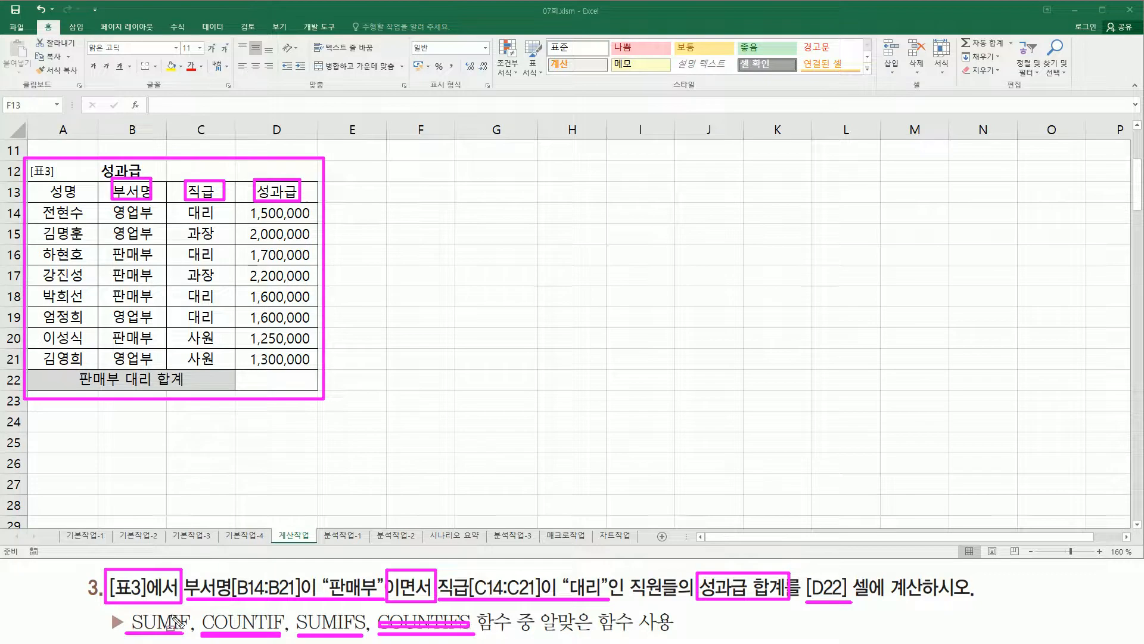
left_click_drag(206, 624, 284, 623)
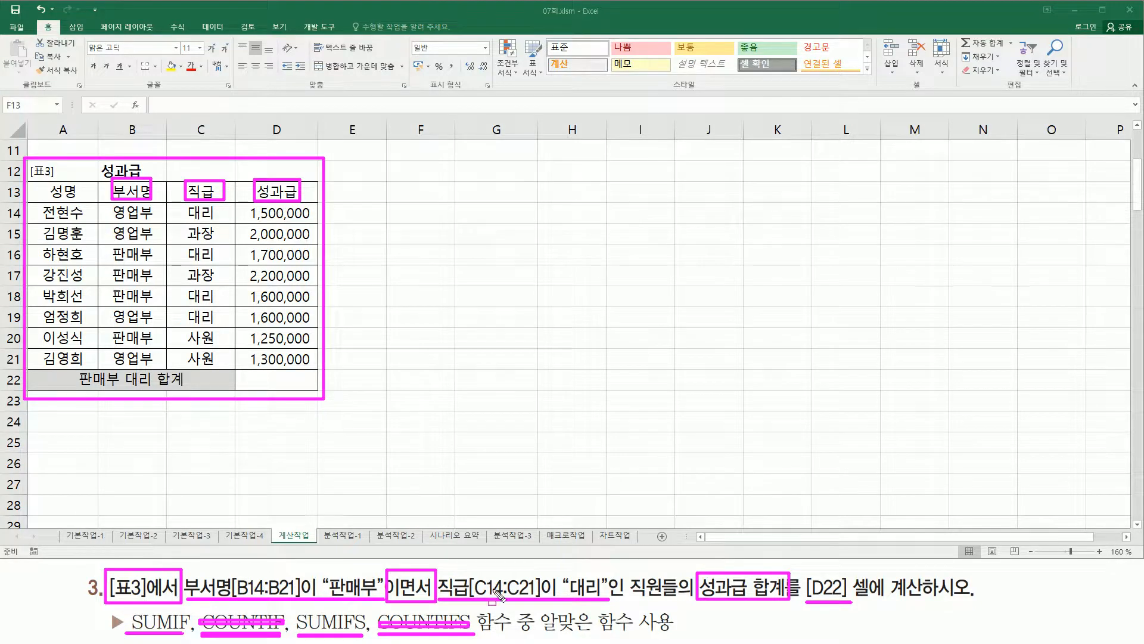
mouse_move(297, 607)
left_mouse_down()
mouse_move(301, 624)
mouse_move(368, 637)
left_mouse_up()
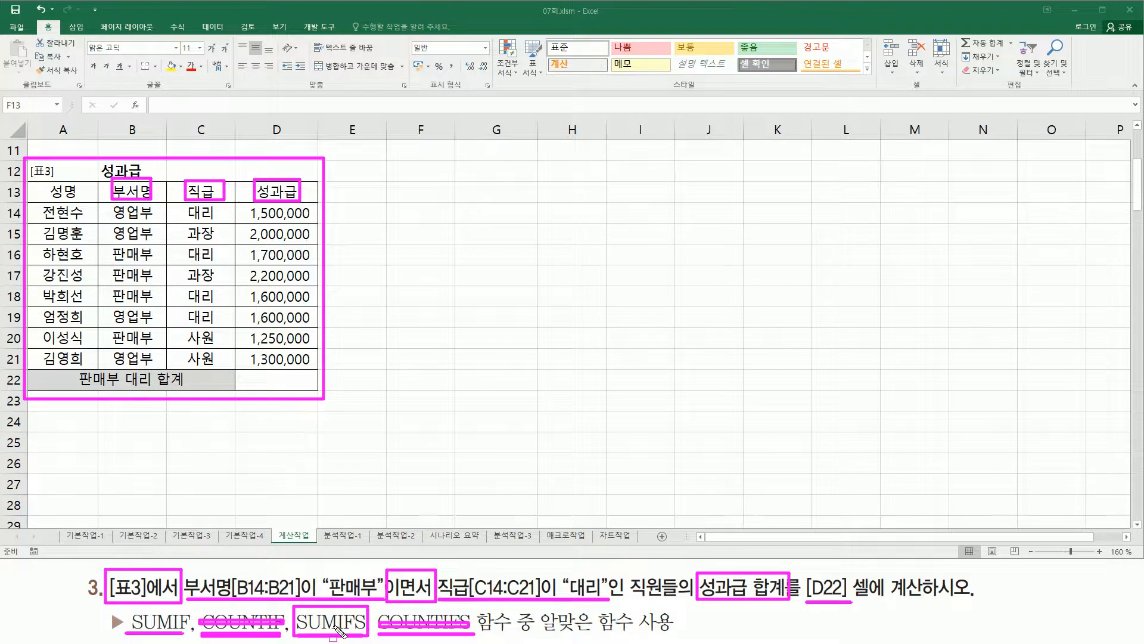
key("Escape")
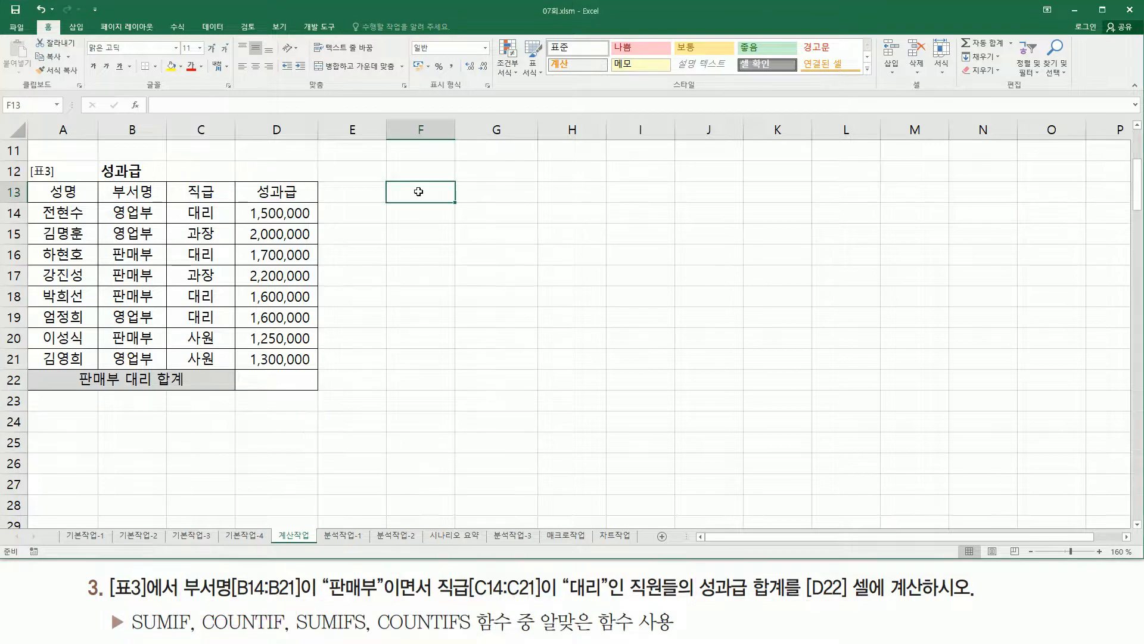
Step: Write the SUMIFS syntax note in F13: sumifs( 계산범위 , 조건범위 , "조건" , 조건범위 , "조건" , 조건범위 , "조건" ........)
type("녀")
key("BackSpace")
key("BackSpace")
key("Hangul")
type("sumifs")
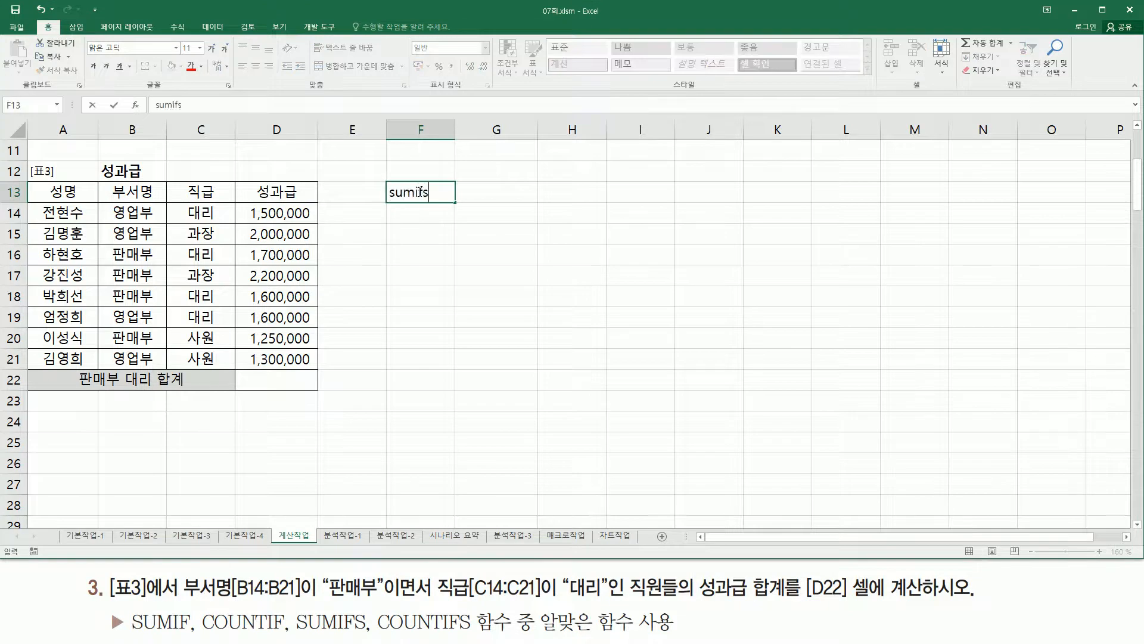
type("( 계산범위 ,")
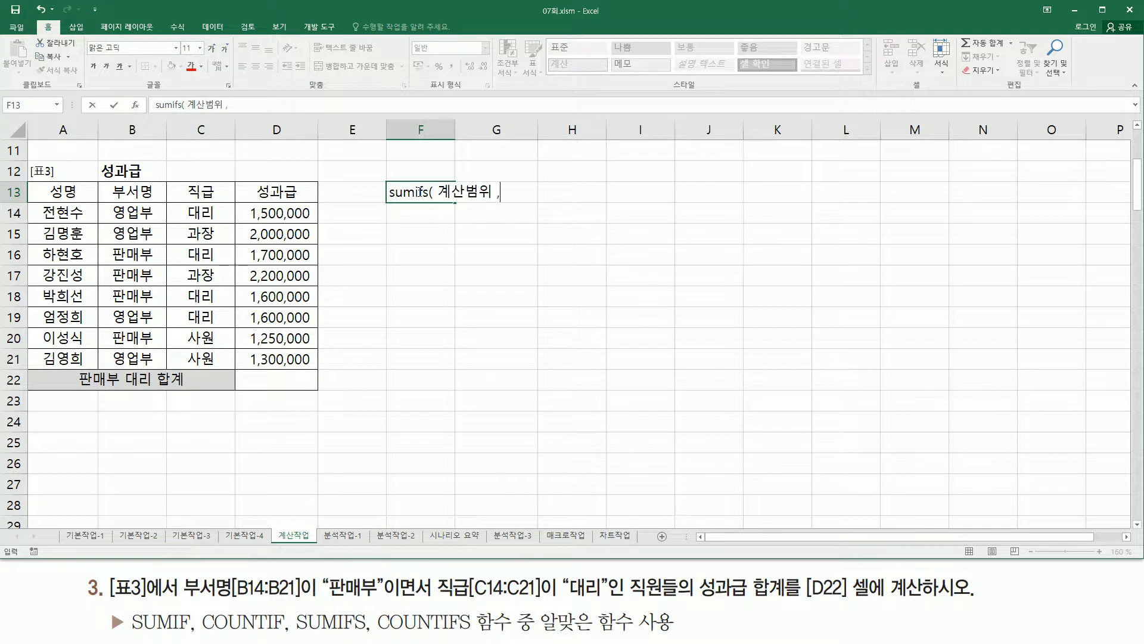
type(" 조거")
type("범위 ")
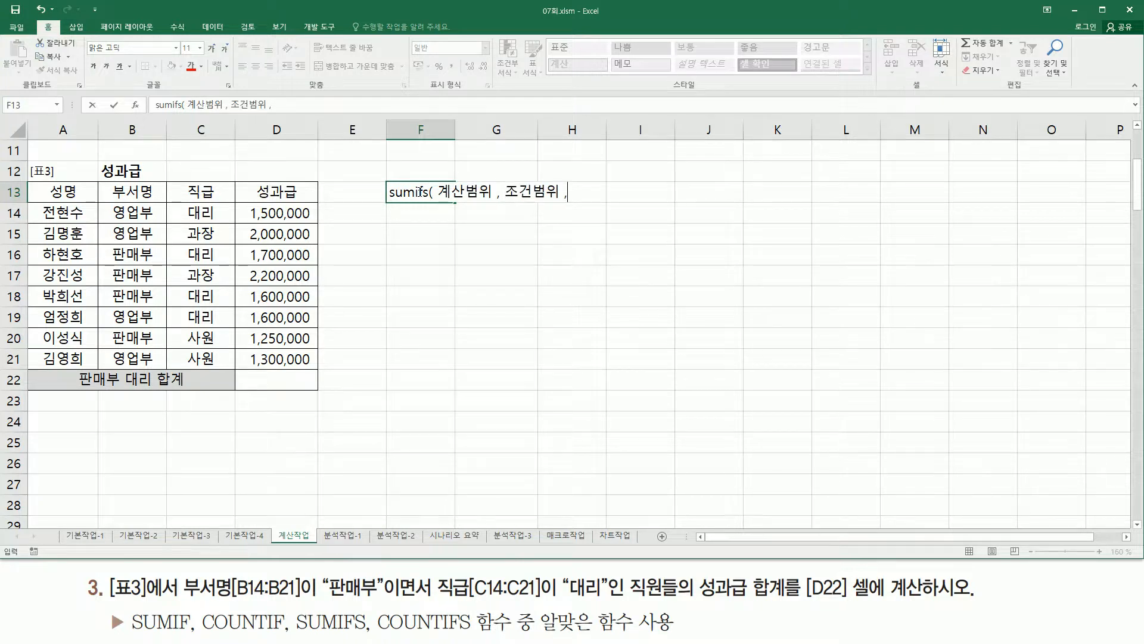
type(", \" 조거")
key("BackSpace")
key("BackSpace")
key("BackSpace")
key("BackSpace")
type("ㅈㅗ거ㄴ: 조거ㄴ범위 ,")
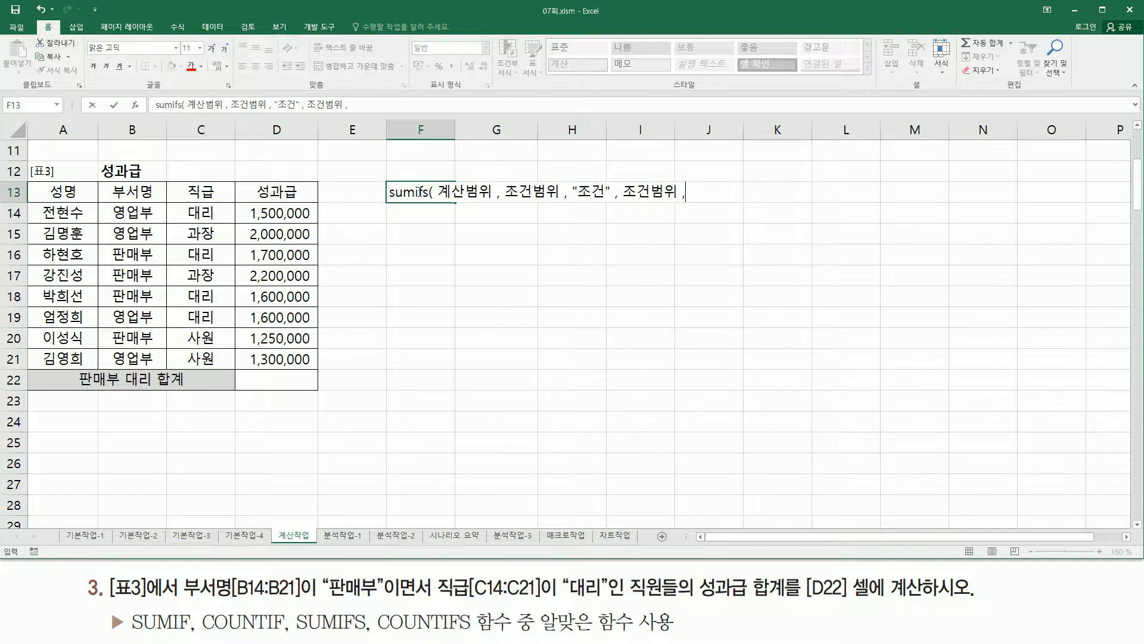
type(" \"조건\" ,")
type("조건범위 ")
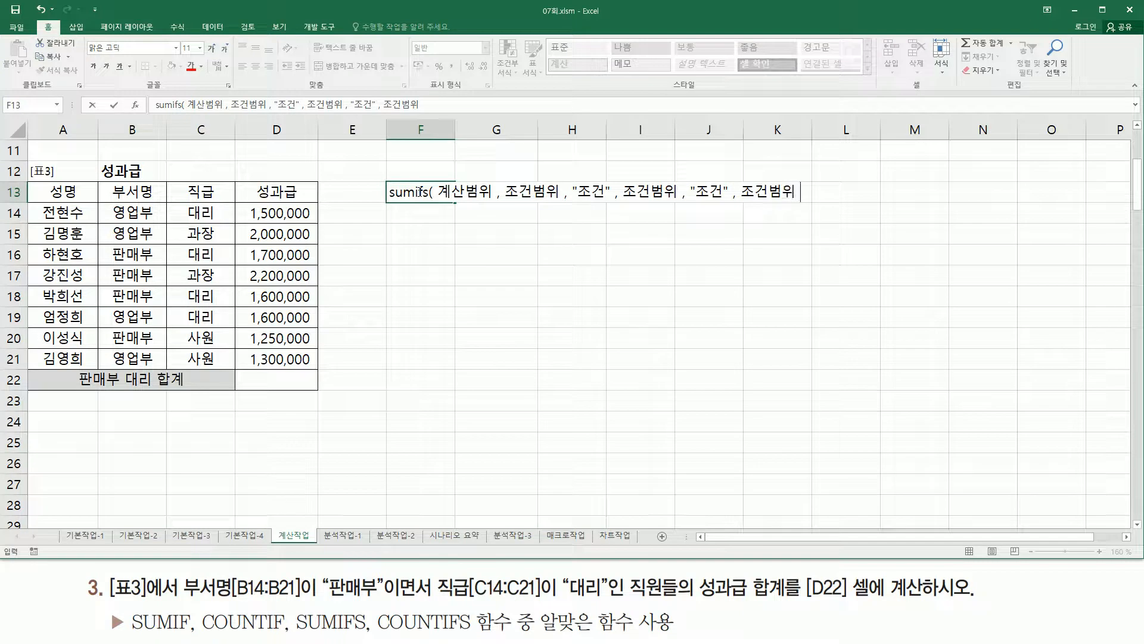
type(", \"조건\" .......")
key("Return")
Step: Review the SUMIFS syntax note in F13, beginning with the 계산범위 argument
left_click_drag(440, 200, 489, 203)
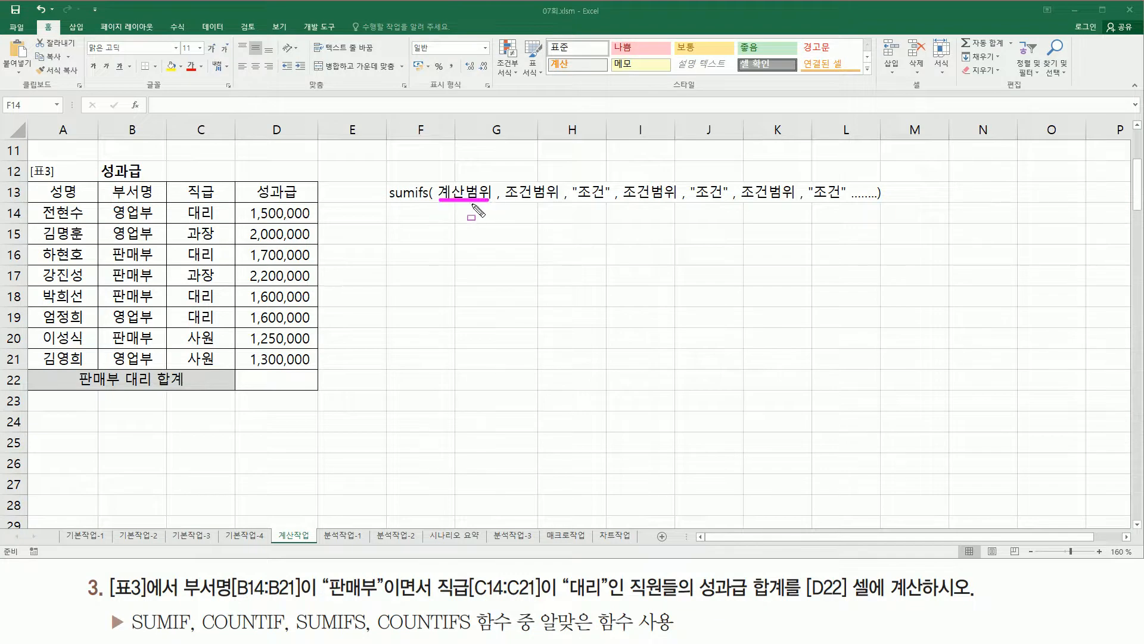
Step: Examine how the 성과급 sum range and the 부서명 and 직급 conditions in task 3 map onto the SUMIFS arguments
mouse_move(693, 570)
left_mouse_down()
mouse_move(746, 604)
mouse_move(789, 604)
left_mouse_up()
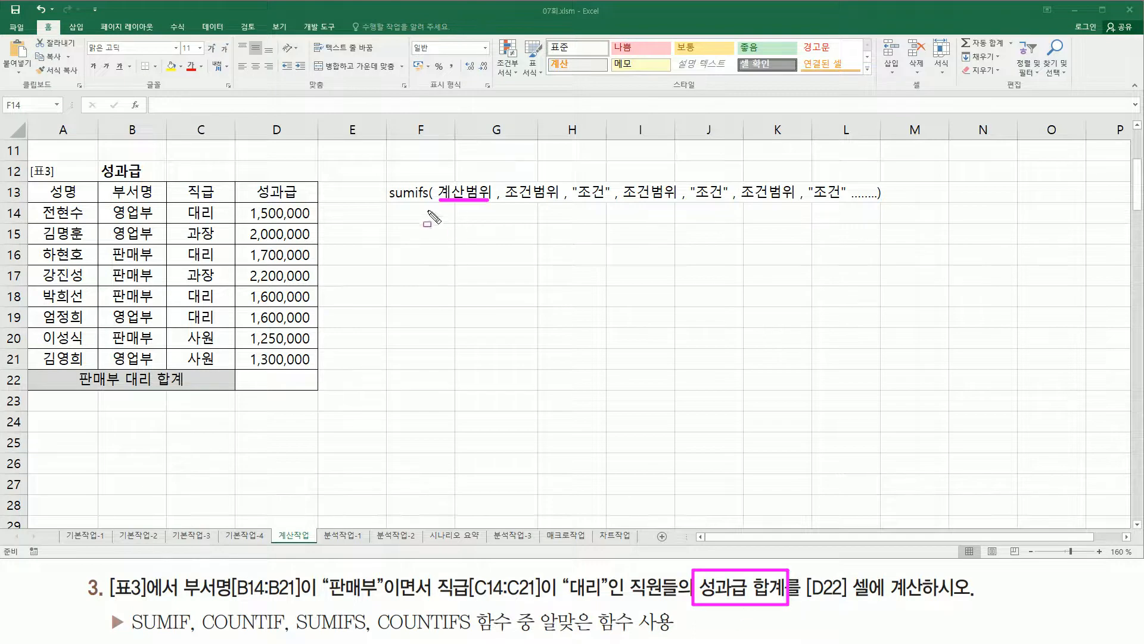
left_click_drag(254, 208, 309, 366)
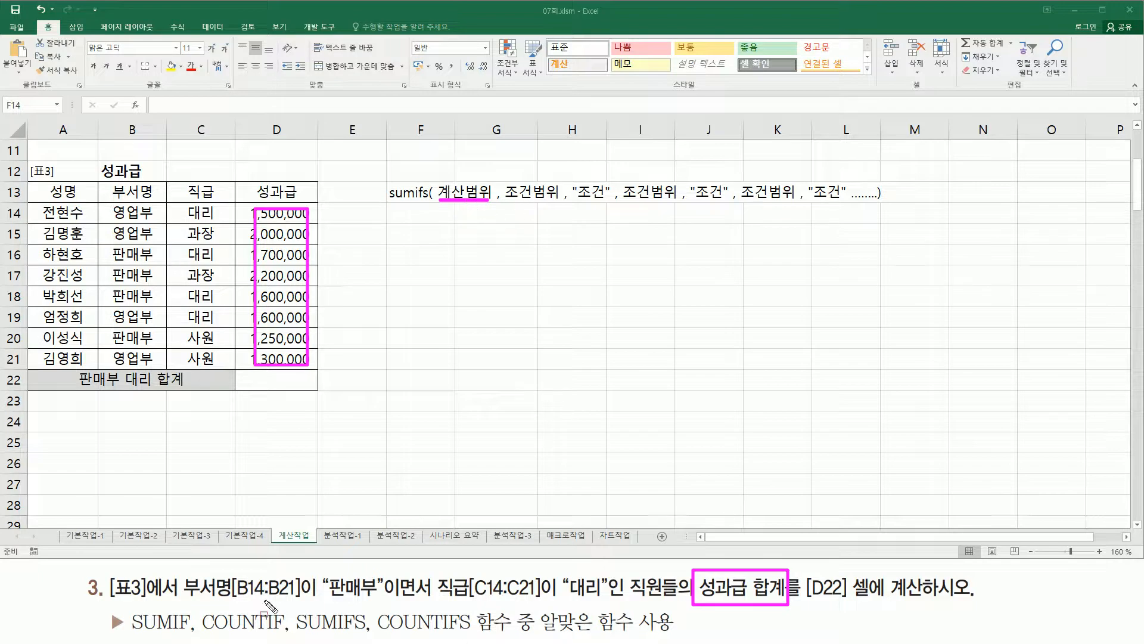
mouse_move(181, 602)
left_mouse_down()
mouse_move(375, 609)
mouse_move(387, 574)
left_mouse_up()
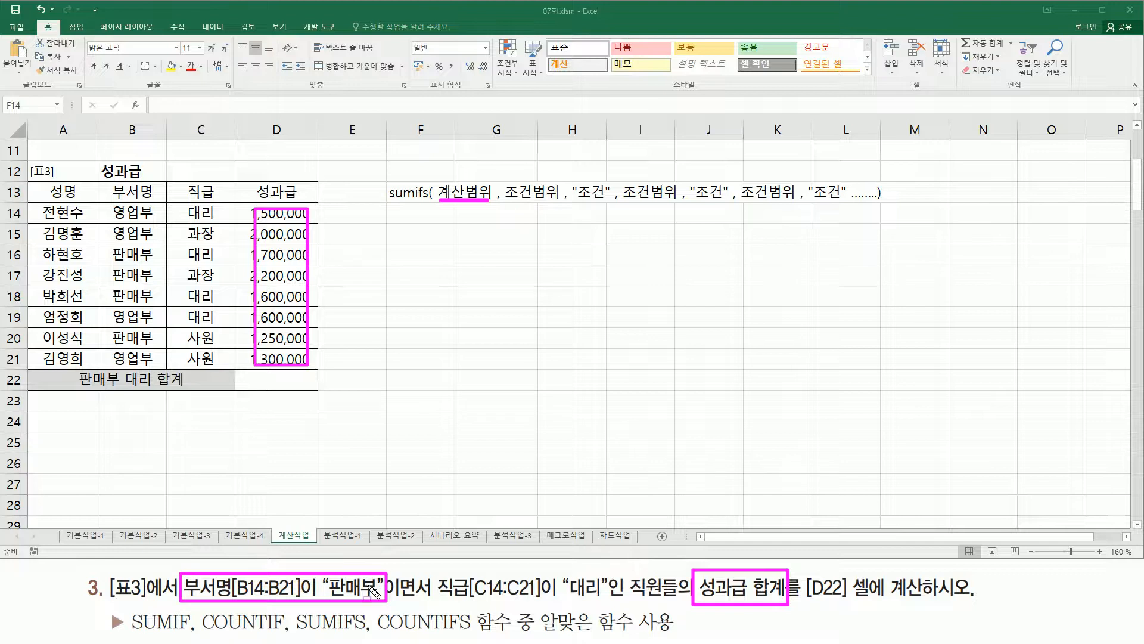
mouse_move(109, 209)
left_mouse_down()
mouse_move(153, 319)
mouse_move(108, 366)
mouse_move(156, 365)
left_mouse_up()
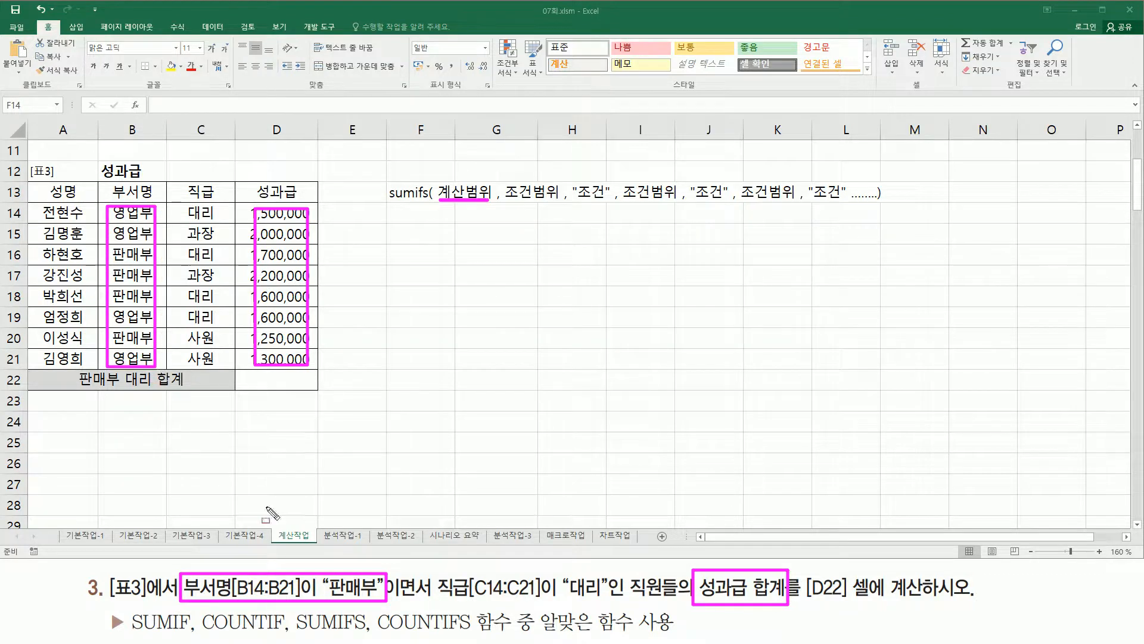
left_click_drag(330, 594, 374, 595)
mouse_move(503, 175)
left_mouse_down()
mouse_move(582, 220)
mouse_move(618, 221)
mouse_move(613, 211)
left_mouse_up()
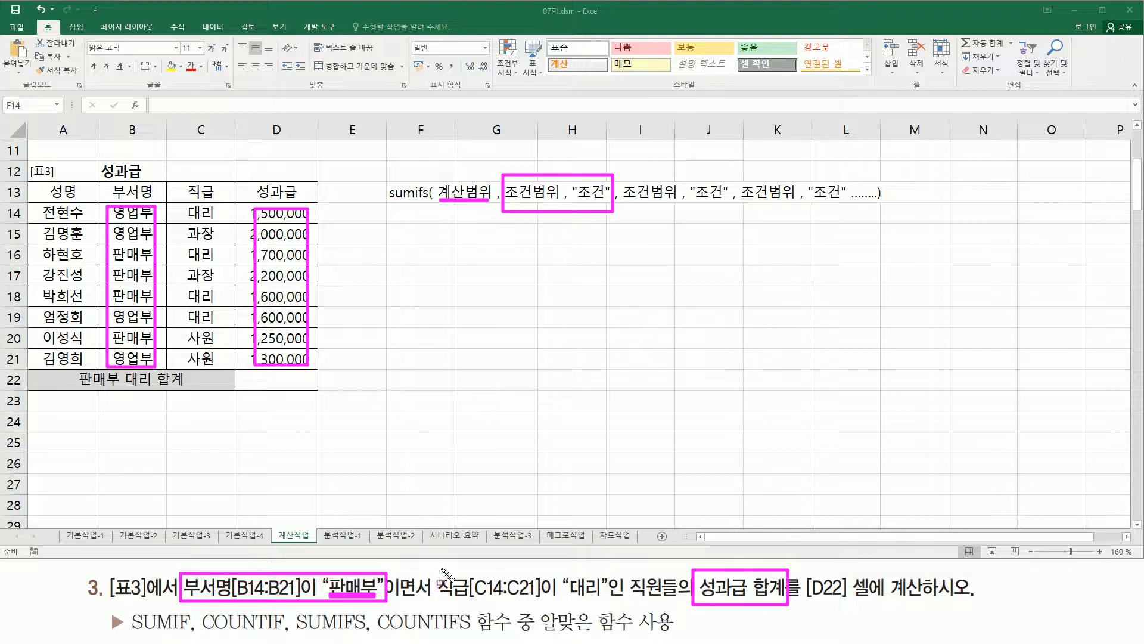
left_click_drag(438, 570, 610, 603)
left_click_drag(185, 208, 219, 365)
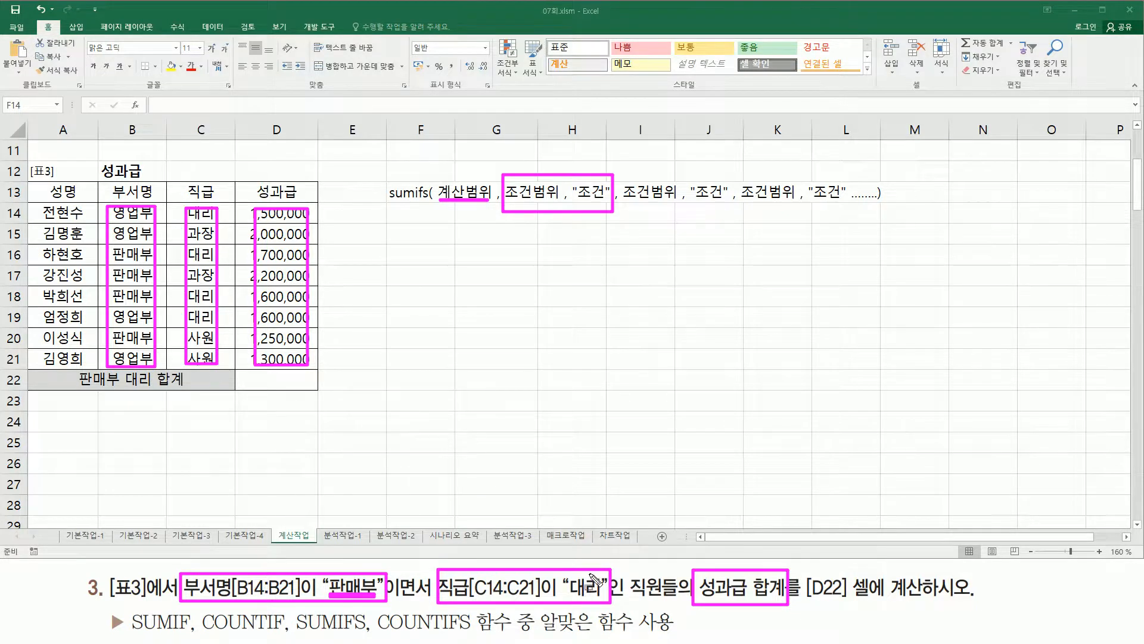
mouse_move(624, 175)
left_mouse_down()
mouse_move(638, 220)
mouse_move(735, 219)
left_mouse_up()
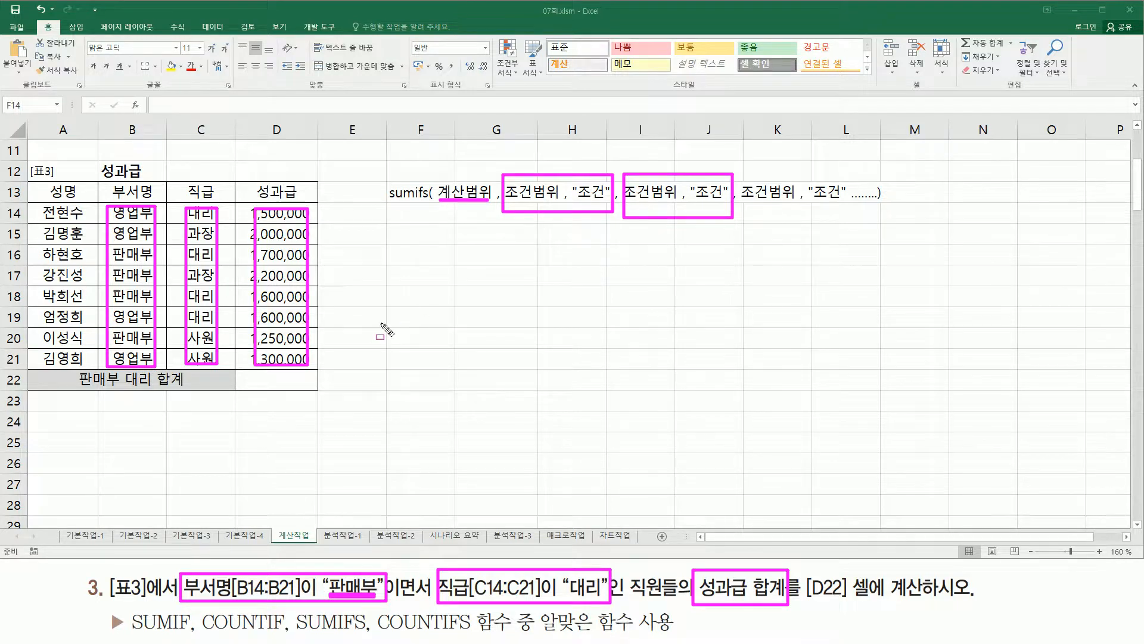
key("Escape")
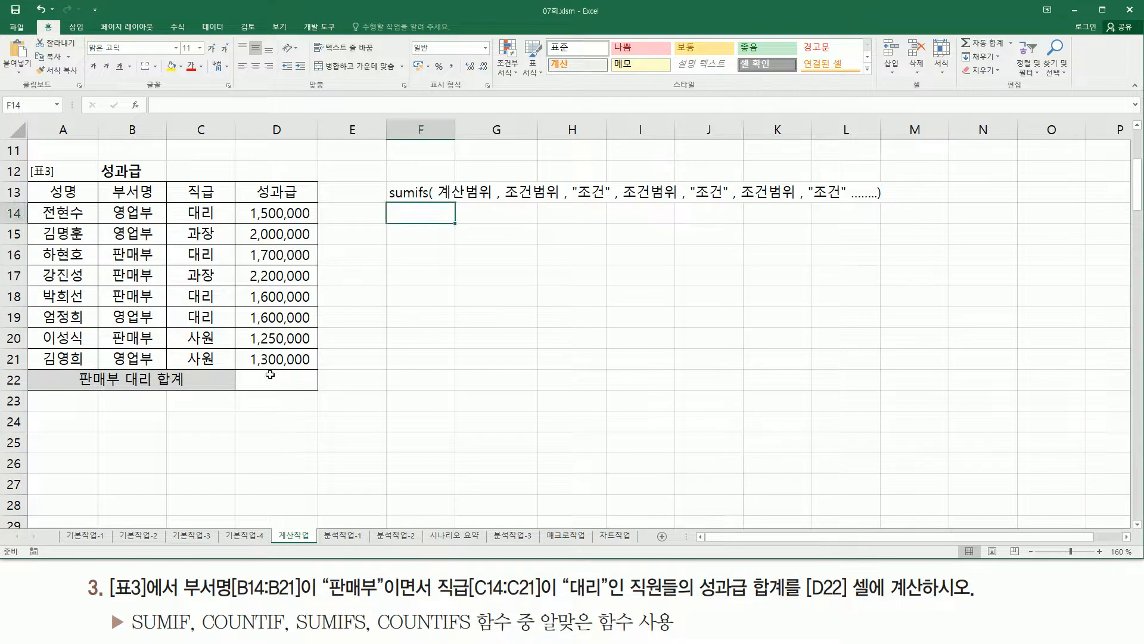
Step: Start a SUMIFS formula in D22 with D14:D21 as the sum range
left_click(310, 382)
type("=sumifs")
key("Tab")
left_click_drag(270, 213, 262, 352)
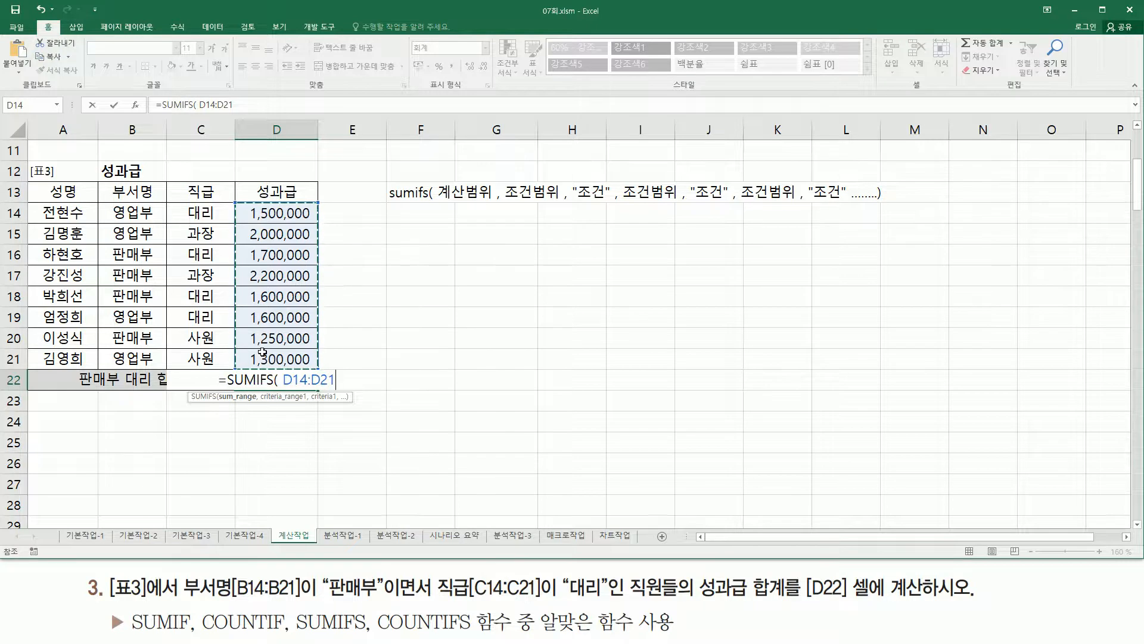
type(",")
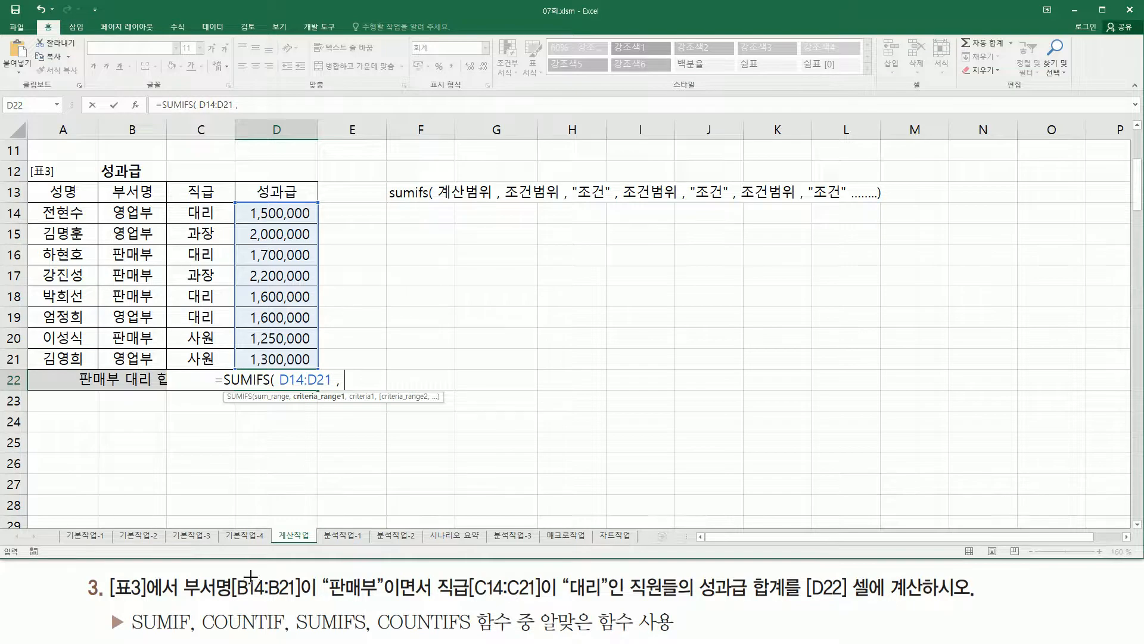
Step: Add B14:B21 with the criterion "판매부" as the first condition of the SUMIFS formula
left_click_drag(143, 214, 133, 360)
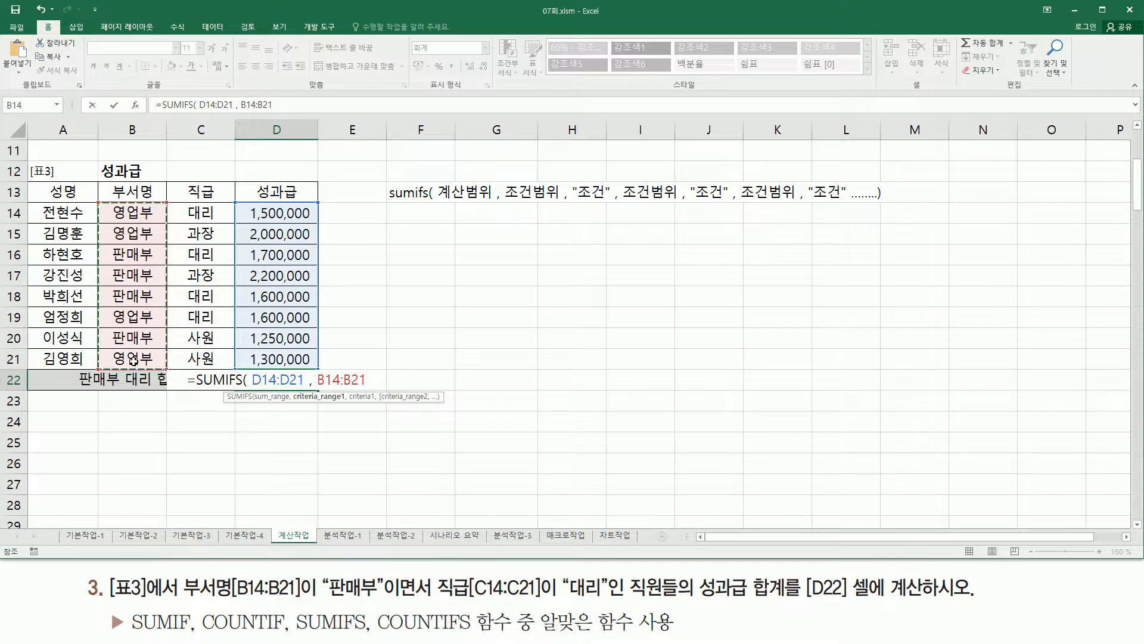
type(", \"")
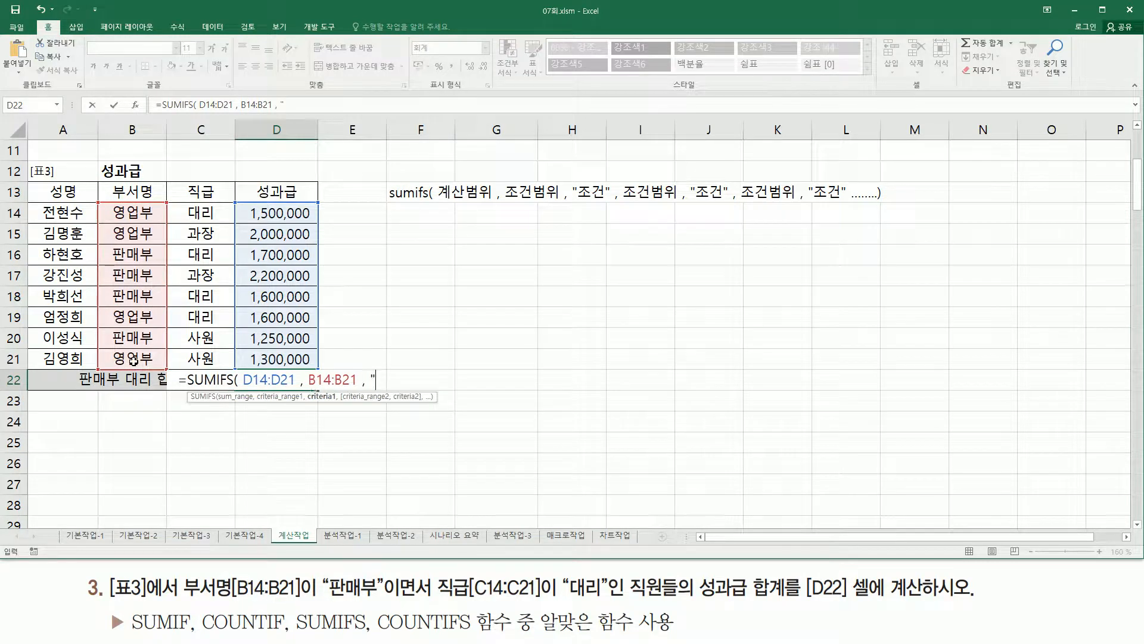
type("판매부")
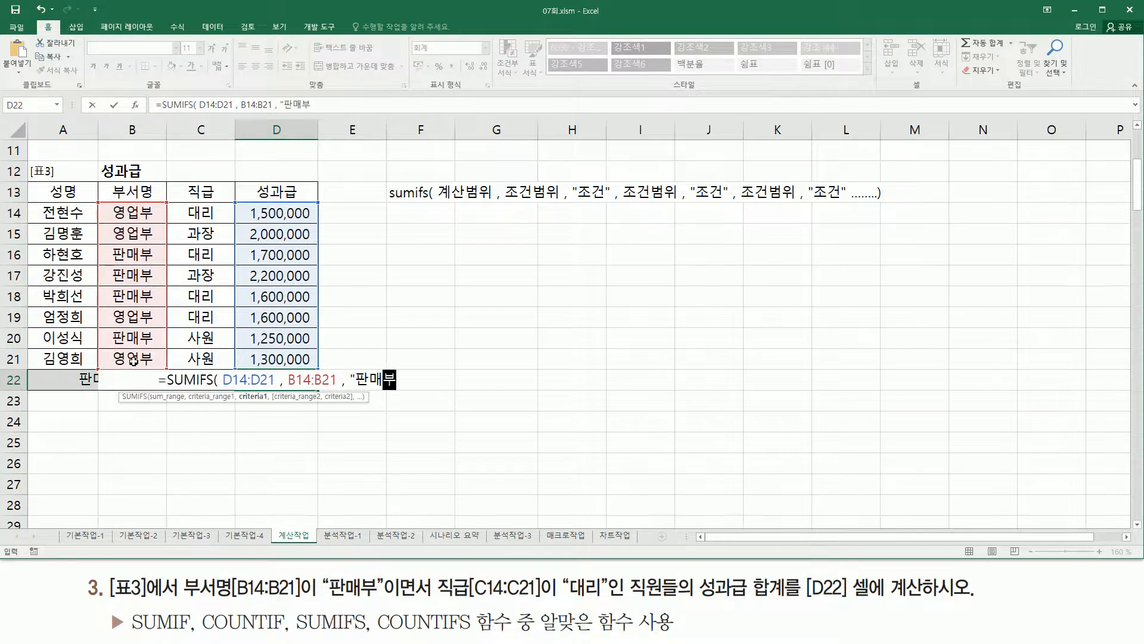
type("\"")
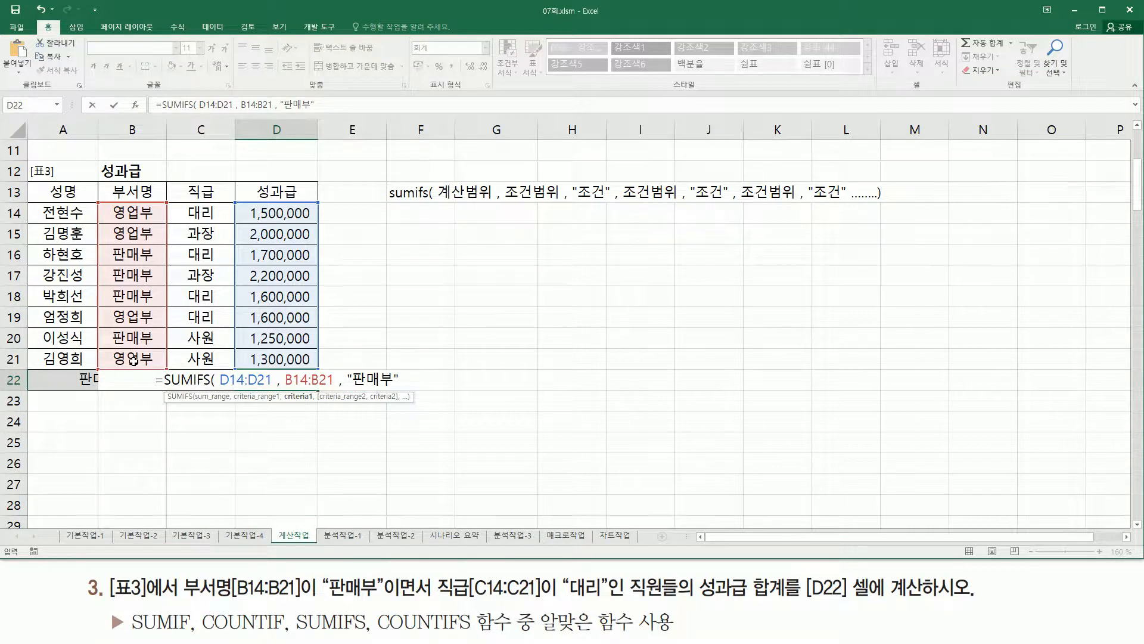
type(" ,")
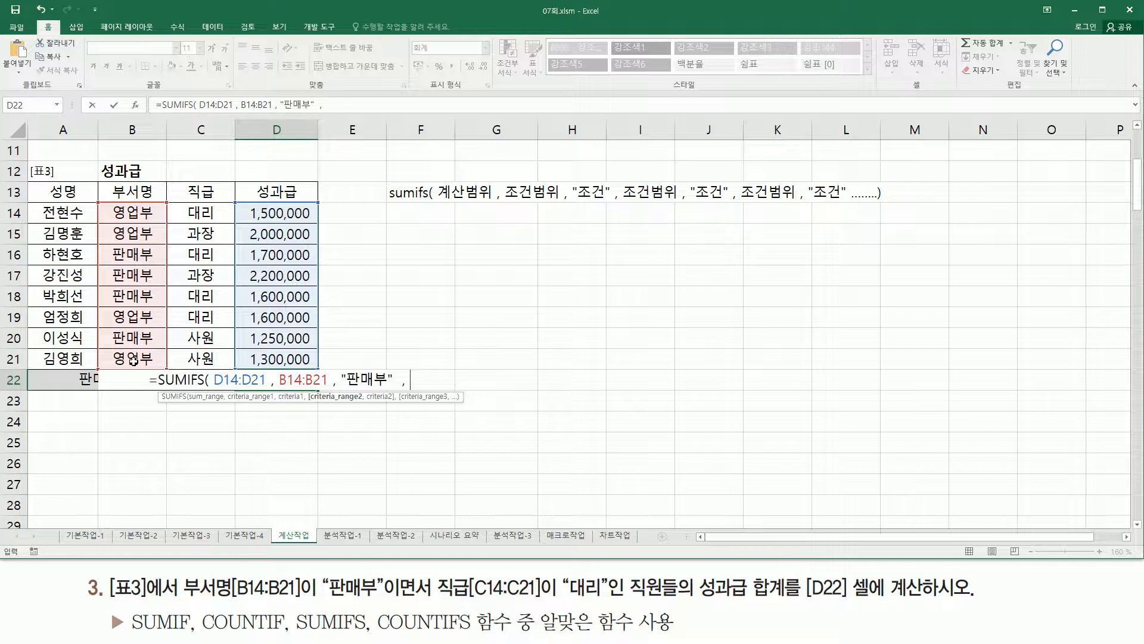
Step: Add C14:C21 with the criterion "대리" as the second condition and complete the SUMIFS formula in D22
left_click_drag(215, 212, 197, 361)
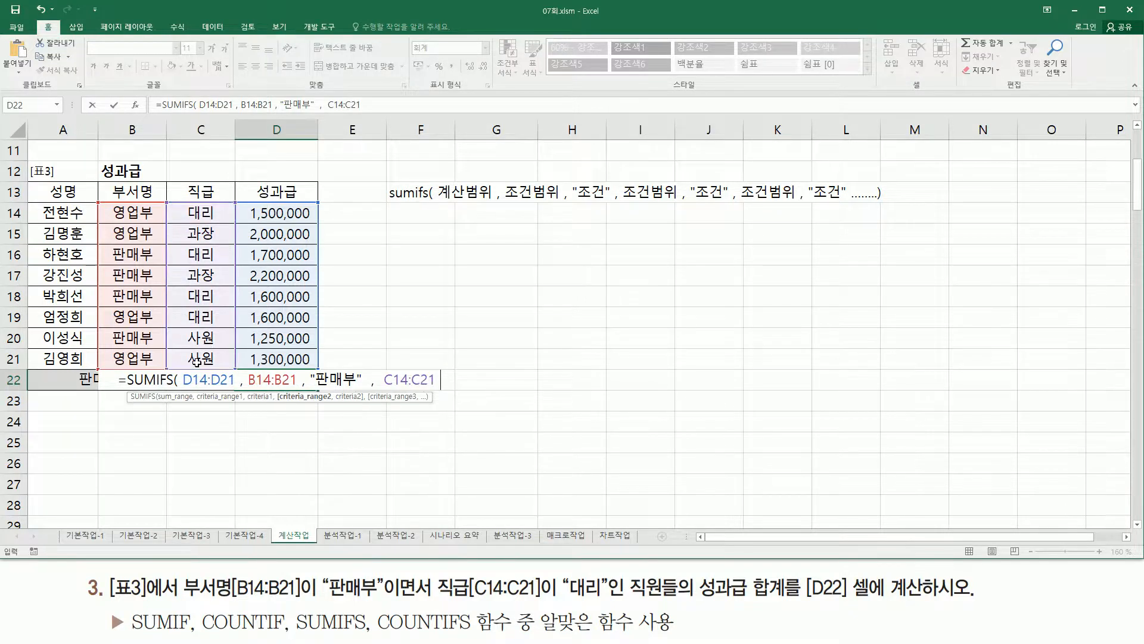
type(", \"대리")
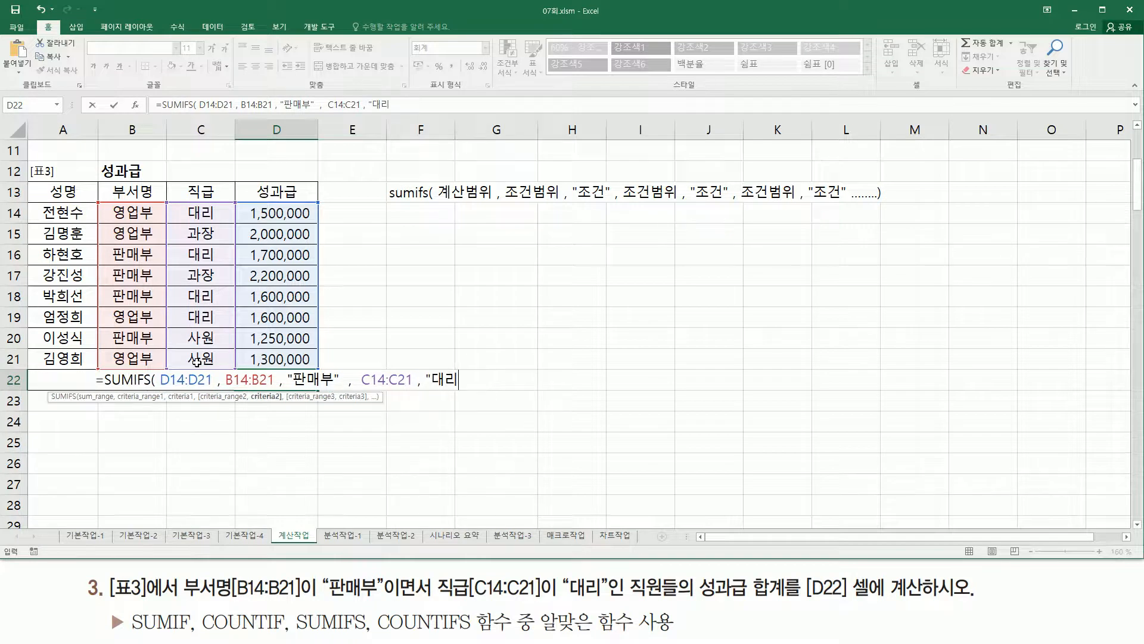
type("\"")
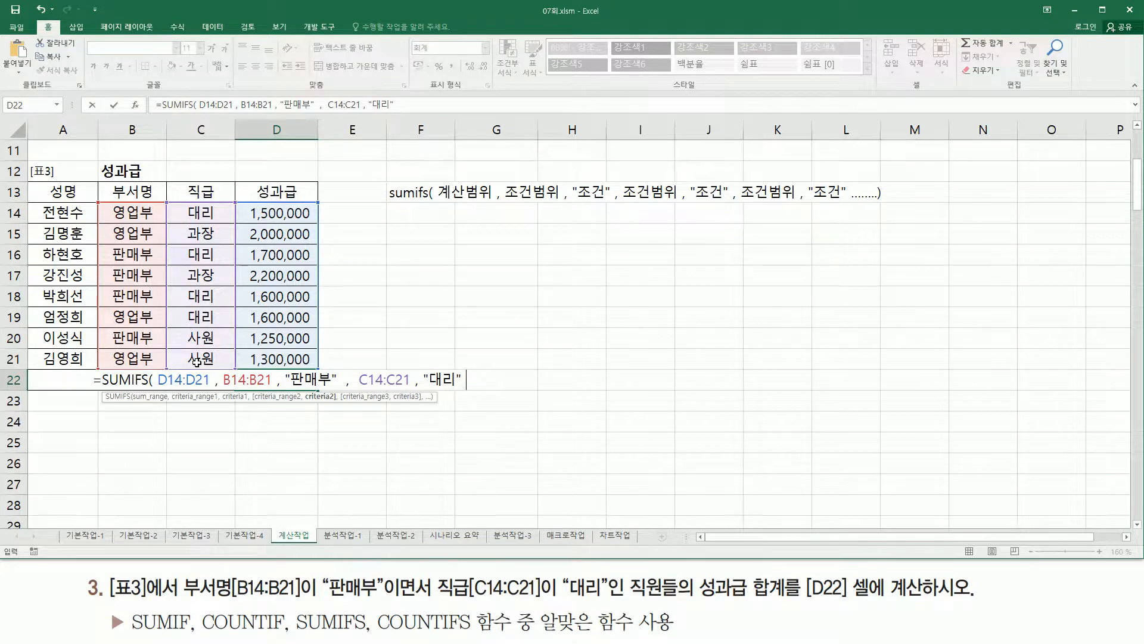
type(")")
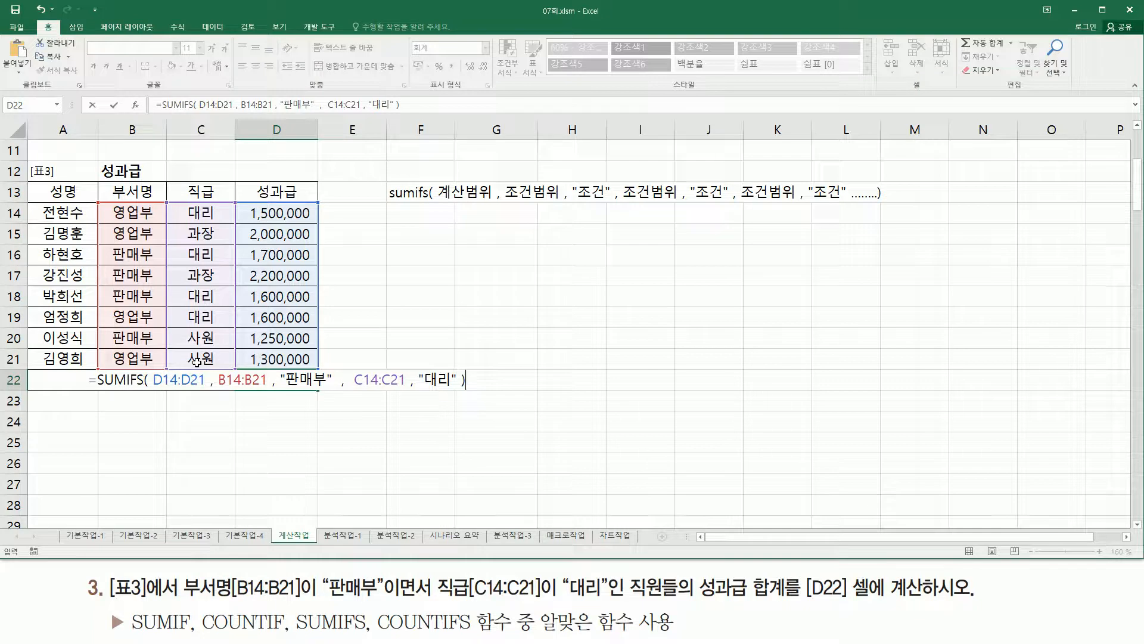
key("Return")
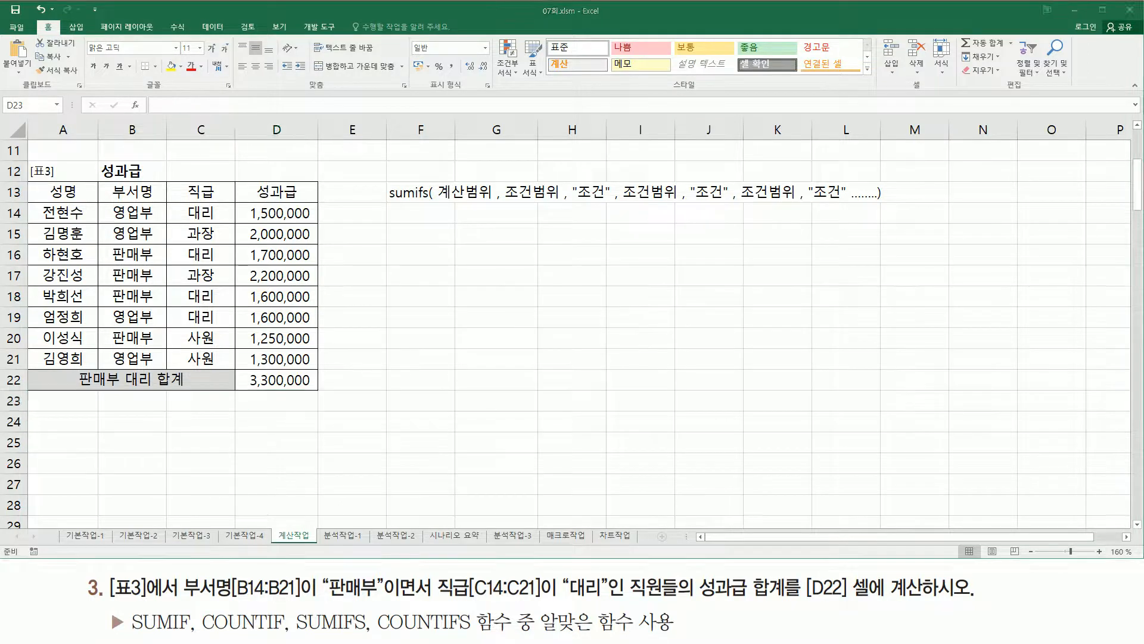
Step: Write =SUMIFS( D14:D21, B14:B21, "판매부", C14:C21, "대리" ) as visible red reference text in F15
left_click(414, 226)
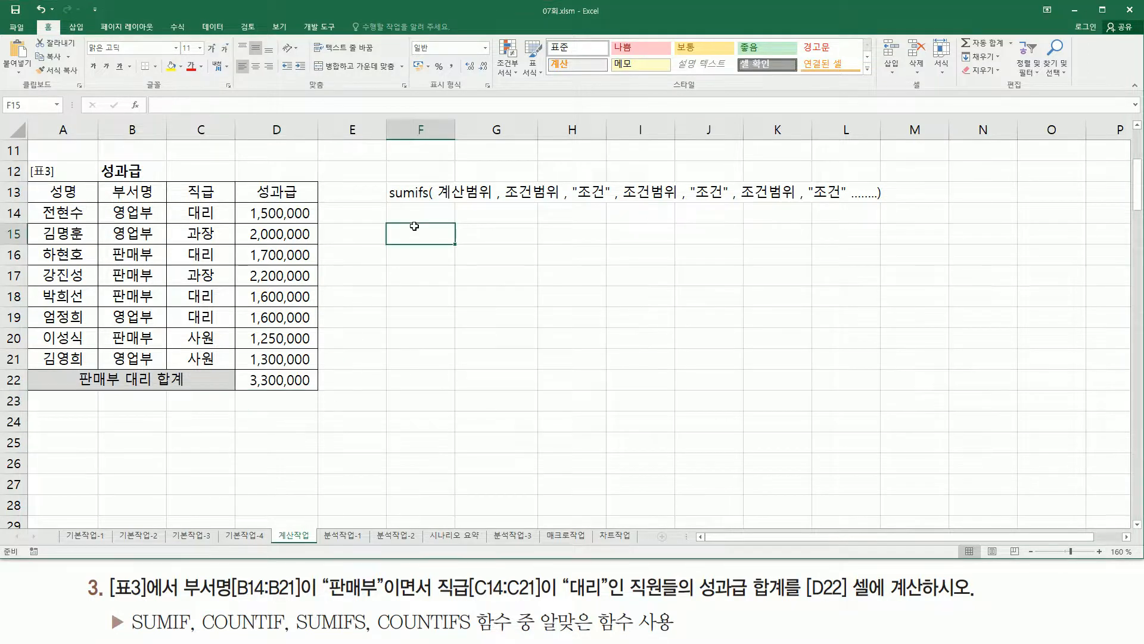
type("=SUMIFS( D14:D21, B14:B21, \"판매부\",  C14:C21, \"대리\" )")
key("Return")
left_click(503, 316)
Step: Review the sum range and the two range-and-criterion pairs of the SUMIFS formula written in F15
key("ctrl+2")
left_click_drag(454, 242, 505, 241)
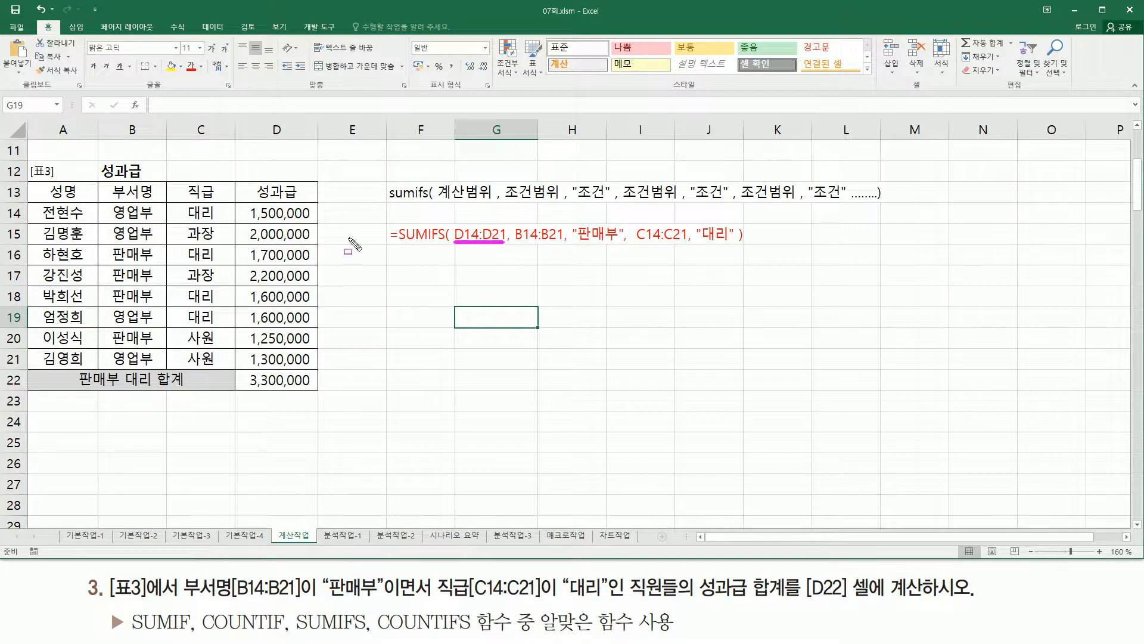
mouse_move(247, 204)
left_mouse_down()
mouse_move(303, 371)
mouse_move(315, 371)
left_mouse_up()
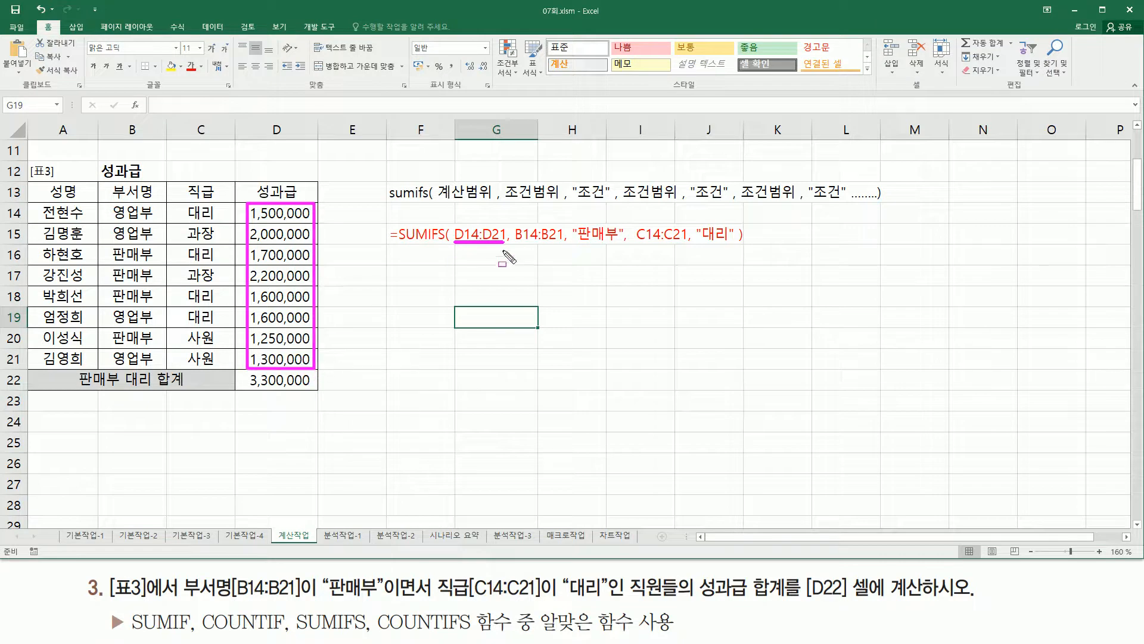
mouse_move(512, 216)
left_mouse_down()
mouse_move(515, 238)
mouse_move(630, 256)
left_mouse_up()
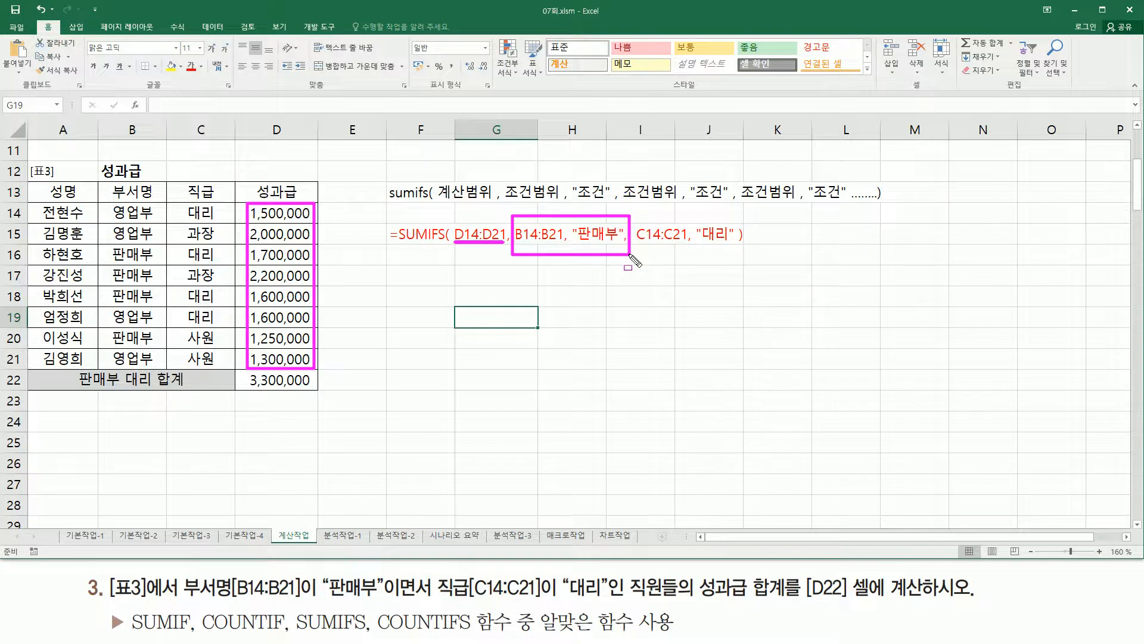
left_click_drag(516, 242, 741, 258)
left_click_drag(636, 244, 728, 243)
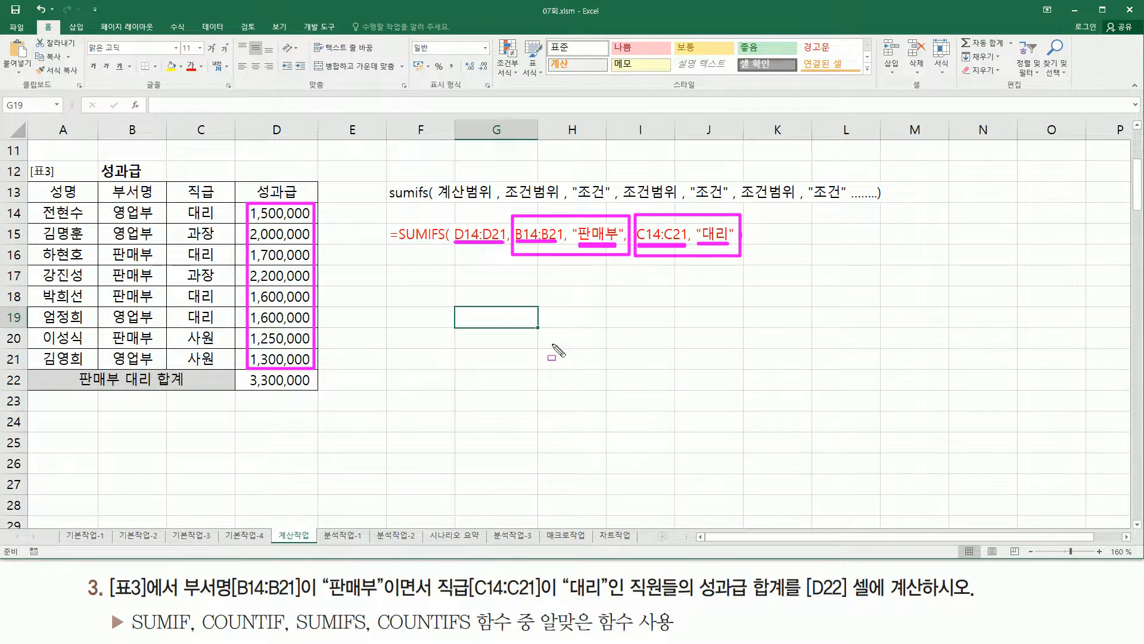
key("Escape")
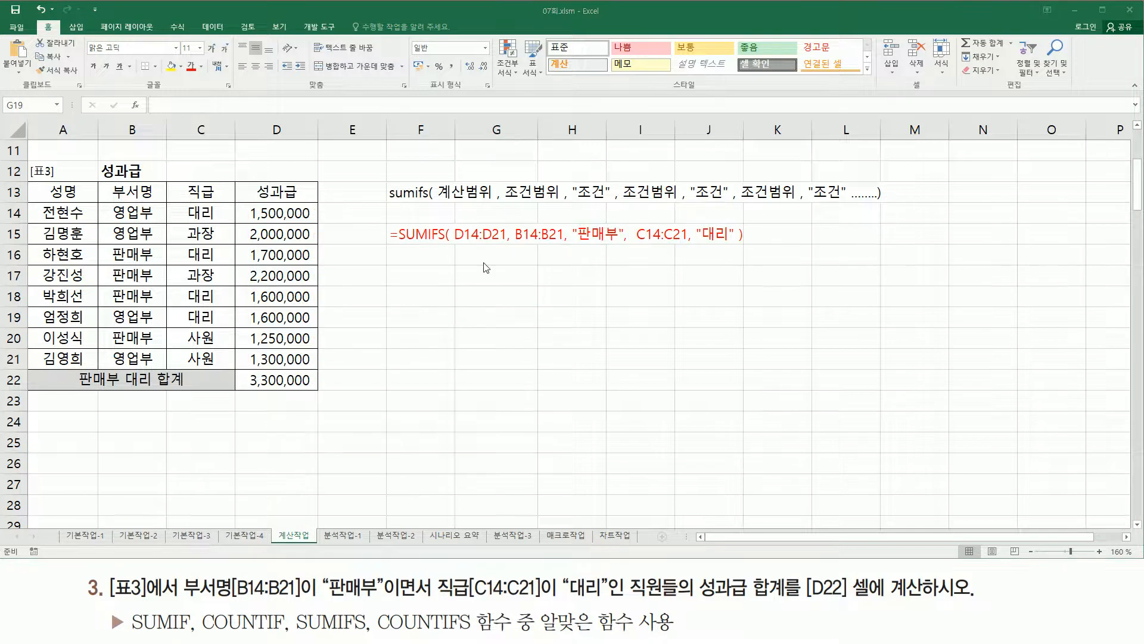
Step: Copy the sumifs syntax note from F13 to F14 and change its function name to averageifs
left_click(424, 195)
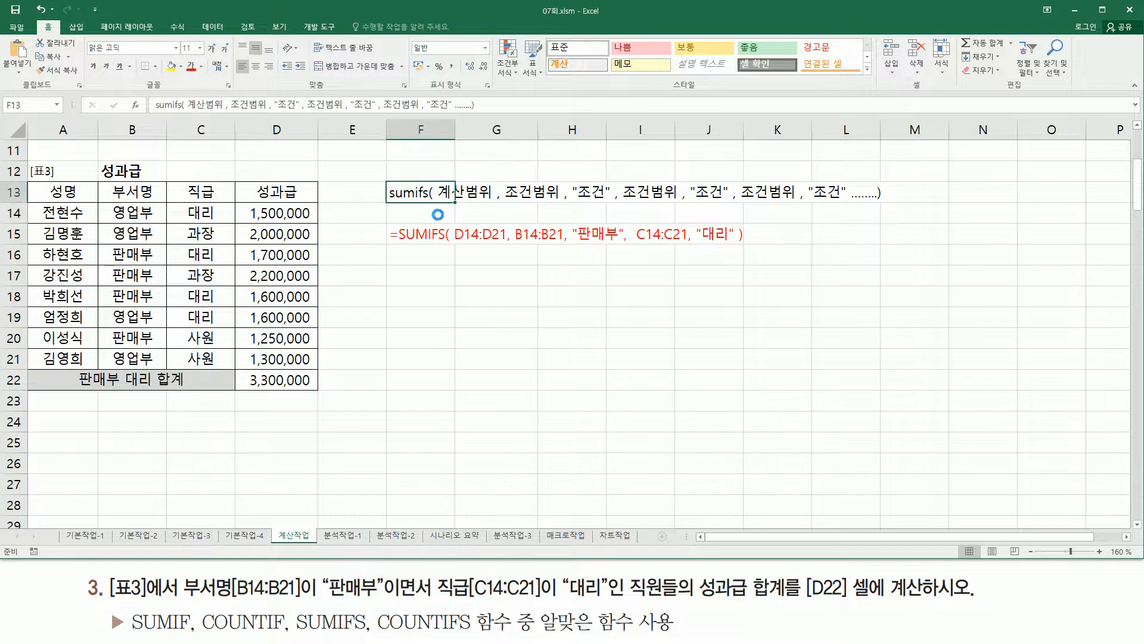
key("ctrl+c")
left_click(425, 215)
key("ctrl+v")
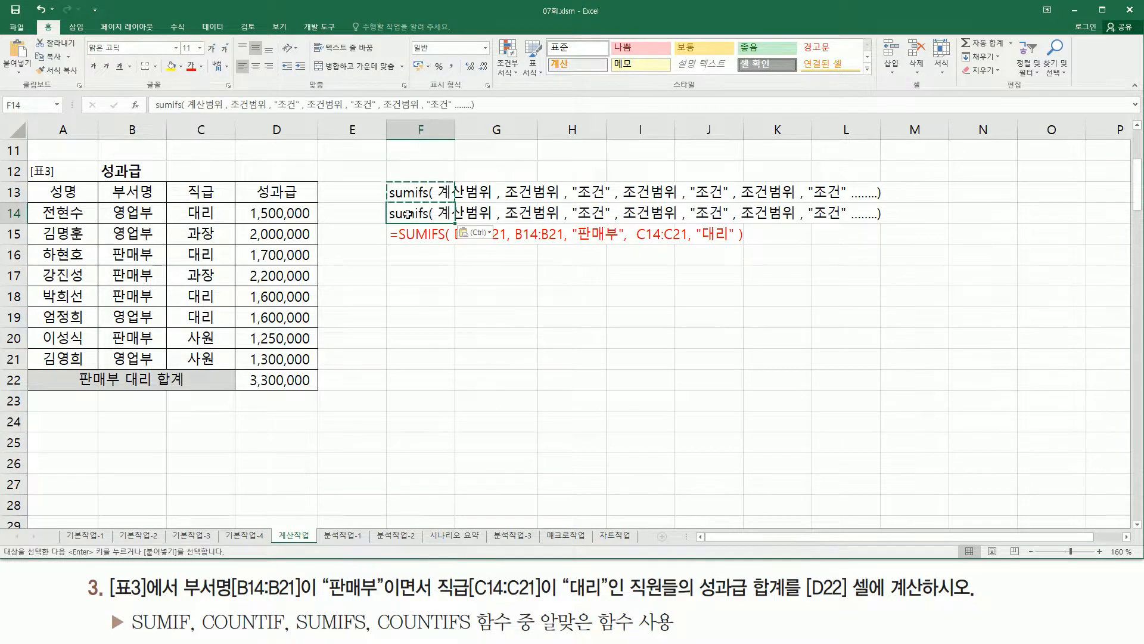
double_click(408, 214)
key("shift+Home")
key("BackSpace")
type("average")
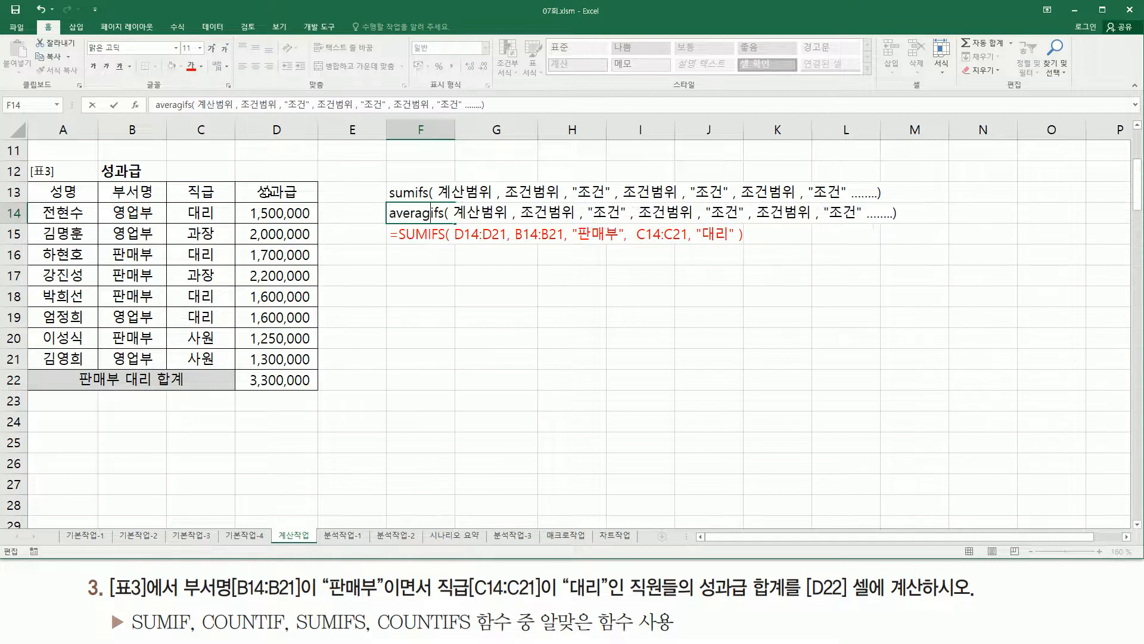
key("Return")
key("Up")
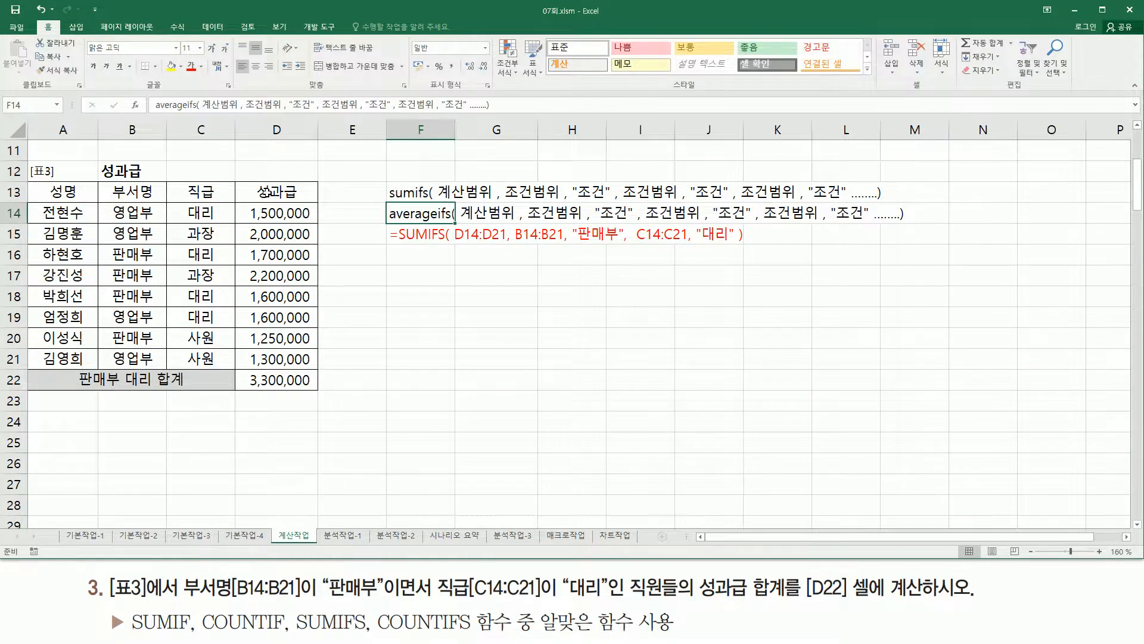
Step: Compare the argument lists of the sumifs and averageifs syntax notes in F13 and F14
left_click(399, 279)
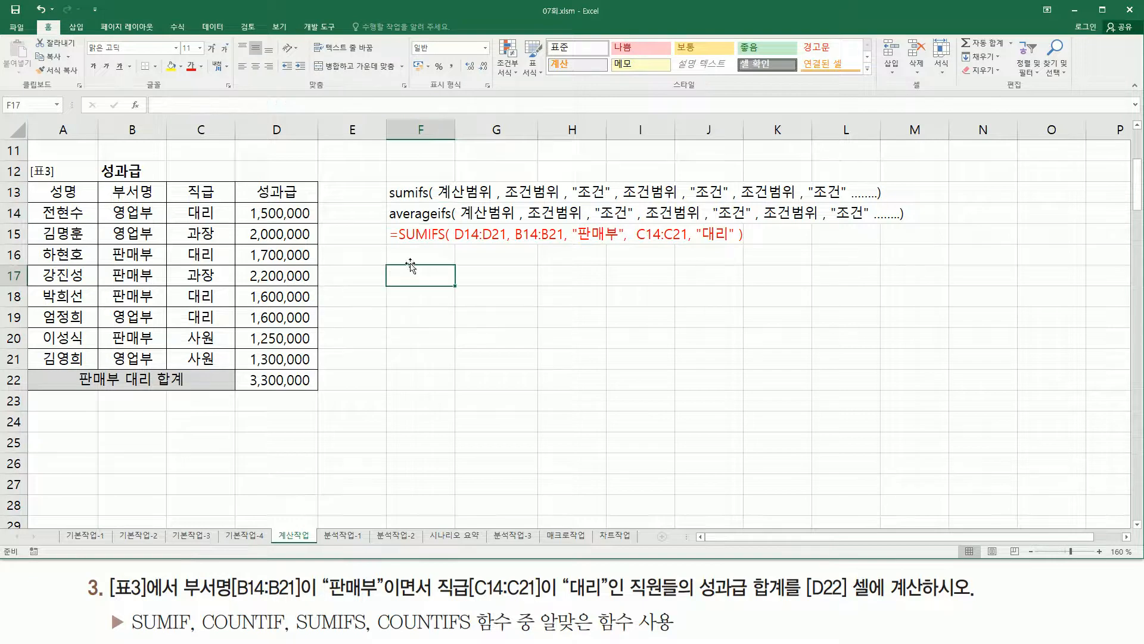
mouse_move(392, 181)
left_mouse_down()
mouse_move(436, 221)
mouse_move(861, 201)
left_mouse_up()
left_click_drag(466, 218, 878, 218)
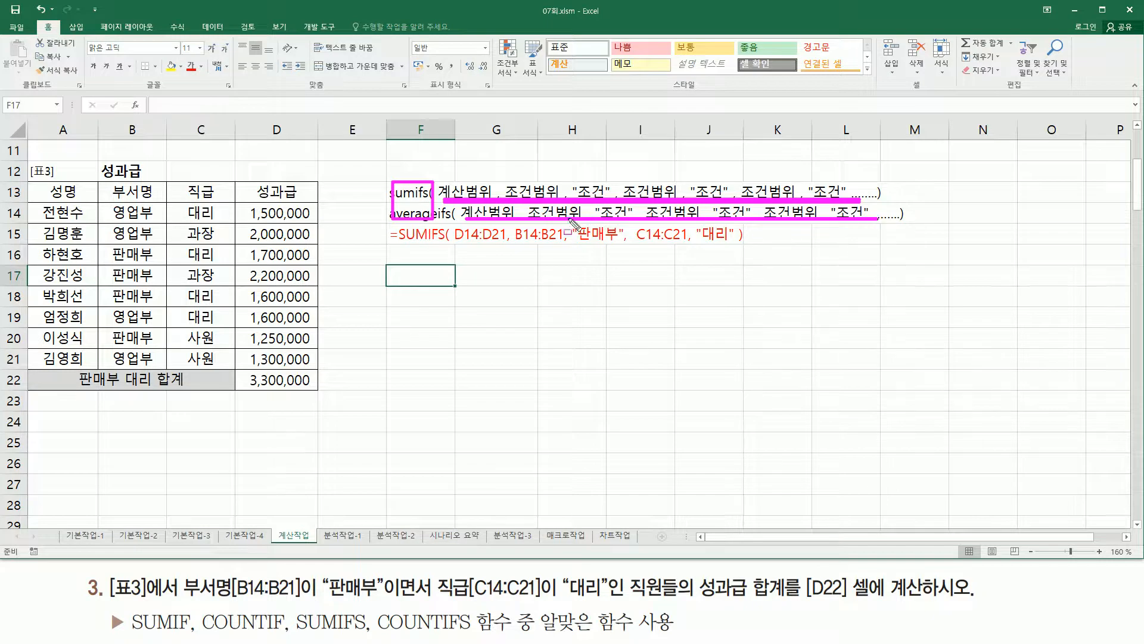
key("Escape")
Step: Enter the start of a new syntax note, "countifs(", in F12 above the sumifs note
left_click(422, 173)
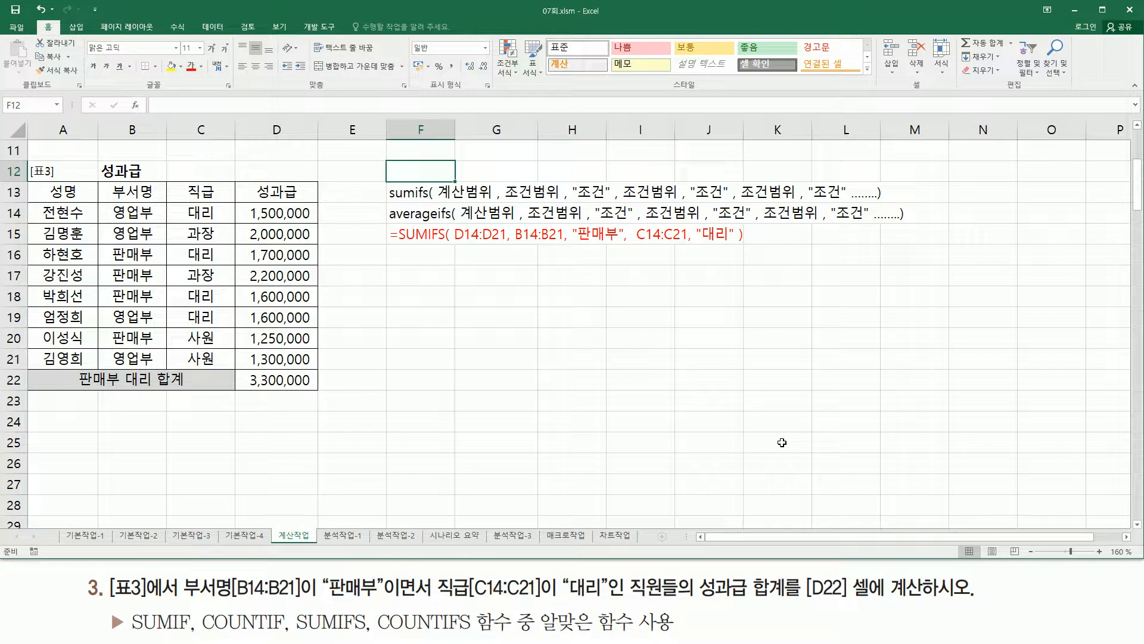
type("채")
key("BackSpace")
key("BackSpace")
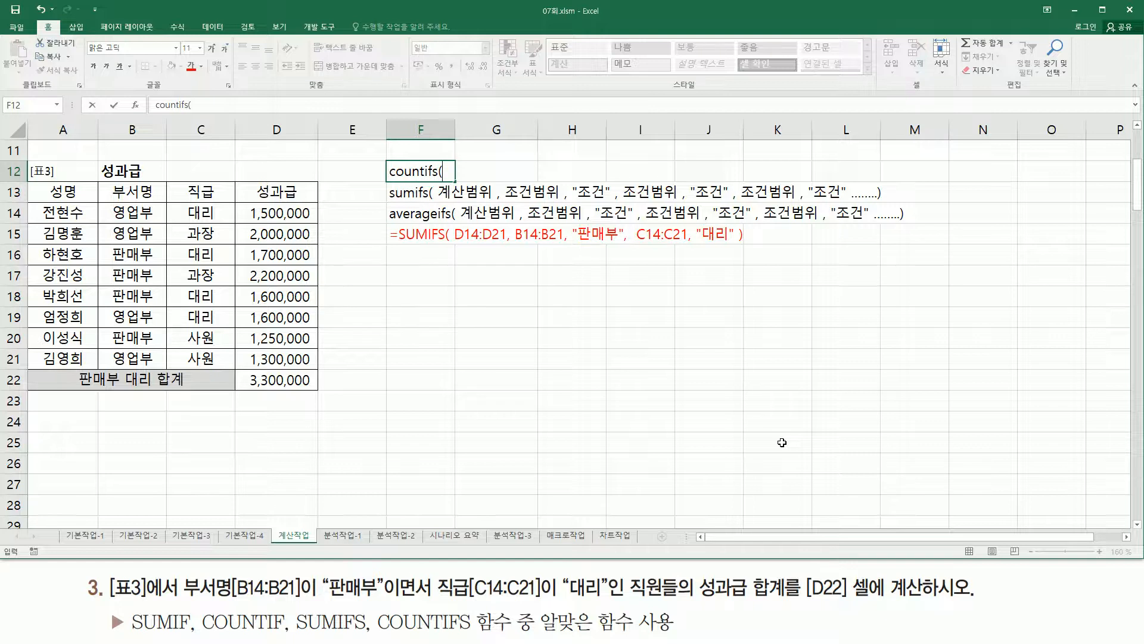
type("countifs(")
key("Return")
Step: Copy the arguments from the first ", 조건범위" onward in the F13 sumifs note and append them to "countifs(" in F12, without the leading comma
key("shift+Home")
key("shift+Right")
key("shift+Right")
key("shift+Right")
key("shift+Right")
key("shift+Right")
key("shift+Right")
key("shift+Right")
key("shift+Right")
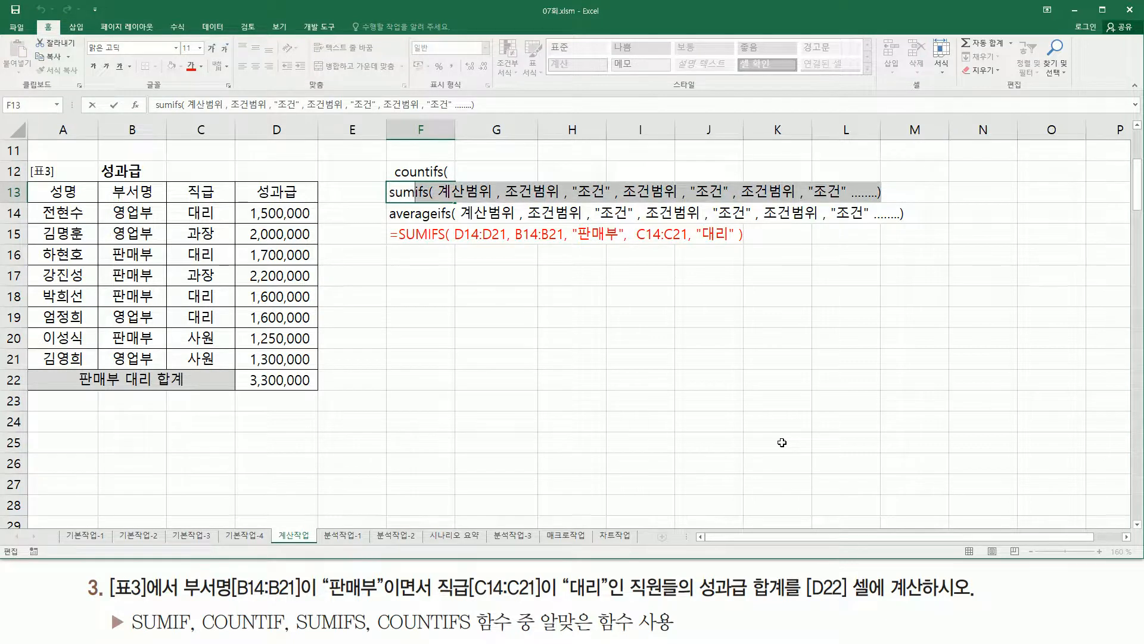
key("shift+Right")
key("shift+Right")
key("shift+Right")
key("shift+Right")
key("shift+Right")
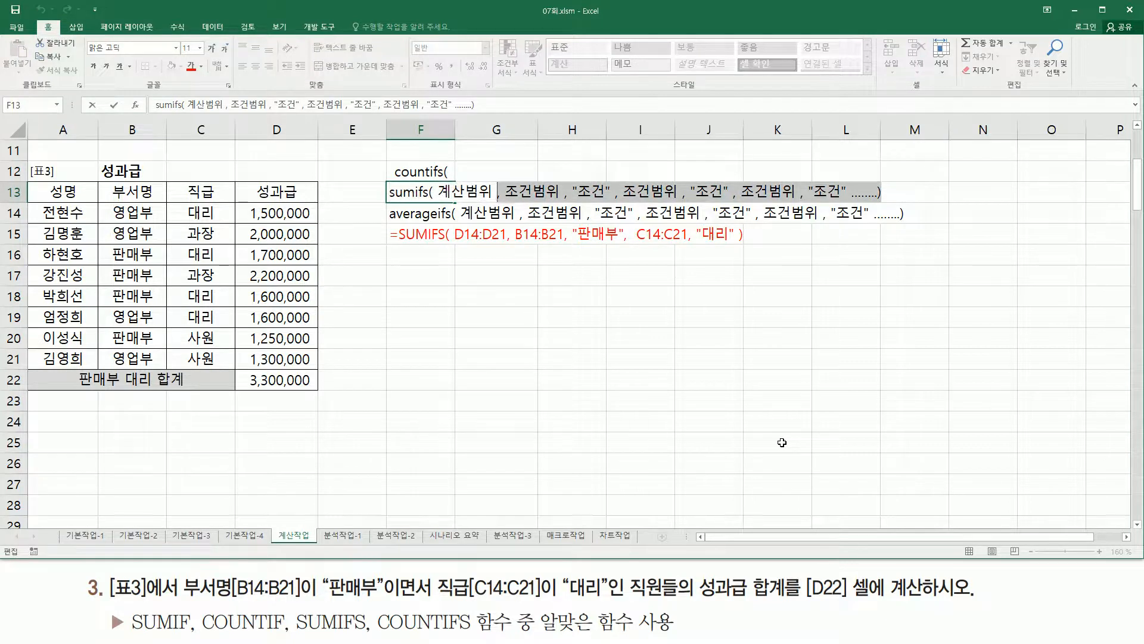
key("ctrl+c")
key("Return")
key("Up")
key("Up")
key("F2")
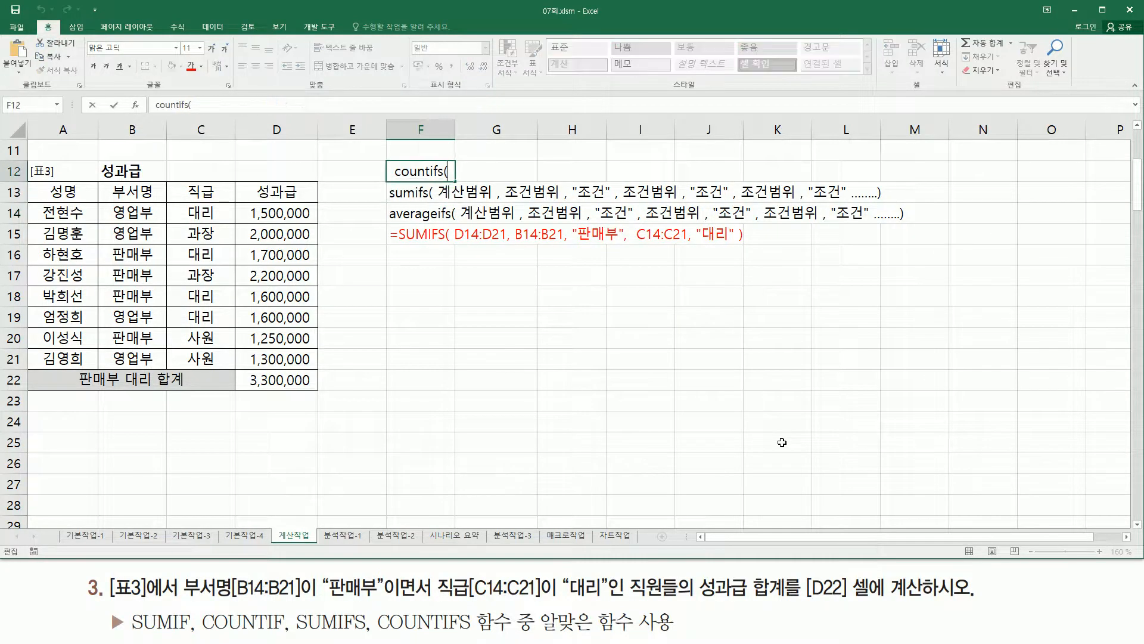
key("ctrl+v")
key("Return")
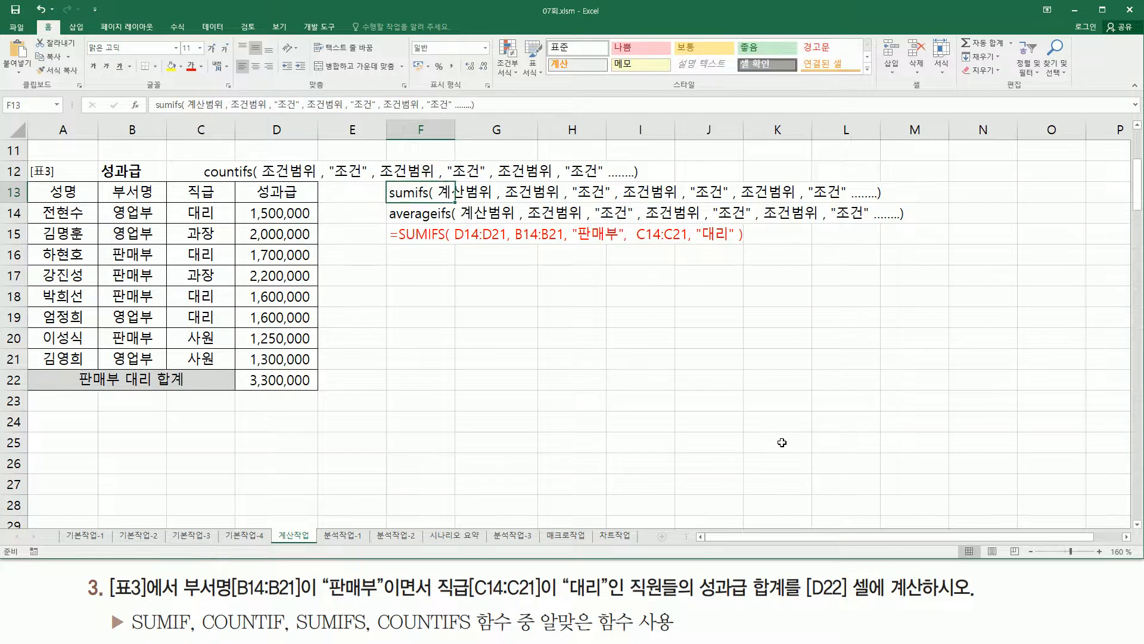
Step: Left-align the countifs syntax note in F12
left_click(419, 173)
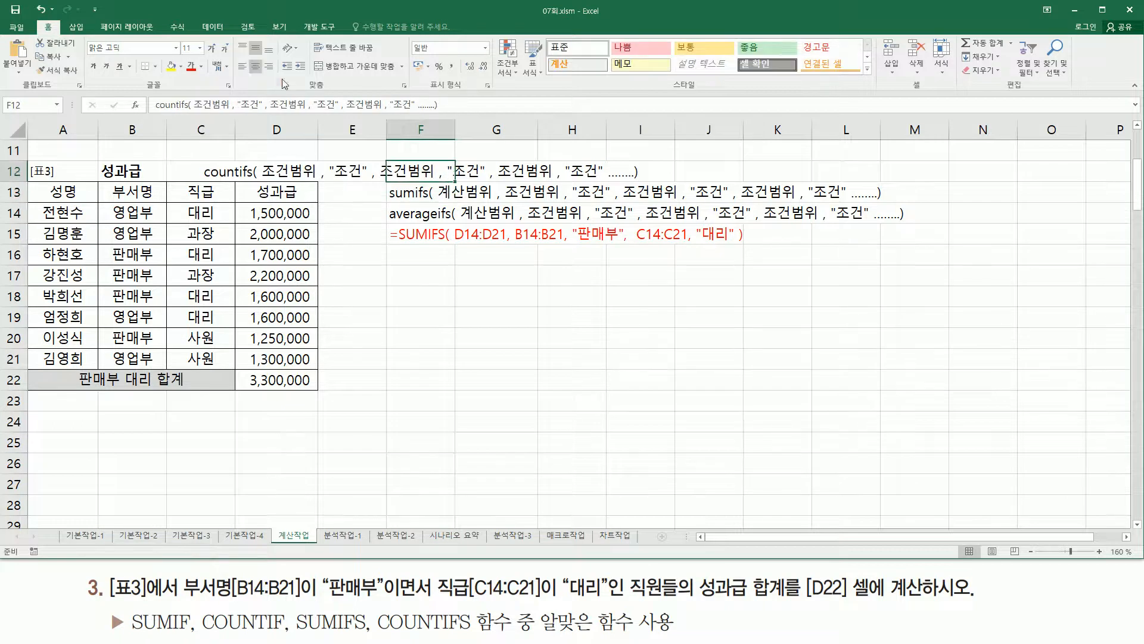
left_click(242, 66)
left_click(507, 304)
Step: Compare the 계산범위 argument and the range-and-criterion pairs across the countifs, sumifs and averageifs notes in F12:F14
mouse_move(440, 183)
left_mouse_down()
mouse_move(487, 197)
mouse_move(509, 221)
left_mouse_up()
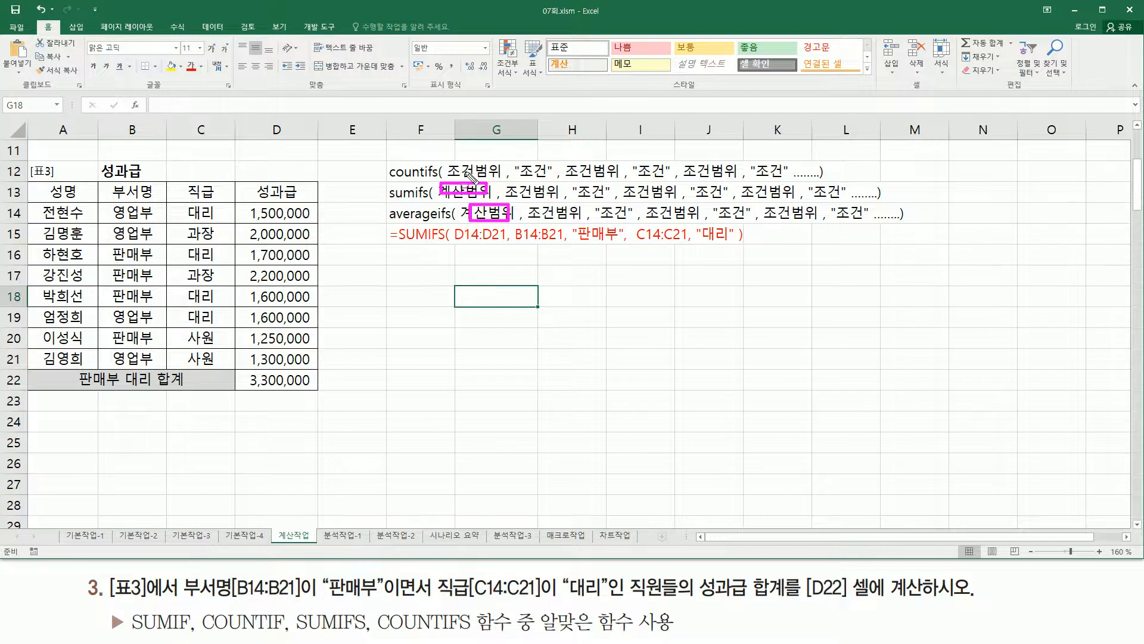
left_click_drag(448, 177, 816, 181)
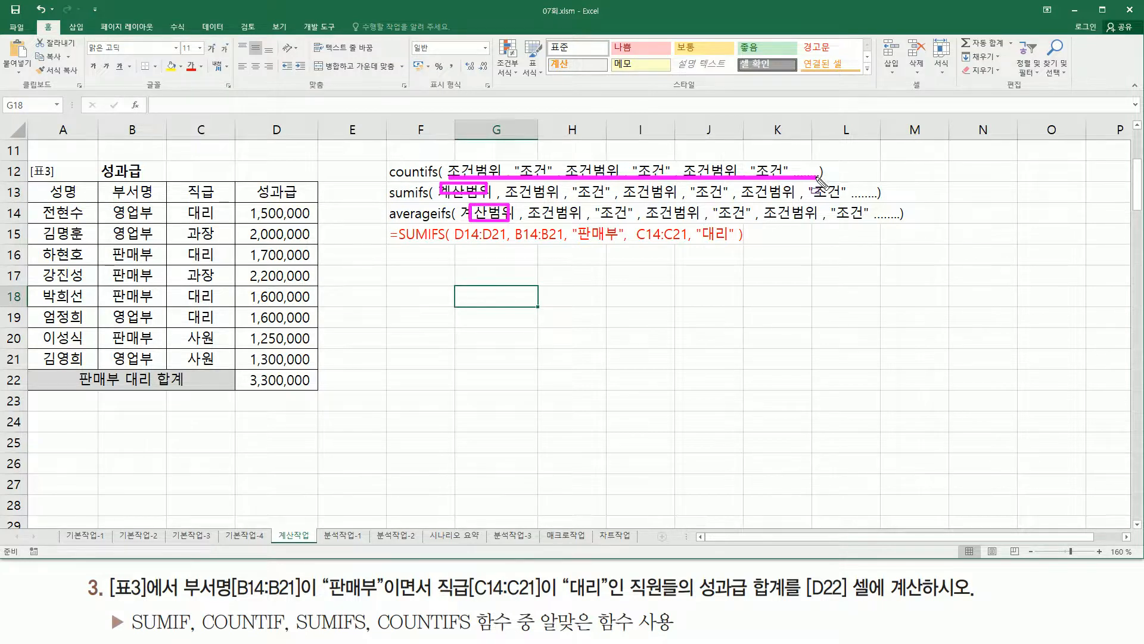
left_click_drag(504, 199, 894, 198)
left_click_drag(530, 219, 894, 221)
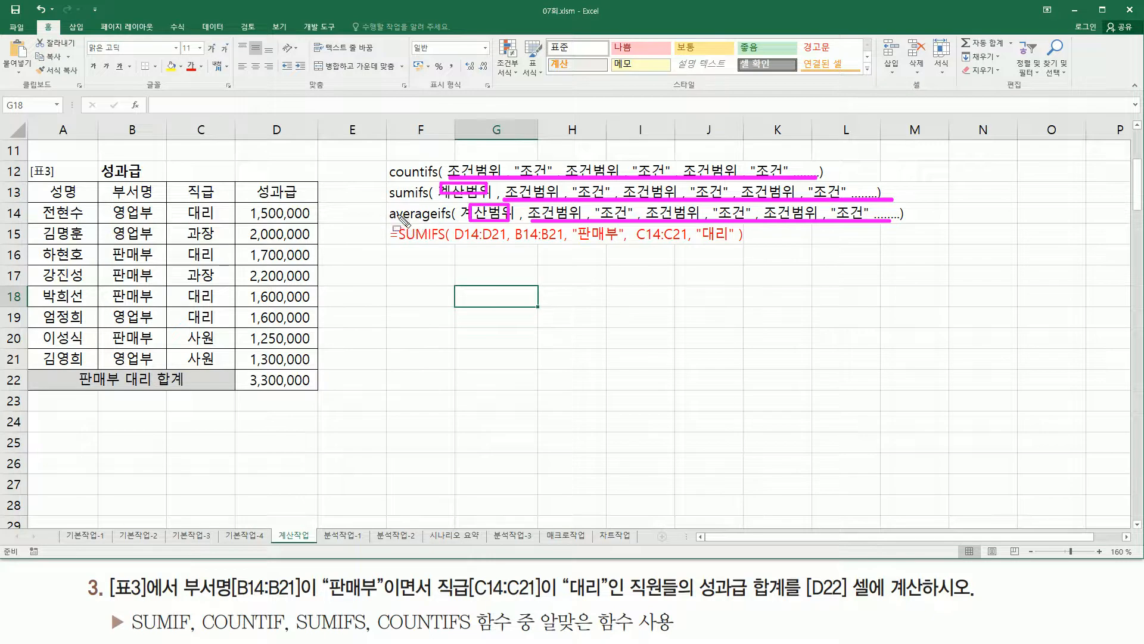
left_click_drag(388, 202, 432, 220)
left_click_drag(389, 157, 441, 181)
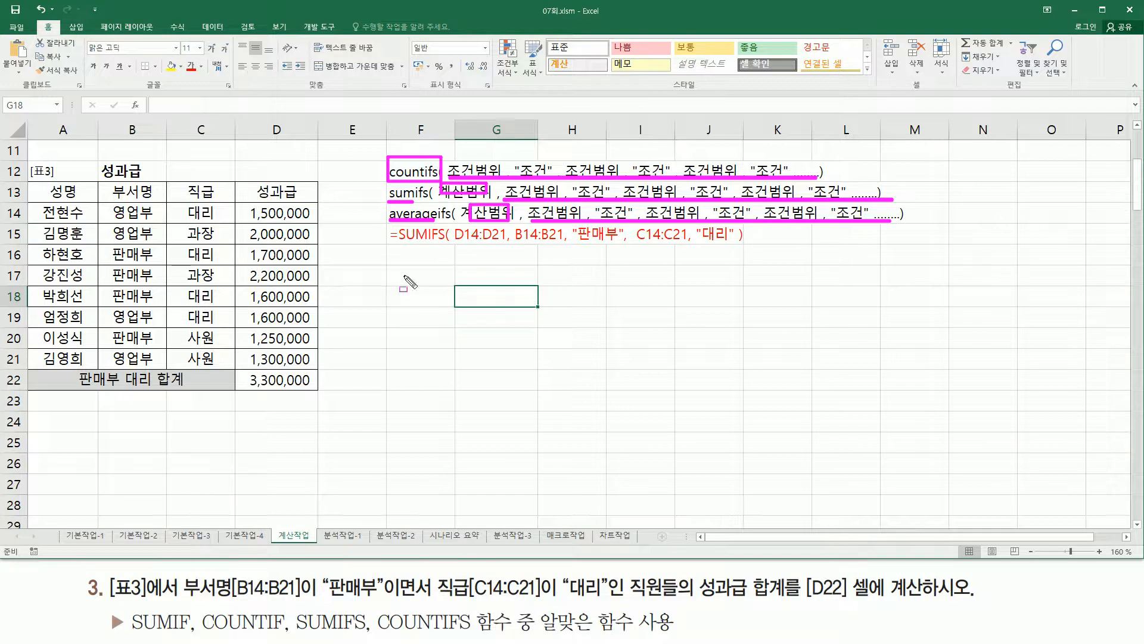
key("Escape")
Step: Enter the syntax note "countif( 조건범위 , "조건" )" in F17
left_click(444, 273)
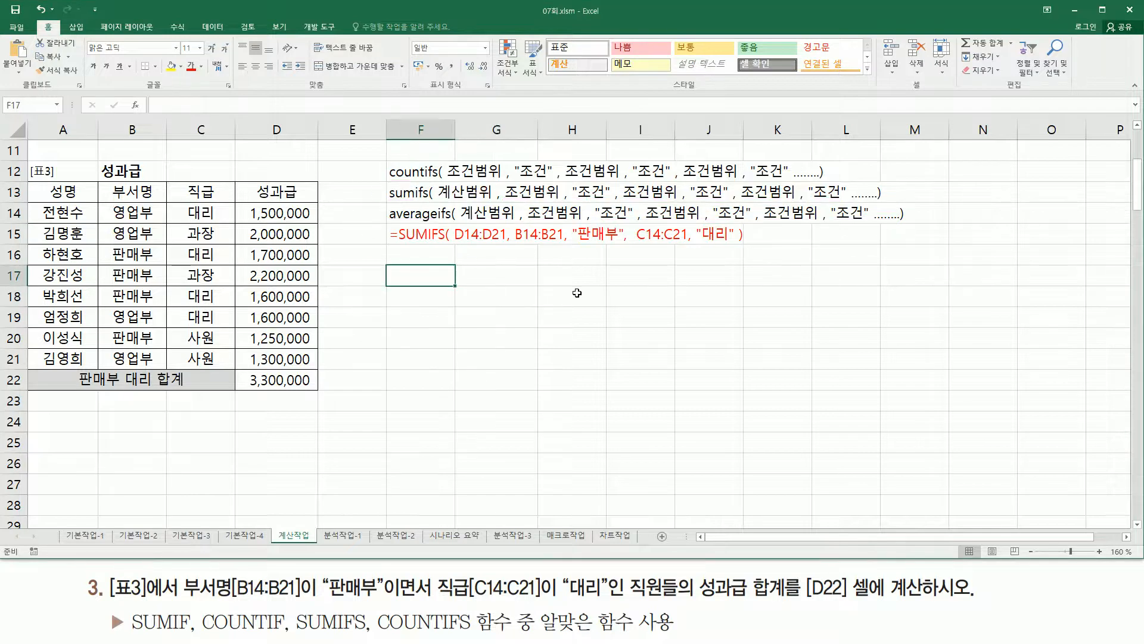
type("count")
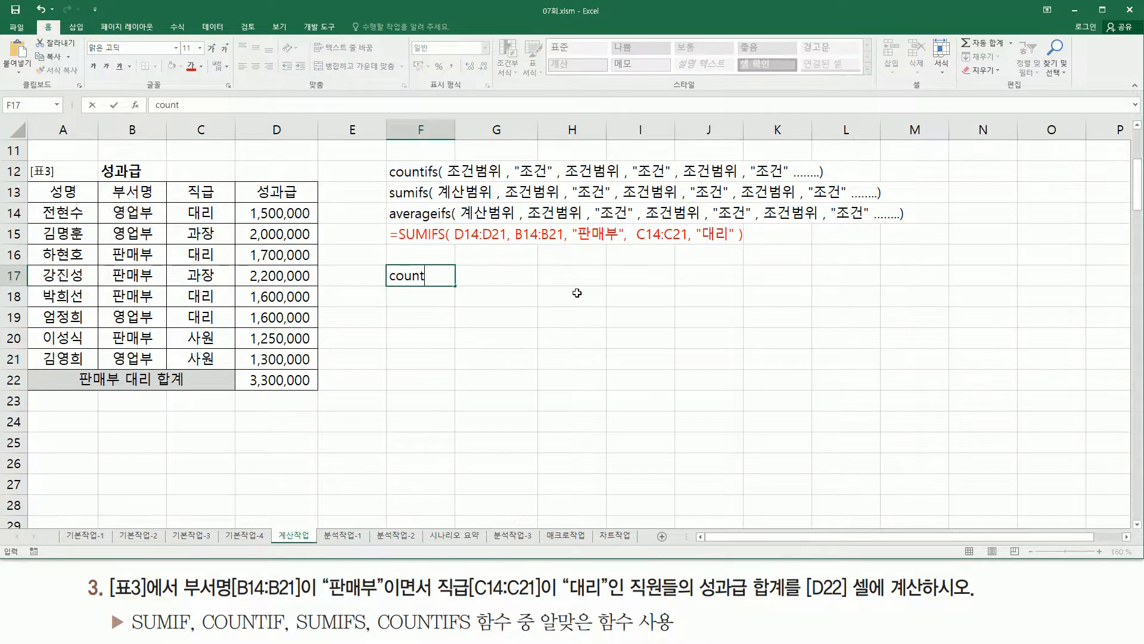
type("if( whr")
type("조건범위")
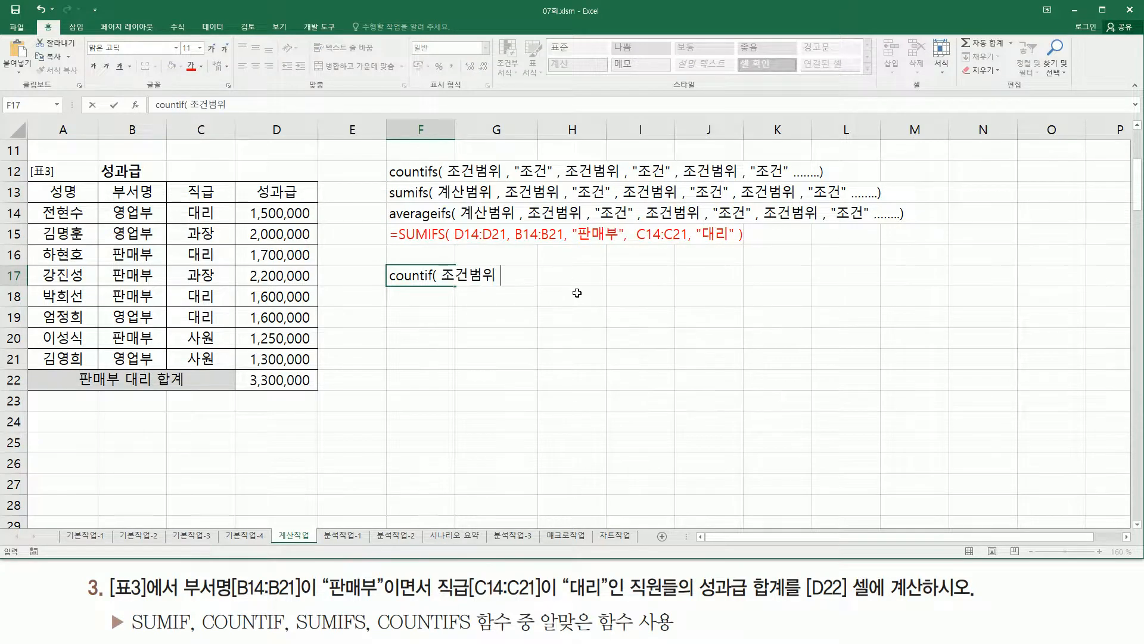
type(" , \"조건\"")
key("Return")
Step: Enter the syntax note "sumif( 조건범위 , "조건" , 계산범위 )" in F18
type("su")
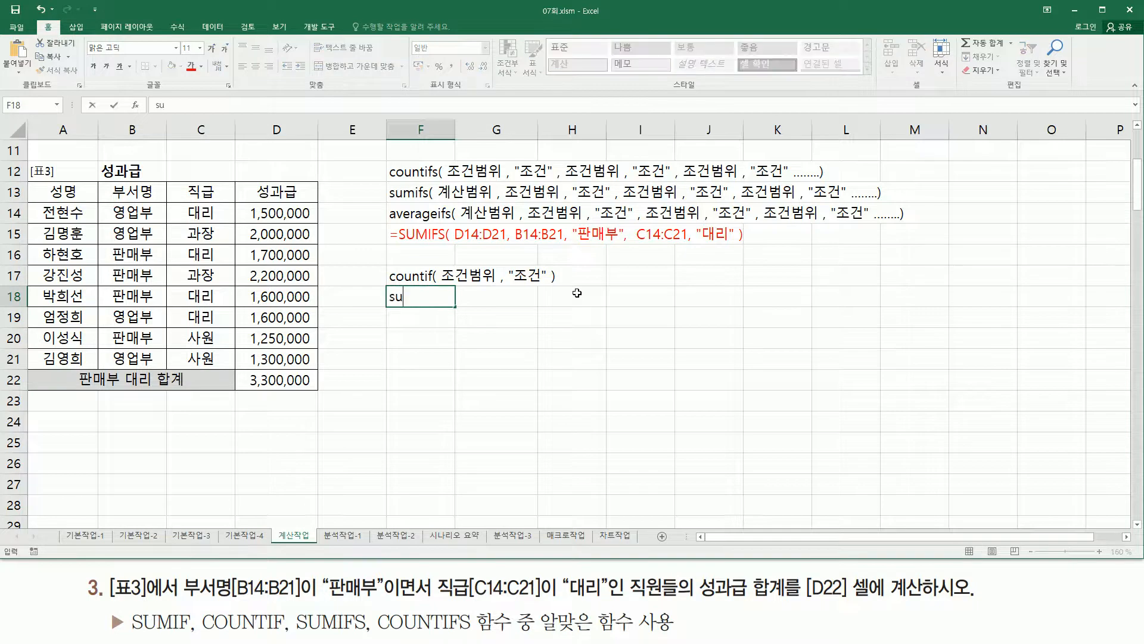
type("mif( 조건범위")
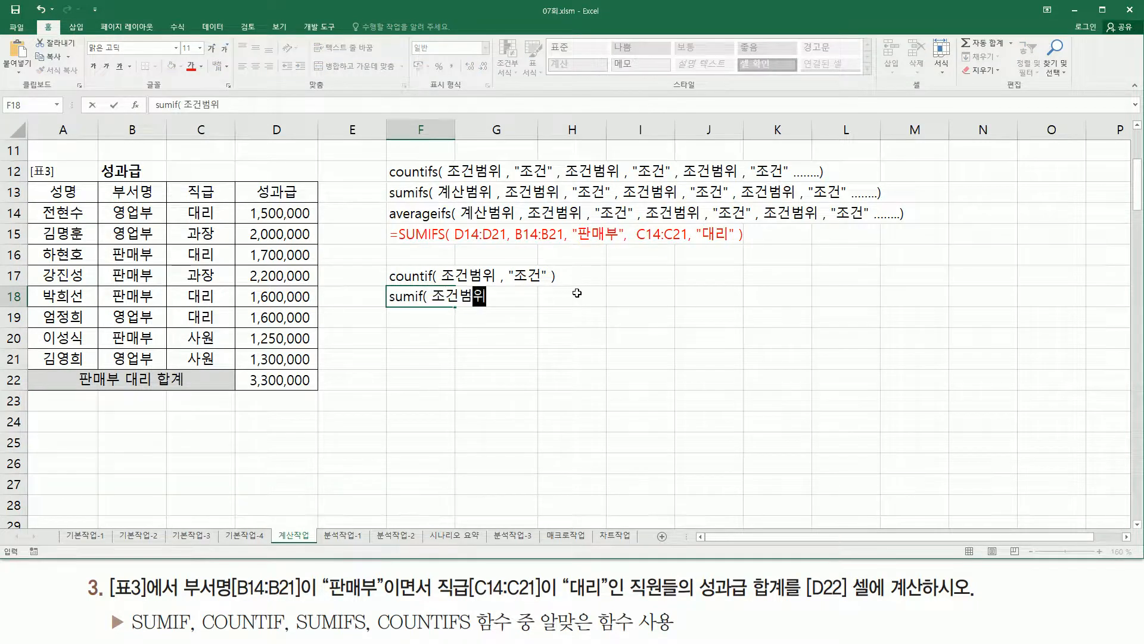
type(" , \"조건\" , 계")
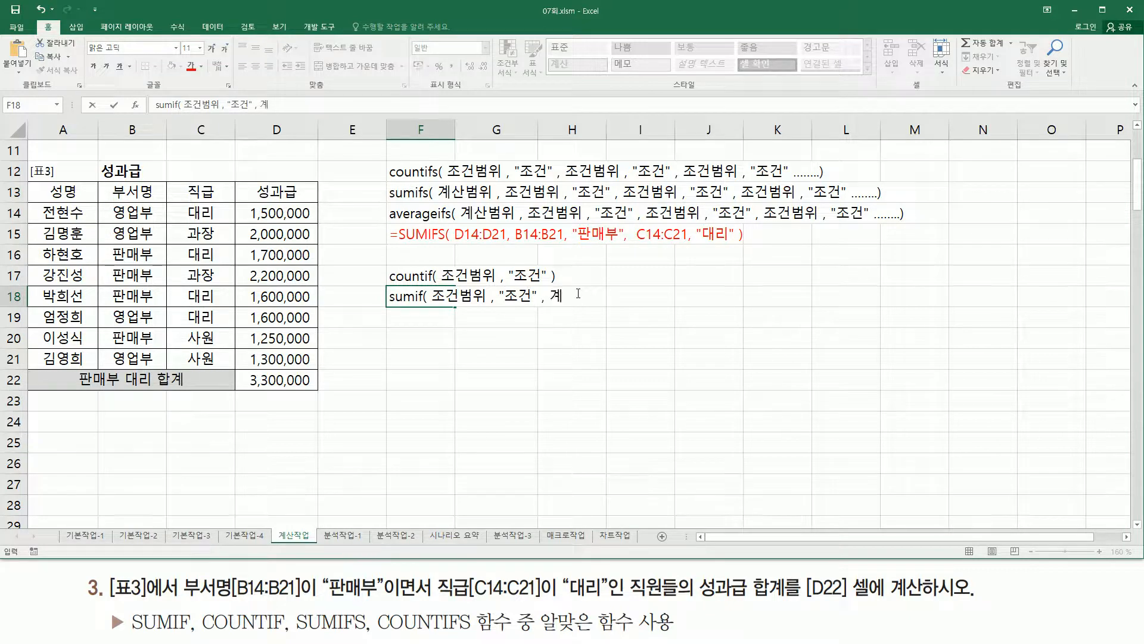
type("산범위 )")
key("Return")
Step: Copy the sumif syntax note from F18 to F19 and change its function name to averageif
key("Up")
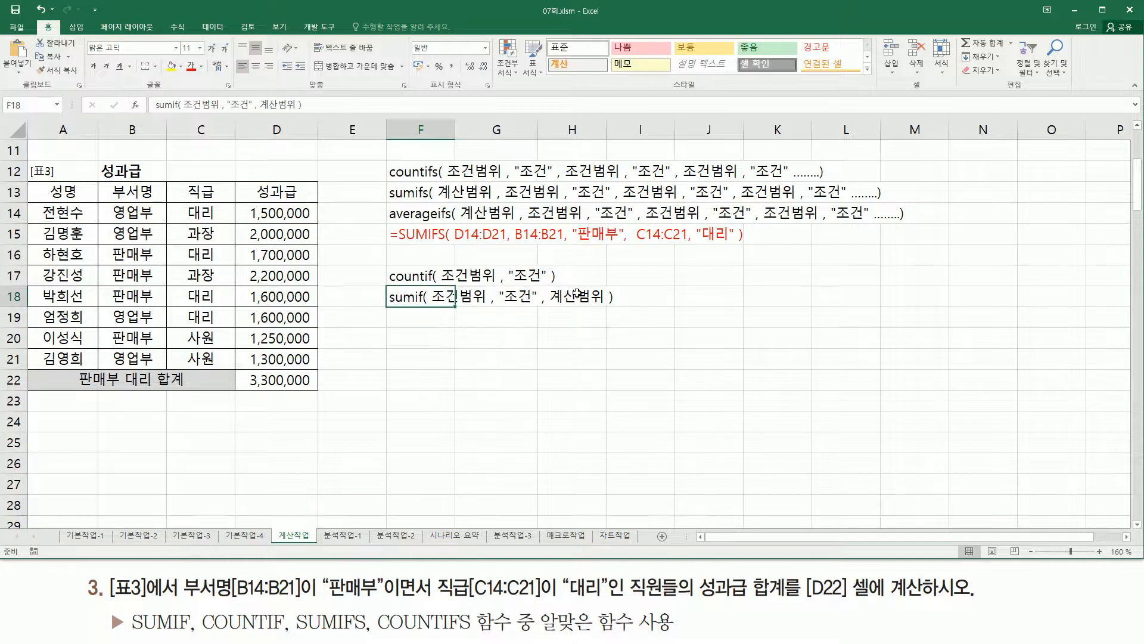
key("ctrl+c")
key("Down")
key("ctrl+v")
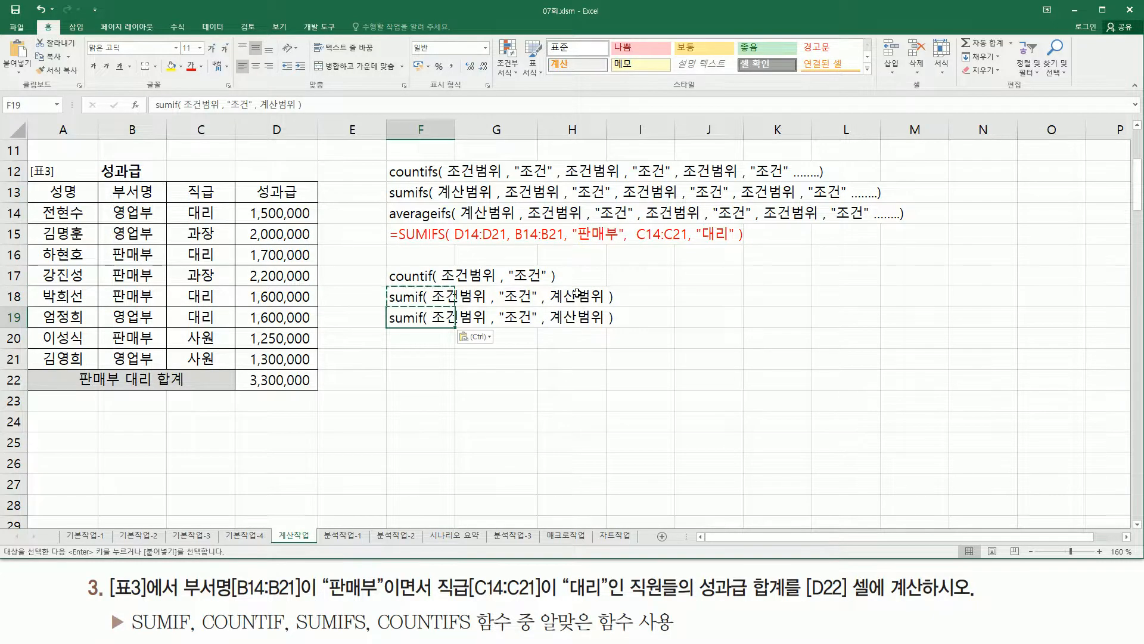
key("F2")
key("Home")
key("Delete")
key("Delete")
key("Delete")
type("ㅁ")
key("BackSpace")
type("average")
key("Return")
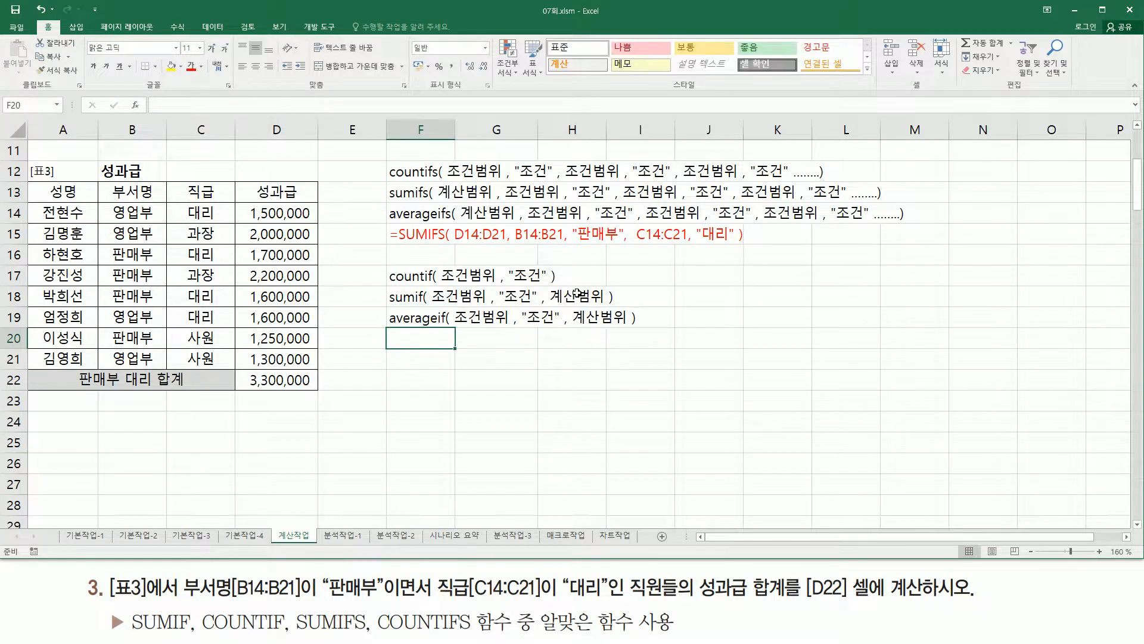
Step: Compare the 조건범위, "조건" and 계산범위 arguments of the countif, sumif and averageif notes in F17:F19
left_click_drag(387, 284, 655, 338)
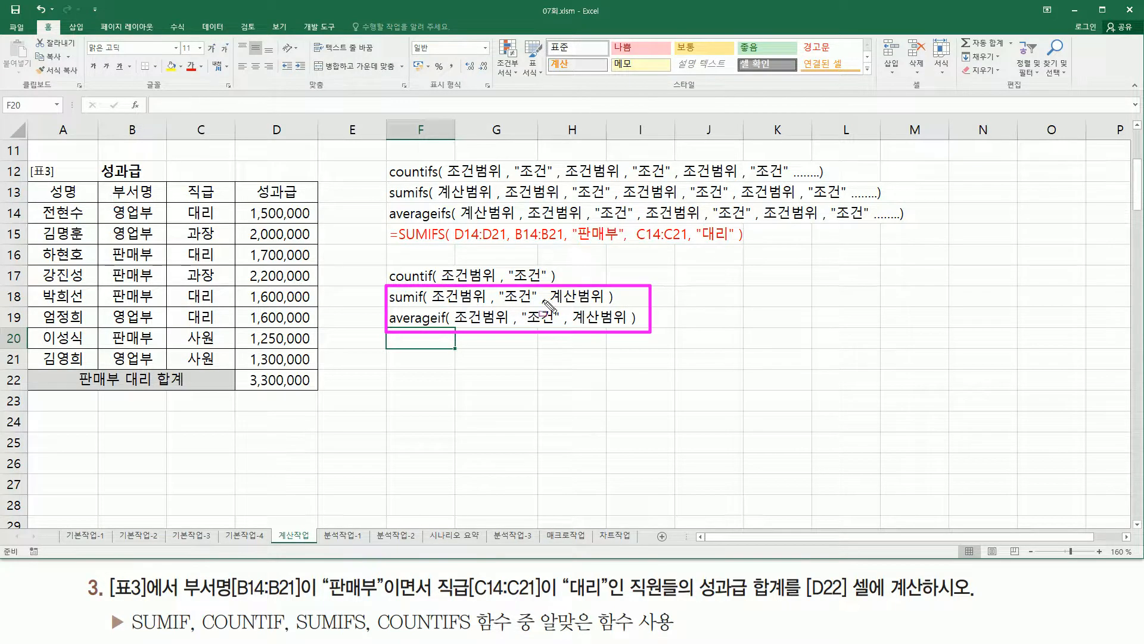
mouse_move(393, 304)
left_mouse_down()
mouse_move(409, 304)
mouse_move(411, 327)
mouse_move(423, 327)
left_mouse_up()
key("e")
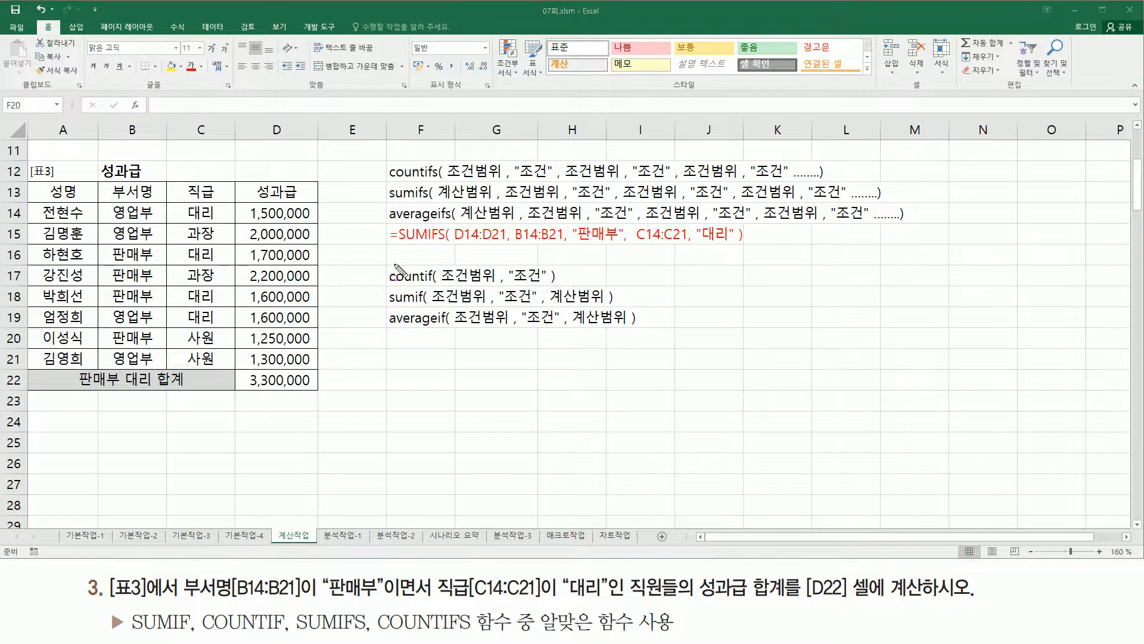
left_click_drag(441, 283, 543, 283)
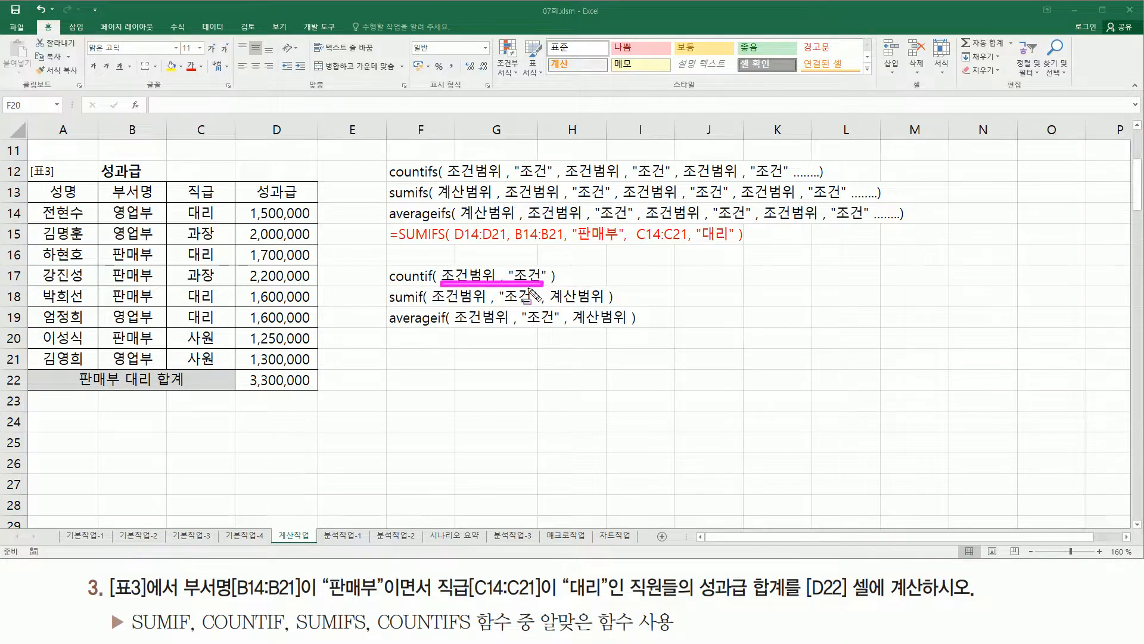
left_click_drag(430, 304, 536, 304)
left_click_drag(457, 326, 558, 325)
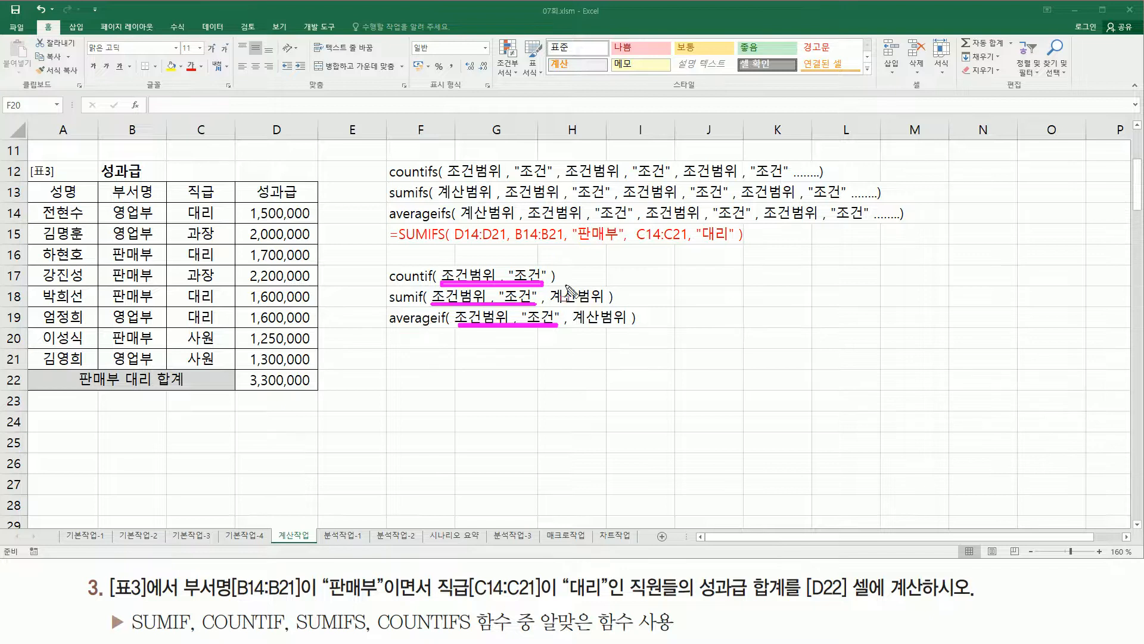
mouse_move(549, 286)
left_mouse_down()
mouse_move(606, 305)
mouse_move(622, 328)
left_mouse_up()
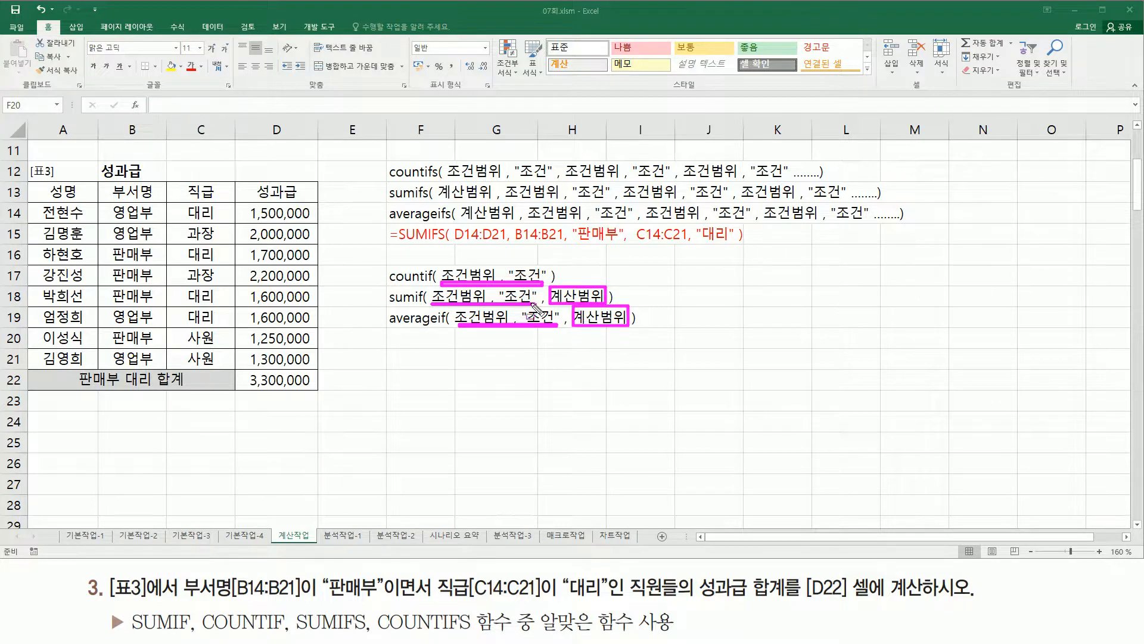
key("Escape")
Step: Compare the position of 계산범위 in the multi-criteria notes F12:F14 with its position in the single-criterion notes F17:F19
key("ctrl+2")
left_click_drag(382, 261, 656, 337)
left_click_drag(382, 157, 932, 224)
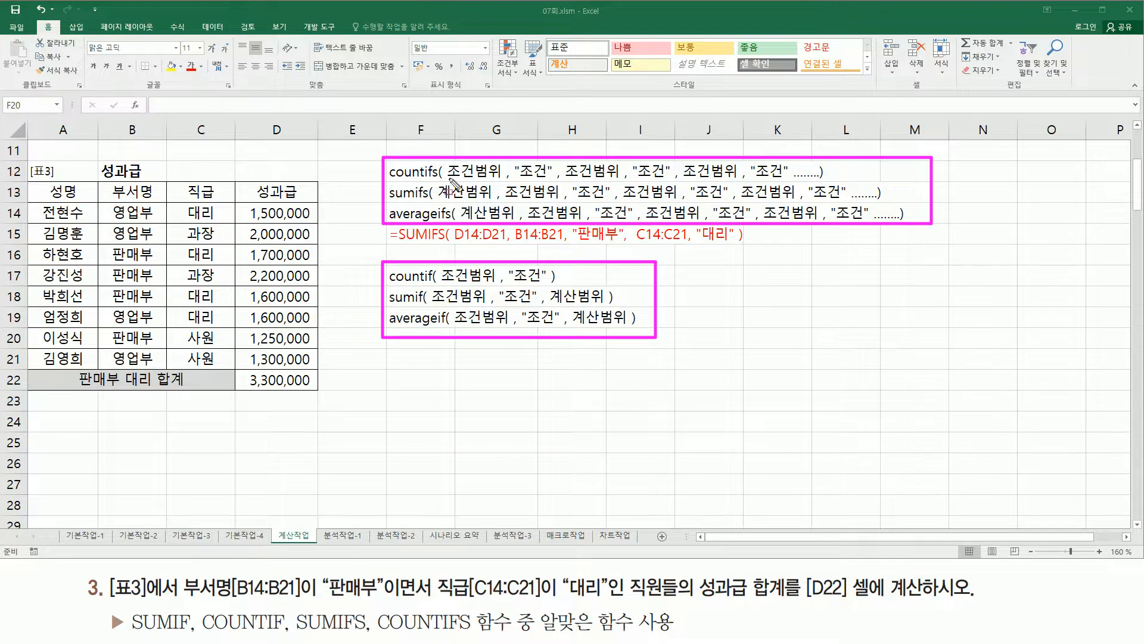
mouse_move(443, 179)
left_mouse_down()
mouse_move(459, 221)
mouse_move(511, 221)
left_mouse_up()
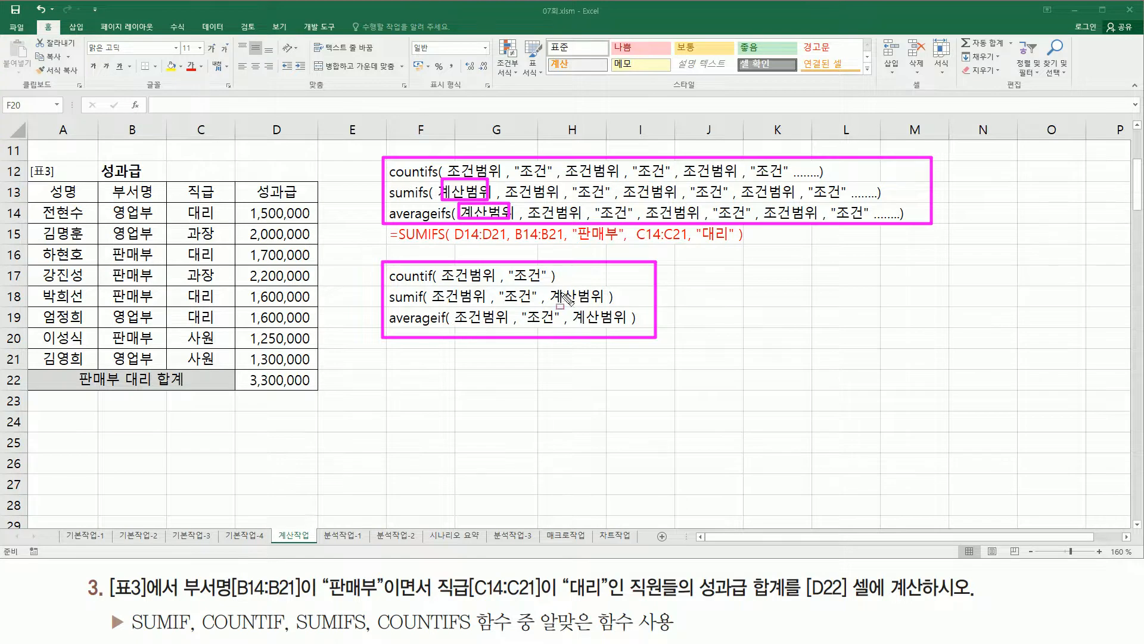
mouse_move(549, 286)
left_mouse_down()
mouse_move(610, 306)
mouse_move(590, 327)
mouse_move(630, 332)
left_mouse_up()
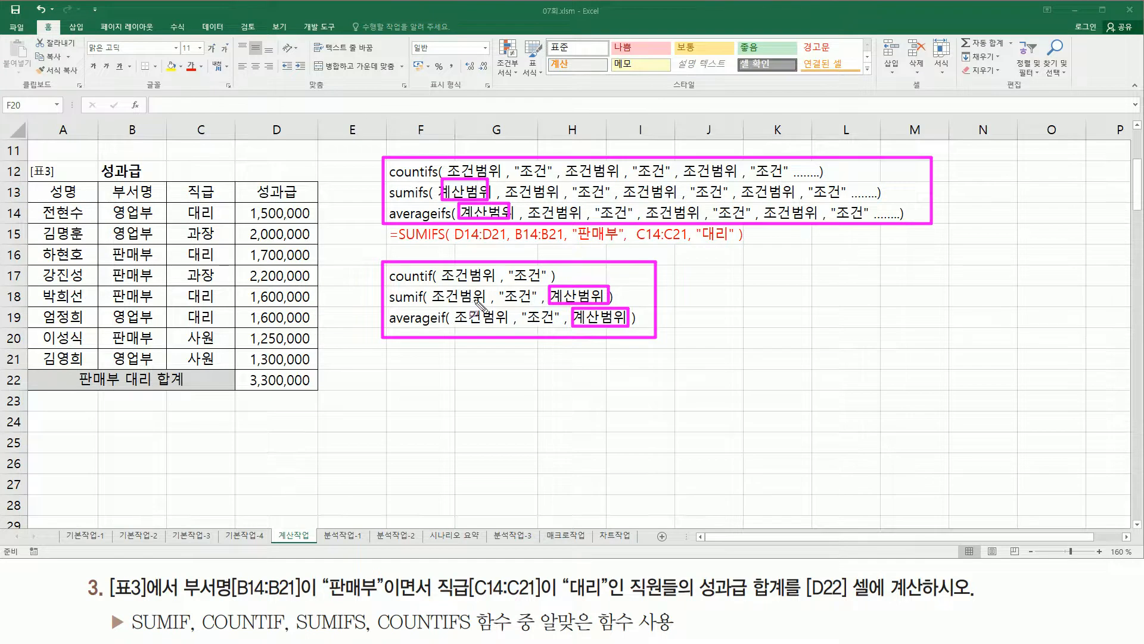
key("Escape")
left_click(414, 359)
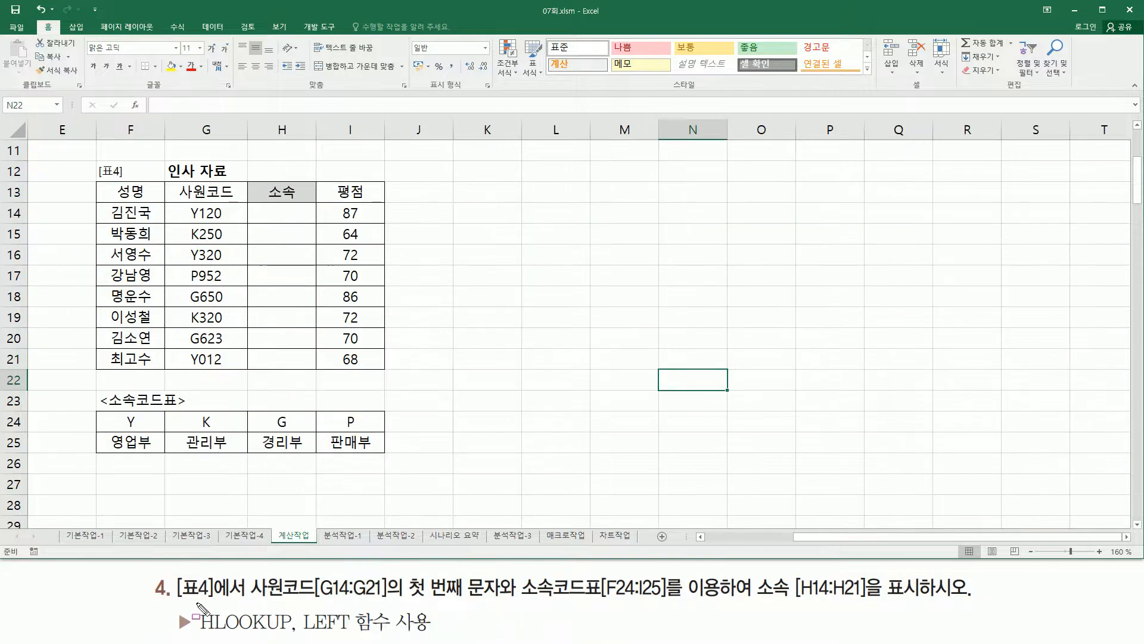
Step: Examine task 4 against the sheet: the 사원코드 column G14:G21, the 소속코드표 in F24:I25 and the 소속 range H14:H21
left_click_drag(172, 568, 250, 603)
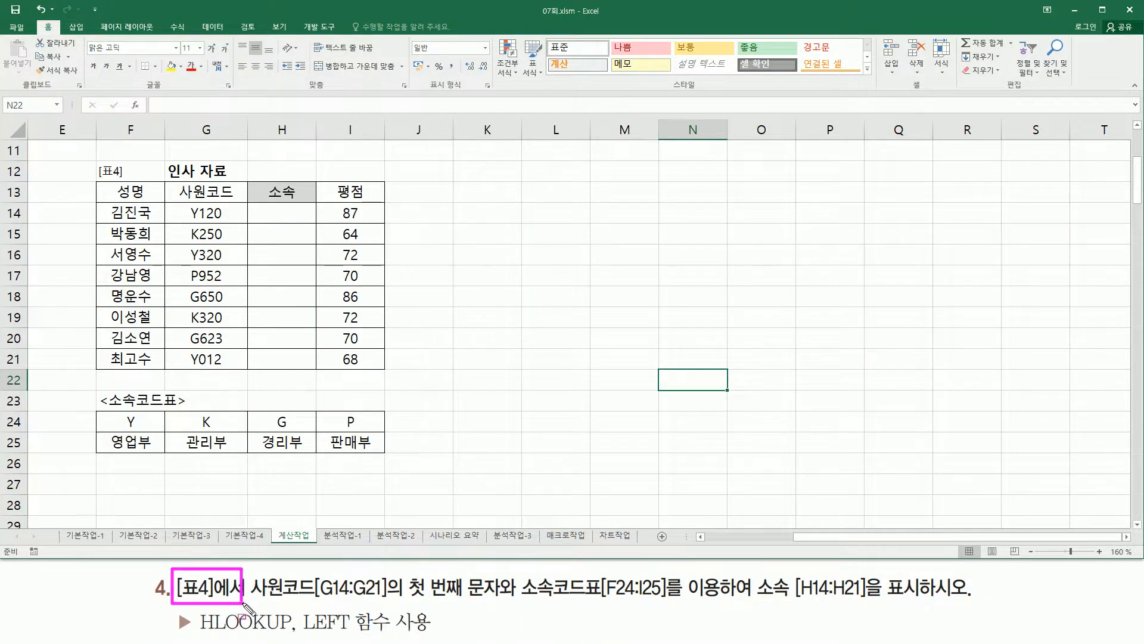
mouse_move(93, 156)
left_mouse_down()
mouse_move(102, 216)
mouse_move(390, 374)
left_mouse_up()
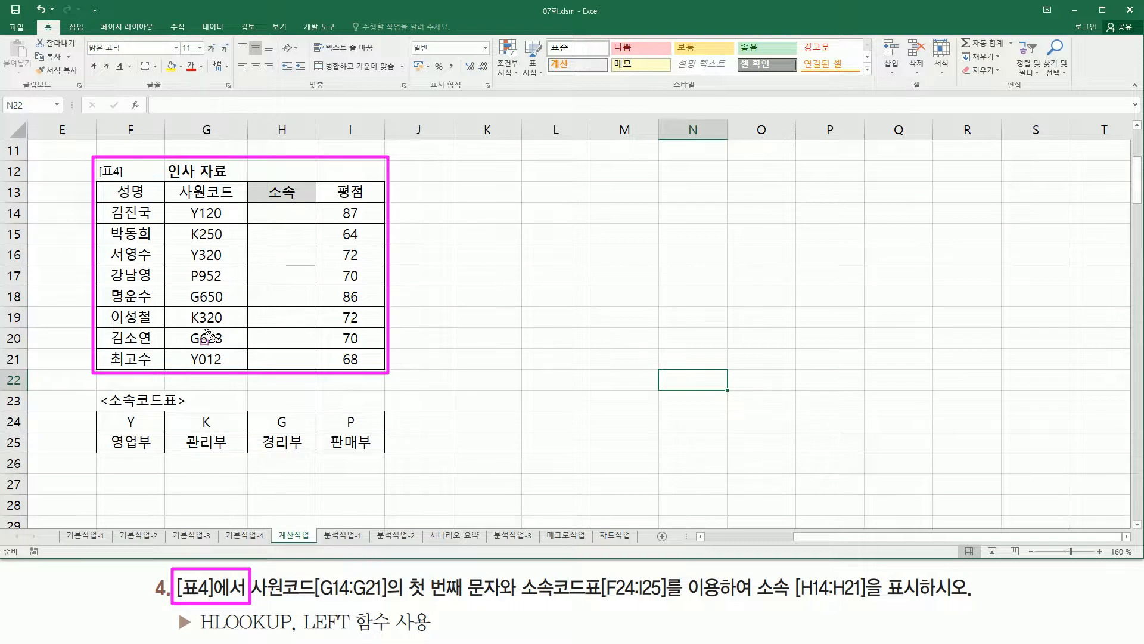
left_click_drag(253, 601, 392, 601)
left_click_drag(176, 186, 244, 200)
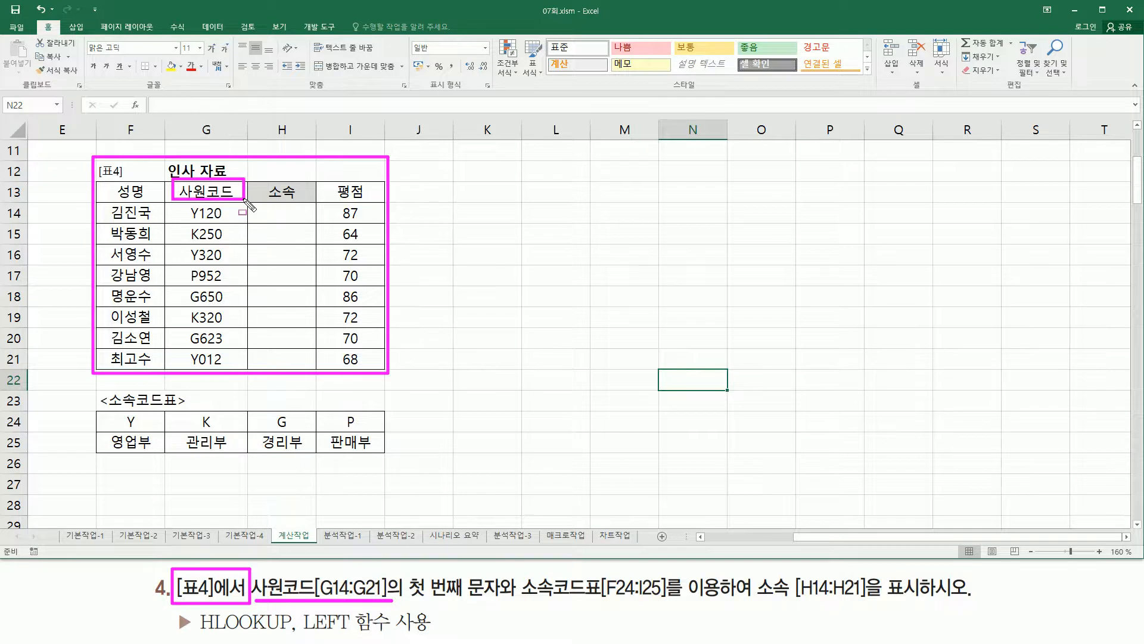
mouse_move(408, 581)
left_mouse_down()
mouse_move(405, 596)
mouse_move(417, 571)
mouse_move(433, 608)
mouse_move(655, 602)
left_mouse_up()
mouse_move(101, 399)
left_mouse_down()
mouse_move(152, 461)
mouse_move(411, 468)
mouse_move(386, 461)
left_mouse_up()
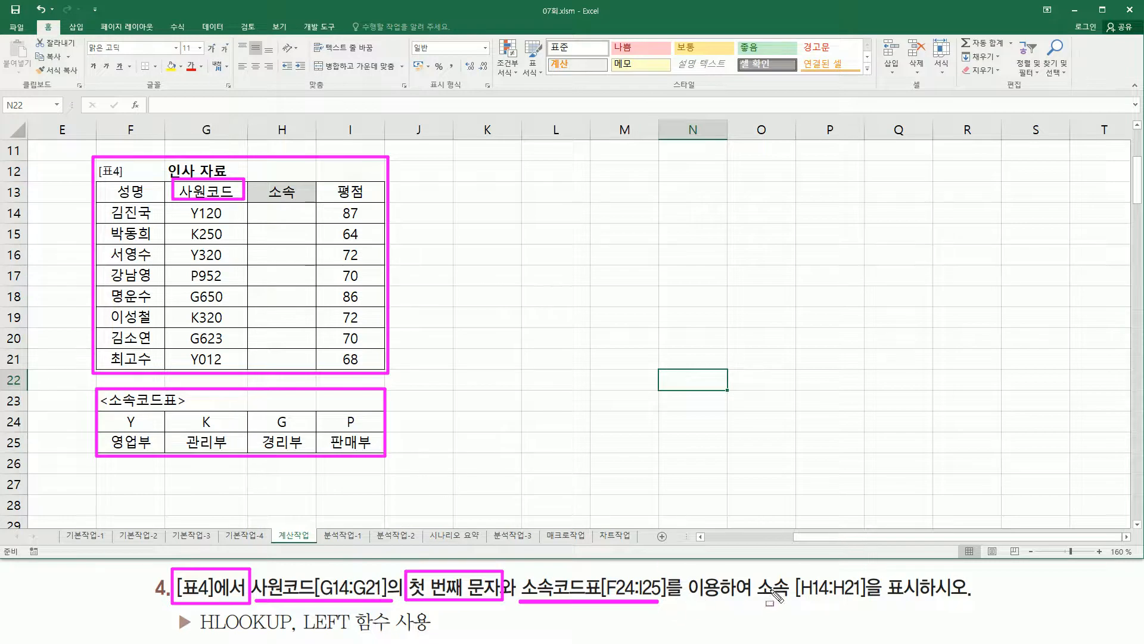
mouse_move(750, 566)
left_mouse_down()
mouse_move(875, 617)
mouse_move(872, 607)
left_mouse_up()
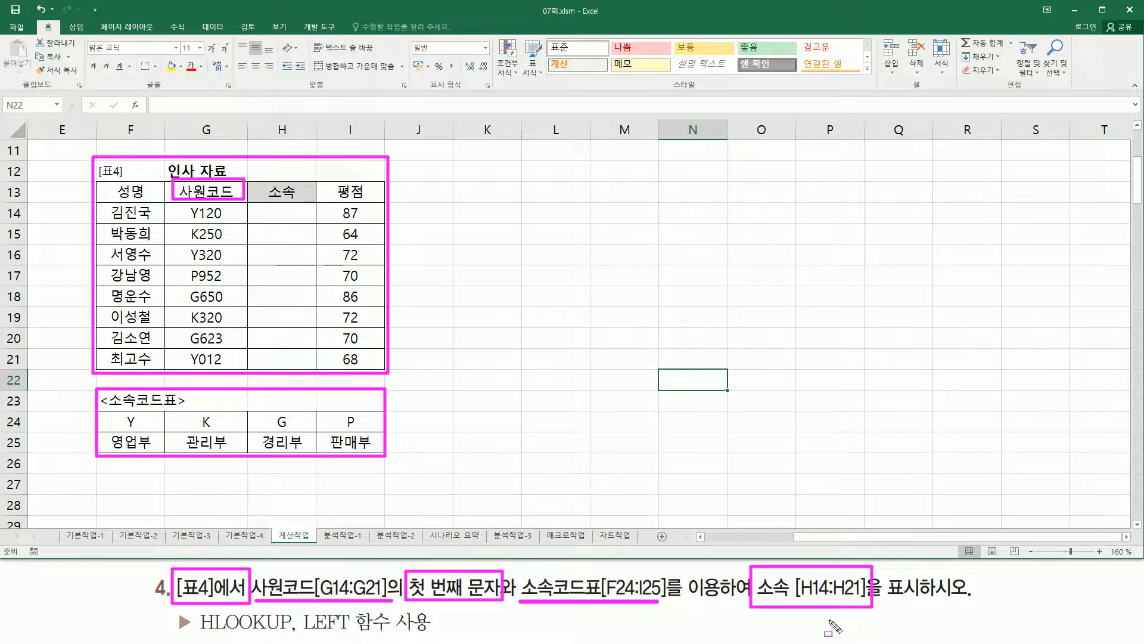
left_click_drag(267, 212, 302, 362)
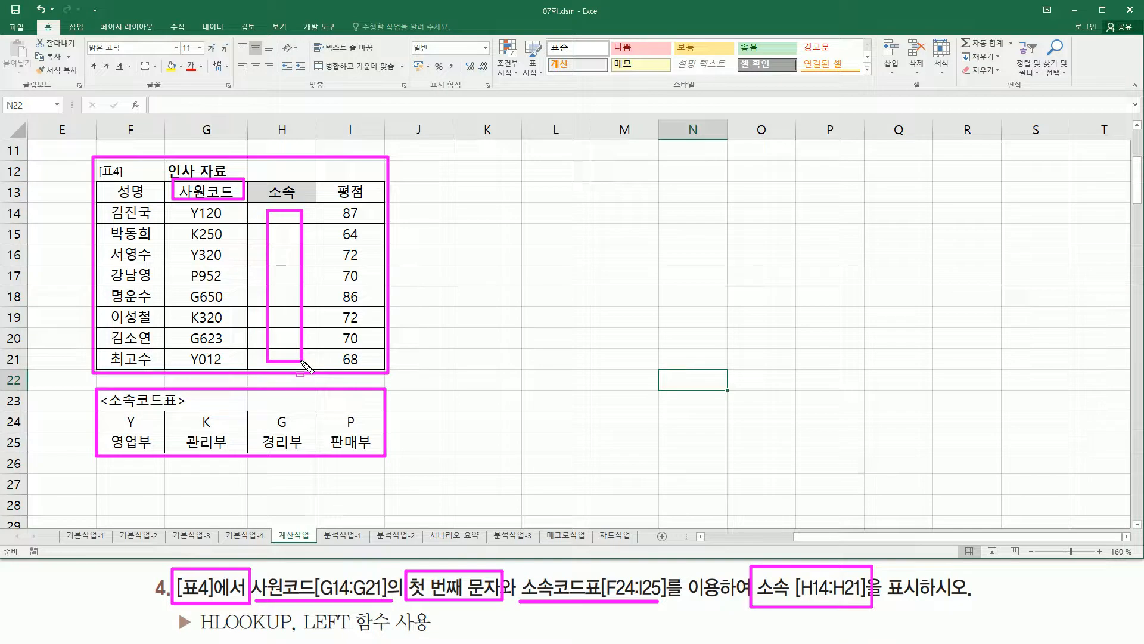
key("e")
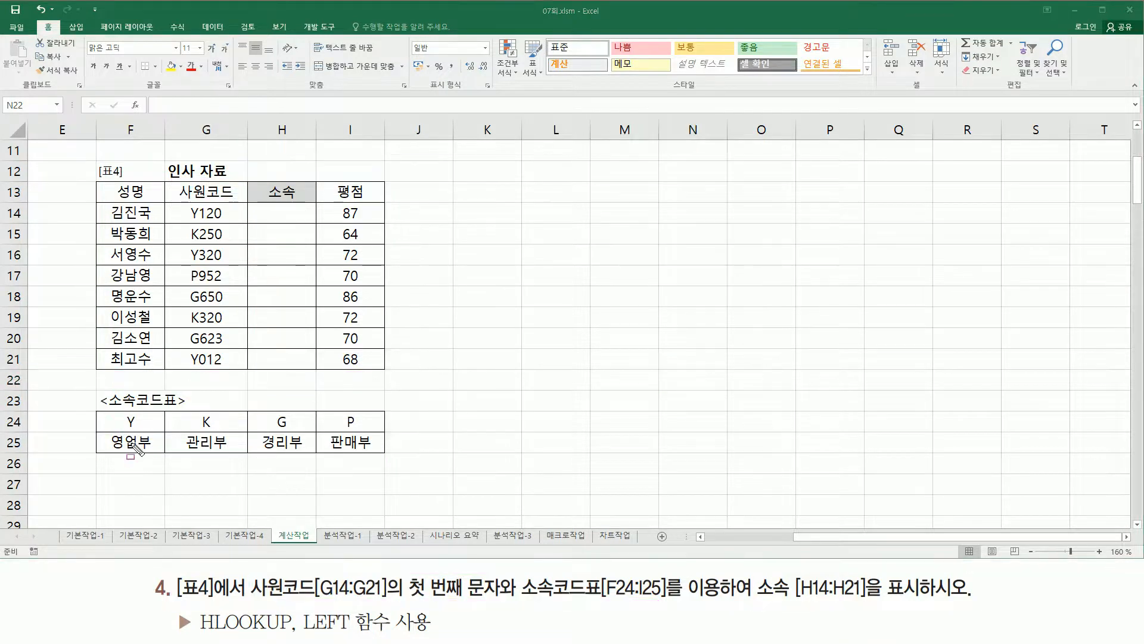
left_click_drag(95, 433, 388, 455)
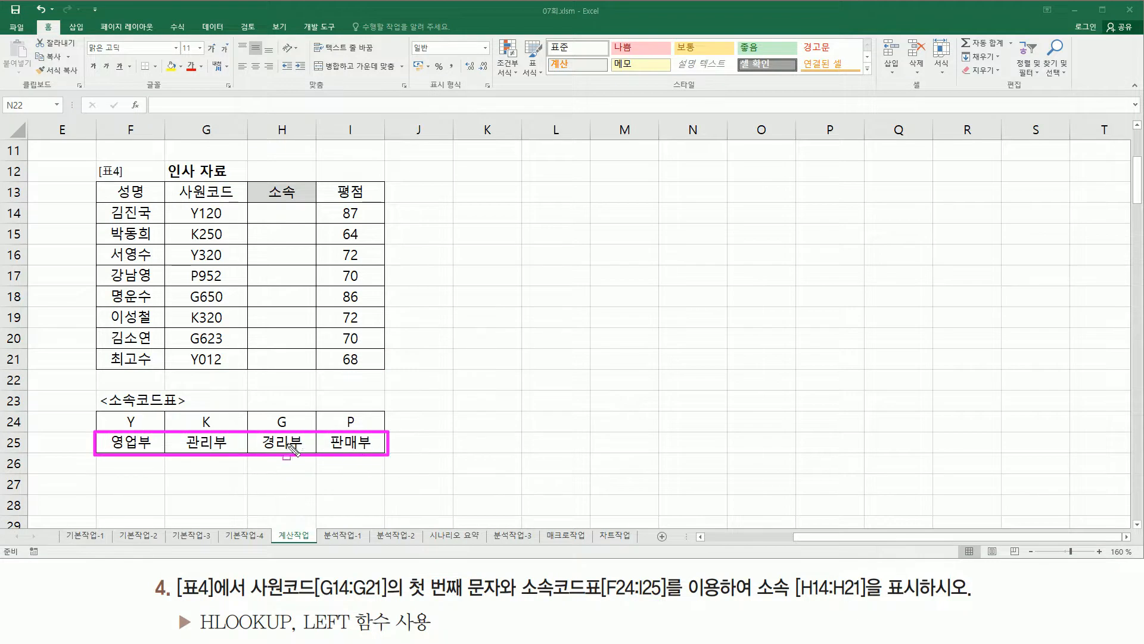
Step: Compare the 소속 range H14:H21 and the first letters of 사원코드 G14:G21 with the codes in F24:I24
left_click_drag(267, 205, 299, 363)
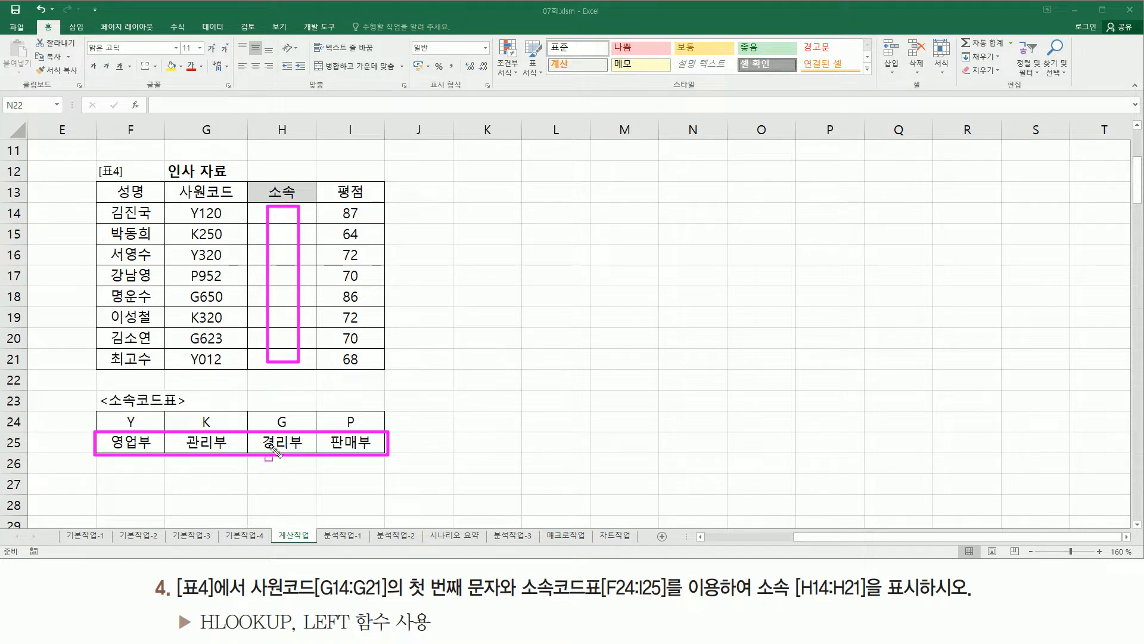
mouse_move(127, 410)
left_mouse_down()
mouse_move(140, 429)
mouse_move(213, 428)
left_mouse_up()
mouse_move(280, 405)
left_mouse_down()
mouse_move(288, 428)
mouse_move(356, 429)
left_mouse_up()
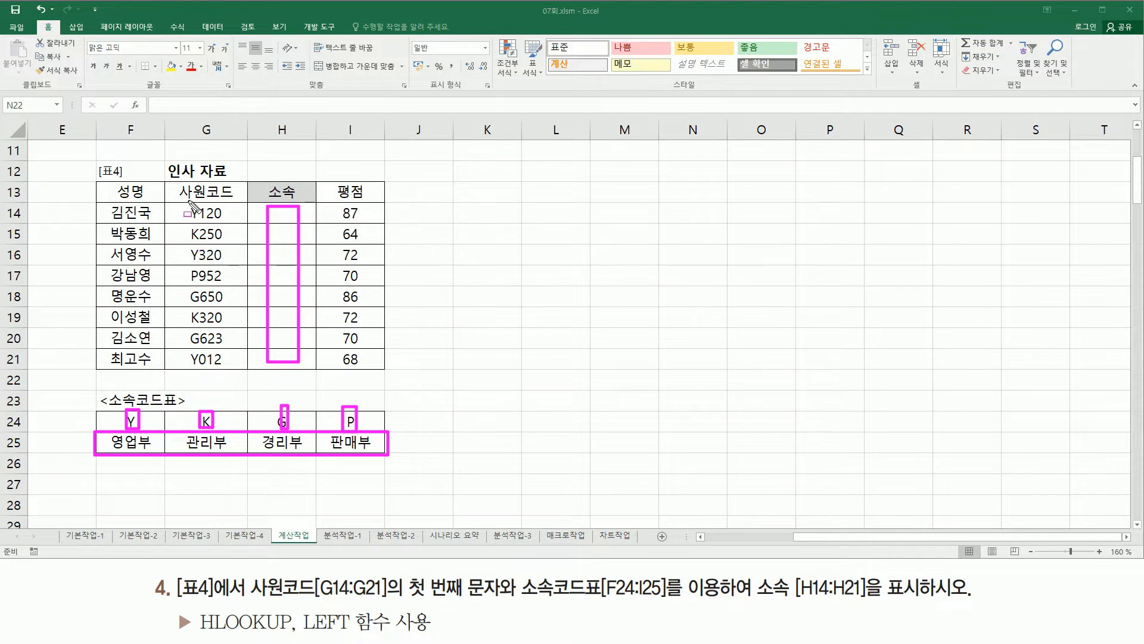
left_click_drag(186, 201, 209, 377)
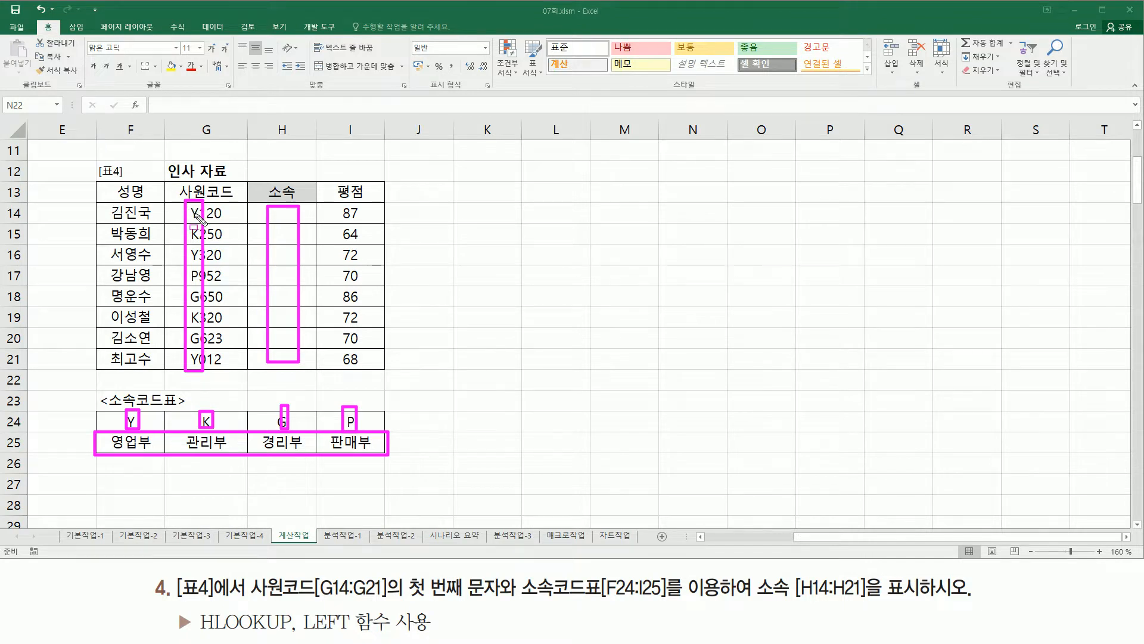
key("Escape")
Step: Enter =LEFT(G14, 1) in H14 and fill the formula down through H21
left_click(279, 214)
type("=LEFT(")
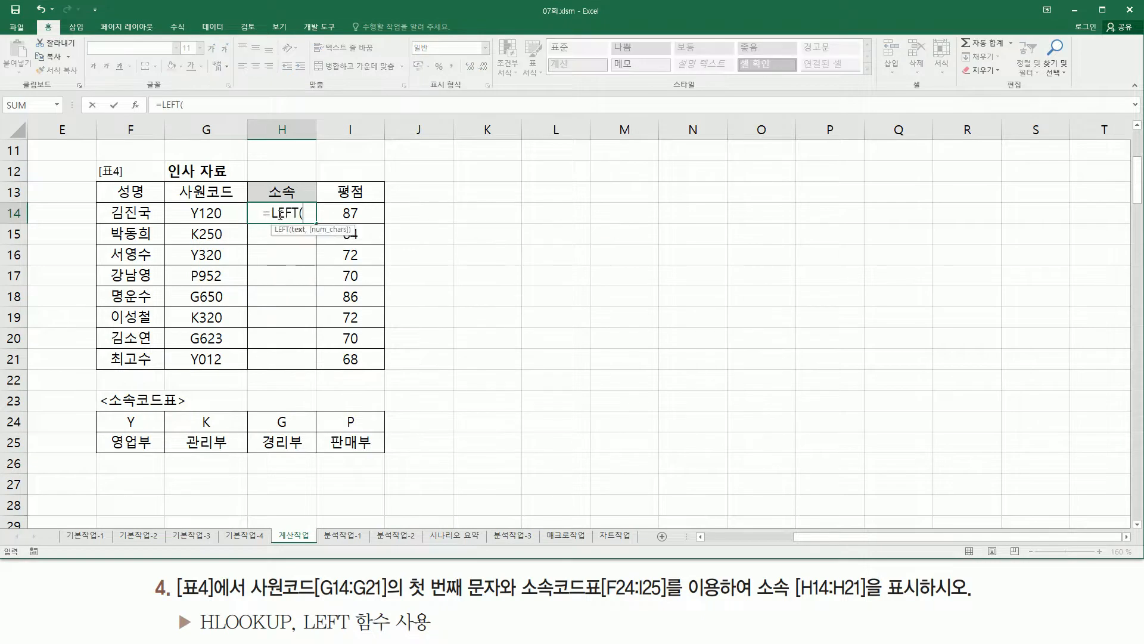
left_click(194, 213)
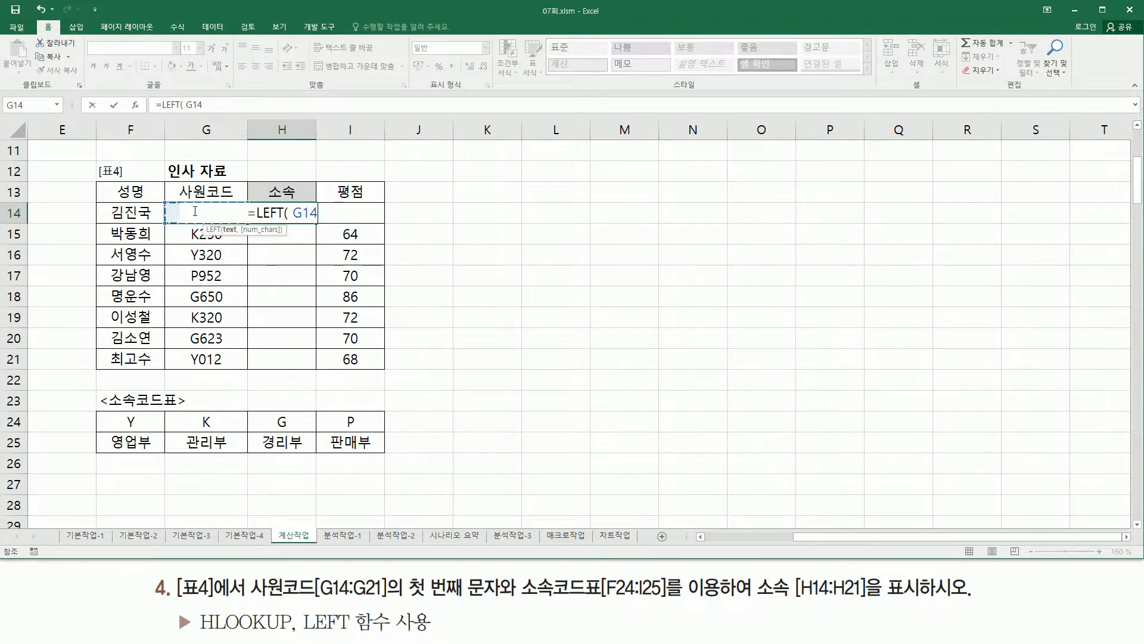
type(", 1")
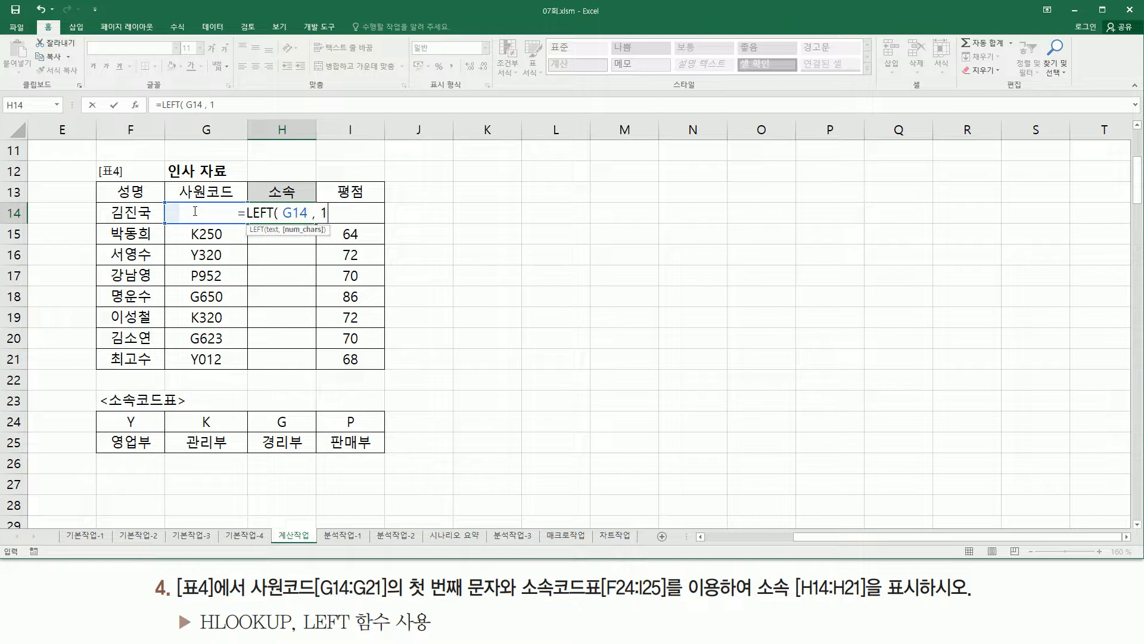
type(" )")
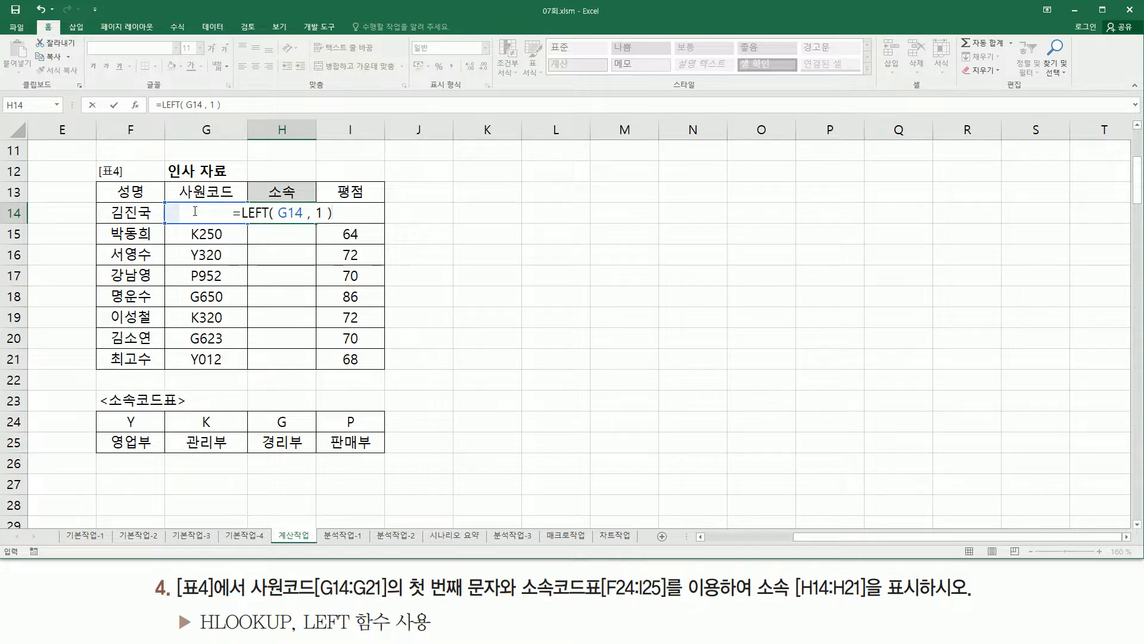
key("Return")
left_click(281, 213)
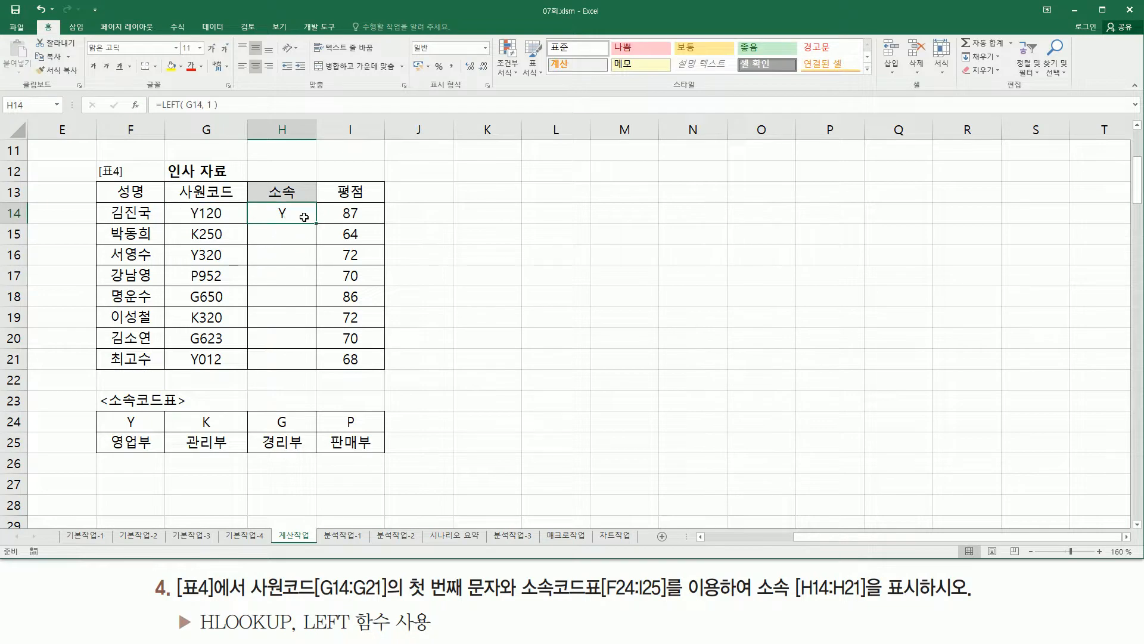
left_click_drag(316, 225, 315, 364)
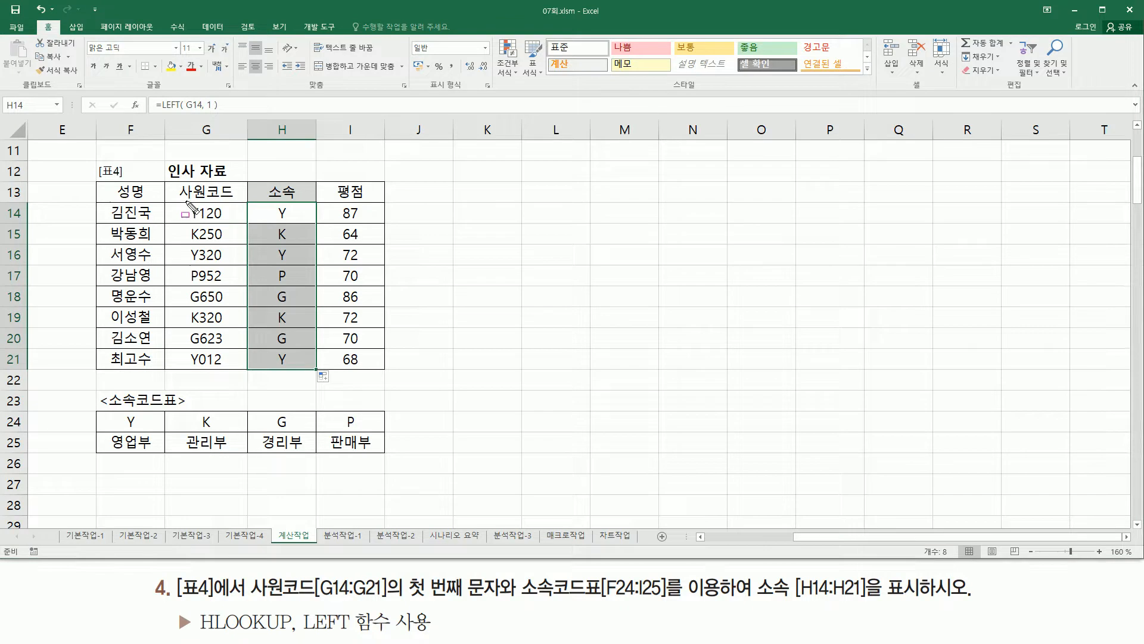
Step: Examine how the first letters in G14:G21 relate to the two rows of 소속코드표 F24:I25 and the required HLOOKUP function
left_click_drag(186, 201, 204, 370)
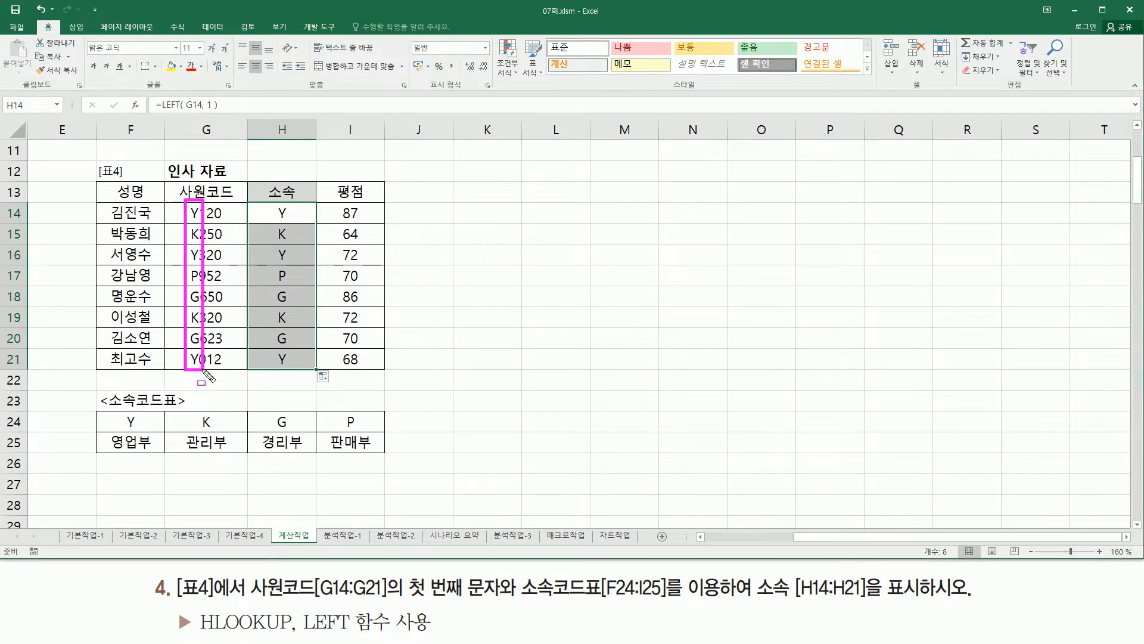
mouse_move(93, 409)
left_mouse_down()
mouse_move(100, 435)
mouse_move(387, 456)
left_mouse_up()
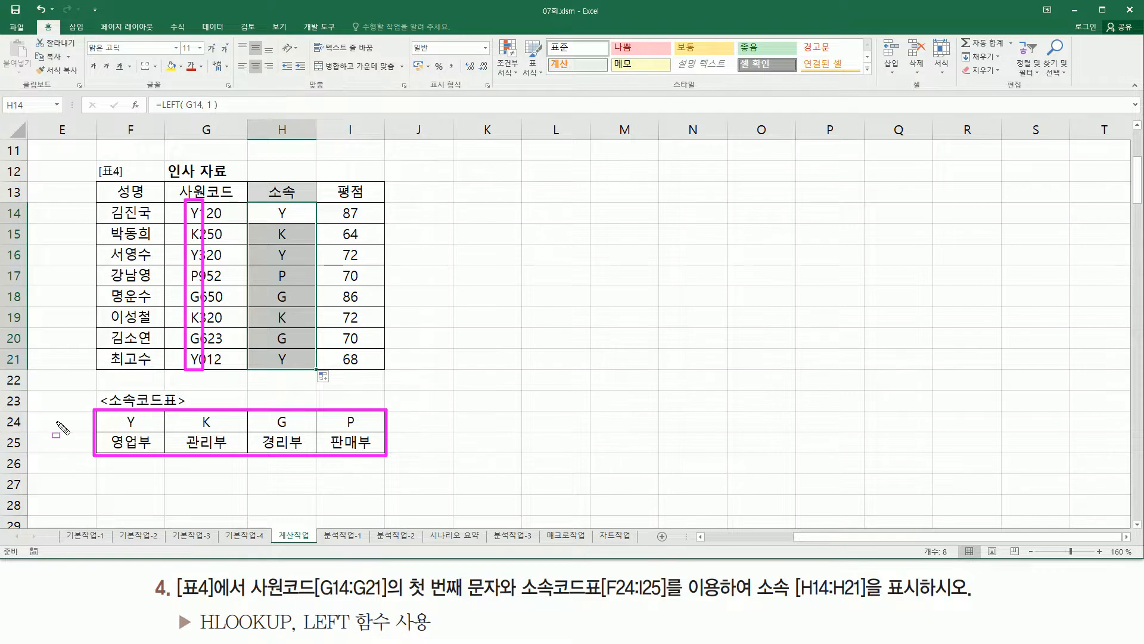
left_click_drag(56, 421, 426, 419)
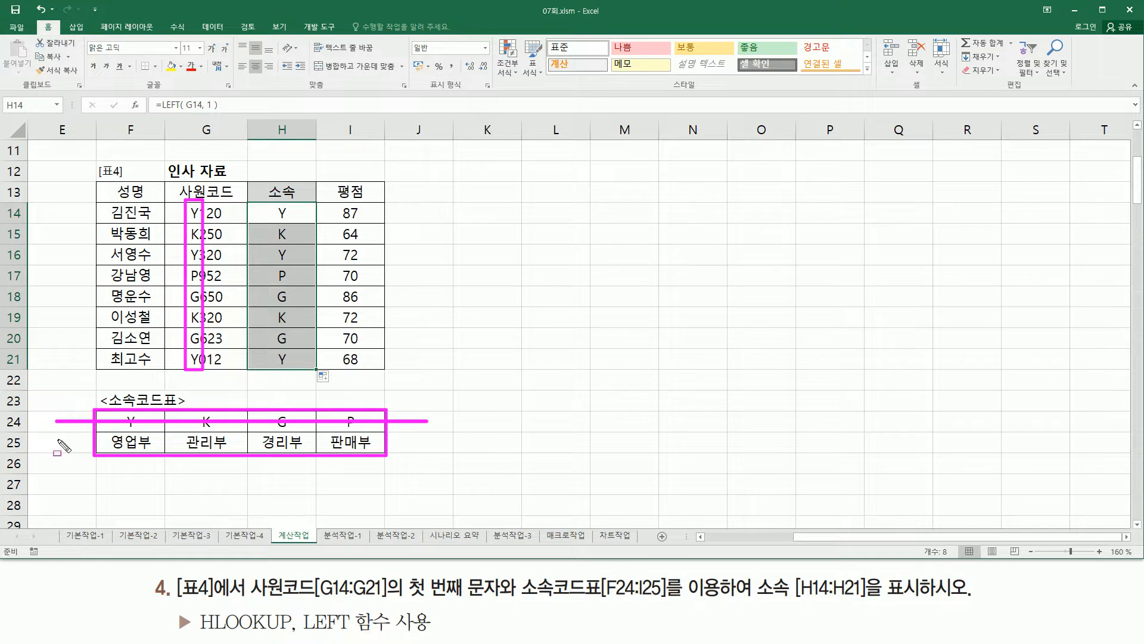
left_click_drag(58, 443, 428, 443)
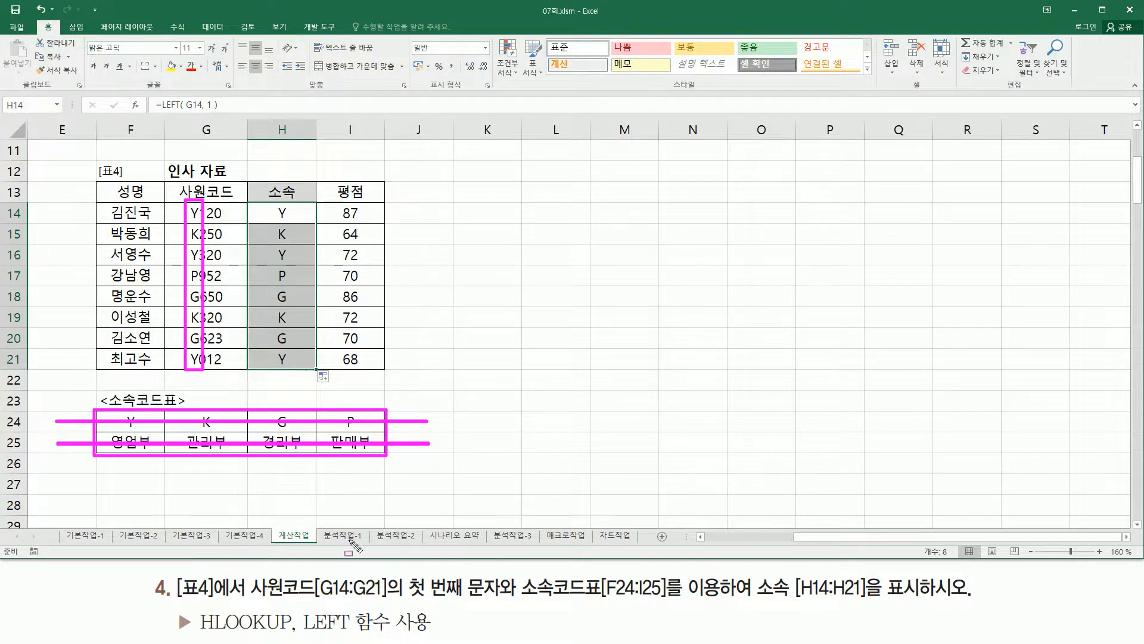
mouse_move(196, 604)
left_mouse_down()
mouse_move(205, 626)
mouse_move(297, 638)
left_mouse_up()
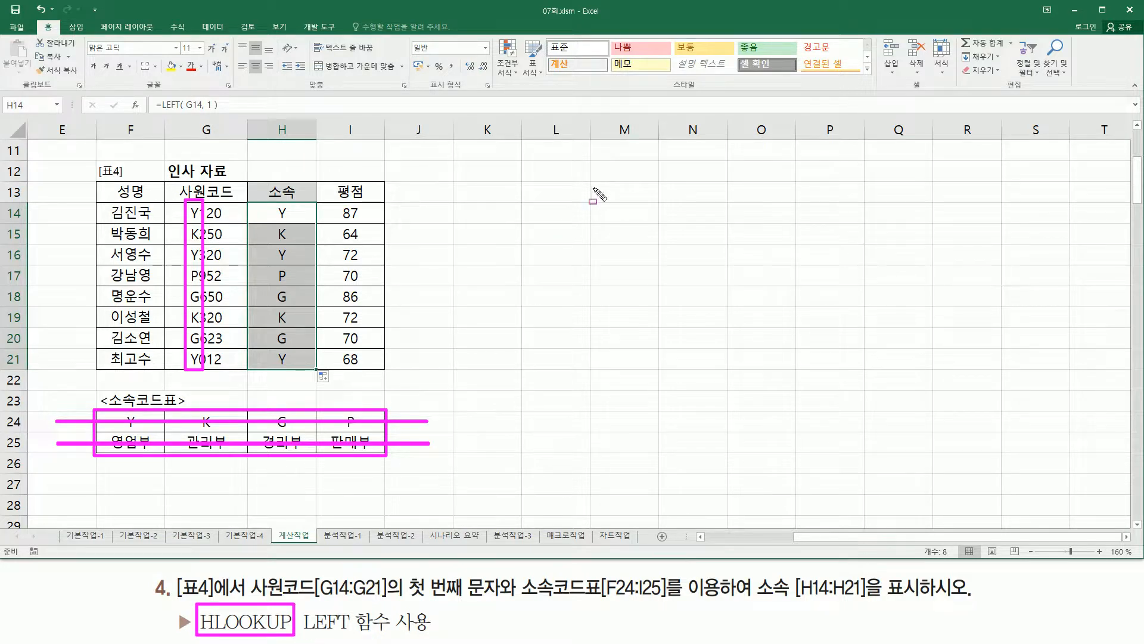
key("Escape")
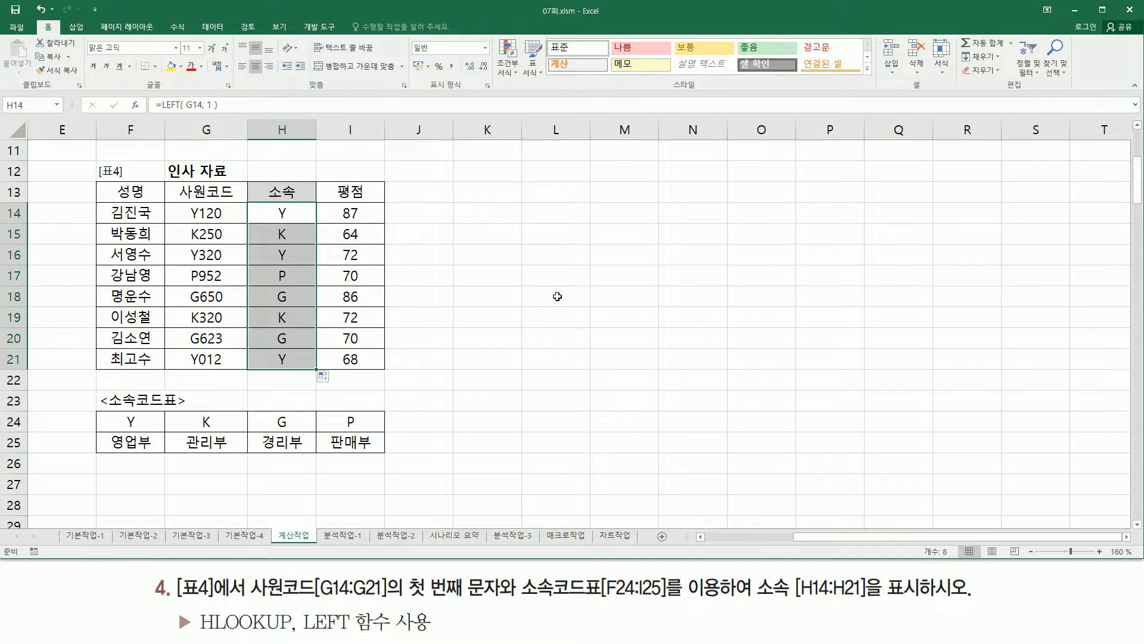
Step: Write the syntax note "hlookup( 찾을값 , 참조범위 , 행번호 , 옵션 )" in K16
left_click(488, 258)
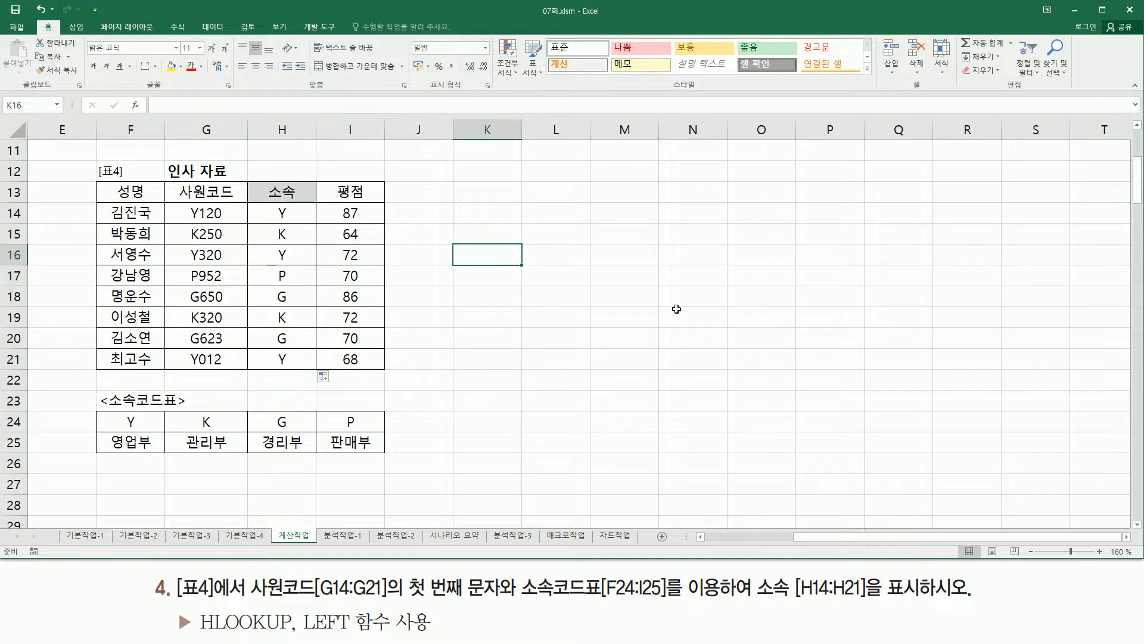
type("hlookup")
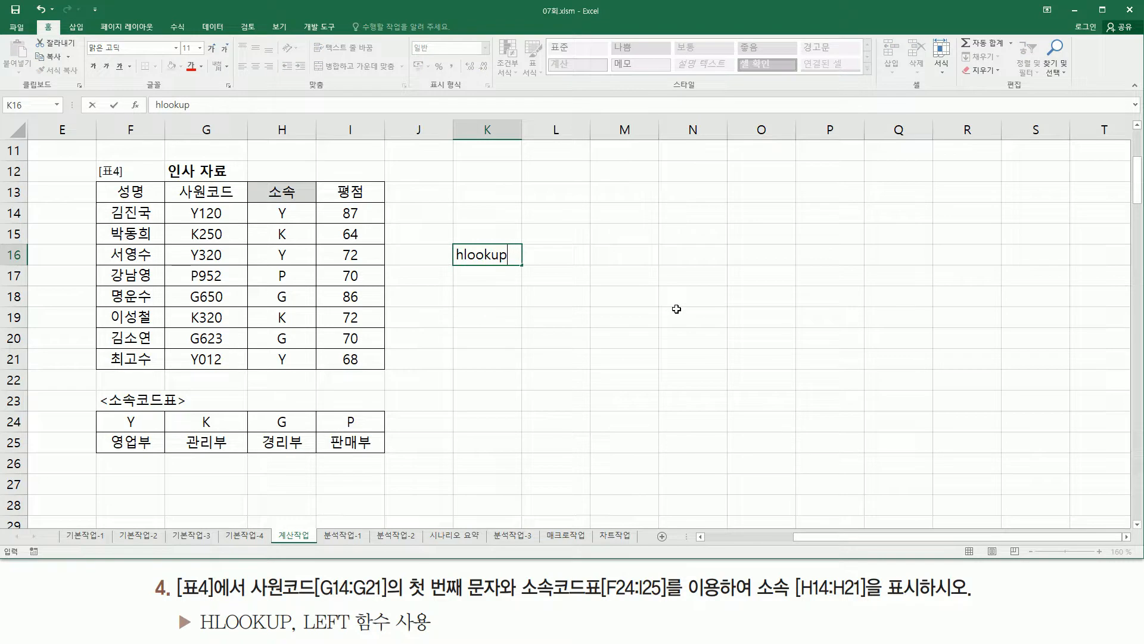
type("( 찾ㄱ")
key("BackSpace")
type("을값, 참조범위 ")
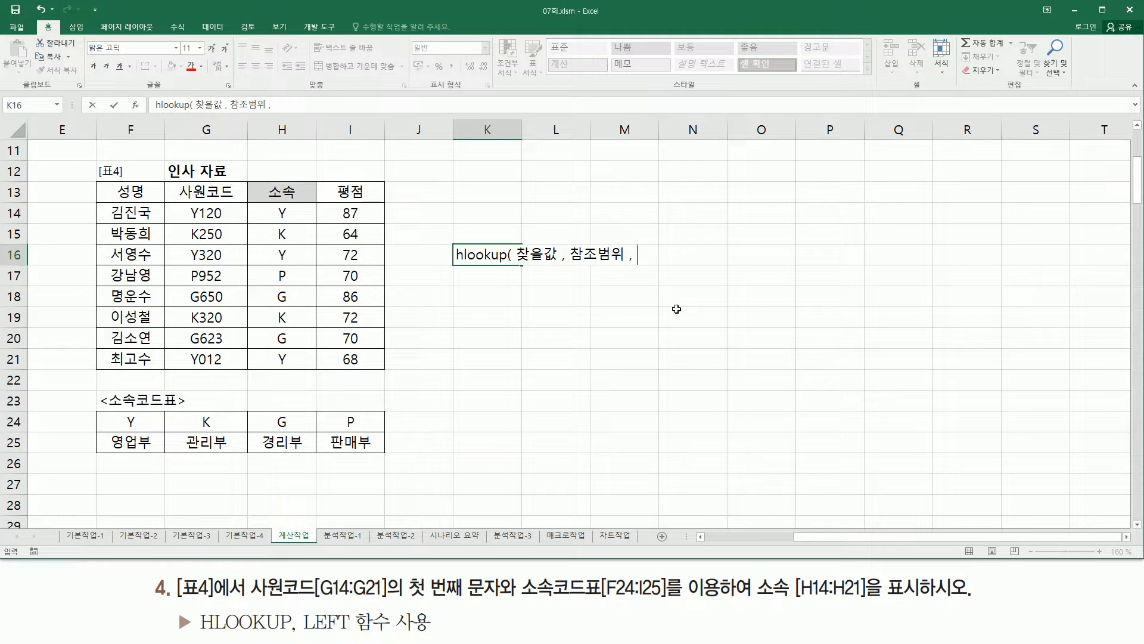
type(", 해버")
key("BackSpace")
key("BackSpace")
key("BackSpace")
type("해")
type("ㅂ")
type("번호 ")
type(", 옵션 ")
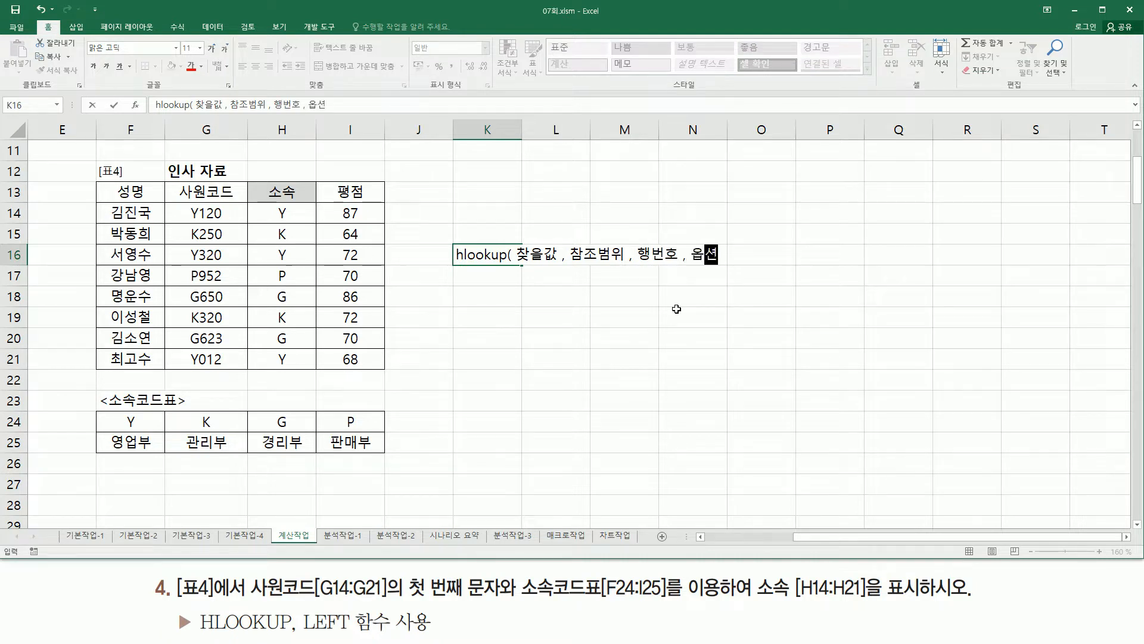
type(")")
key("Return")
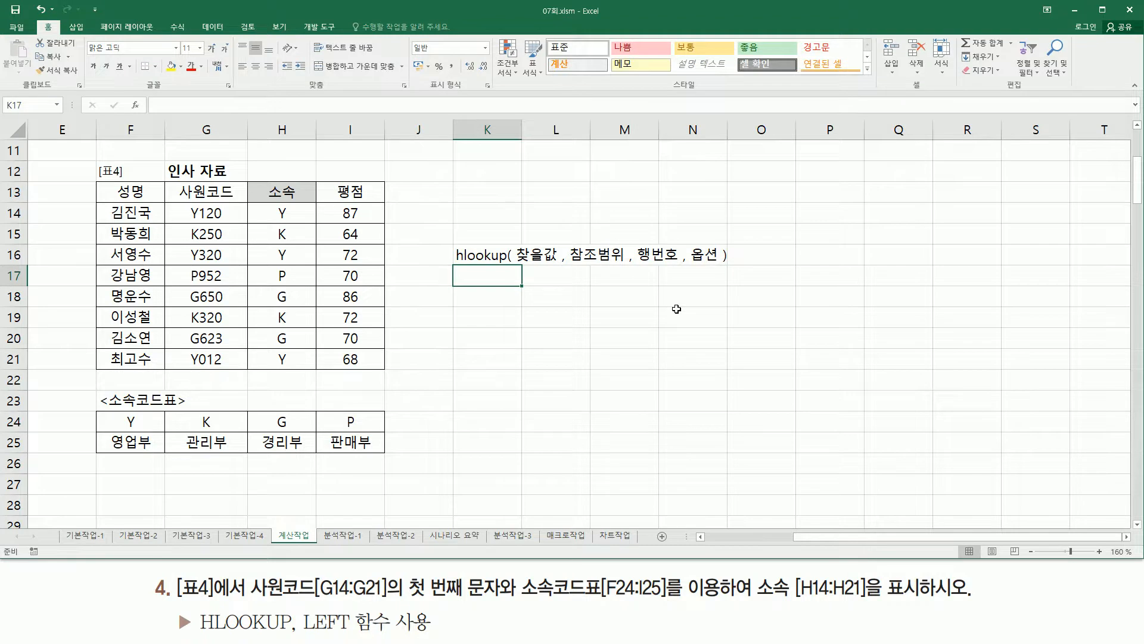
Step: List the 옵션 values below the hlookup note, with TRUE(생략) in L18 and FALSE in L19
key("Down")
key("Right")
type("tr")
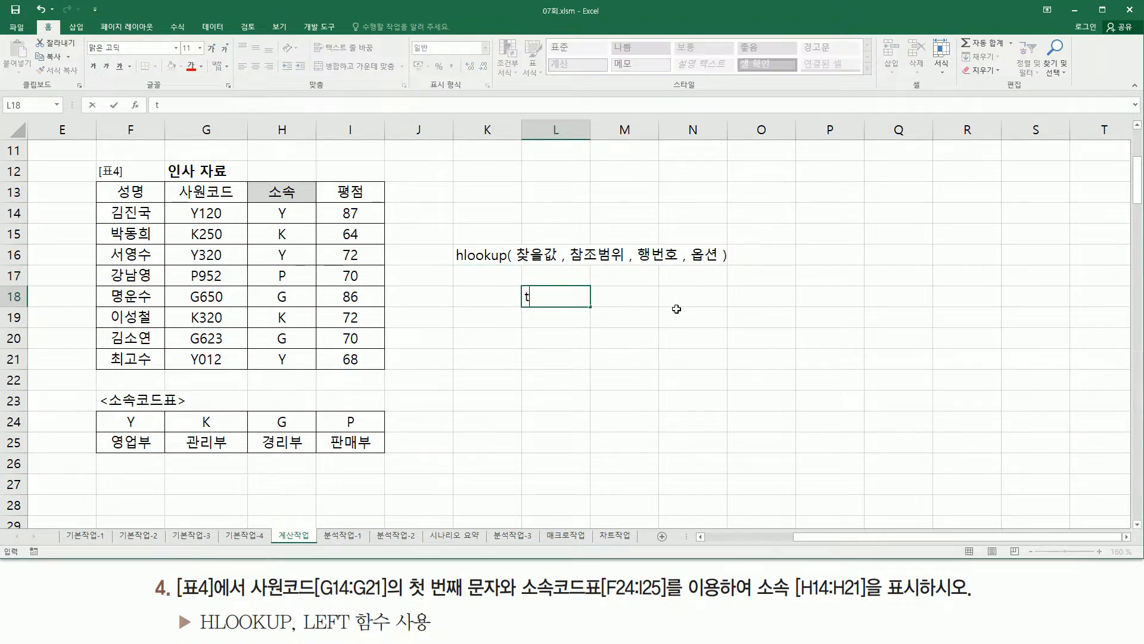
key("Return")
type("false")
key("shift+Return")
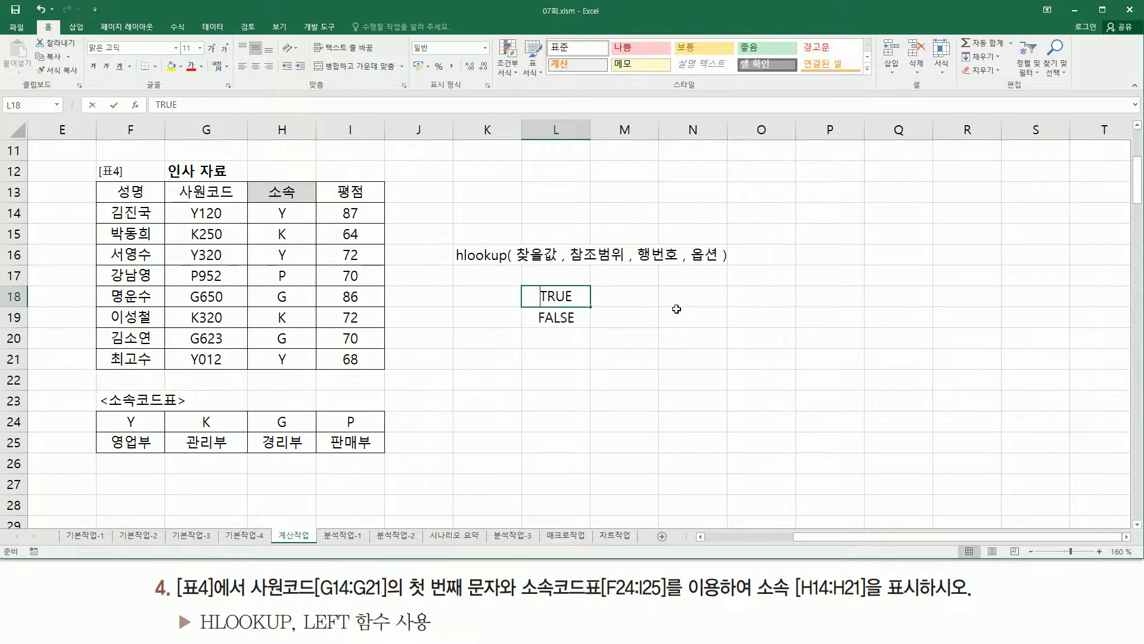
key("F2")
type("(생랴")
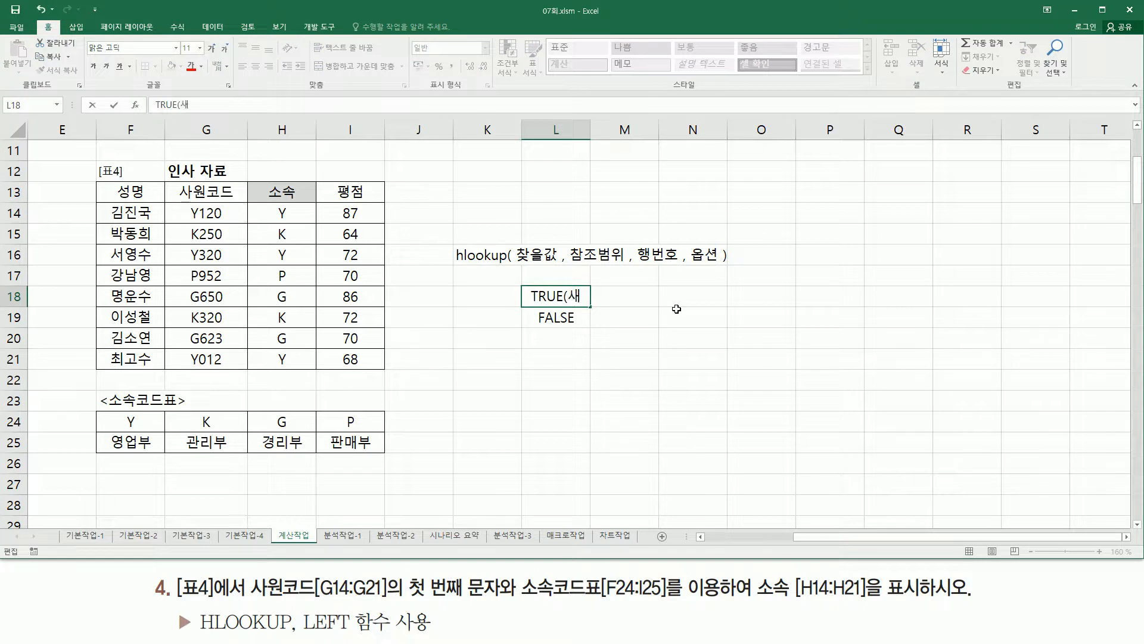
type(")")
key("Return")
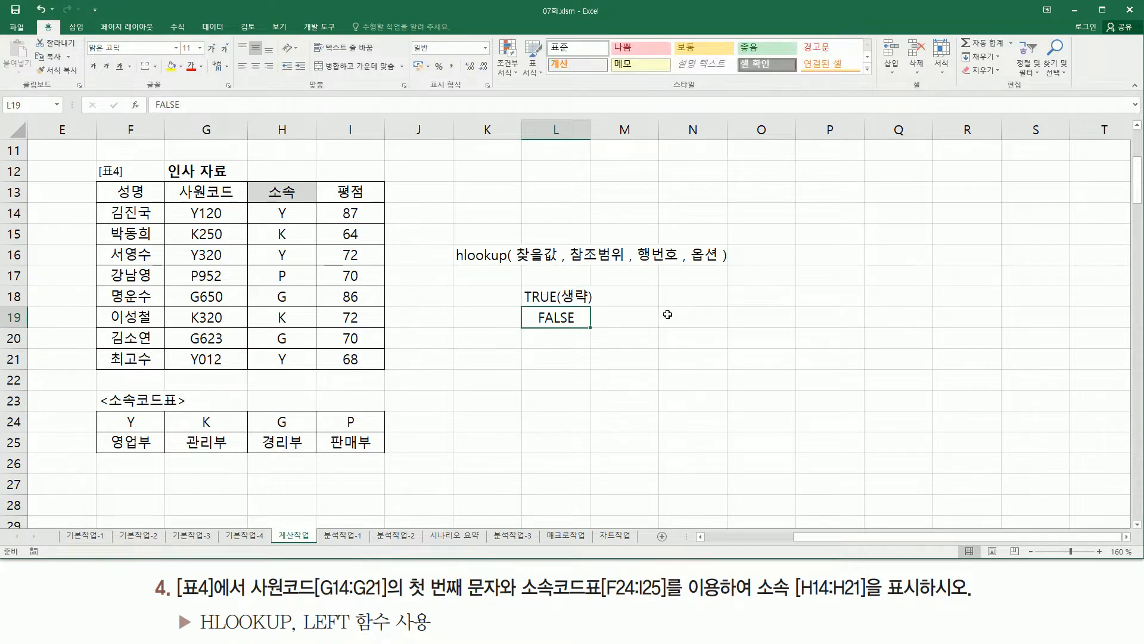
Step: Review the option values in L18:L19 against the 찾을값 and 참조범위 arguments of the hlookup note
left_click_drag(582, 297, 522, 314)
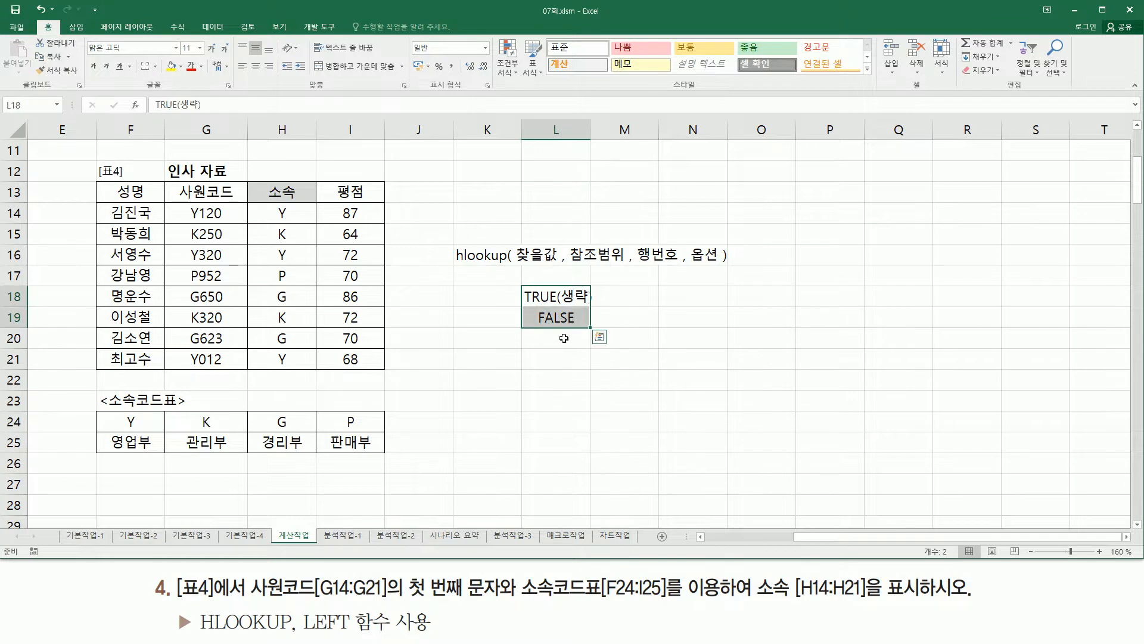
mouse_move(513, 239)
left_mouse_down()
mouse_move(560, 269)
mouse_move(627, 266)
left_mouse_up()
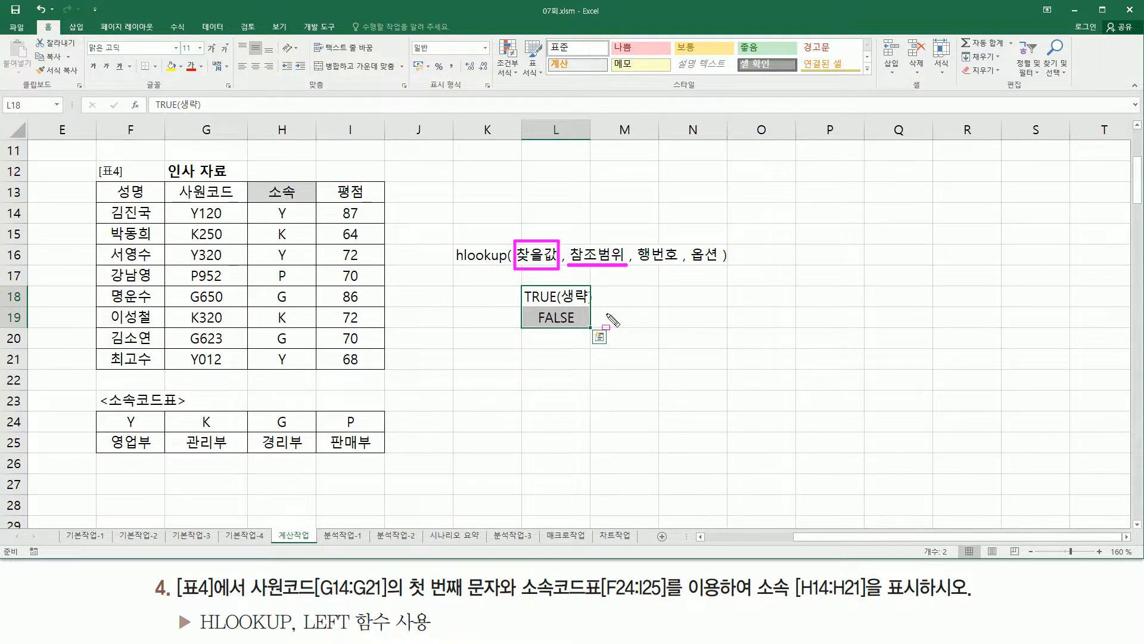
key("Escape")
Step: Describe the options by entering 근사값 in M18 and "정확하게 일치하는 값" in M19
left_click(643, 298)
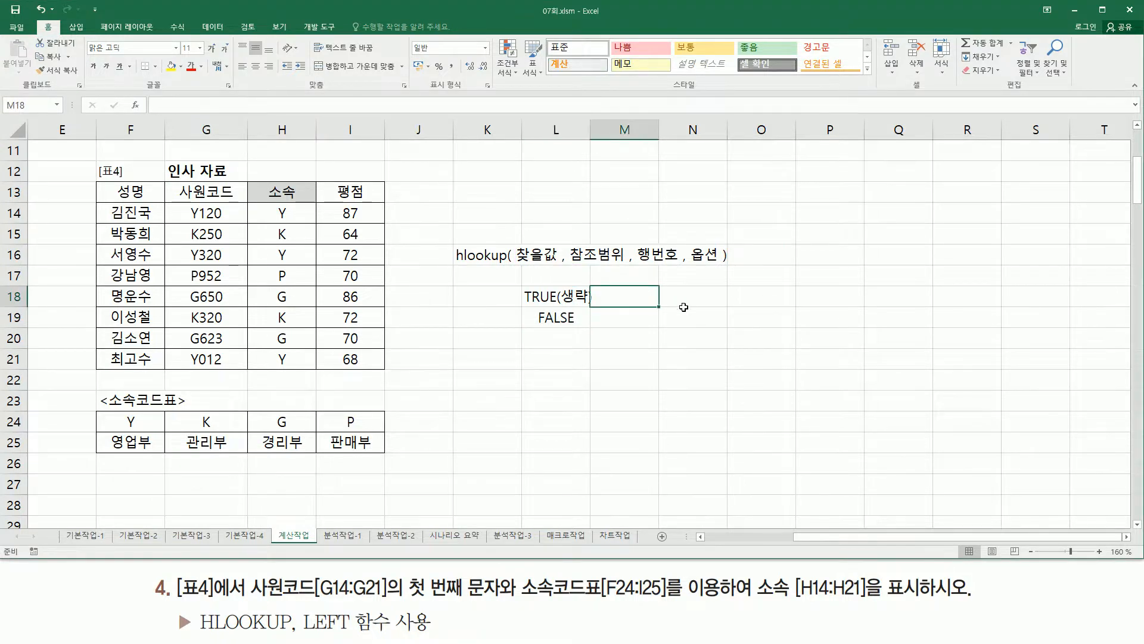
type("삭")
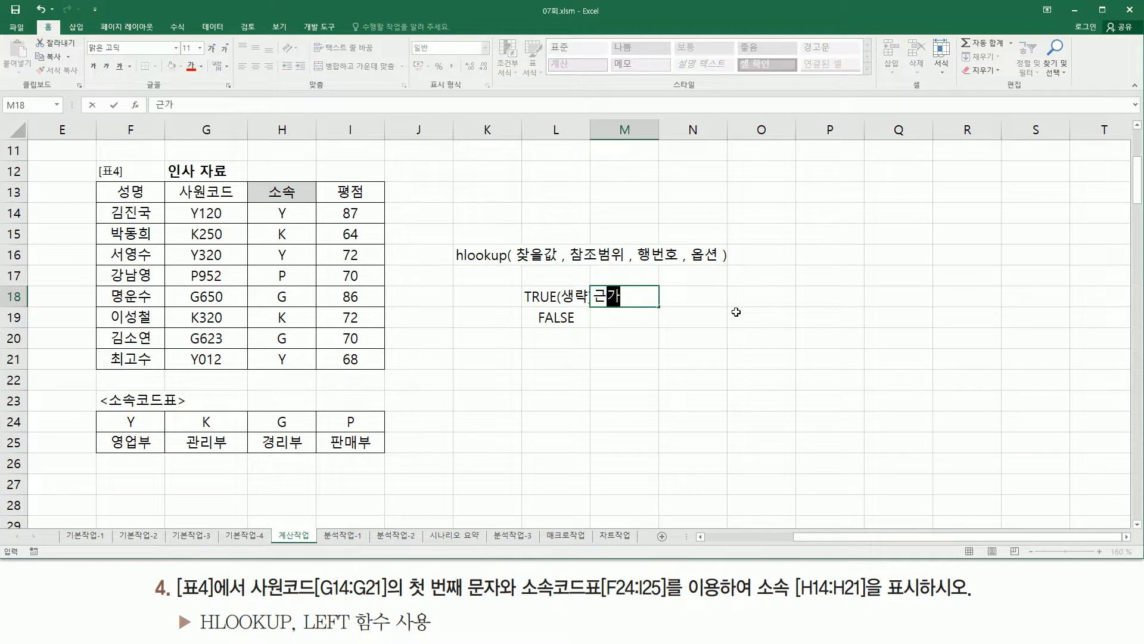
key("BackSpace")
key("BackSpace")
key("BackSpace")
type("그")
type("사값")
key("Return")
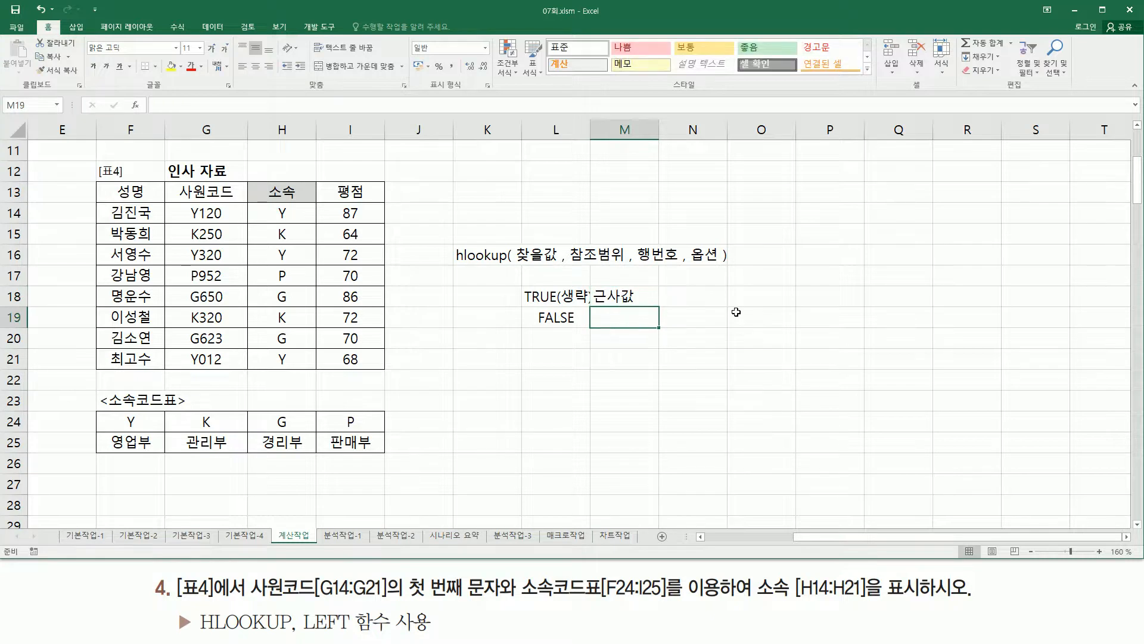
type("정확하")
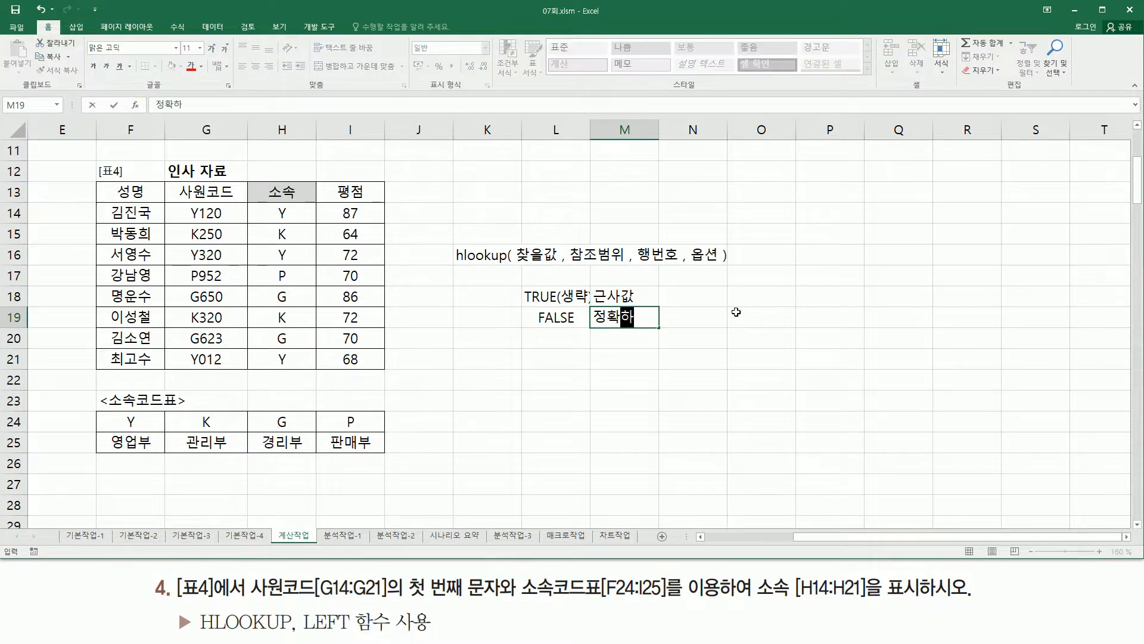
type("게 ㅇ치하는 값")
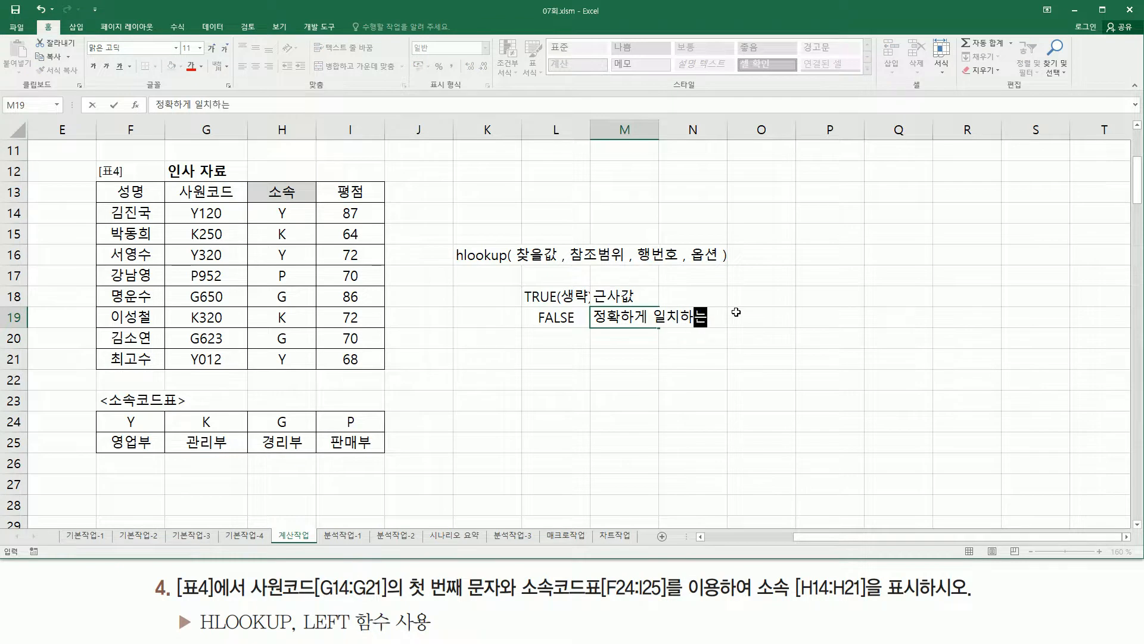
key("Return")
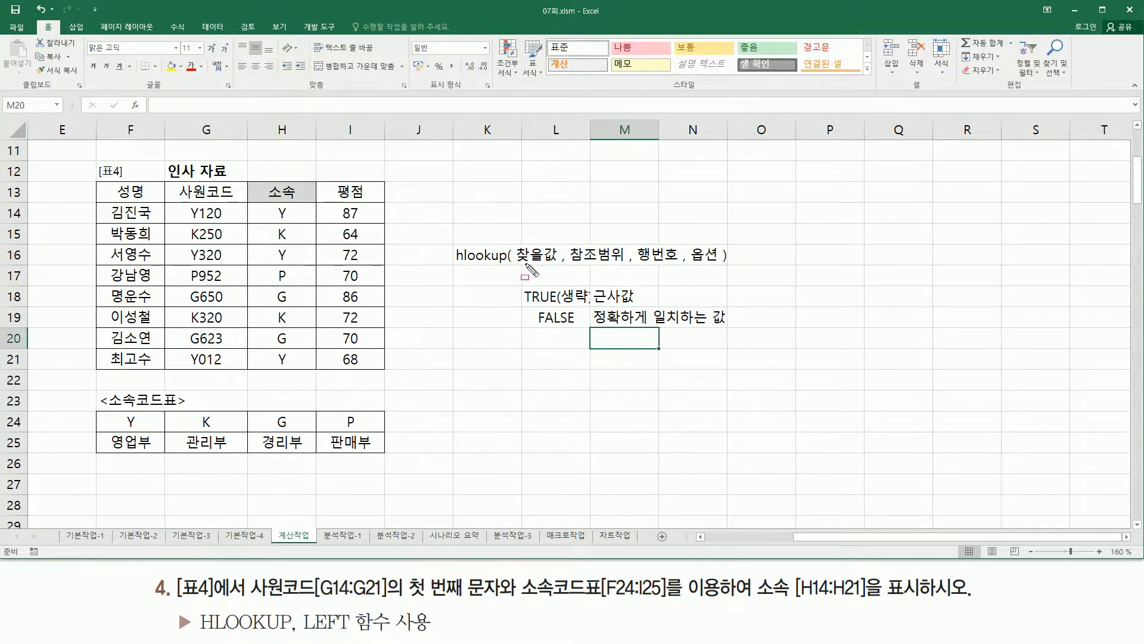
Step: Compare the extracted codes in H14:H21 with the F24:I24 codes to judge whether 근사값 or an exact match applies
left_click_drag(517, 262, 624, 266)
left_click_drag(595, 305, 726, 325)
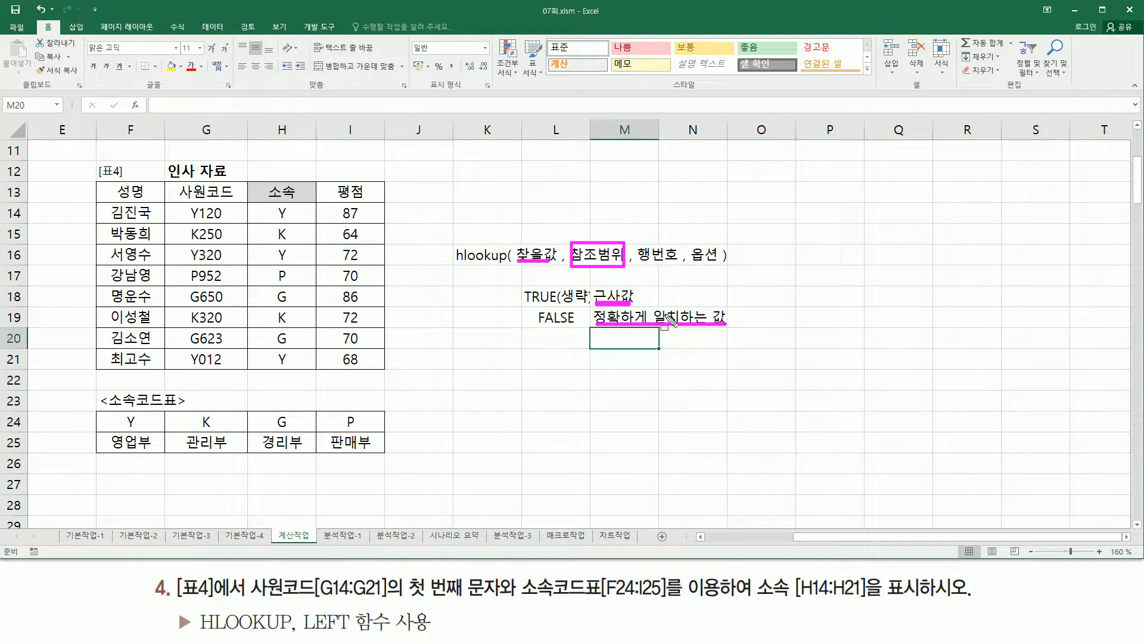
mouse_move(276, 205)
left_mouse_down()
mouse_move(298, 293)
mouse_move(293, 370)
left_mouse_up()
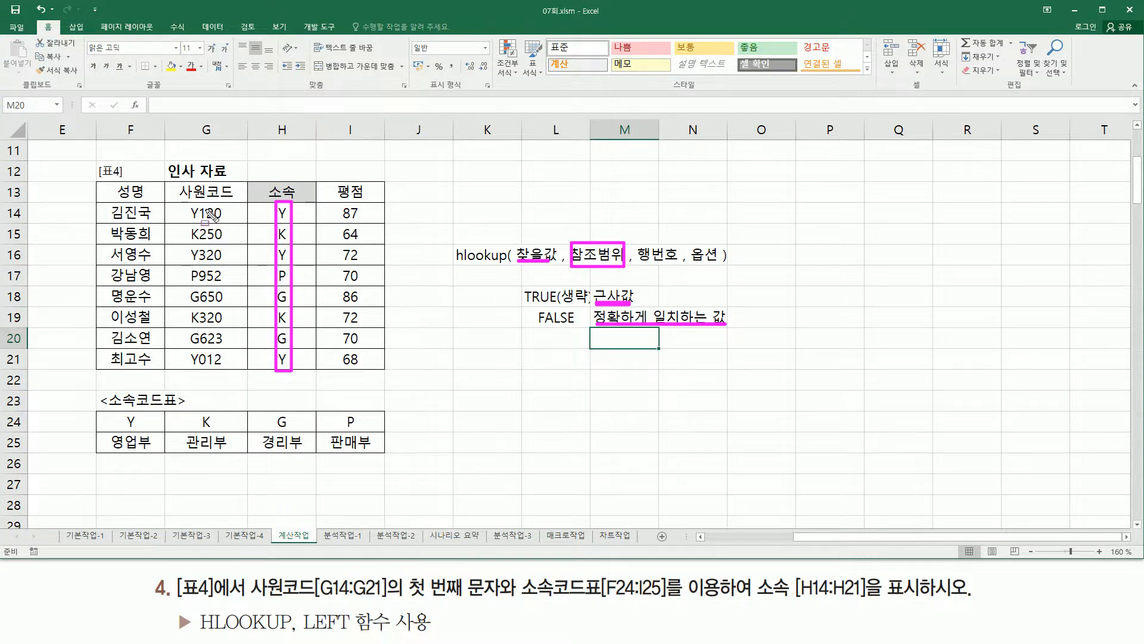
left_click_drag(88, 410, 396, 451)
left_click_drag(114, 428, 378, 428)
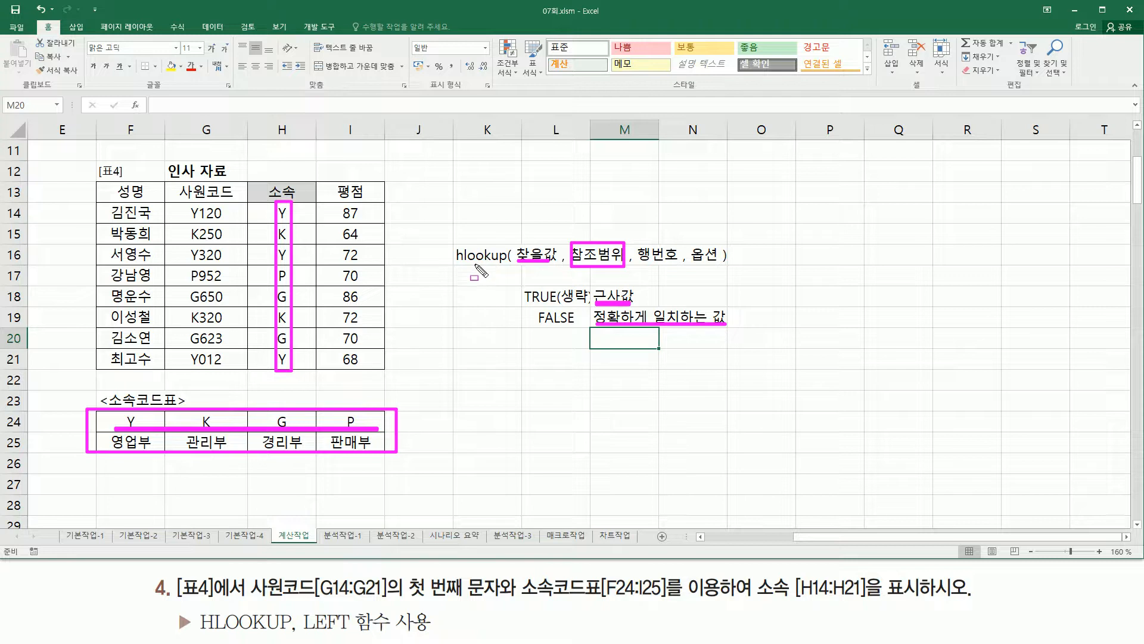
Step: Review the 옵션 argument of the hlookup note together with its FALSE choice in L19
left_click_drag(690, 266, 720, 266)
mouse_move(533, 308)
left_mouse_down()
mouse_move(534, 320)
mouse_move(584, 329)
left_mouse_up()
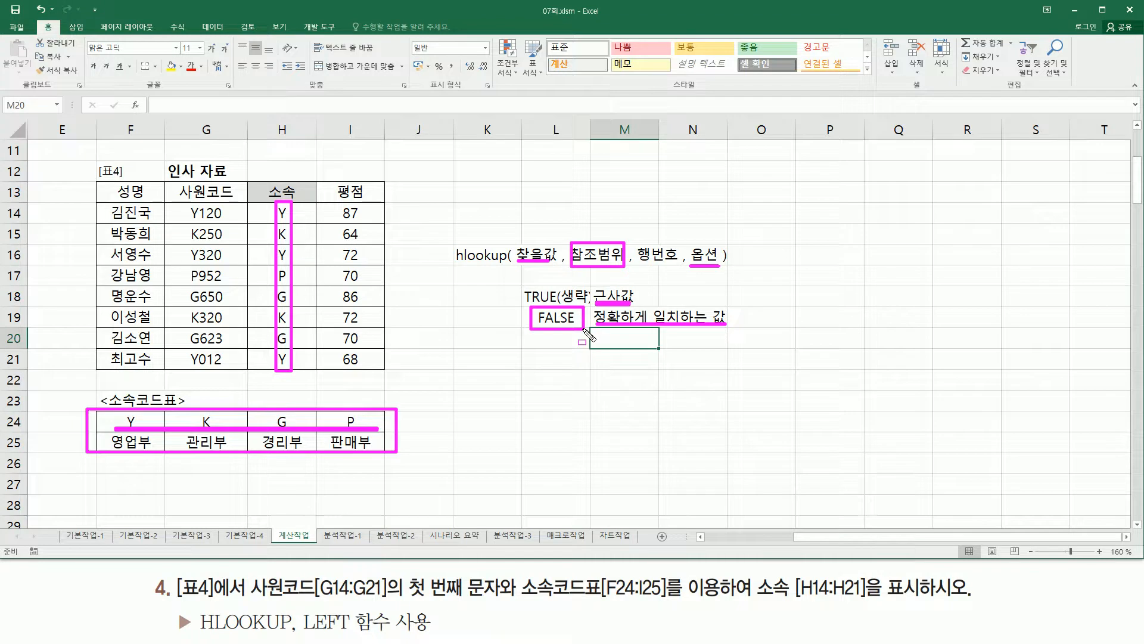
key("Escape")
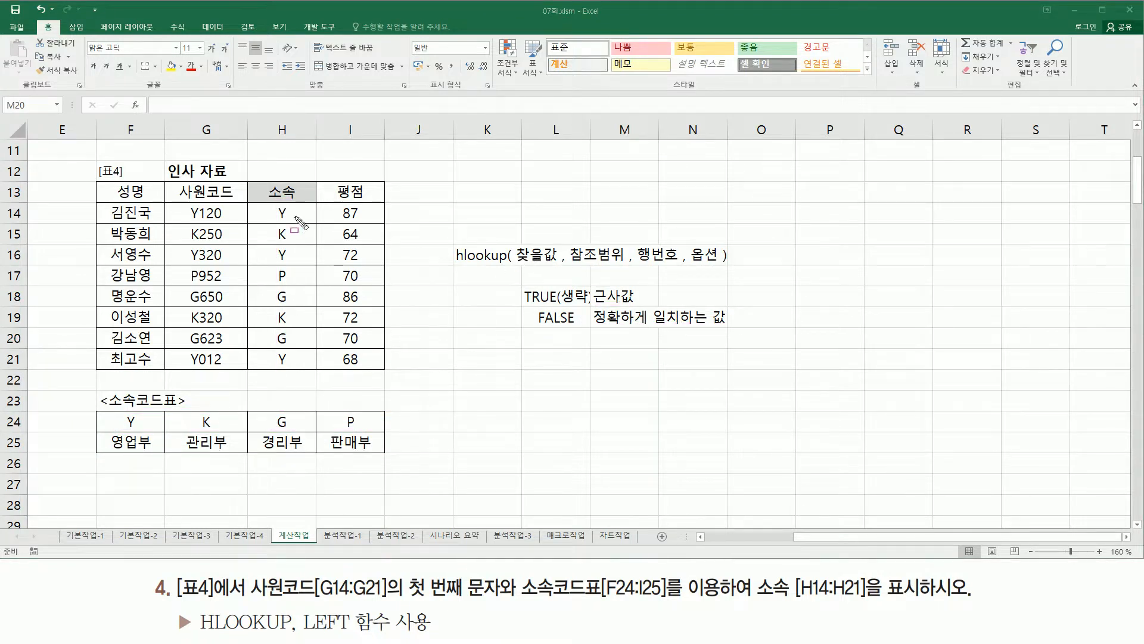
Step: Examine how the 찾을값 codes in H14:H18 each use the same 참조범위 F24:I25, to judge whether the range must be fixed
left_click_drag(276, 203, 295, 225)
mouse_move(515, 263)
left_mouse_down()
mouse_move(566, 264)
mouse_move(625, 238)
mouse_move(627, 270)
left_mouse_up()
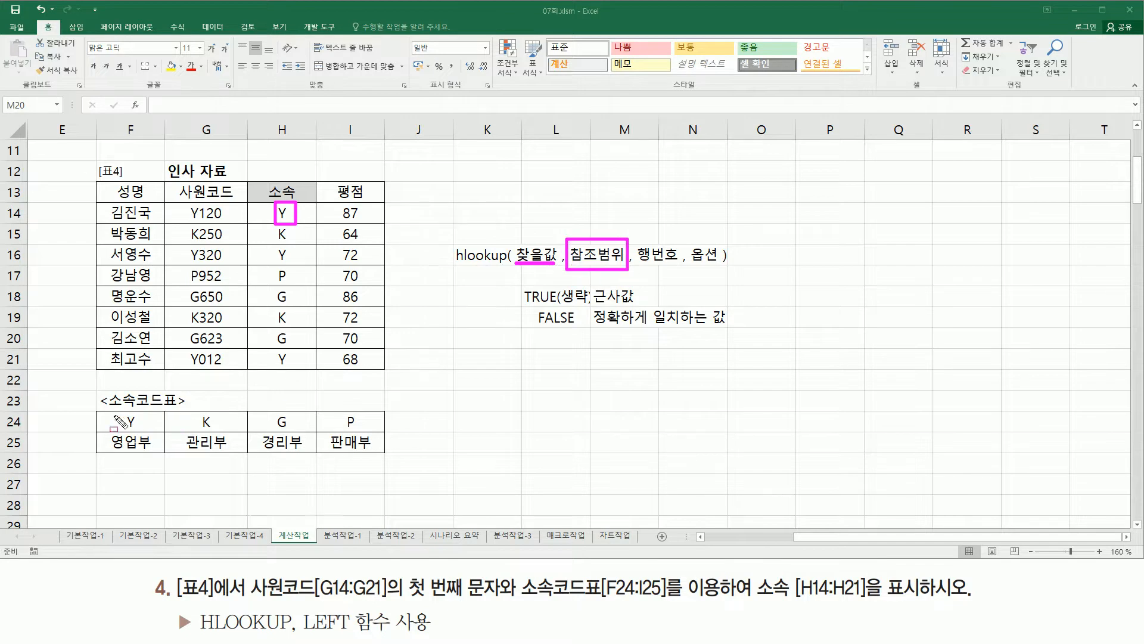
left_click_drag(97, 409, 386, 452)
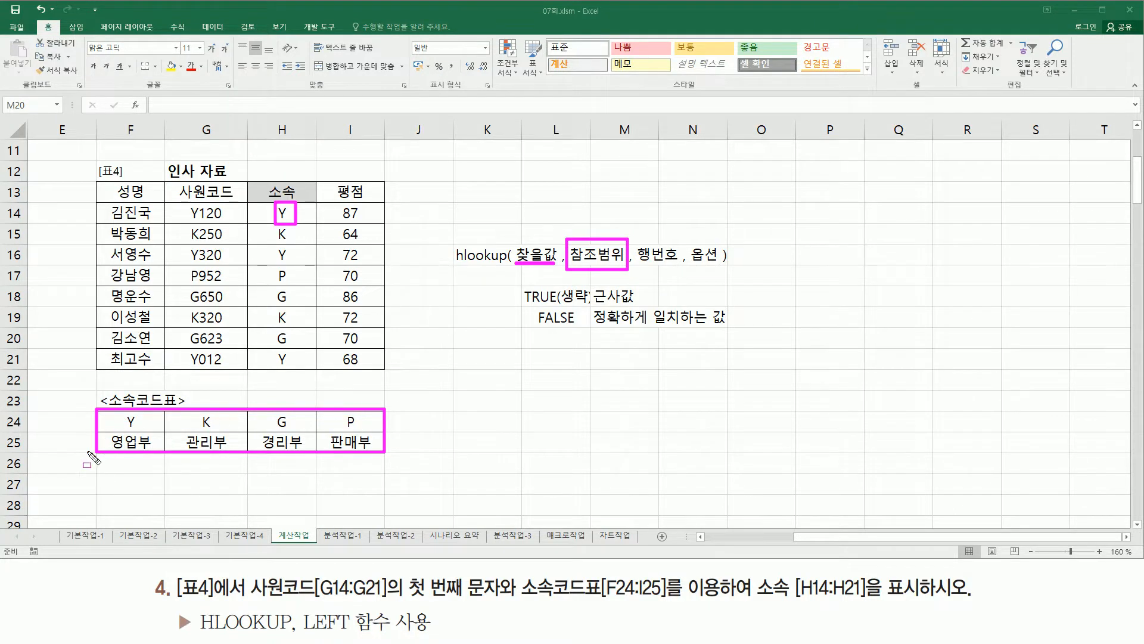
left_click_drag(66, 443, 105, 443)
left_click_drag(269, 225, 300, 243)
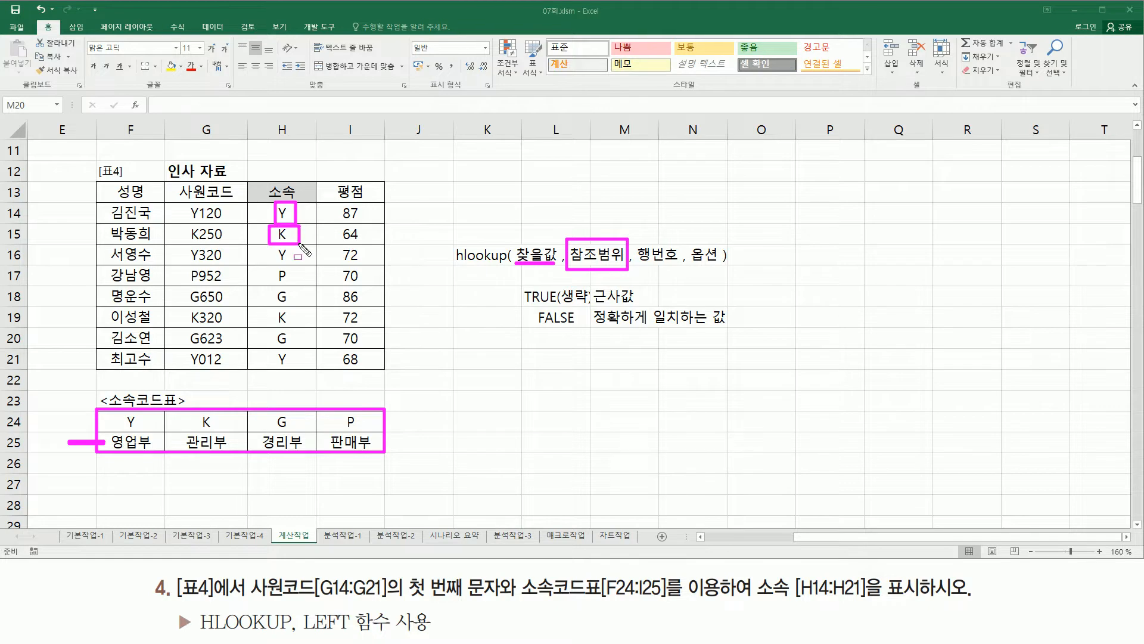
mouse_move(97, 410)
left_mouse_down()
mouse_move(270, 451)
mouse_move(379, 448)
left_mouse_up()
mouse_move(275, 247)
left_mouse_down()
mouse_move(293, 266)
mouse_move(286, 281)
mouse_move(301, 310)
mouse_move(293, 304)
left_mouse_up()
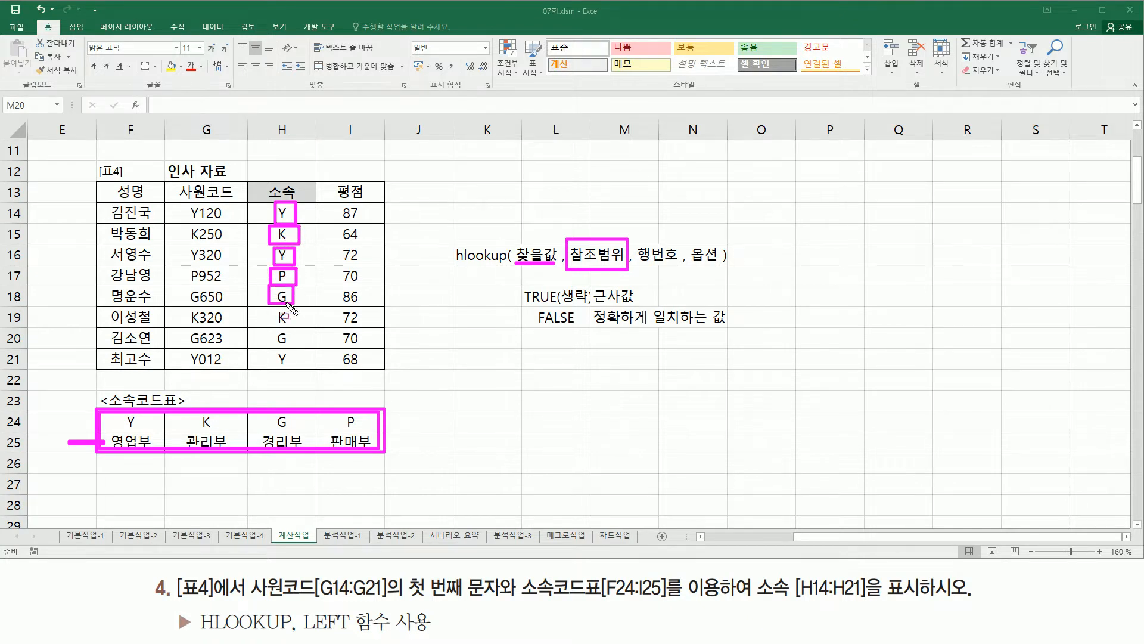
left_click_drag(110, 424, 379, 455)
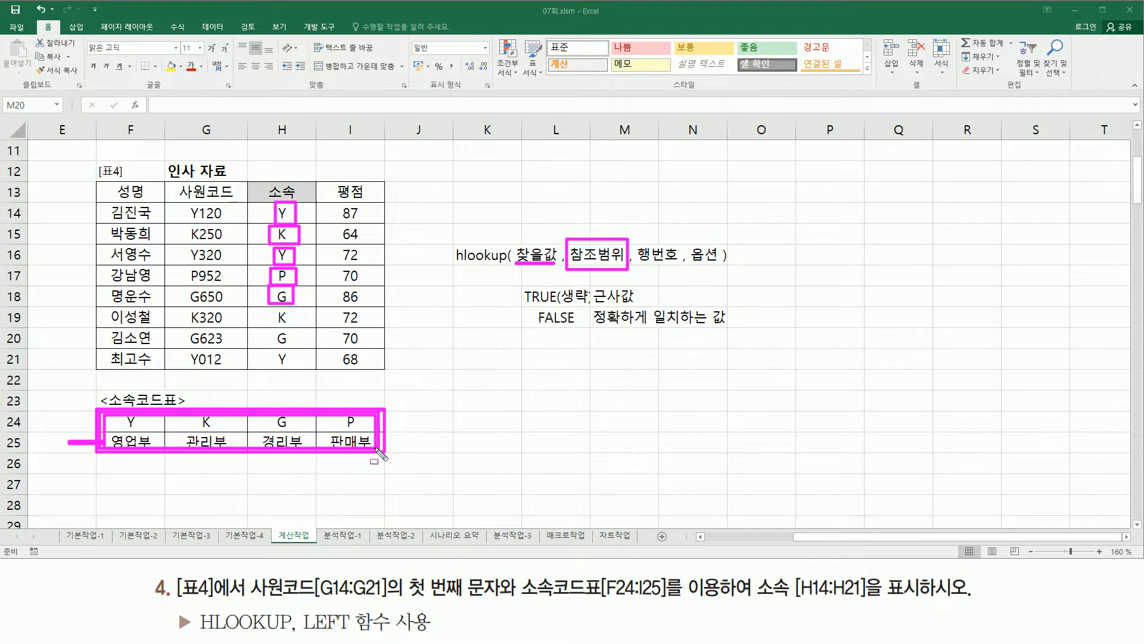
key("Escape")
Step: Add a $ sign after 참조범위 in the hlookup note in K16
left_click(487, 255)
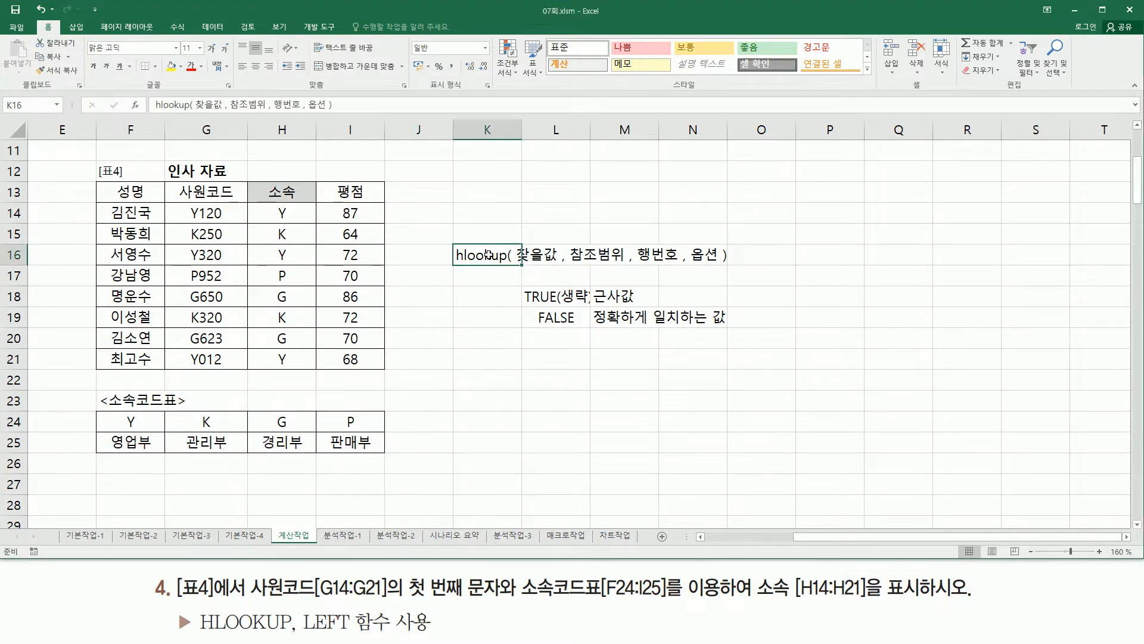
double_click(488, 255)
left_click(623, 255)
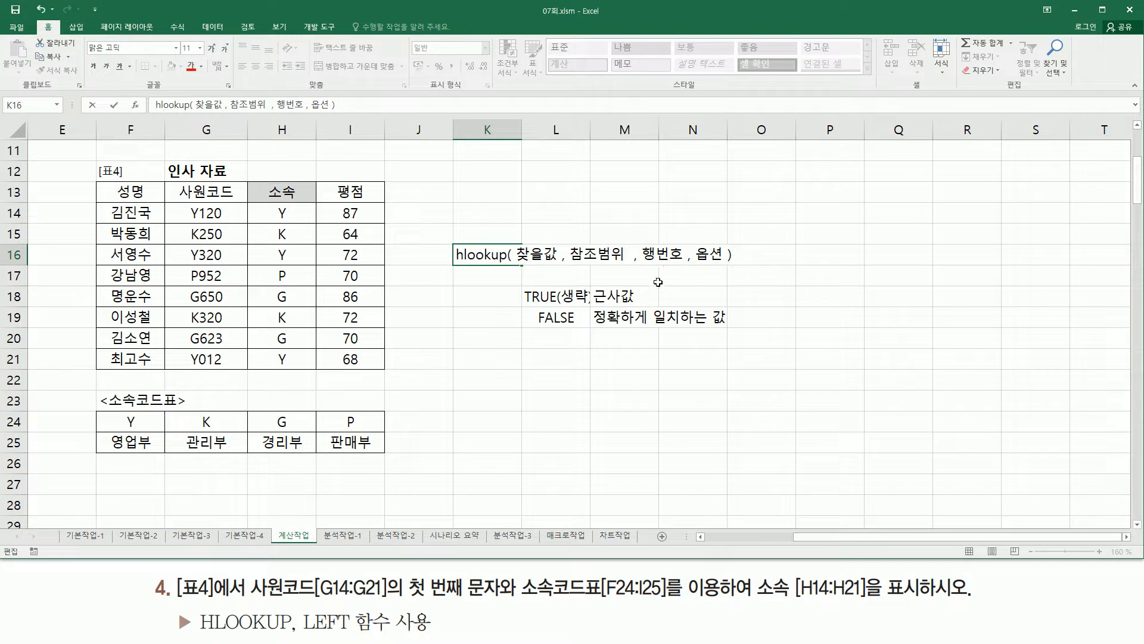
type("$")
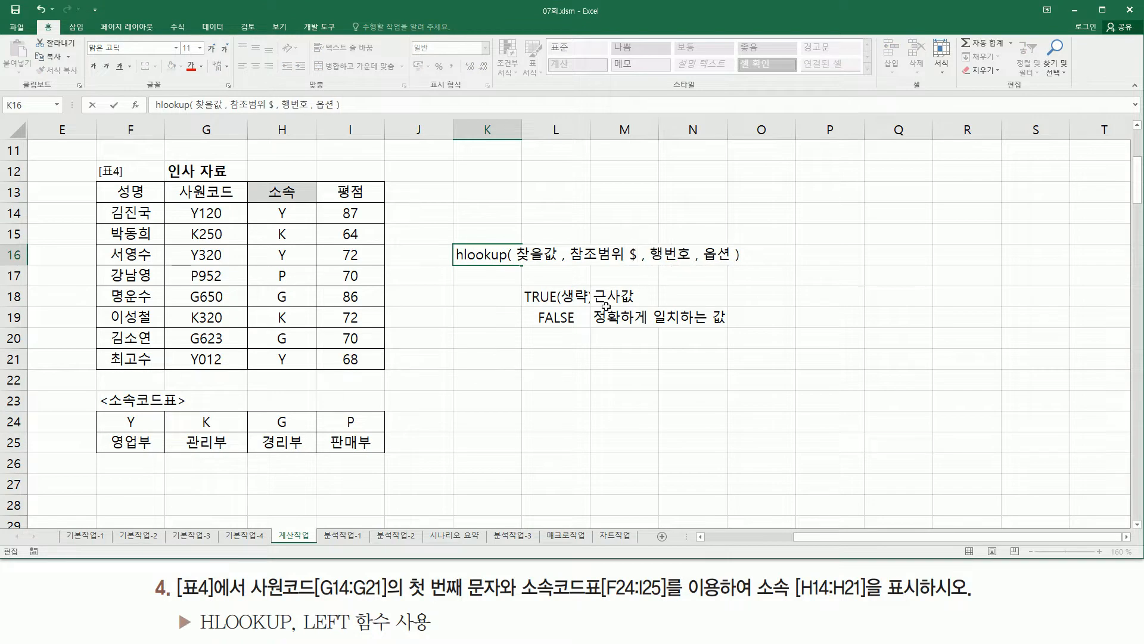
left_click(480, 337)
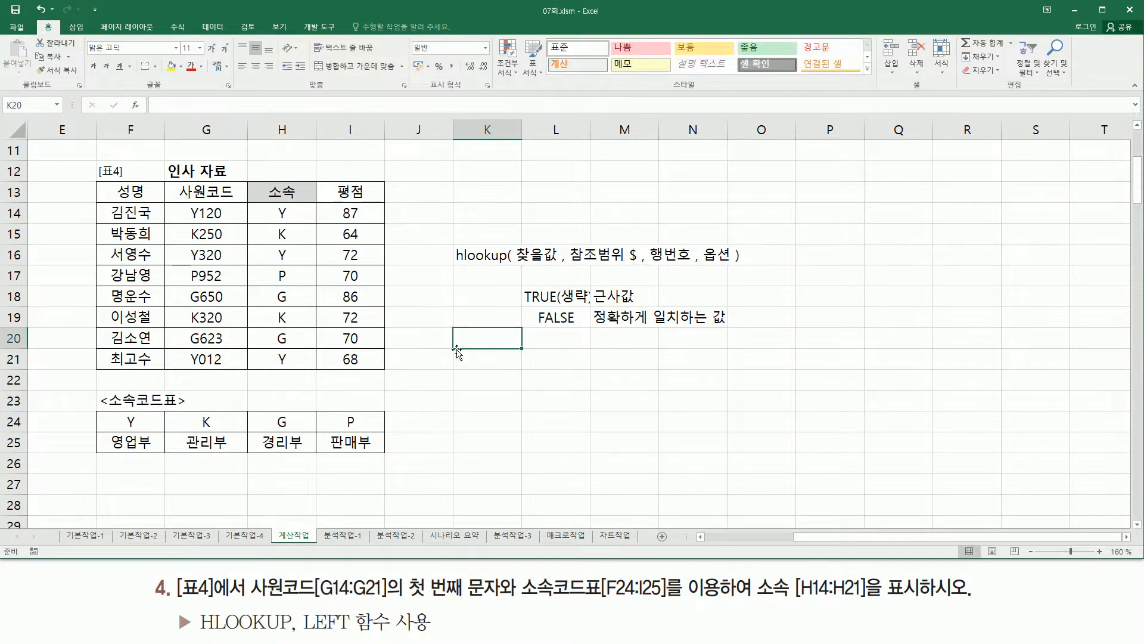
Step: Nest the LEFT( G14, 1 ) expression in H14 inside HLOOKUP as its lookup value
left_click(285, 220)
double_click(284, 218)
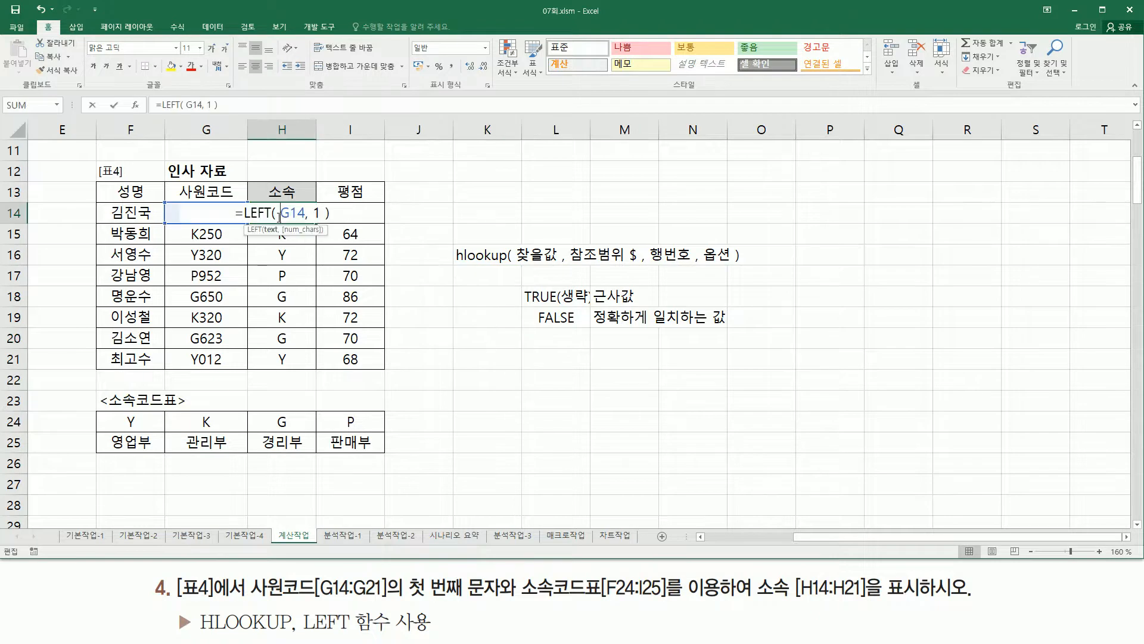
left_click_drag(245, 213, 330, 213)
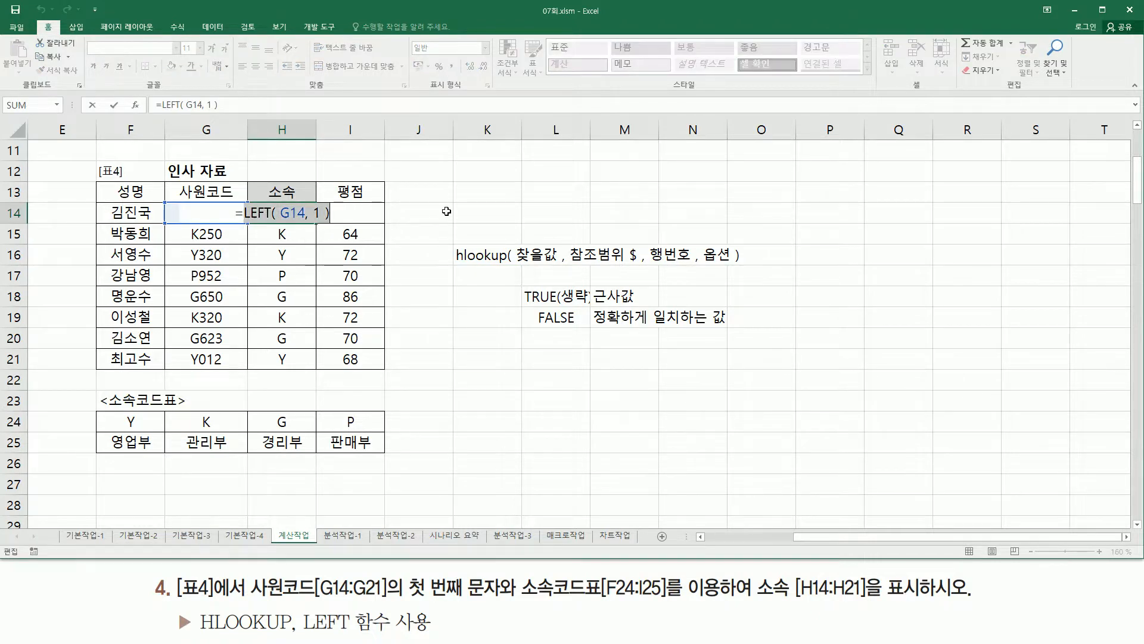
key("ctrl+x")
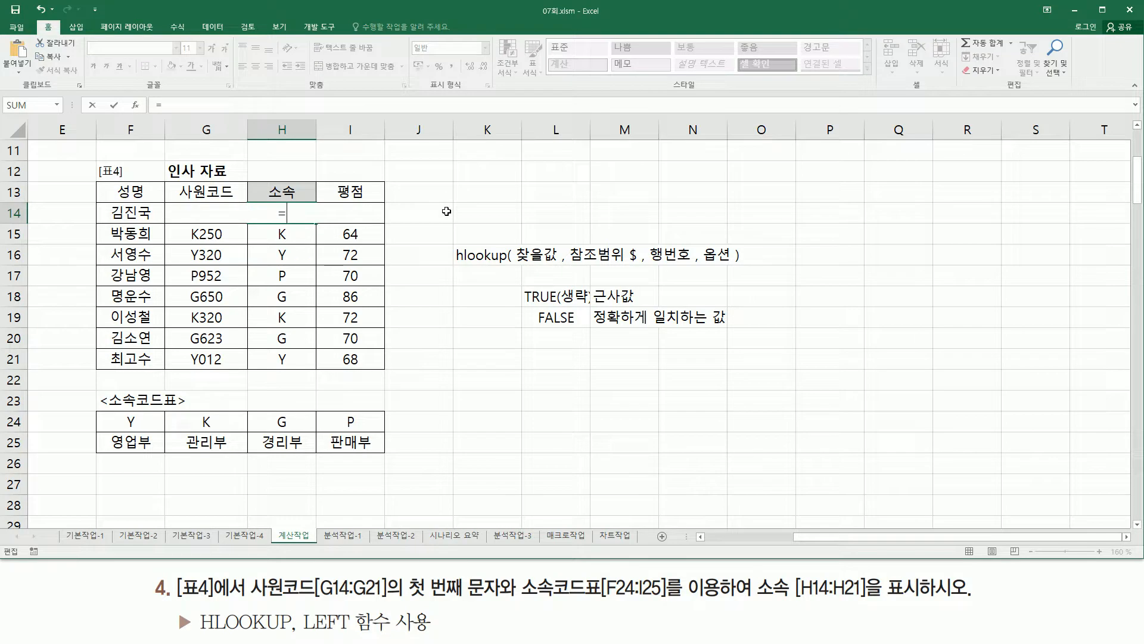
type("hlo")
key("Tab")
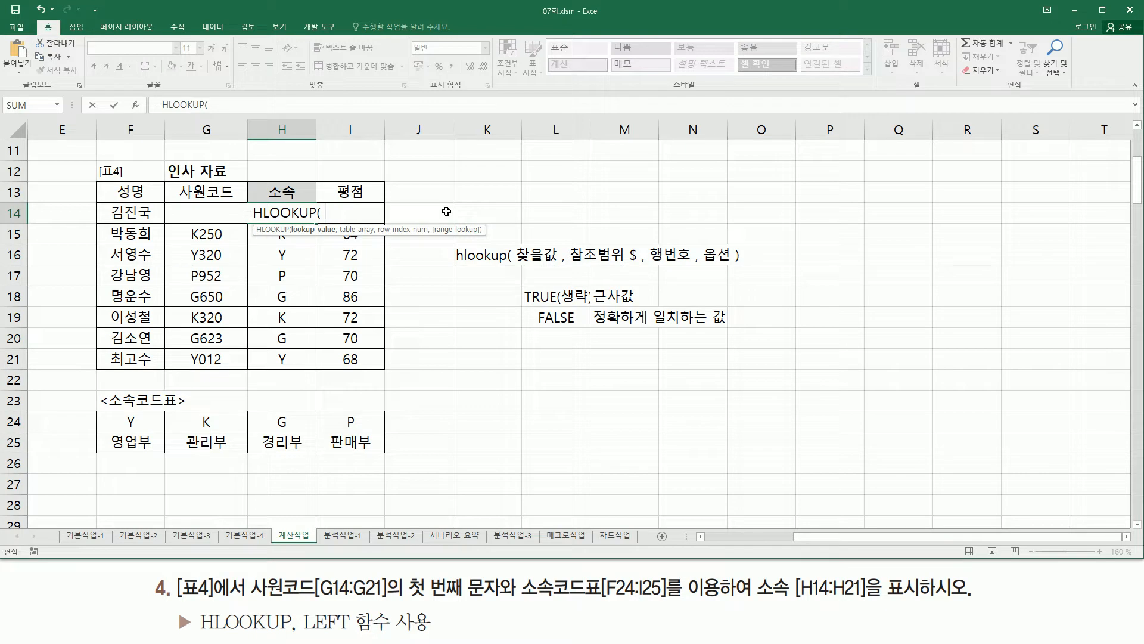
key("ctrl+v")
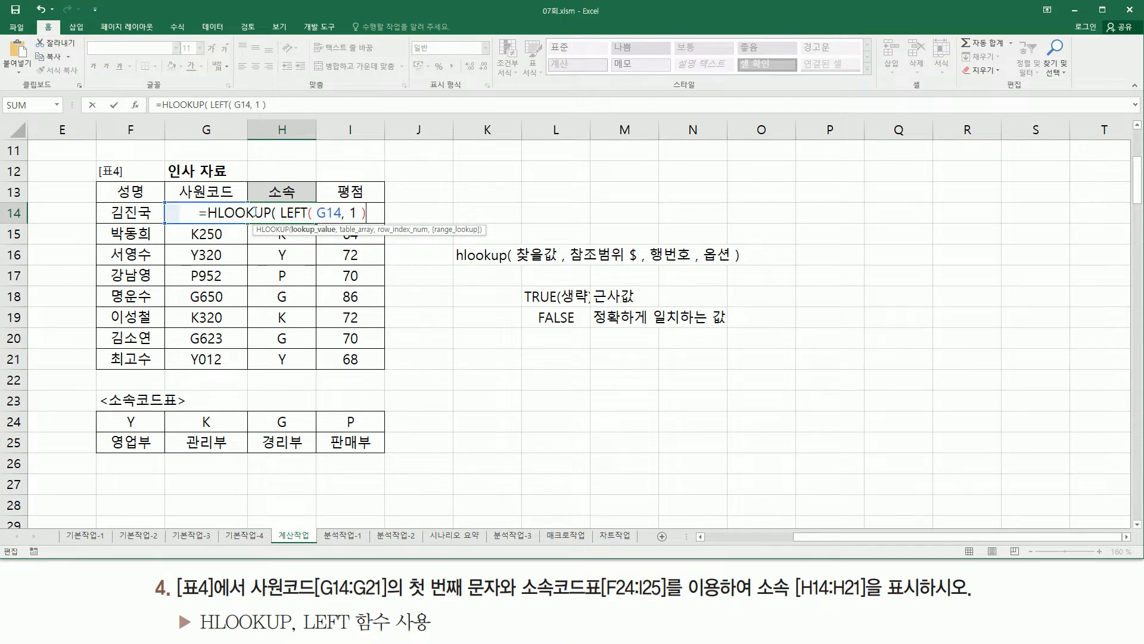
left_click_drag(280, 213, 394, 214)
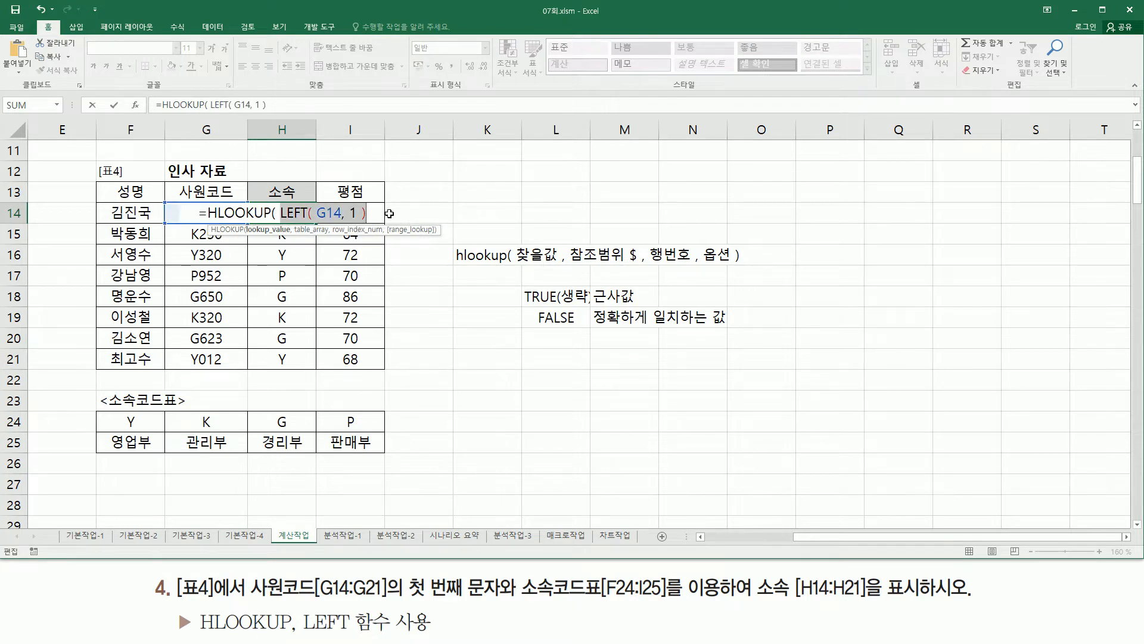
left_click(376, 213)
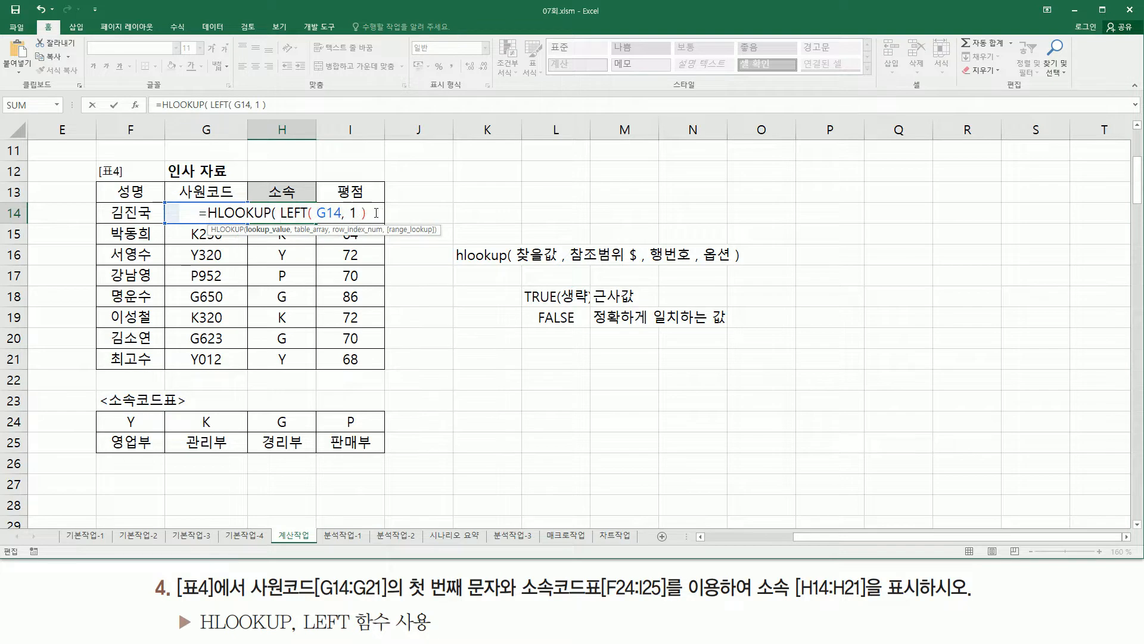
left_click_drag(282, 213, 370, 212)
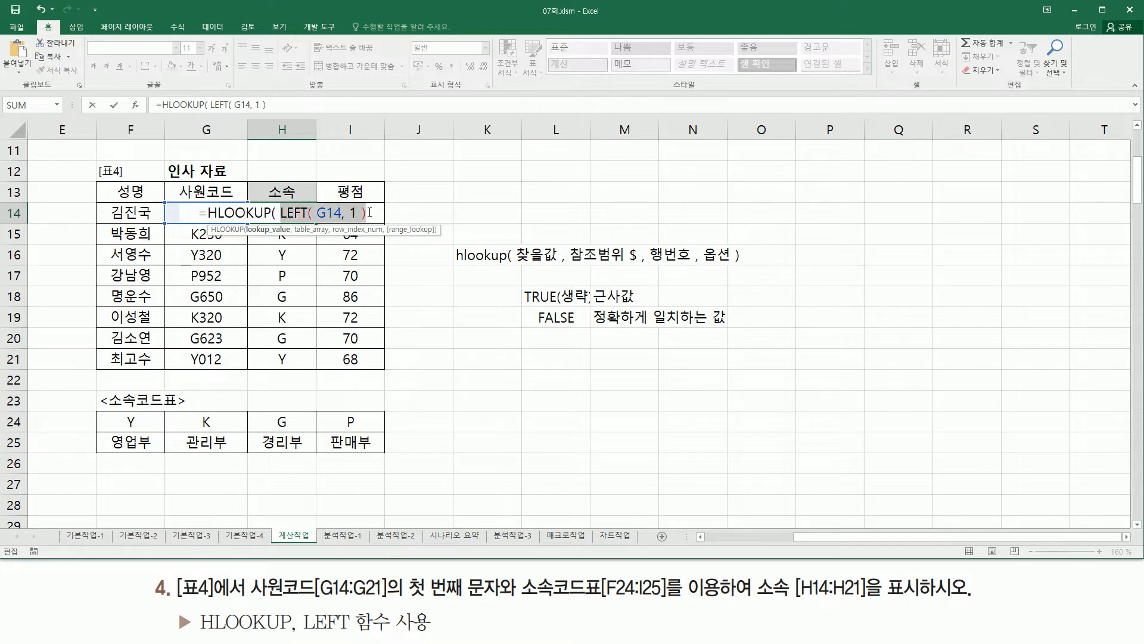
left_click(375, 212)
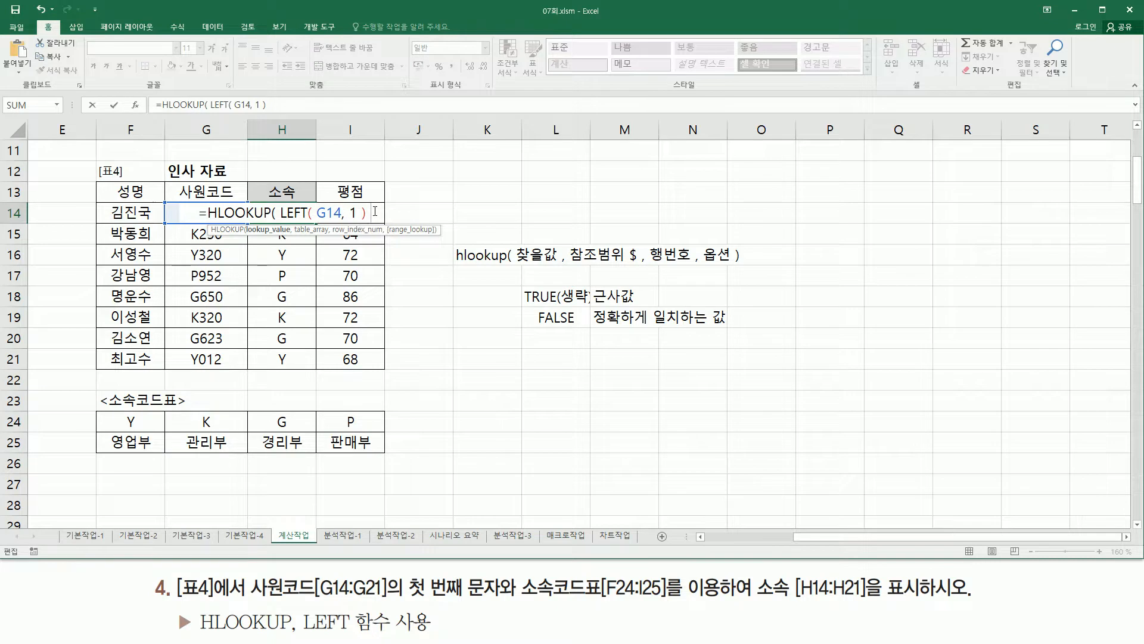
Step: Complete the H14 HLOOKUP formula with the absolute range $F$24:$I$25, row number 2 and option false
type(",")
left_click_drag(133, 424, 352, 453)
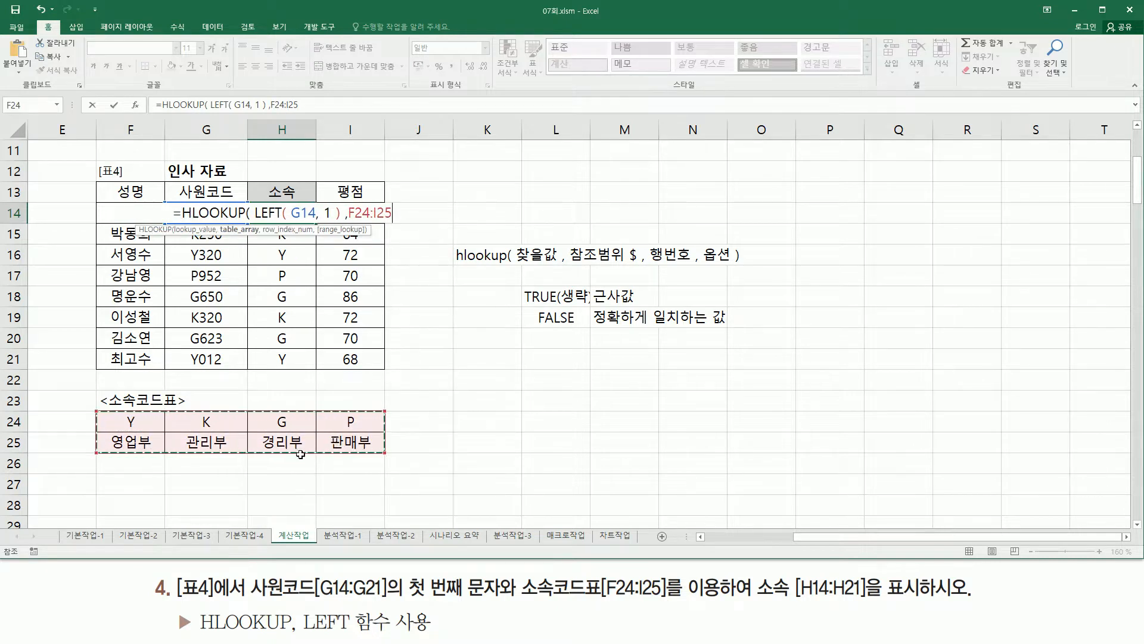
key("F4")
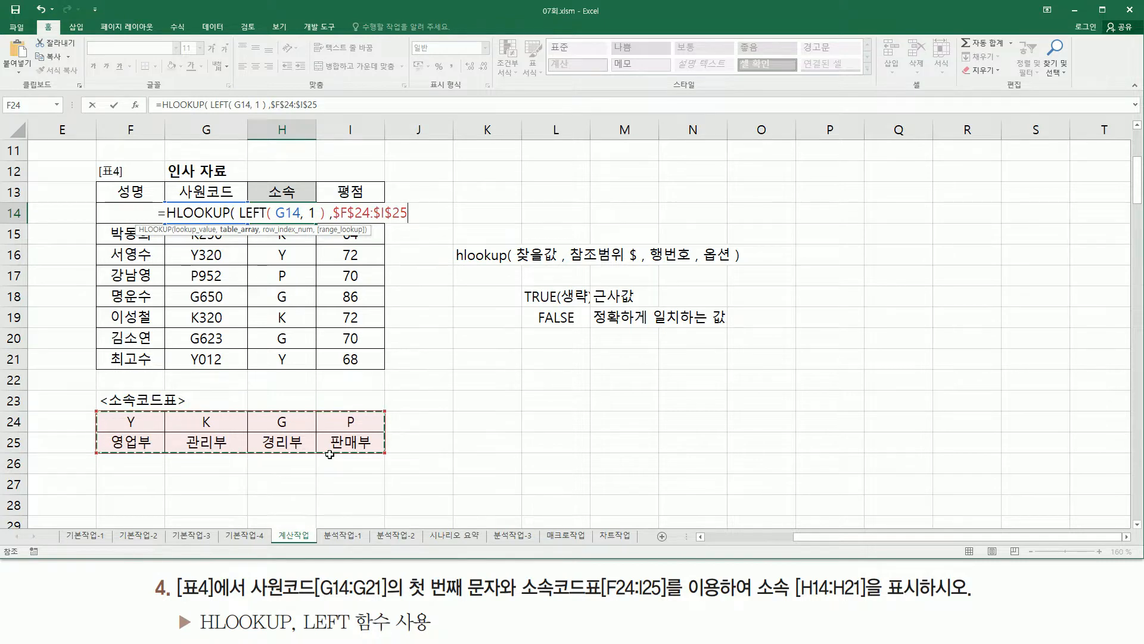
type(",")
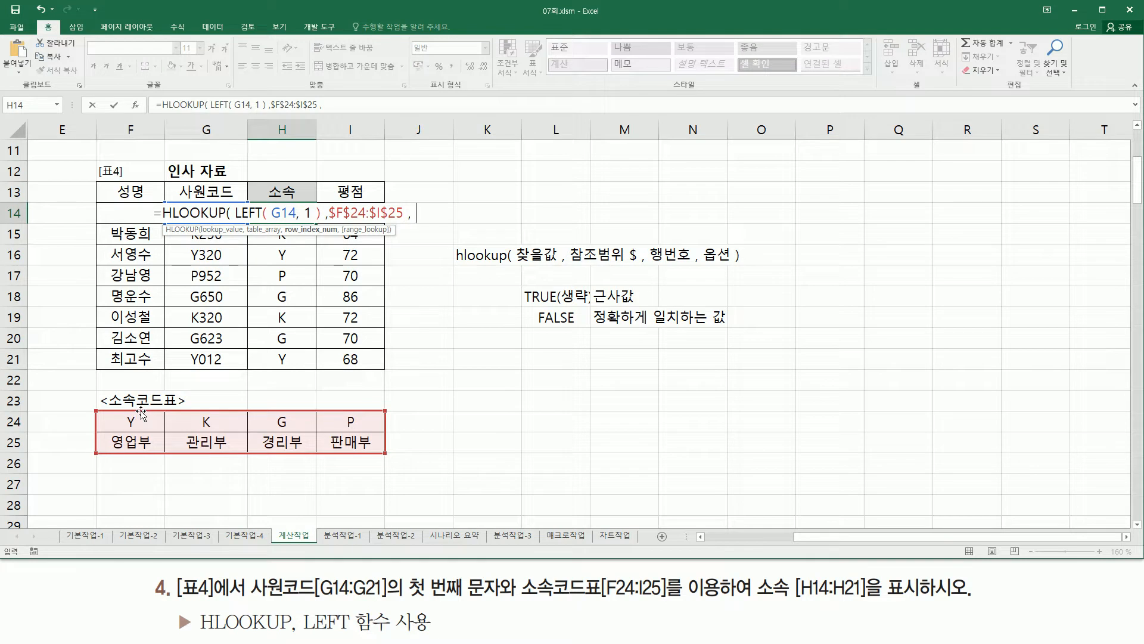
type("2")
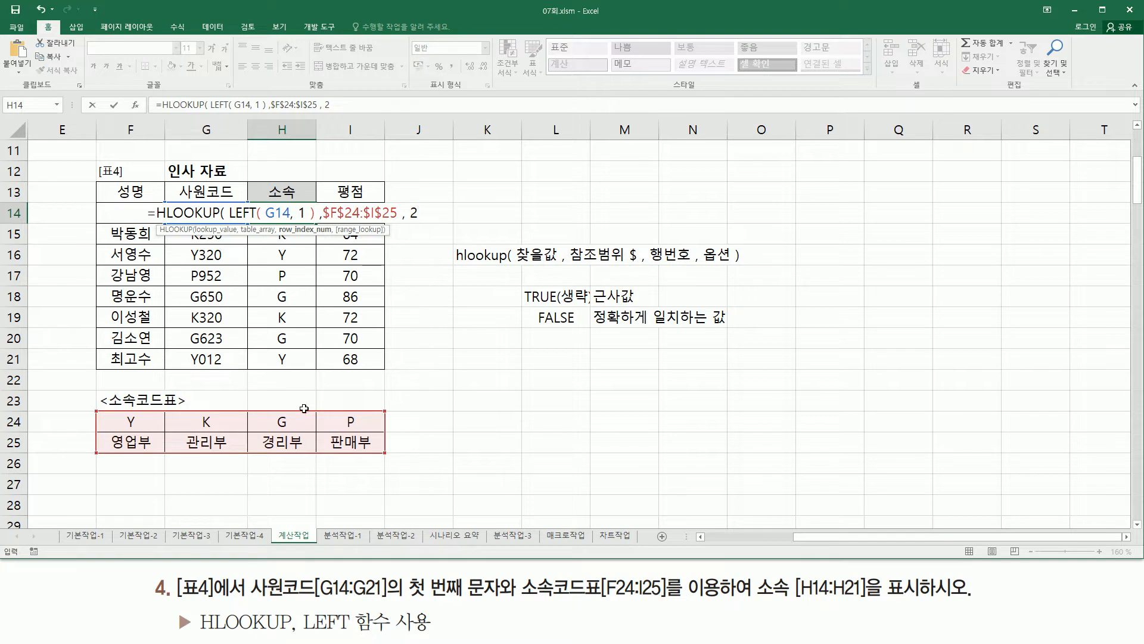
type(", false")
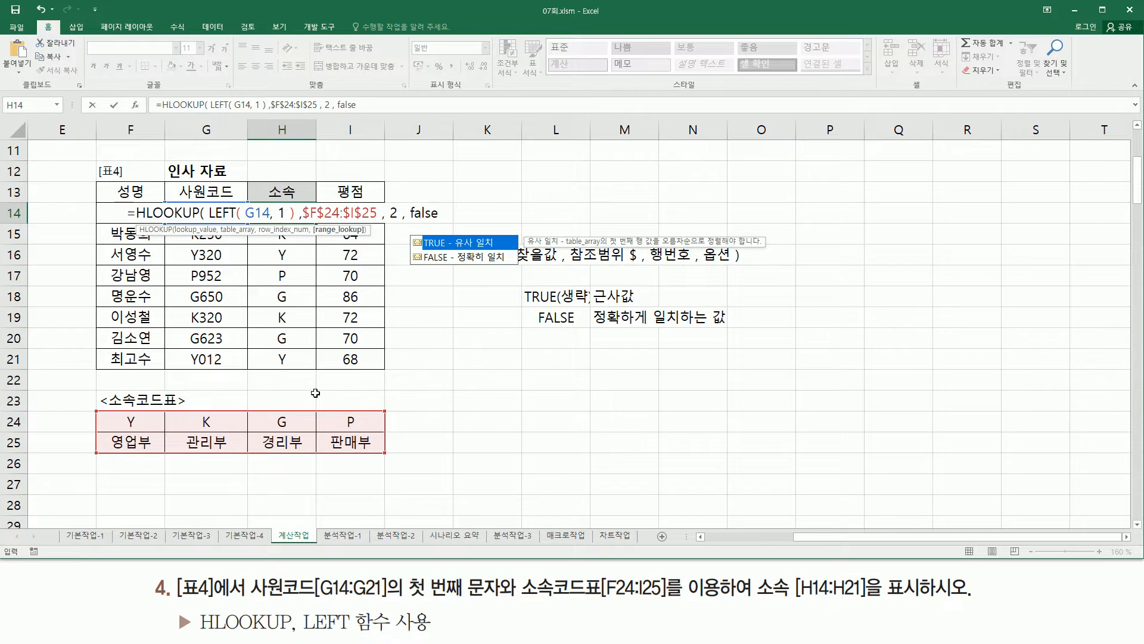
left_click_drag(203, 222, 375, 225)
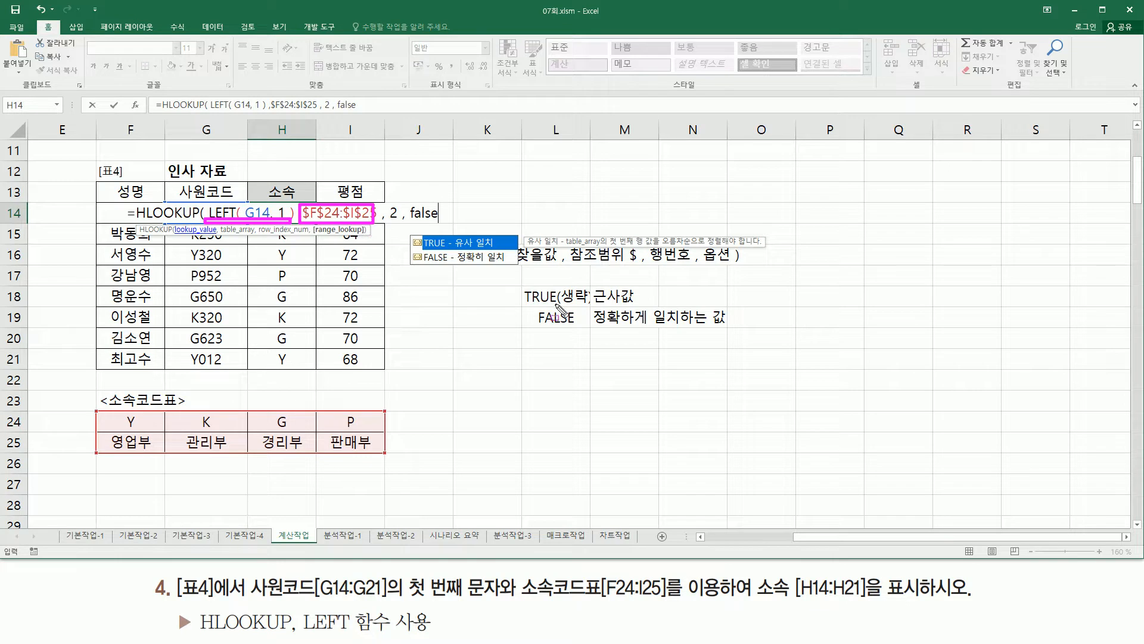
left_click_drag(602, 326, 732, 327)
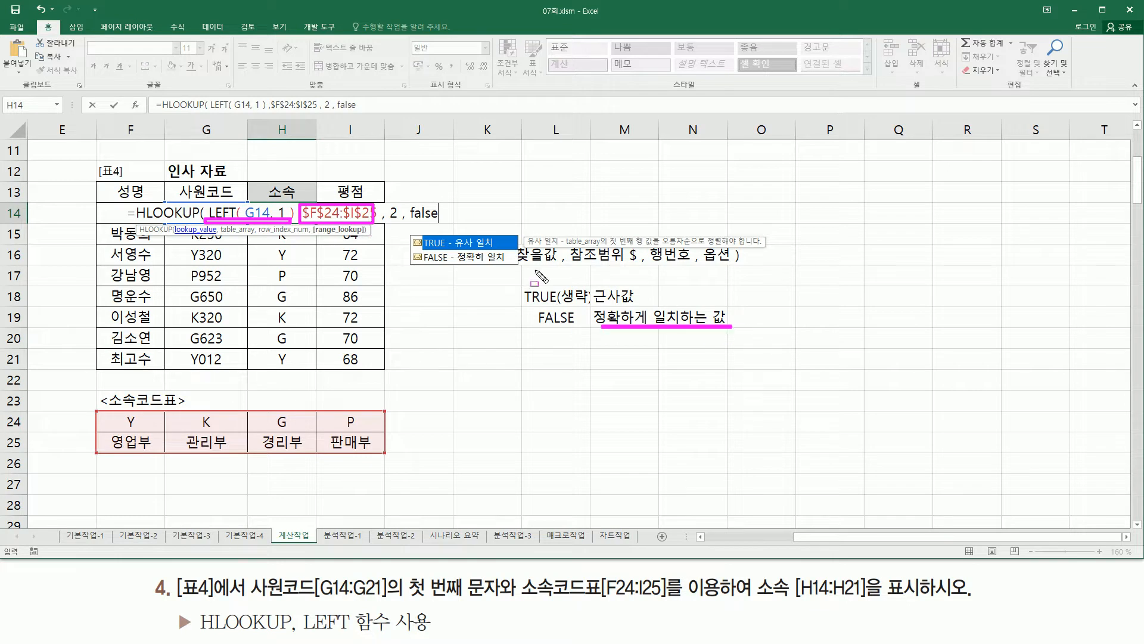
key("Escape")
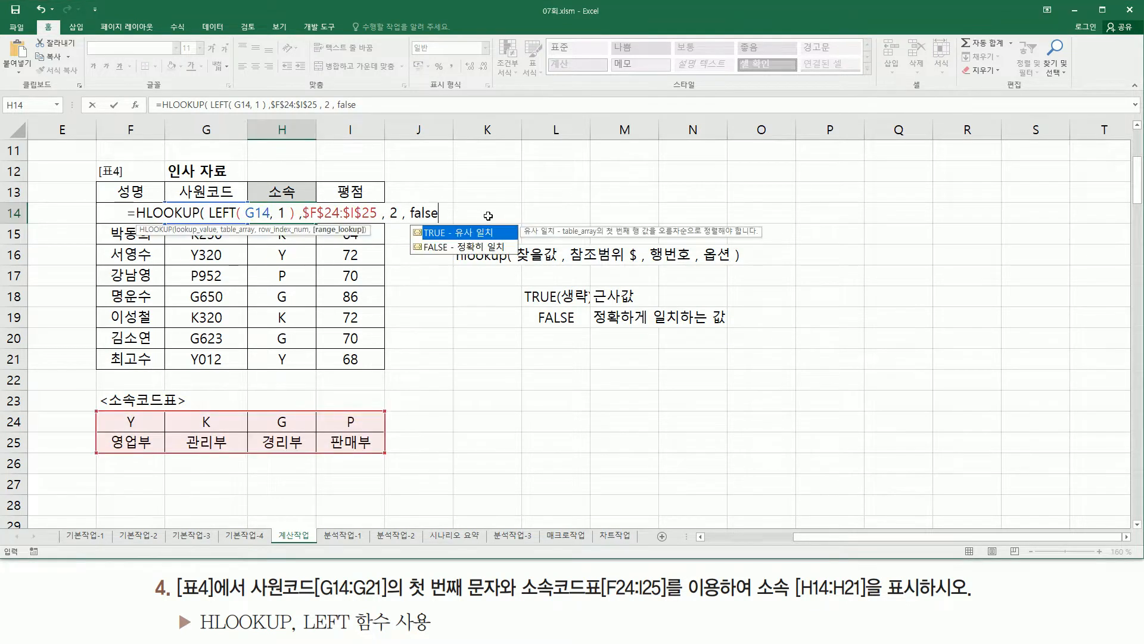
type(")")
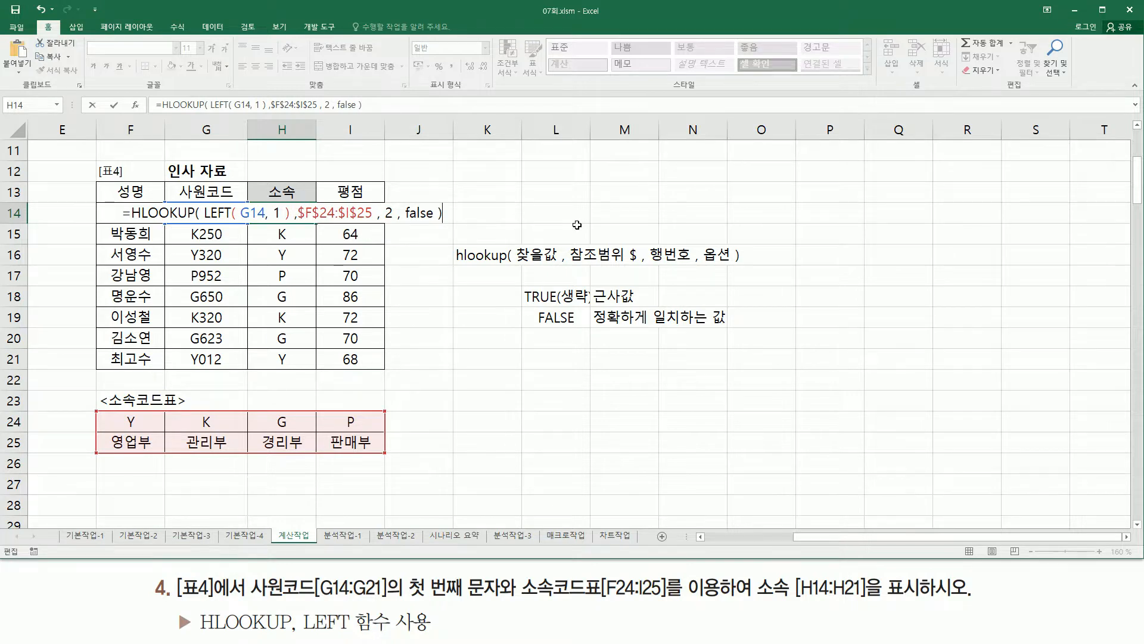
key("Return")
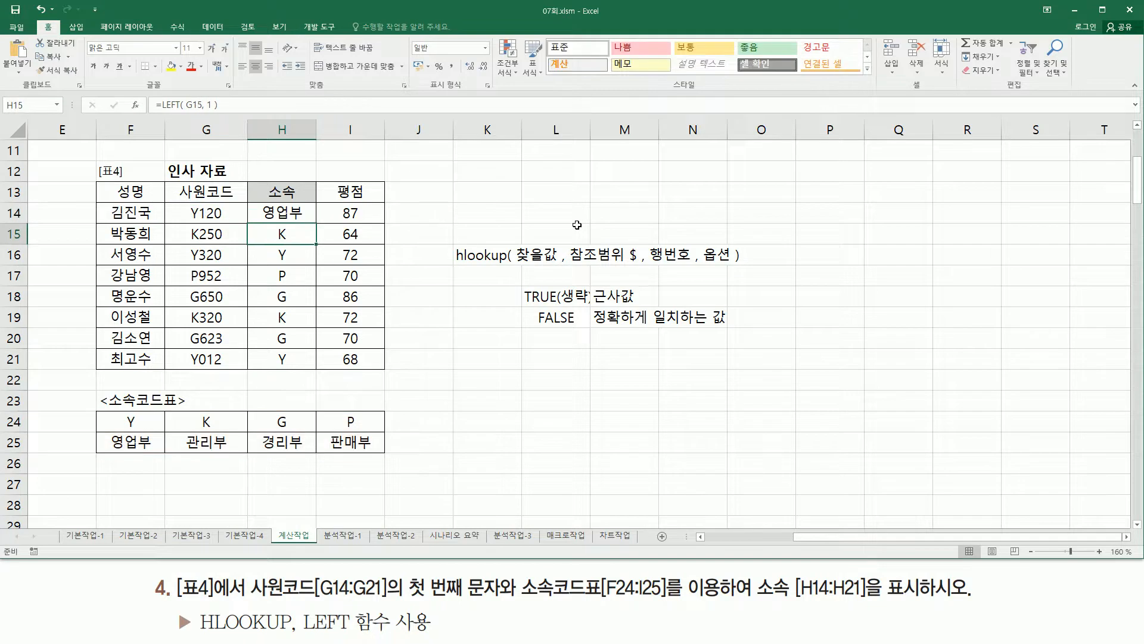
Step: Fill the HLOOKUP formula from H14 down through H21
left_click(289, 210)
left_click_drag(316, 223, 313, 289)
left_click(315, 242)
left_click(322, 272)
left_click_drag(317, 286, 308, 363)
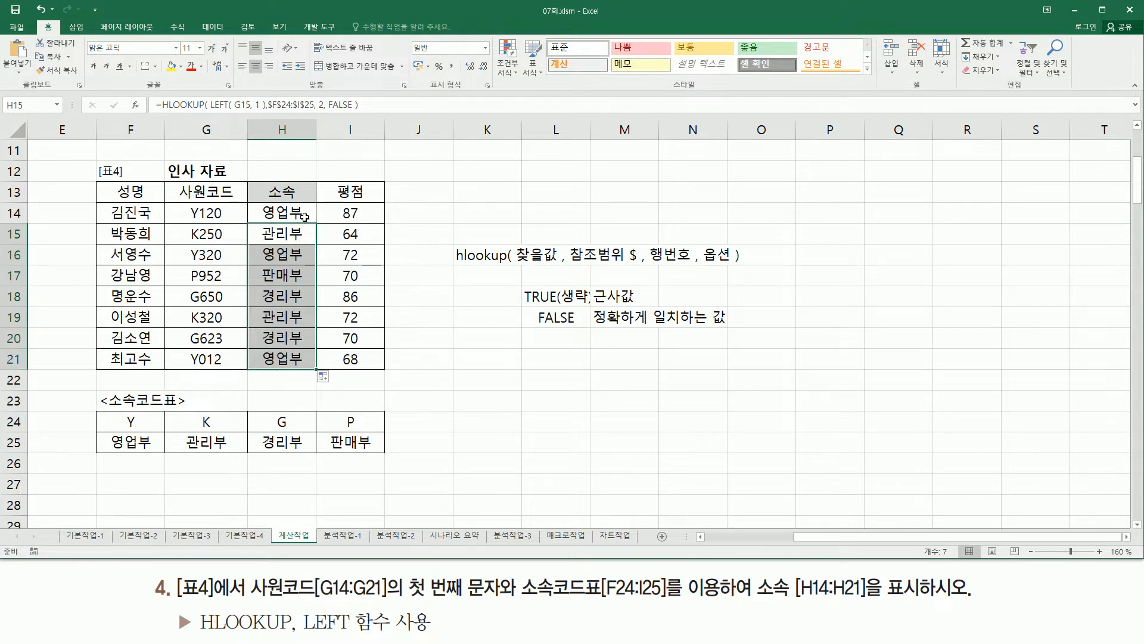
Step: Record the formula as text in K14: =HLOOKUP( LEFT( G14, 1 ) ,$F$24:$I$25 , 2 , false )
left_click(439, 210)
left_click(463, 210)
type("'")
key("ctrl+v")
key("Return")
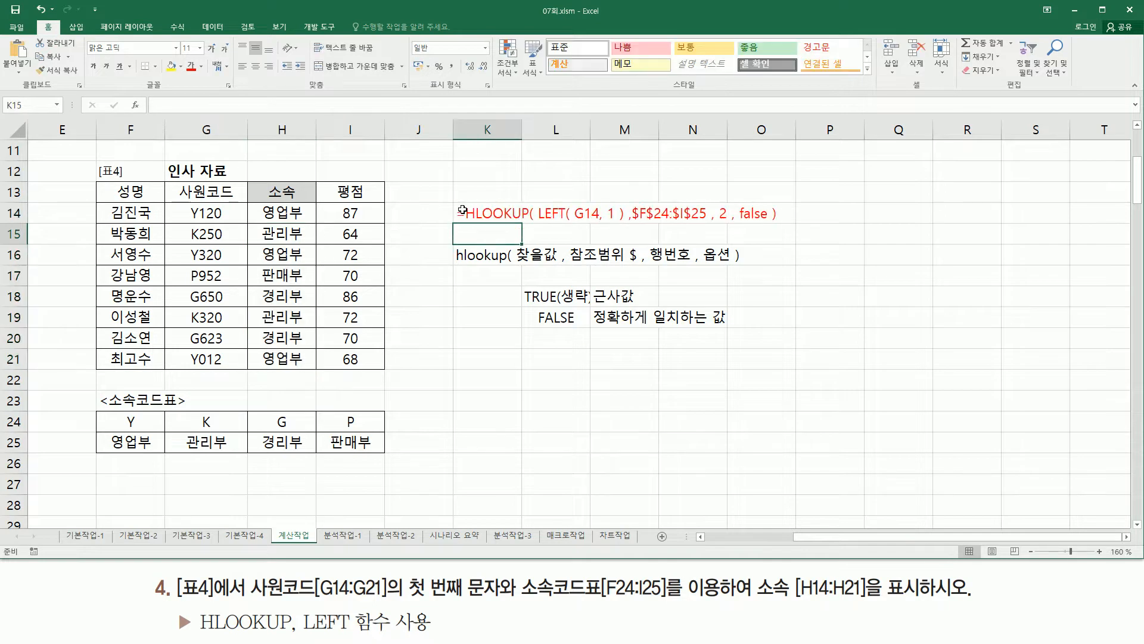
Step: Review the K14 HLOOKUP formula, matching each argument to the syntax note in K16: 찾을값, 참조범위, 행번호 and 옵션
left_click(493, 356)
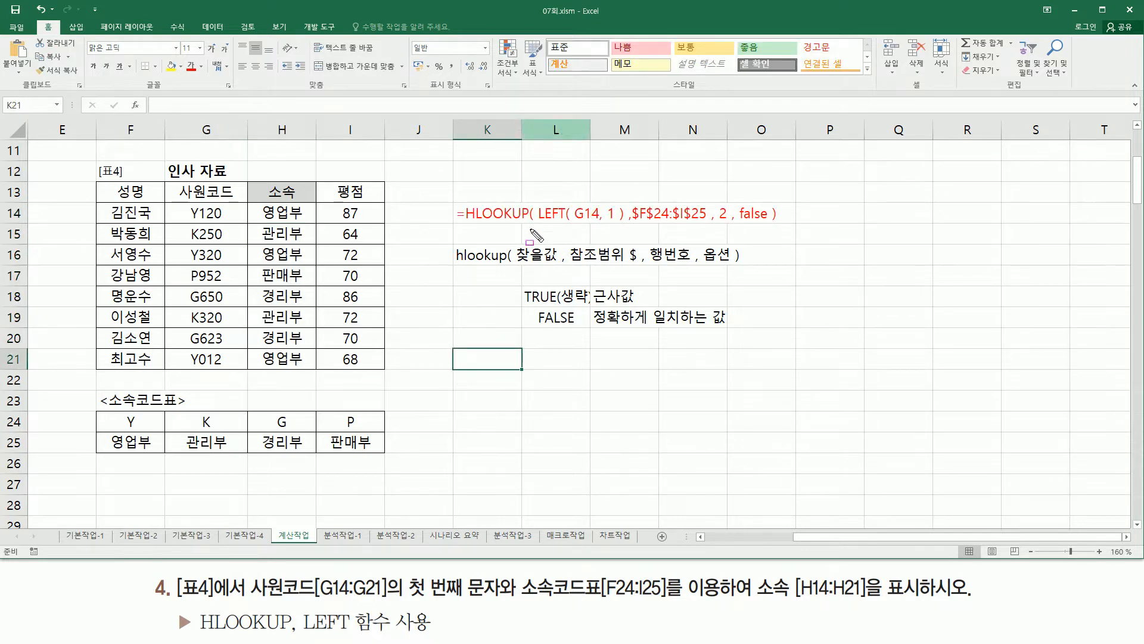
left_click_drag(537, 221, 620, 221)
left_click_drag(517, 261, 552, 262)
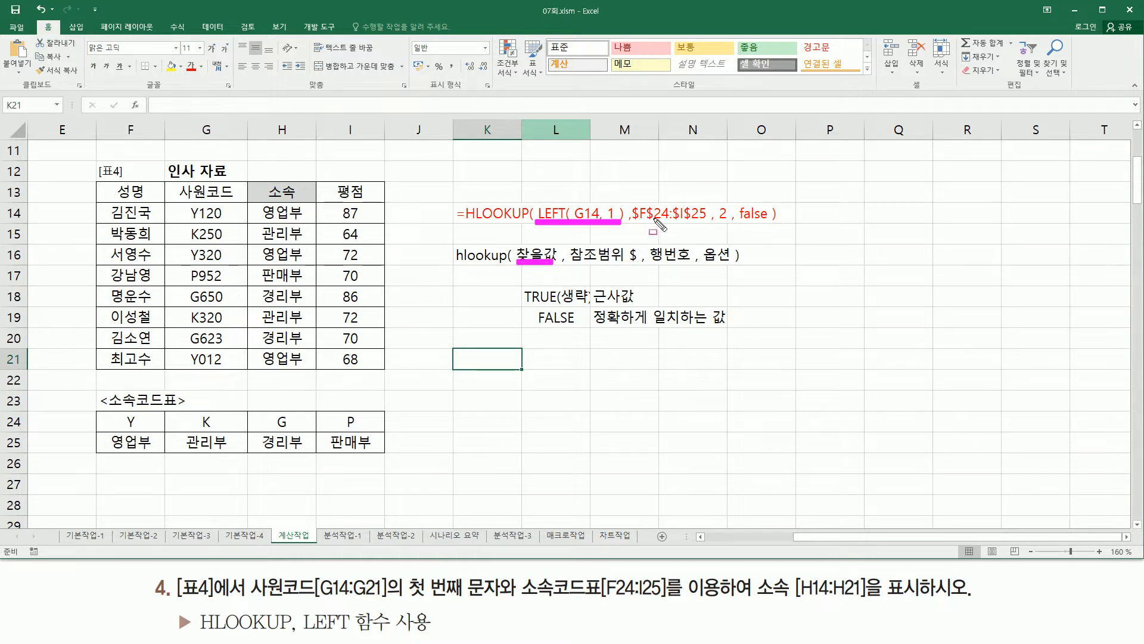
left_click_drag(631, 222, 705, 222)
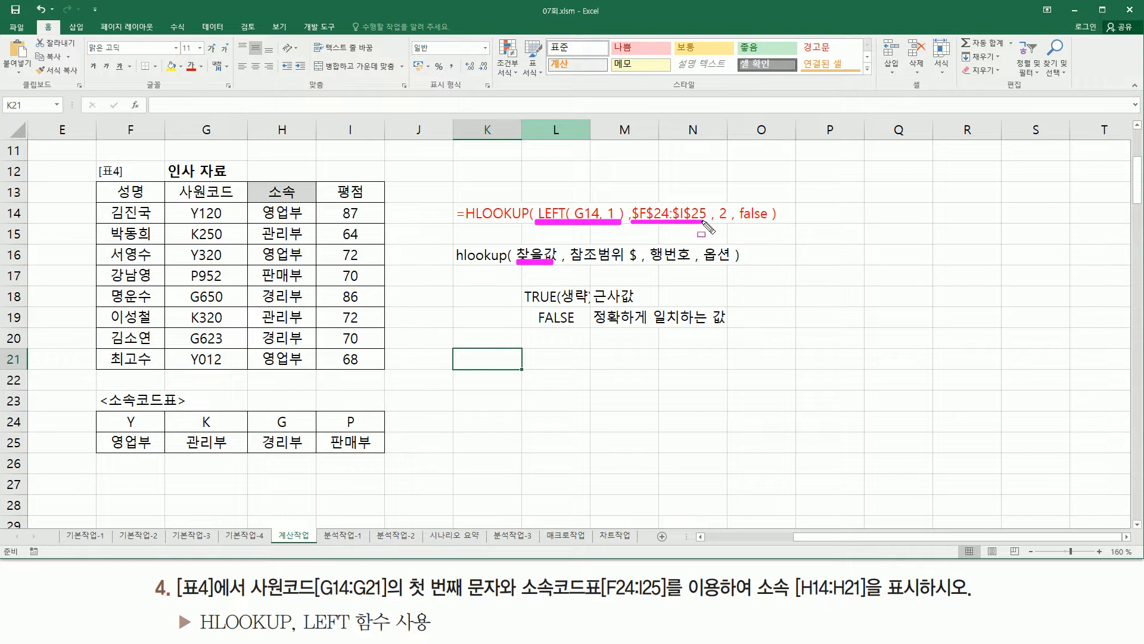
left_click_drag(570, 262, 636, 263)
left_click_drag(650, 266, 680, 266)
left_click_drag(715, 223, 727, 223)
left_click_drag(702, 265, 725, 265)
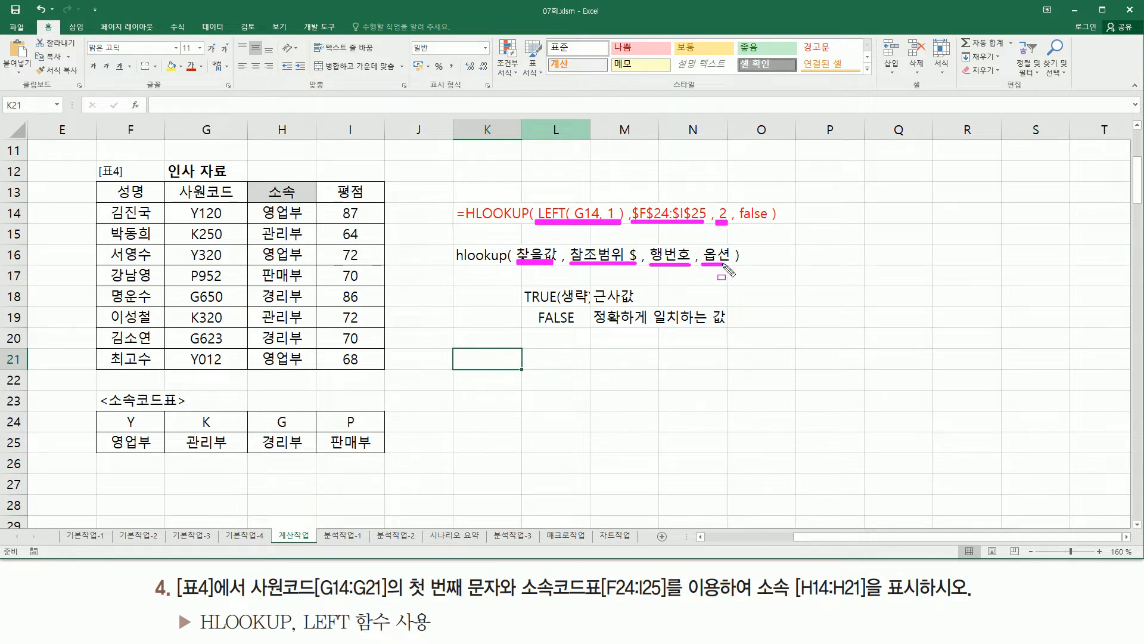
left_click_drag(742, 222, 768, 222)
key("Escape")
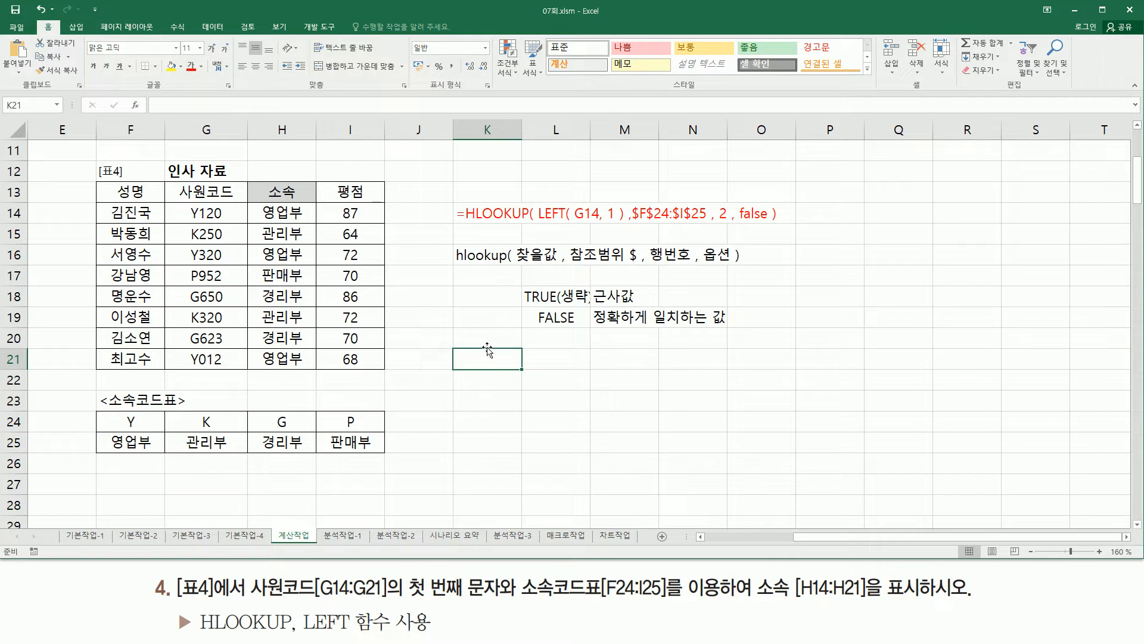
mouse_move(453, 239)
left_mouse_down()
mouse_move(475, 298)
mouse_move(801, 354)
mouse_move(760, 342)
left_mouse_up()
key("Escape")
left_click(499, 354)
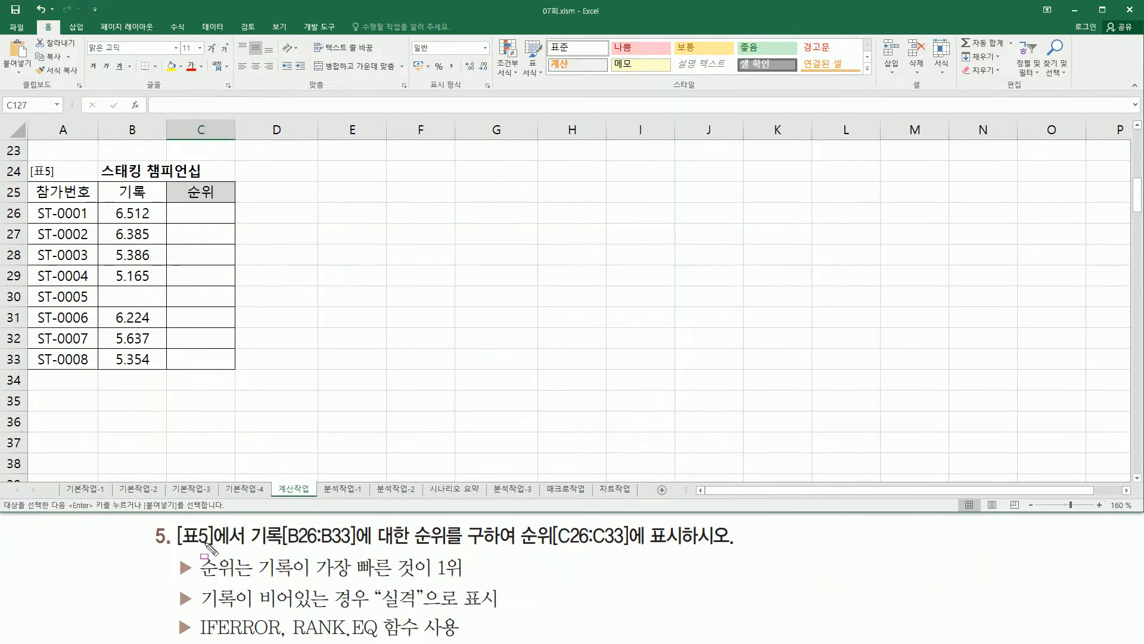
Step: Examine the task 5 instructions against 표5: the 기록 column, the 순위 cells C26:C33, the fastest-is-first rule and "실격" for blanks
mouse_move(175, 517)
left_mouse_down()
mouse_move(223, 550)
mouse_move(251, 549)
left_mouse_up()
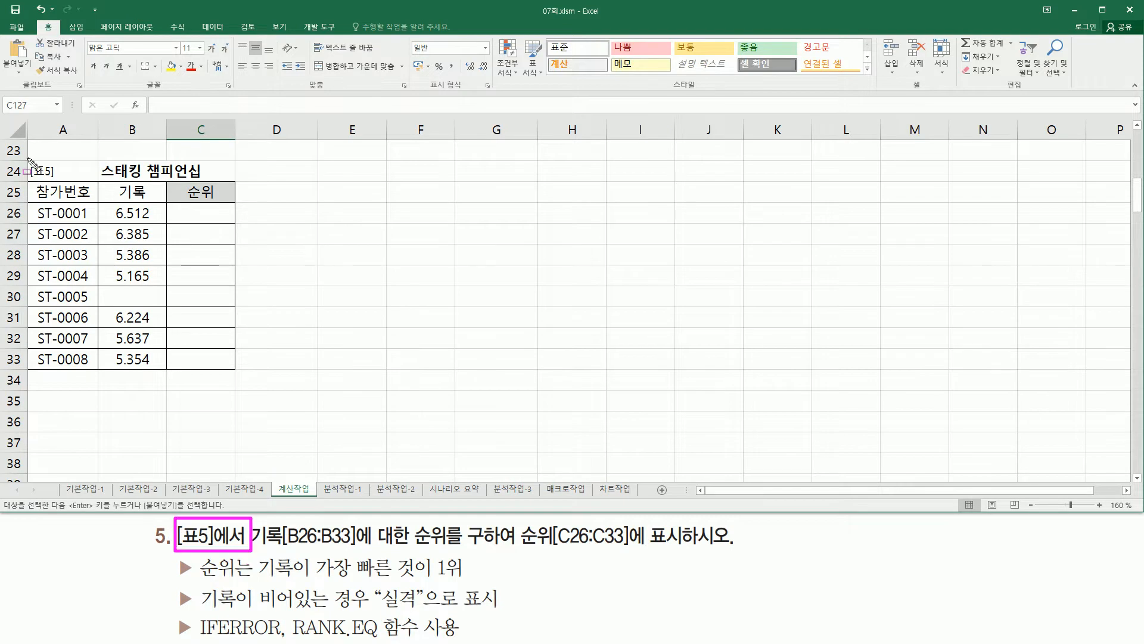
mouse_move(25, 158)
left_mouse_down()
mouse_move(28, 252)
mouse_move(255, 357)
mouse_move(246, 374)
left_mouse_up()
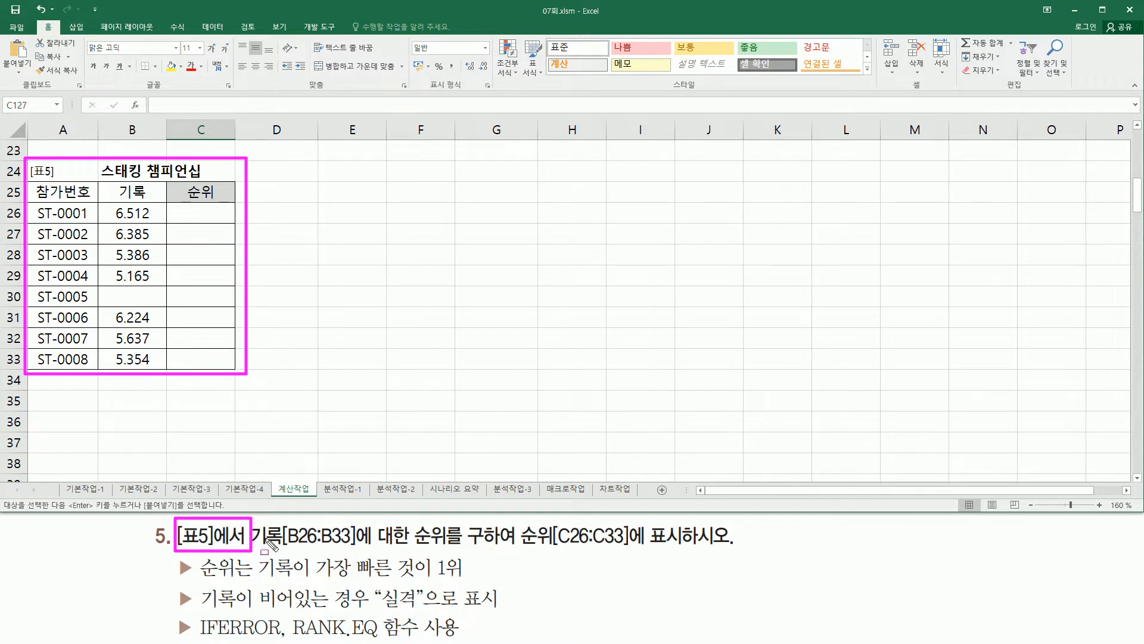
left_click_drag(257, 545, 345, 545)
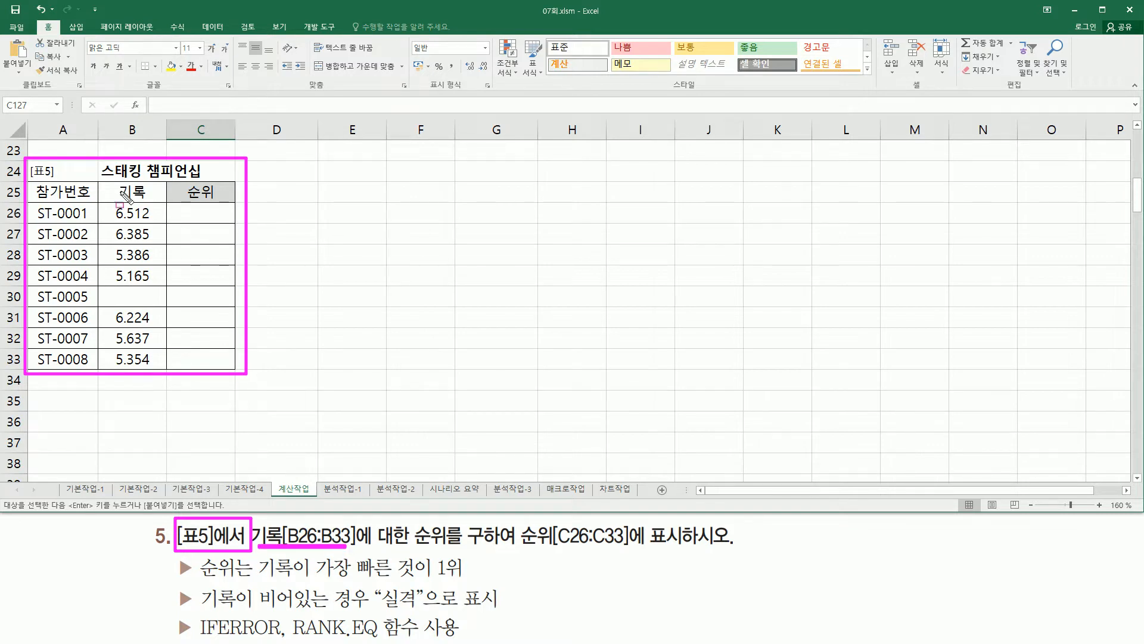
mouse_move(113, 183)
left_mouse_down()
mouse_move(157, 186)
mouse_move(157, 202)
left_mouse_up()
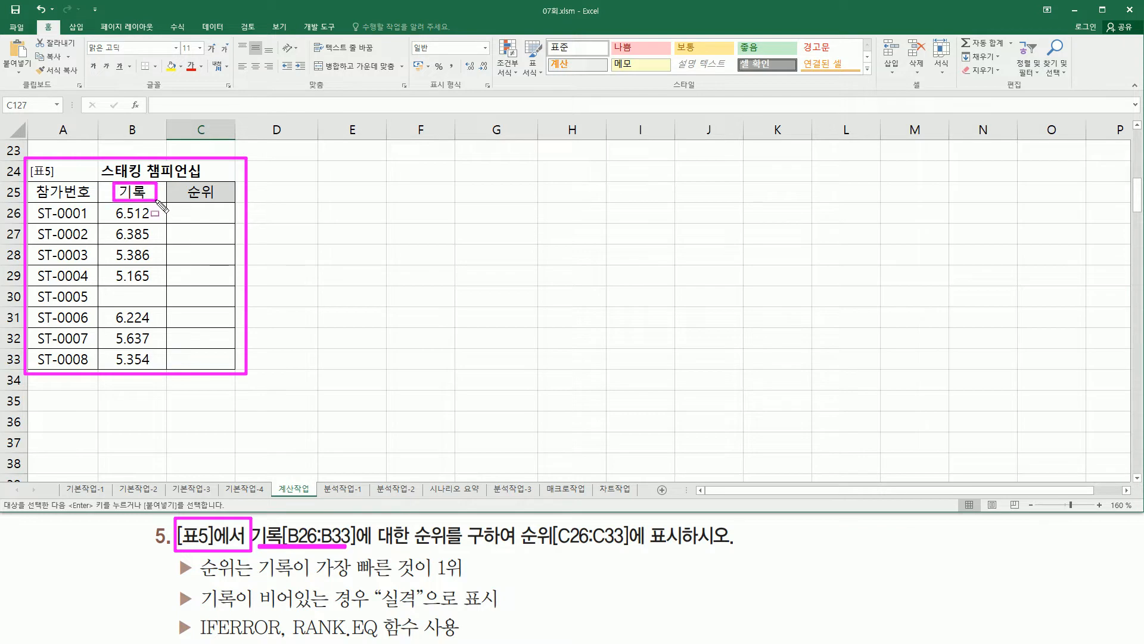
left_click_drag(414, 548, 730, 549)
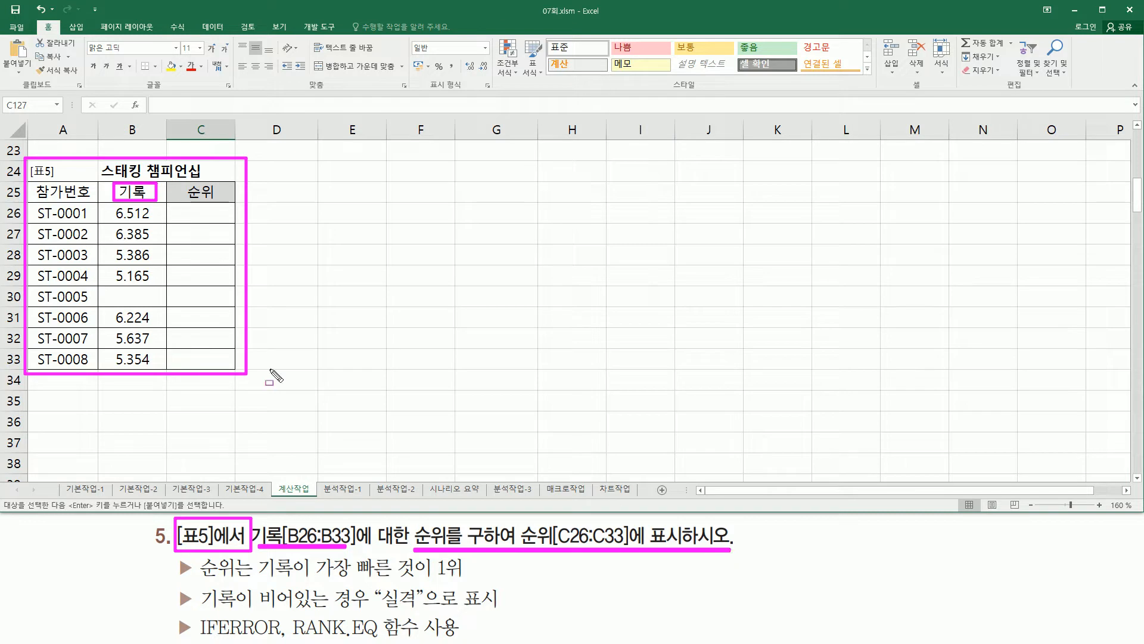
left_click_drag(194, 210, 223, 365)
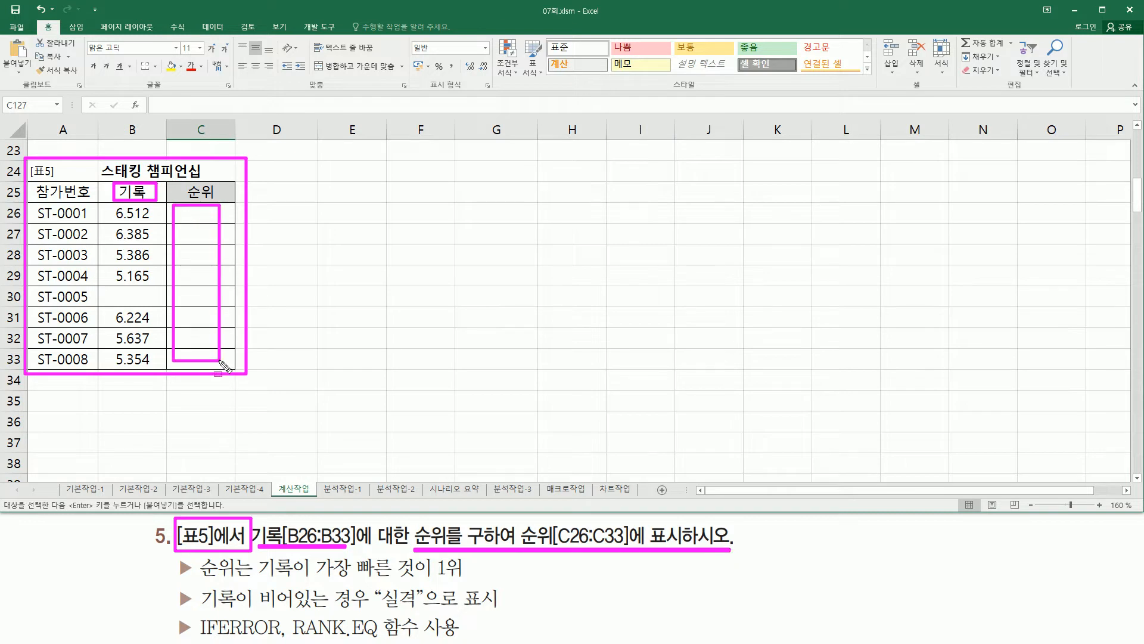
left_click_drag(256, 582, 469, 583)
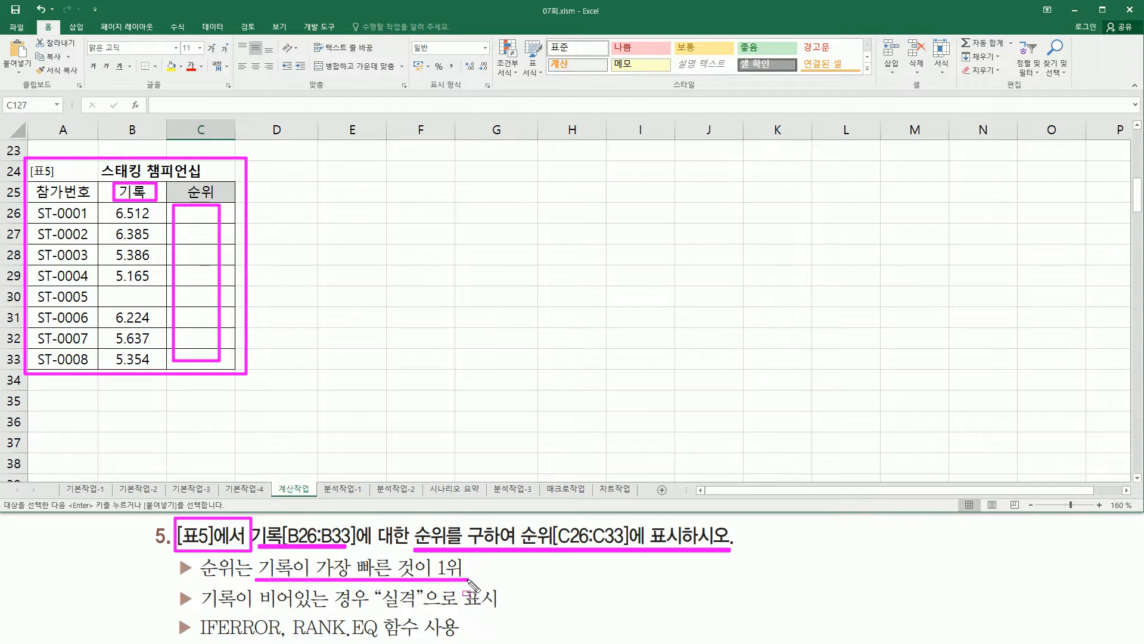
left_click_drag(377, 608, 422, 610)
key("Escape")
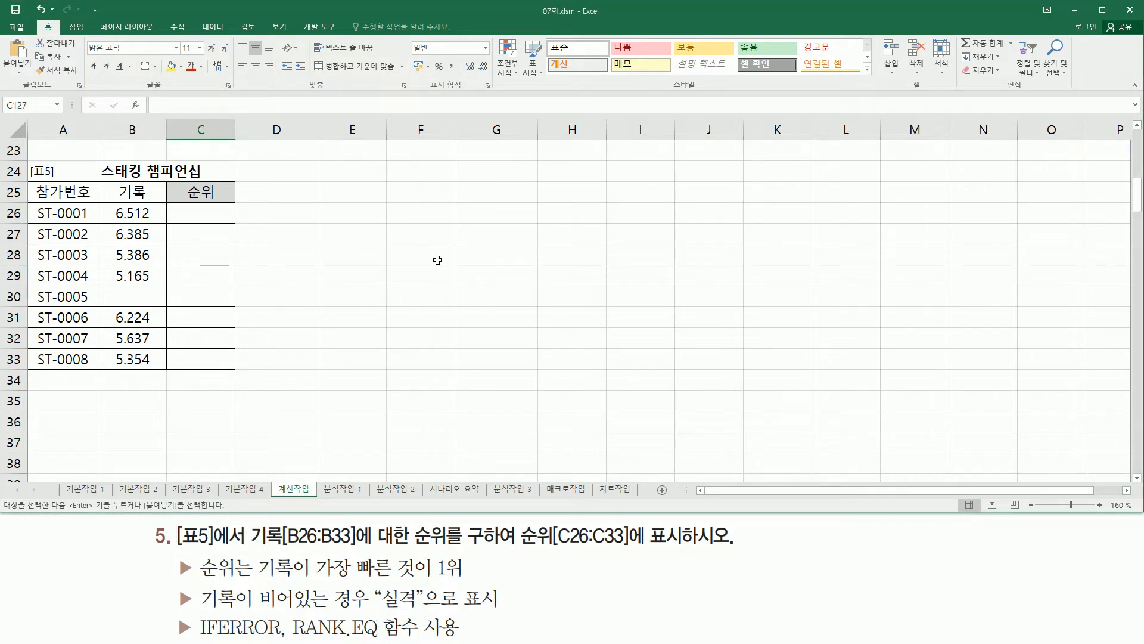
Step: Add the note rank.eq( 내점수 , 범위 $ , 옵션 ) at F28, with options 0(생략) 높은수 1등 내림차순 and 1(0이외의값) 낮은수 1등 오름차순 below
left_click(415, 256)
type("rank.eq( 내점수 , 범위 $ , 옵션 )  0(생략)\t높은수 1등 내림차순 1(0이외의값)\t낮은수 1등 오름차순")
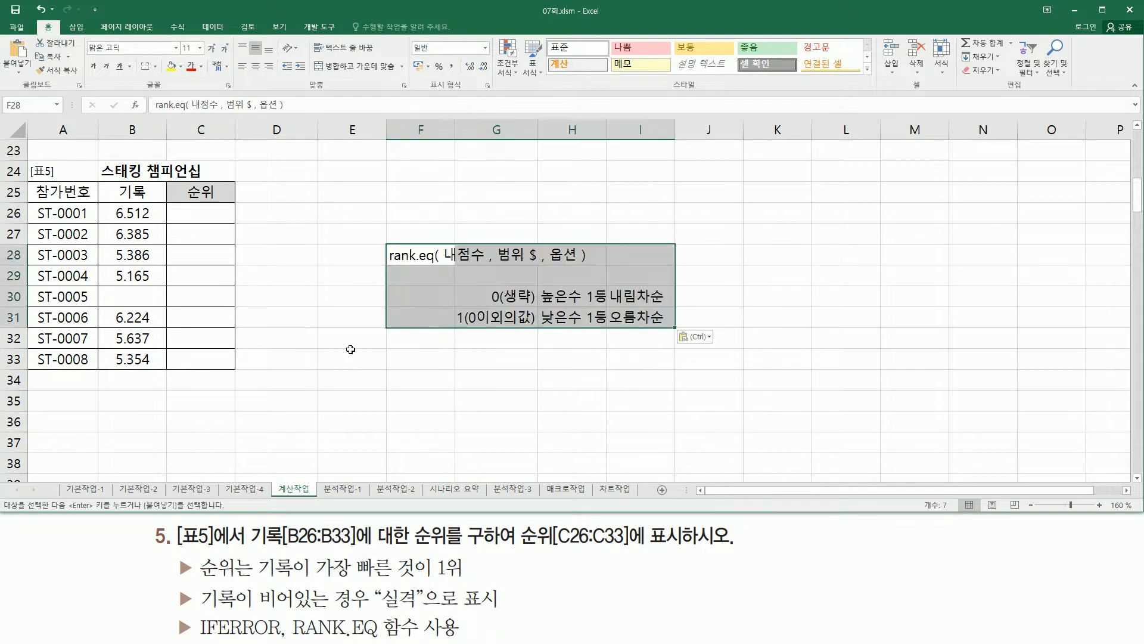
left_click(350, 352)
key("Escape")
Step: Compare the fastest-record-first rule and the 기록 values with the rank.eq note's ascending option 1
key("ctrl+2")
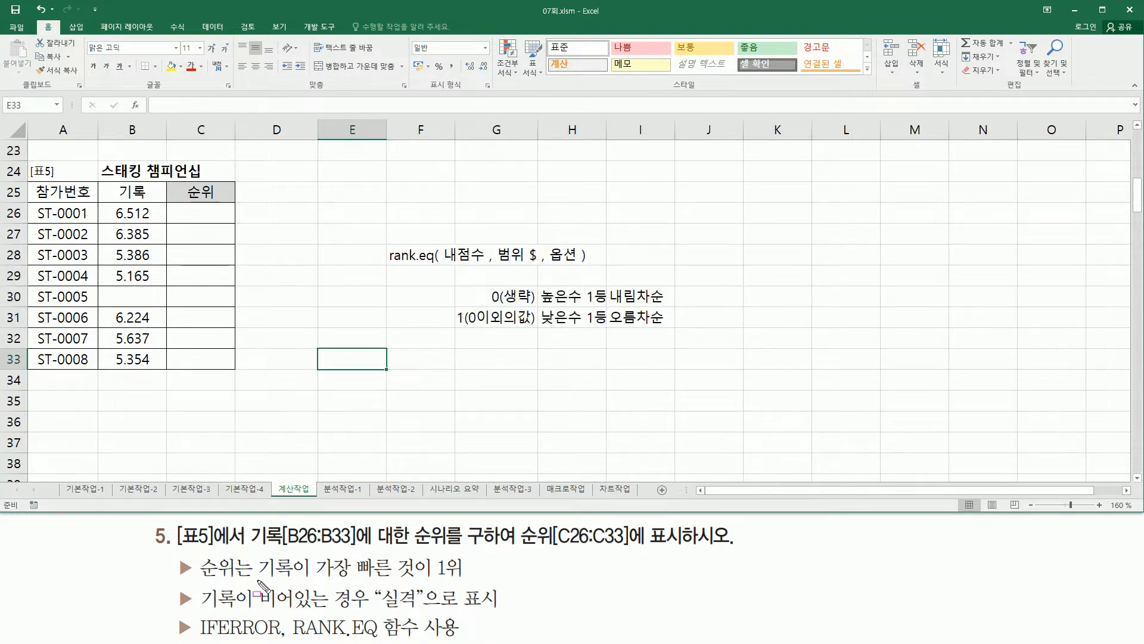
mouse_move(258, 549)
left_mouse_down()
mouse_move(461, 601)
mouse_move(470, 582)
left_mouse_up()
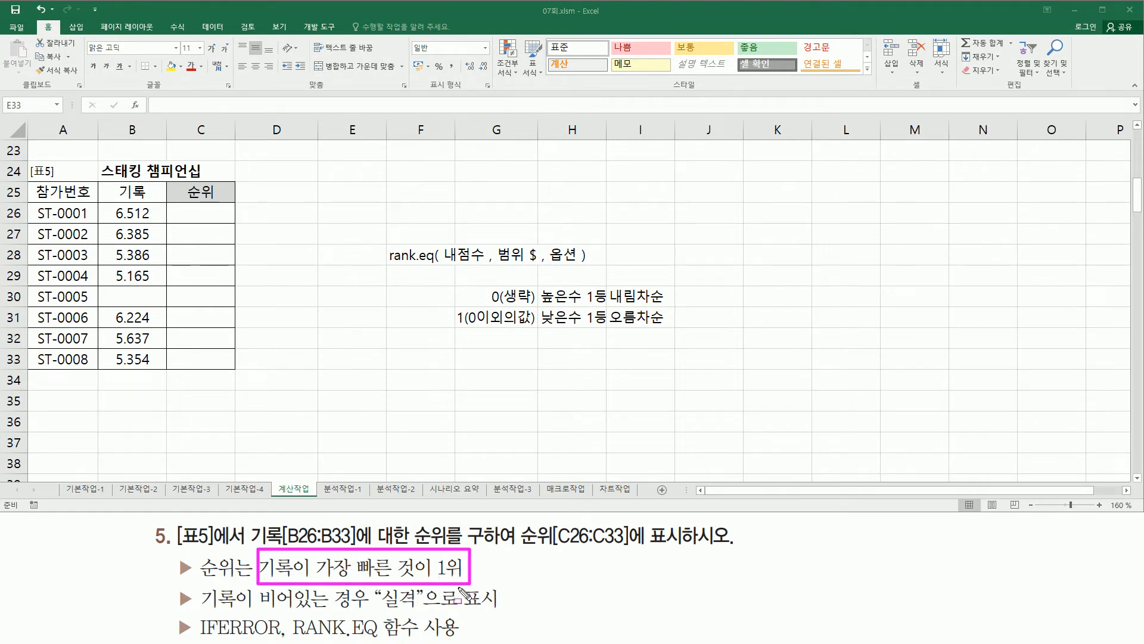
left_click_drag(109, 201, 158, 372)
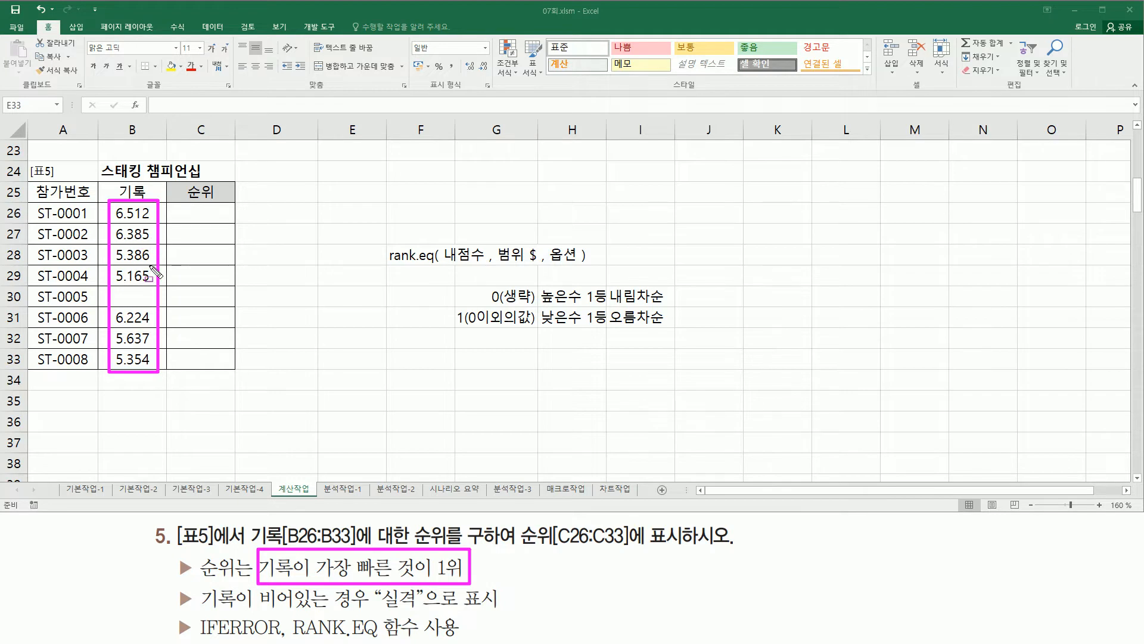
mouse_move(605, 328)
left_mouse_down()
mouse_move(679, 327)
mouse_move(676, 307)
left_mouse_up()
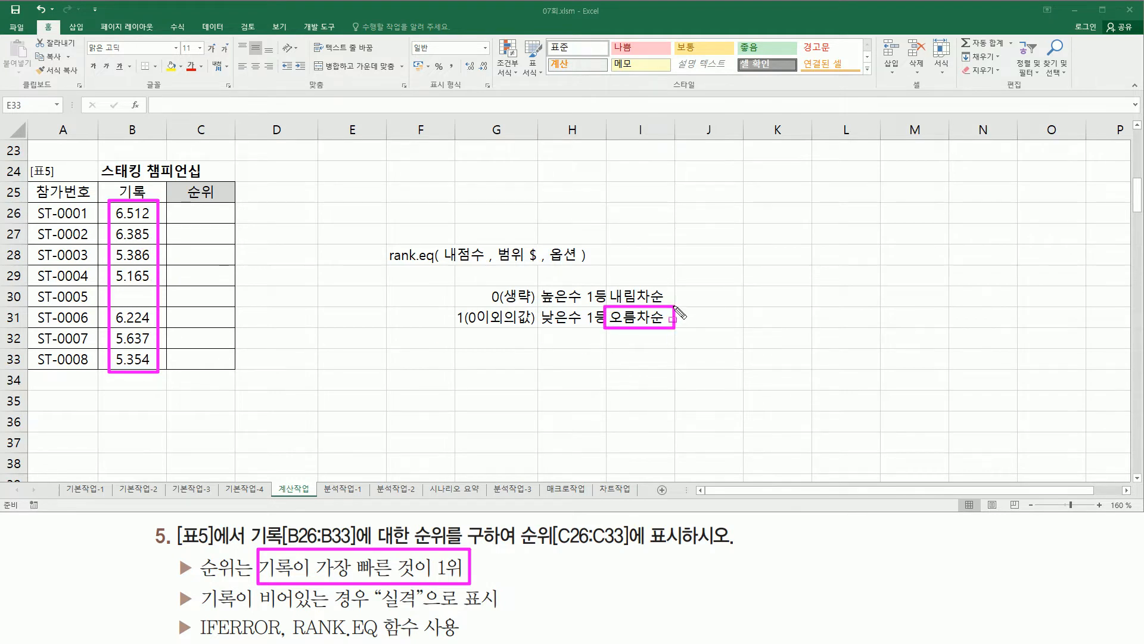
left_click_drag(541, 325, 604, 326)
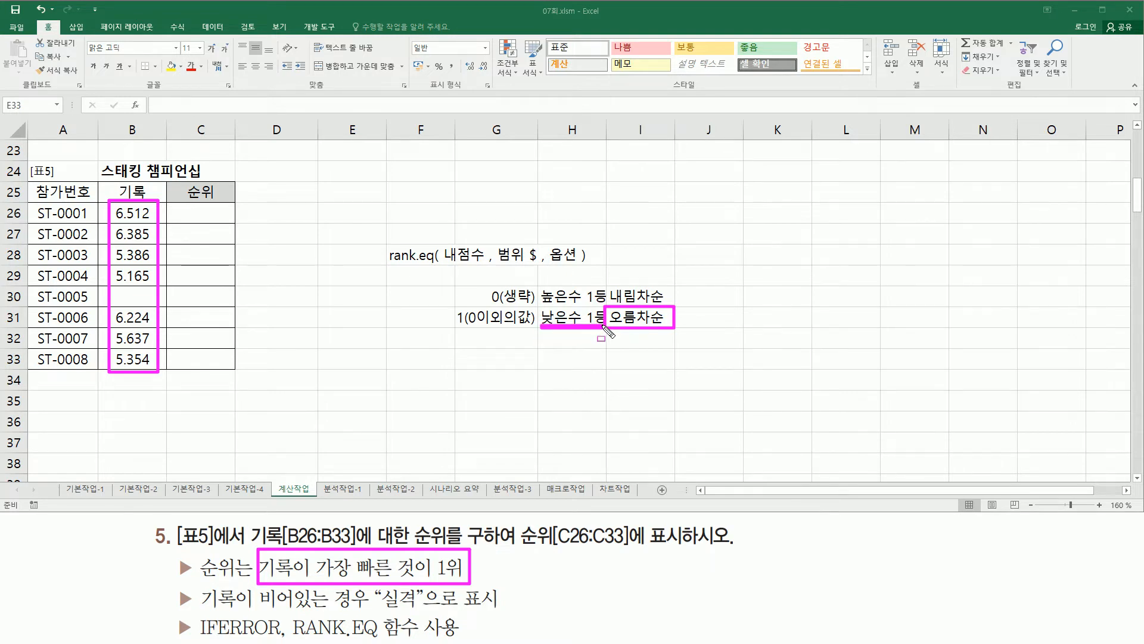
left_click_drag(455, 305, 467, 329)
key("Escape")
Step: Start a RANK.EQ formula in C26 with B26 as the number to rank
left_click(200, 212)
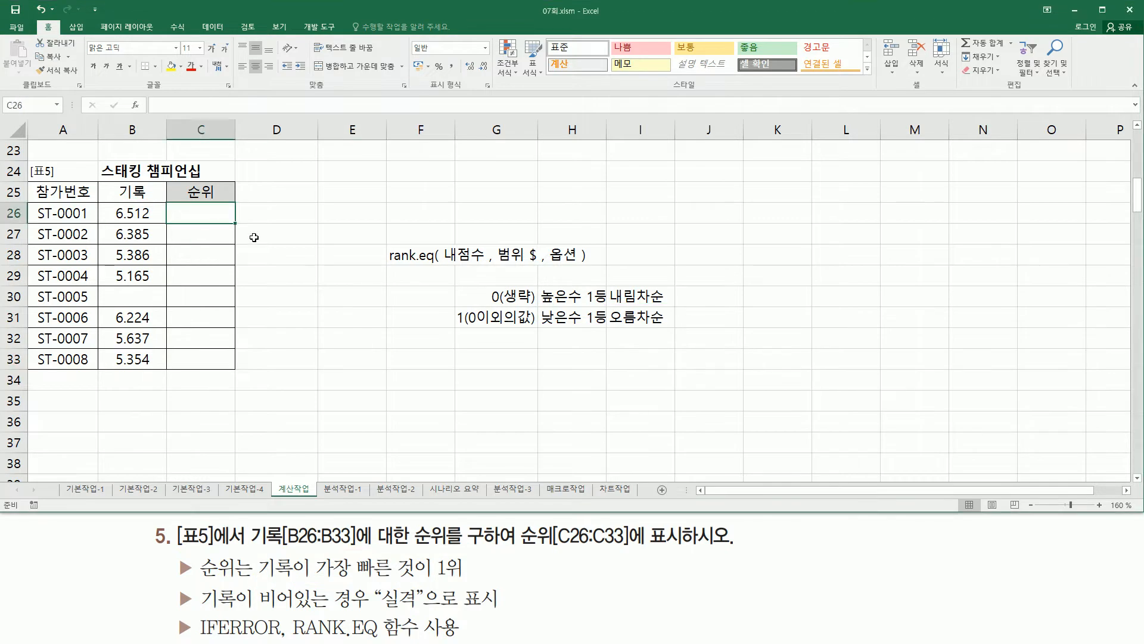
type("=r")
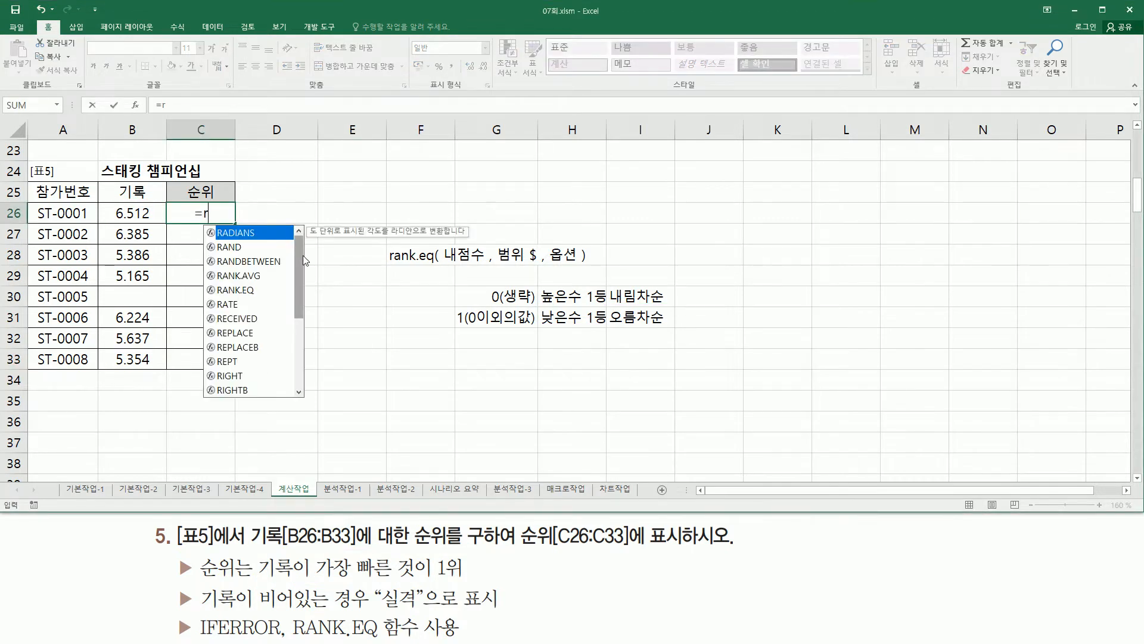
type("ank.")
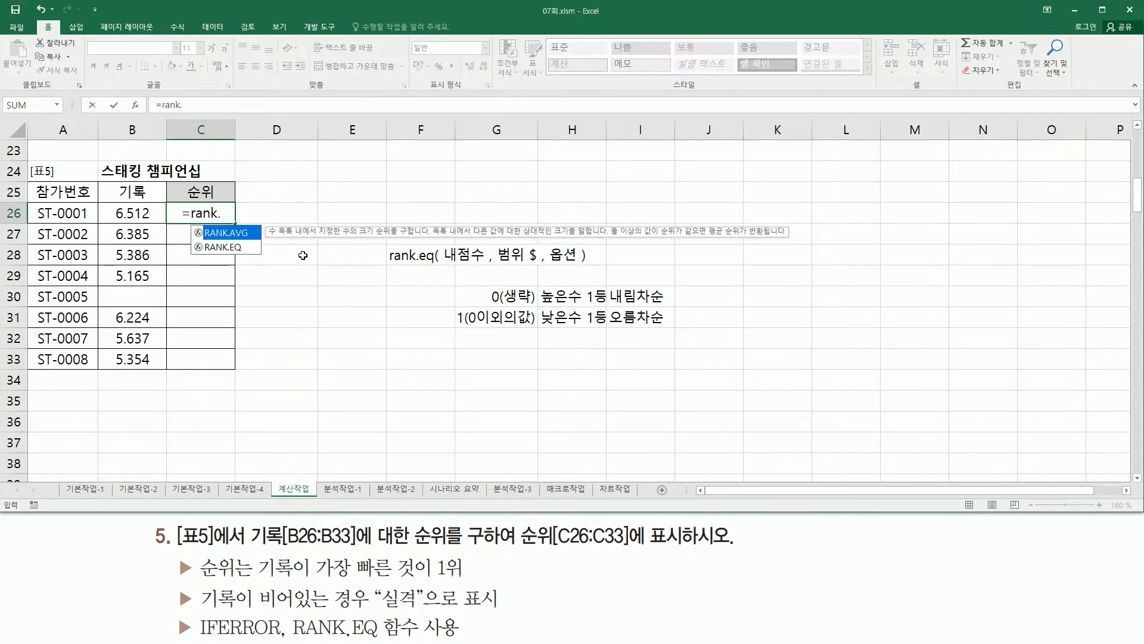
type("e")
key("Tab")
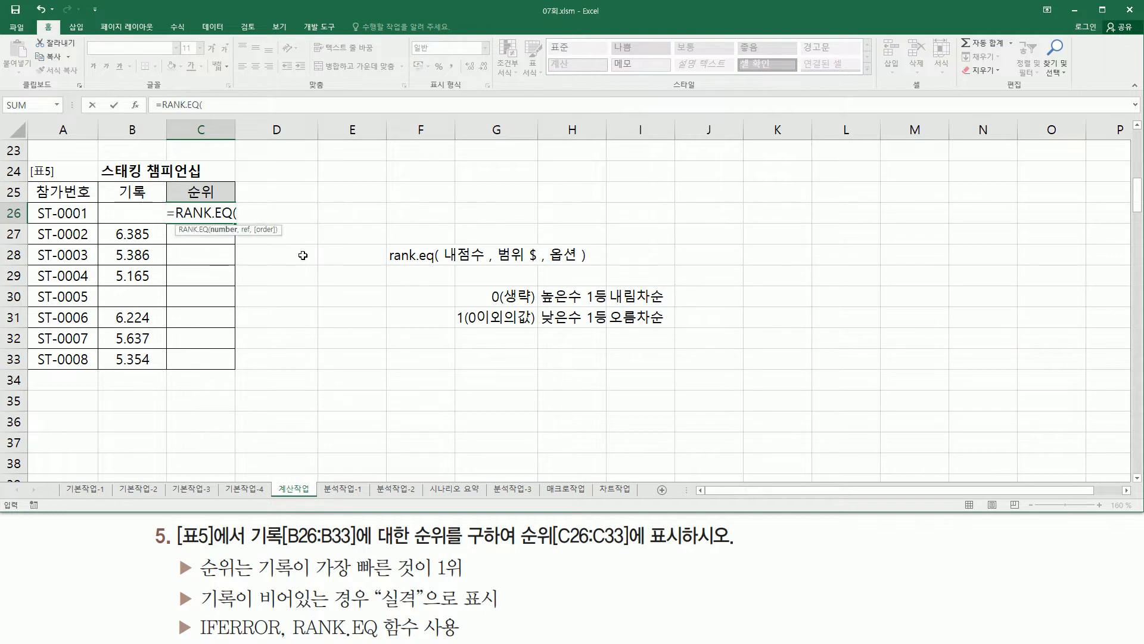
key("Left")
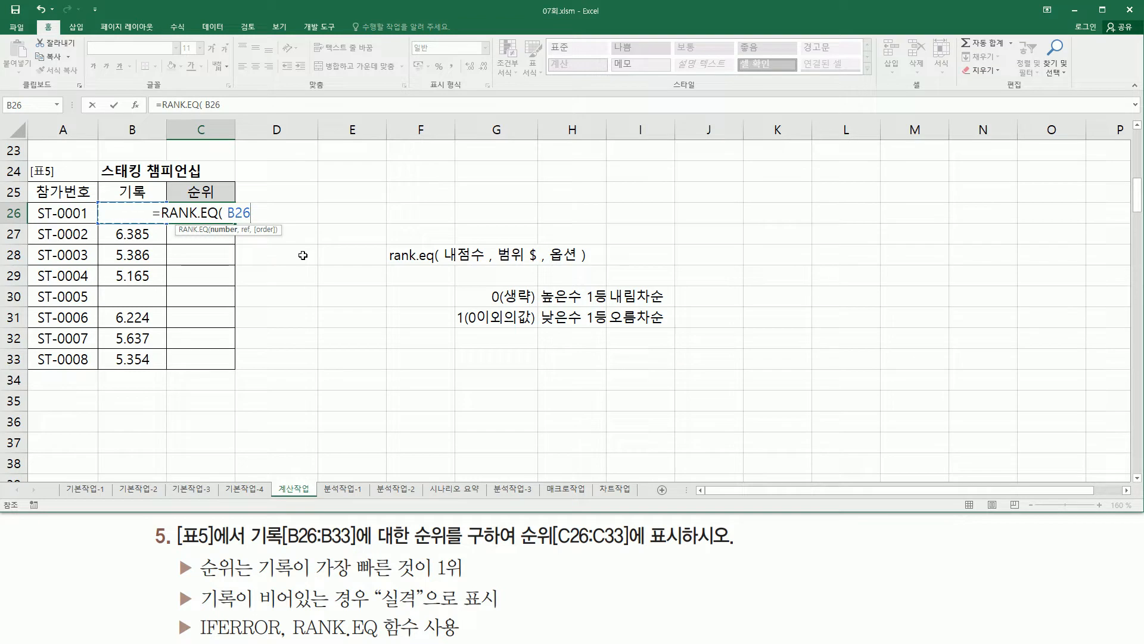
type(",")
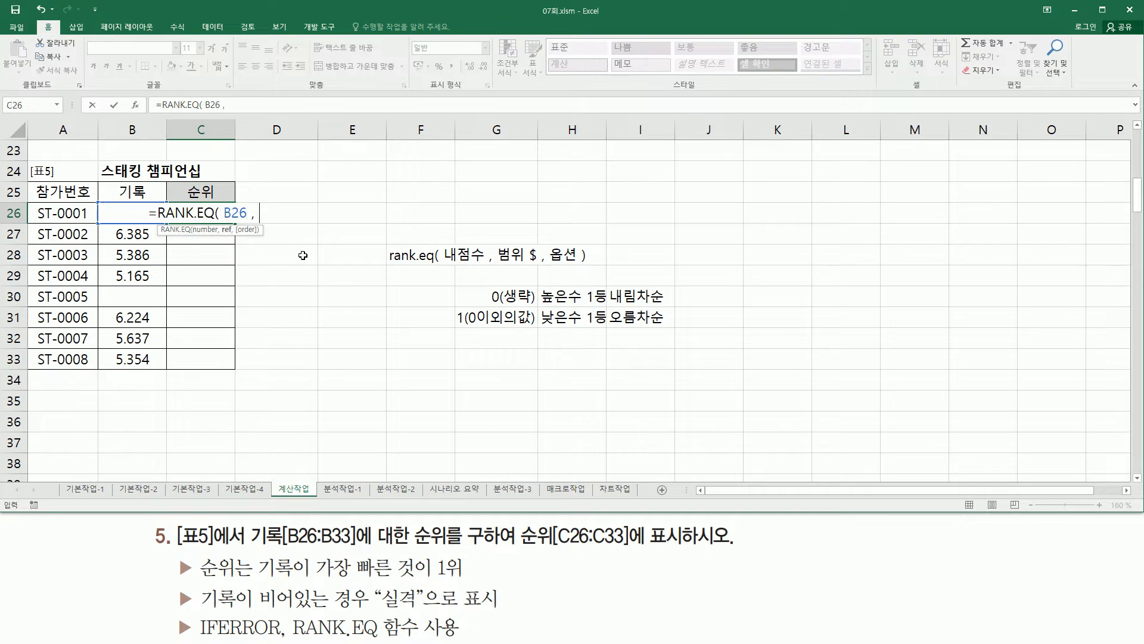
Step: Complete the C26 RANK.EQ formula with the absolute range $B$26:$B$33 and order 1
left_click_drag(119, 352, 115, 213)
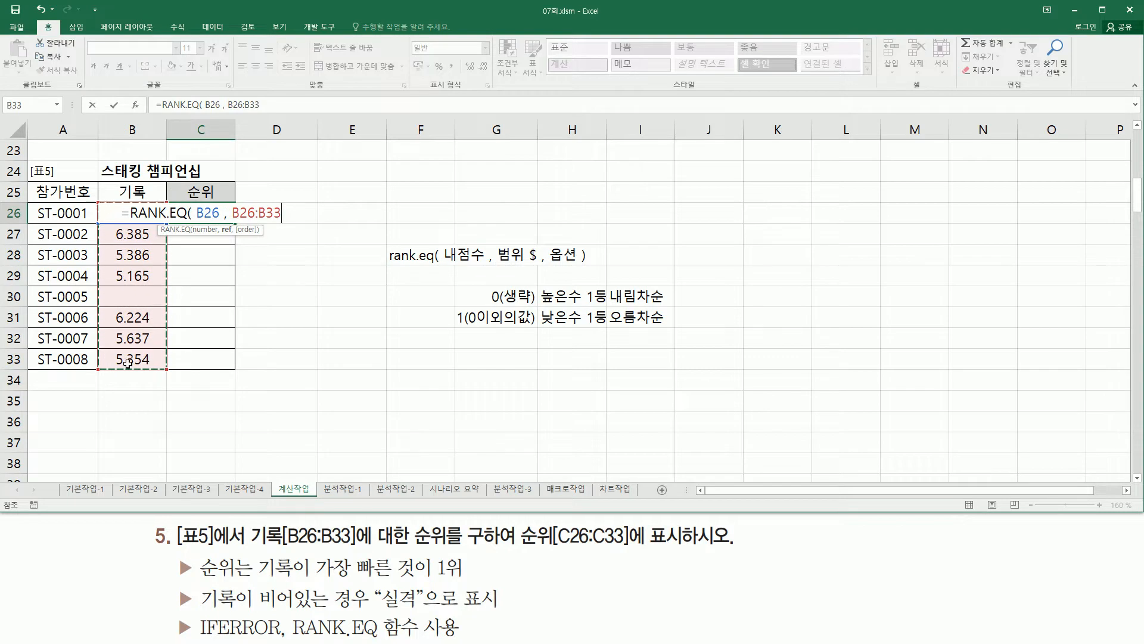
double_click(205, 214)
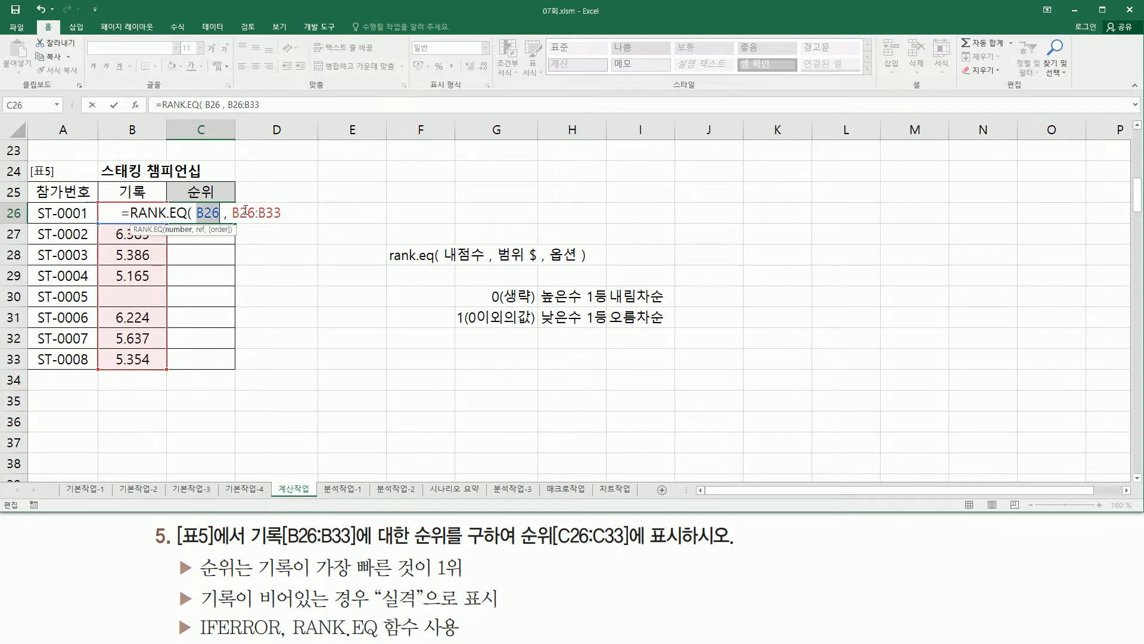
left_click_drag(245, 213, 267, 212)
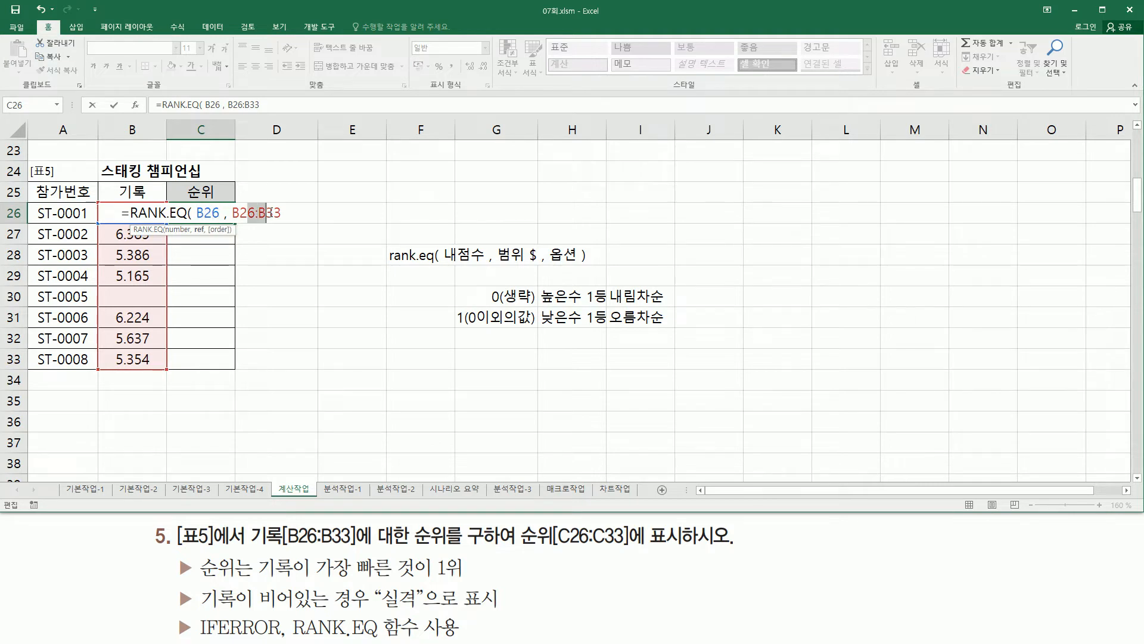
double_click(272, 213)
key("F4")
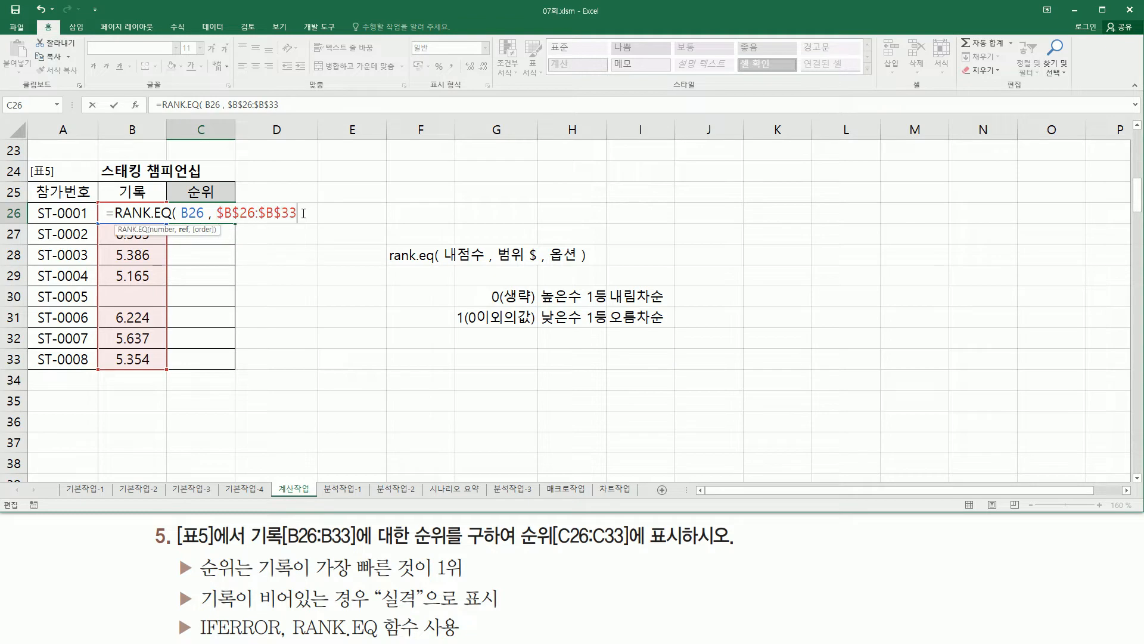
type(", 1")
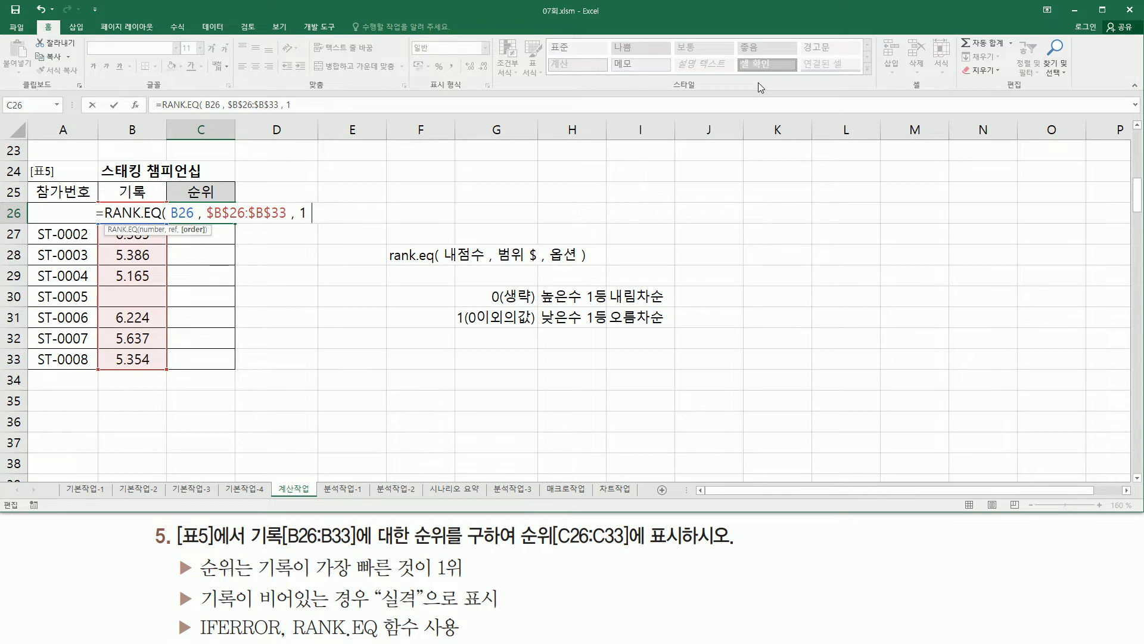
type(" )")
key("Return")
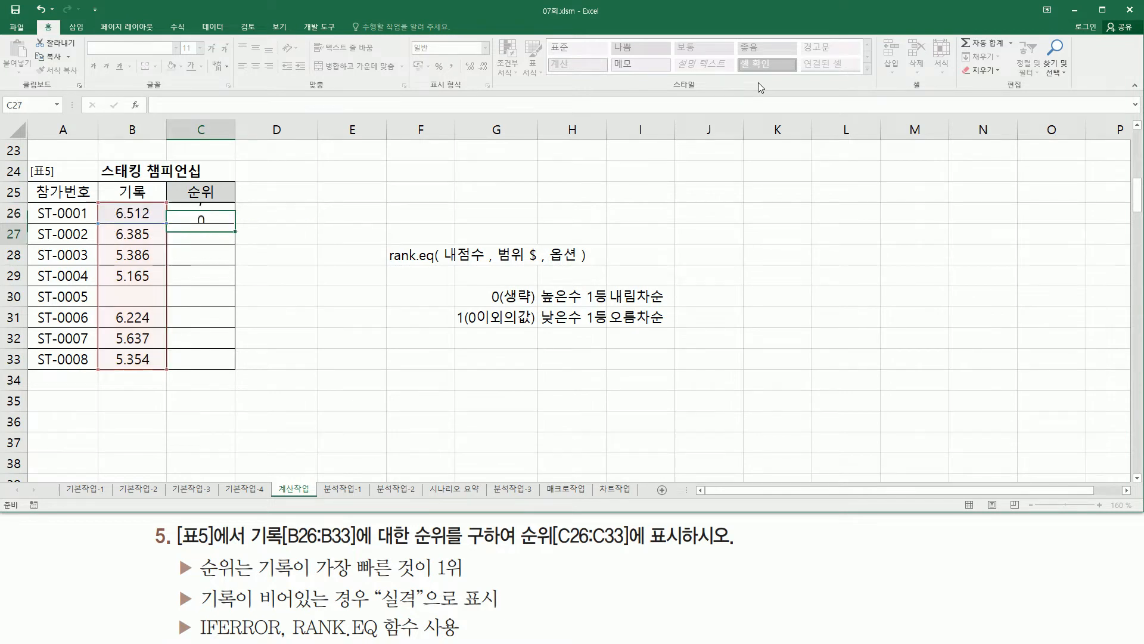
Step: Fill the RANK.EQ formula from C26 down through C33 and check the rank against the record in B29
left_click(221, 215)
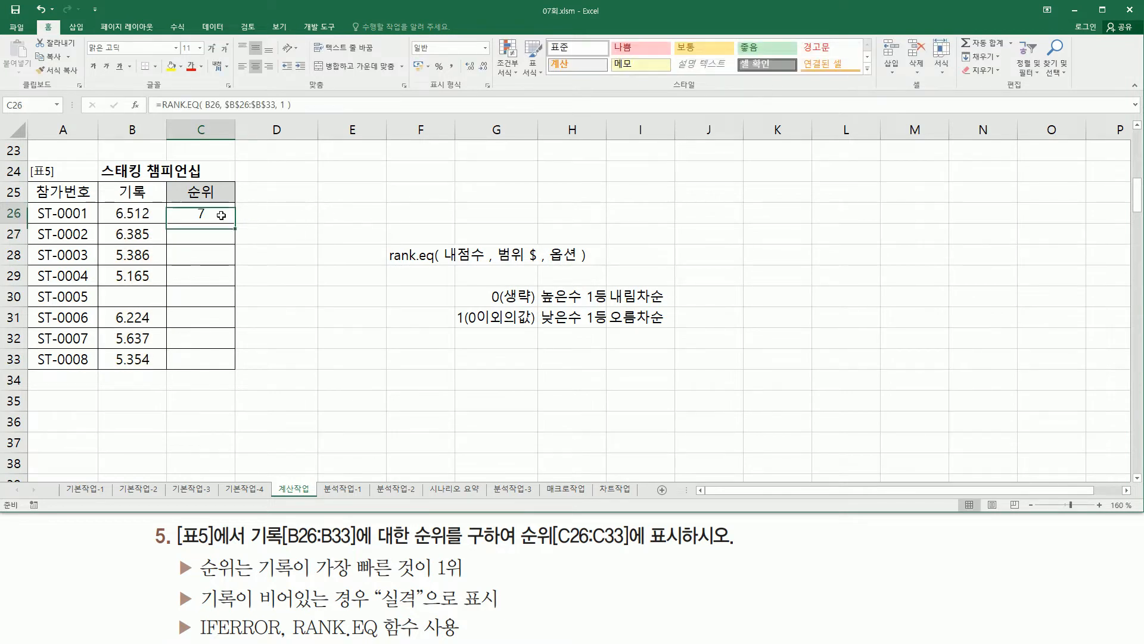
left_click_drag(236, 224, 241, 363)
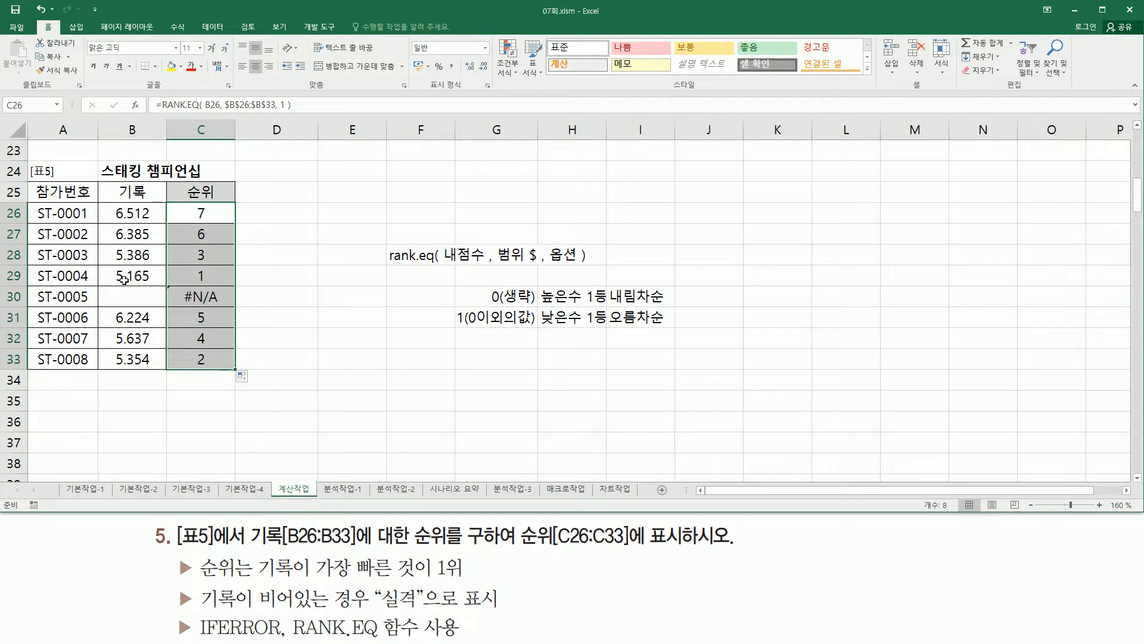
left_click_drag(109, 264, 160, 288)
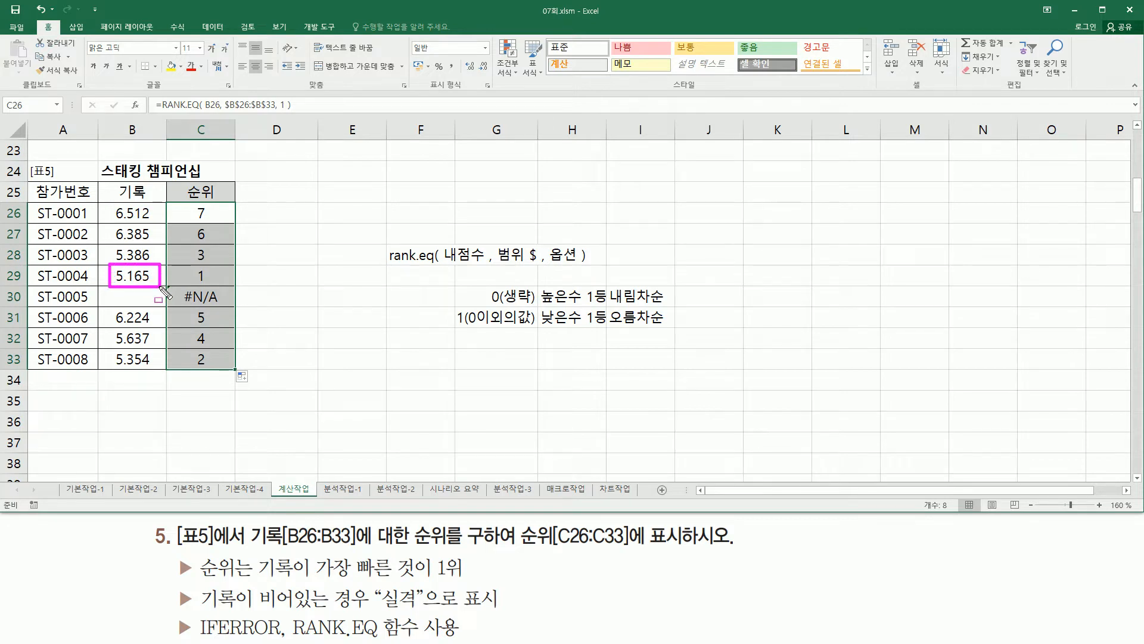
Step: Compare the blank record in B30 and its rank in C30 with the "실격" rule and the required IFERROR function
left_click_drag(192, 283, 206, 283)
left_click_drag(202, 581, 370, 609)
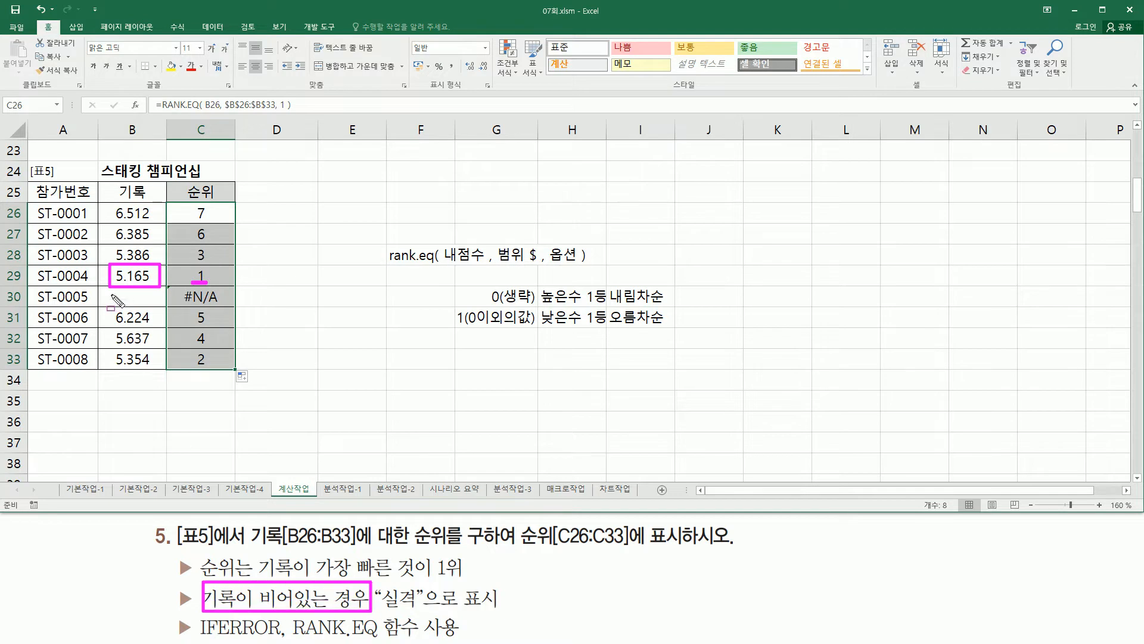
left_click_drag(105, 301, 151, 301)
left_click_drag(178, 284, 225, 307)
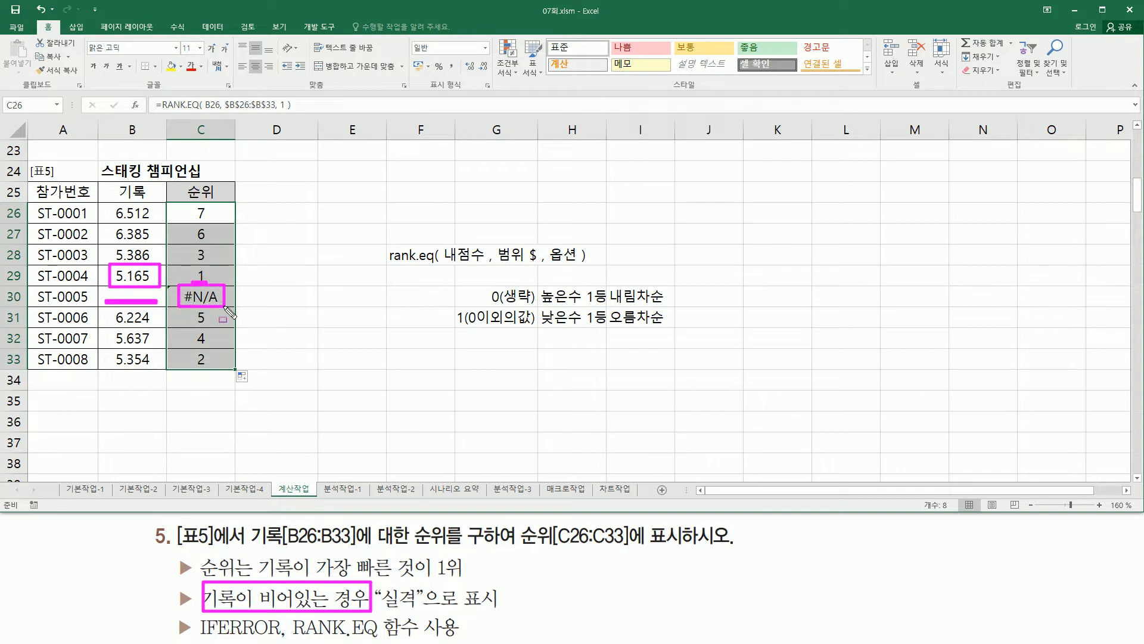
left_click_drag(379, 610, 502, 611)
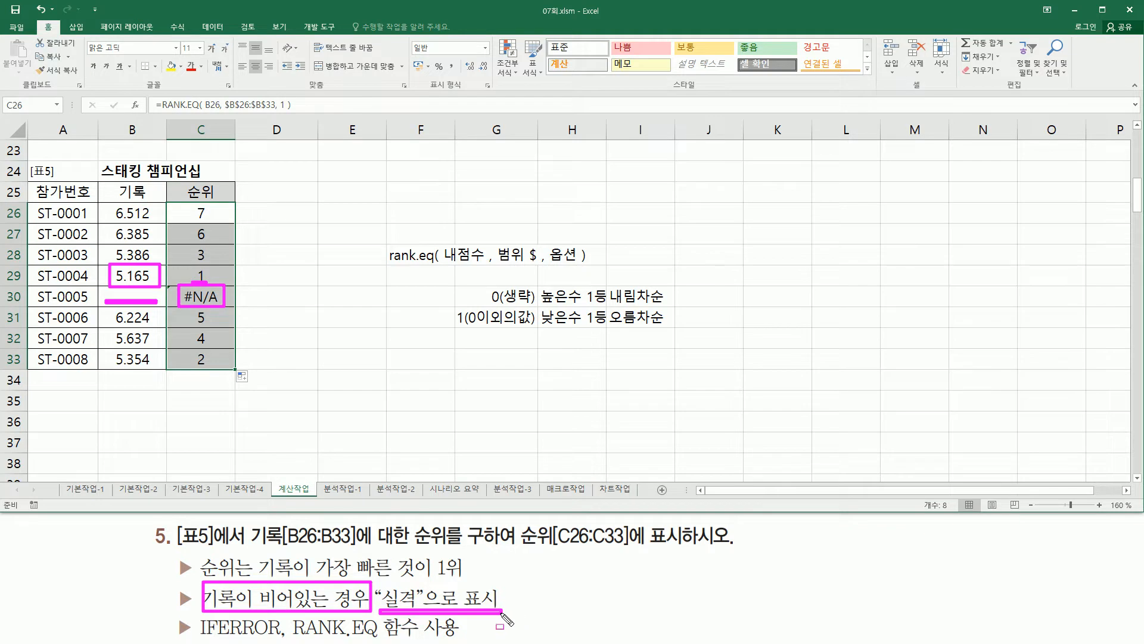
left_click_drag(198, 637, 278, 639)
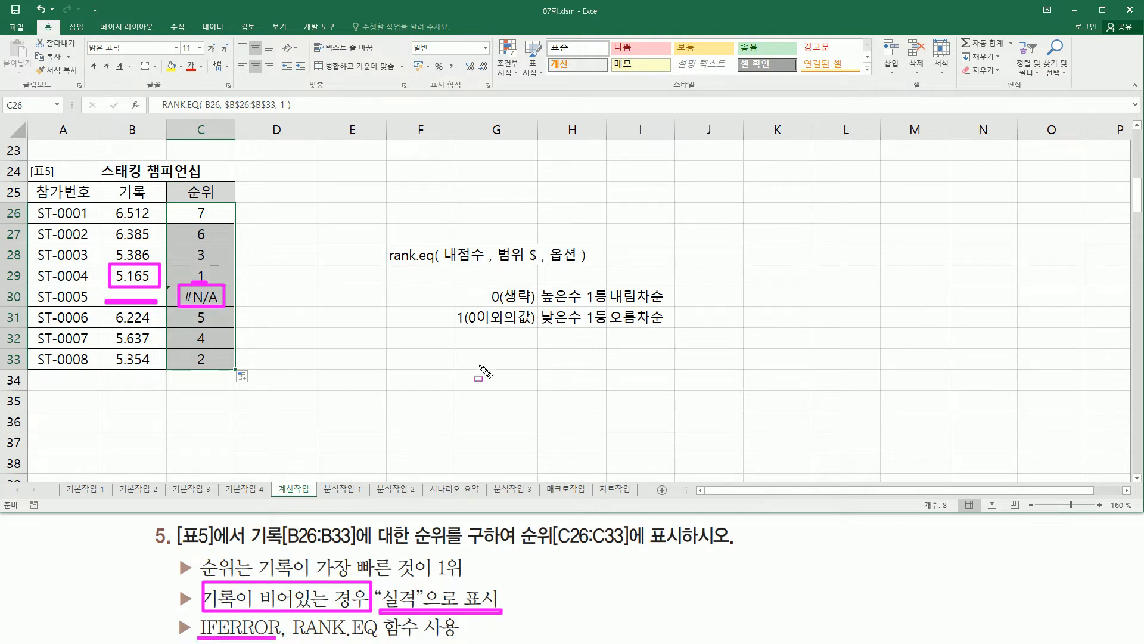
key("Escape")
Step: Note the IFERROR syntax in F33 as "iferror( 인수 , 오류시 표시할 값 )"
left_click(422, 358)
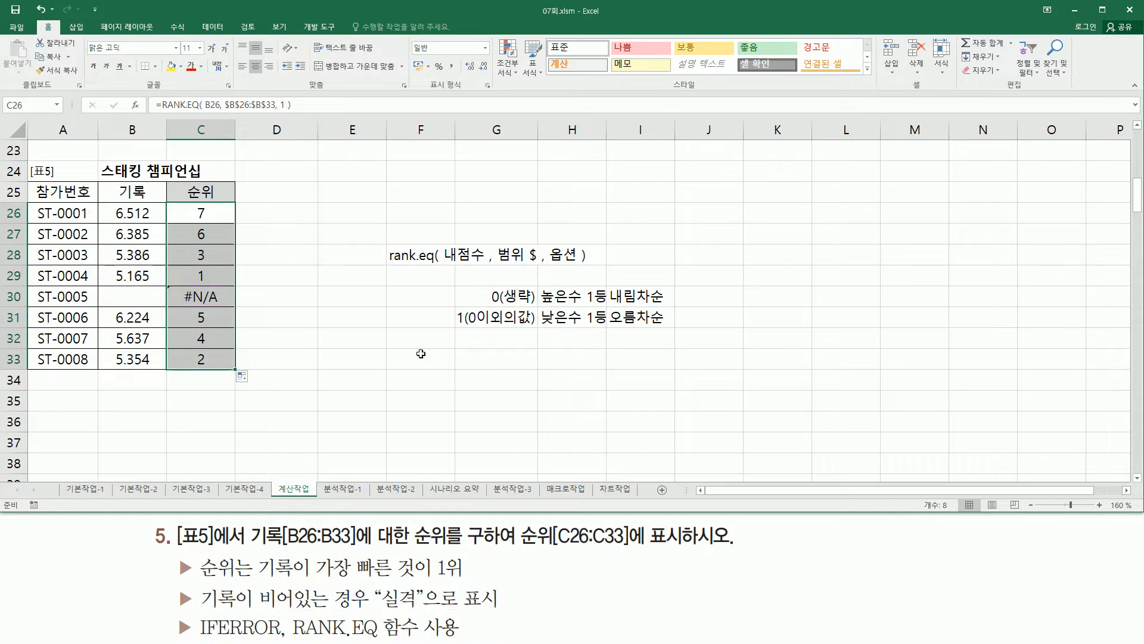
type("if")
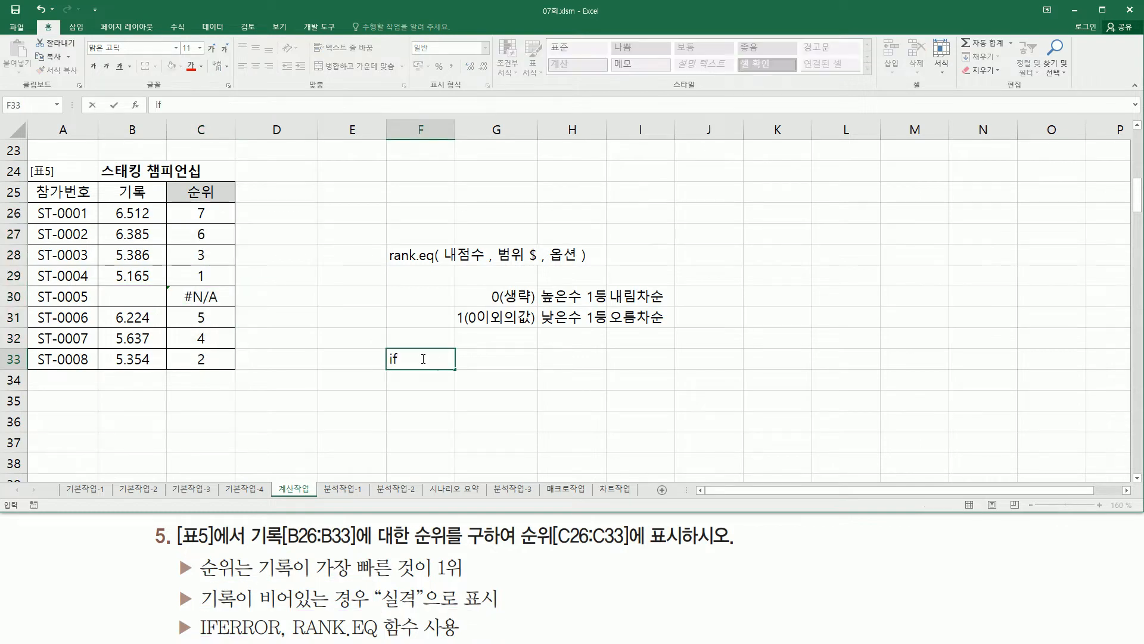
type("or( 인수 , 오류")
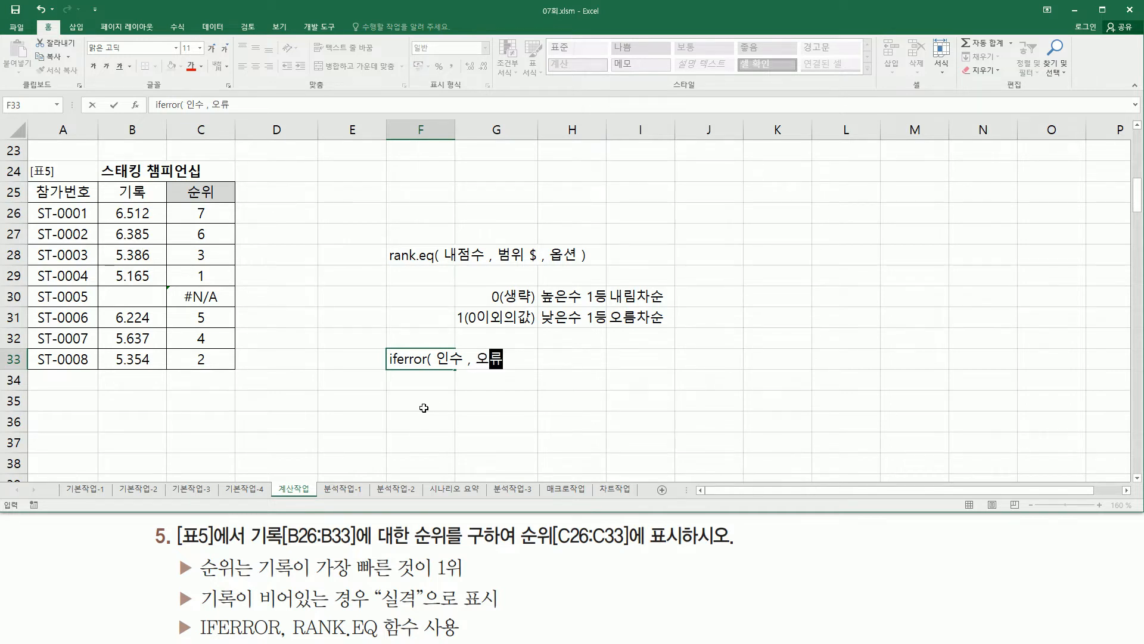
type("시 표시")
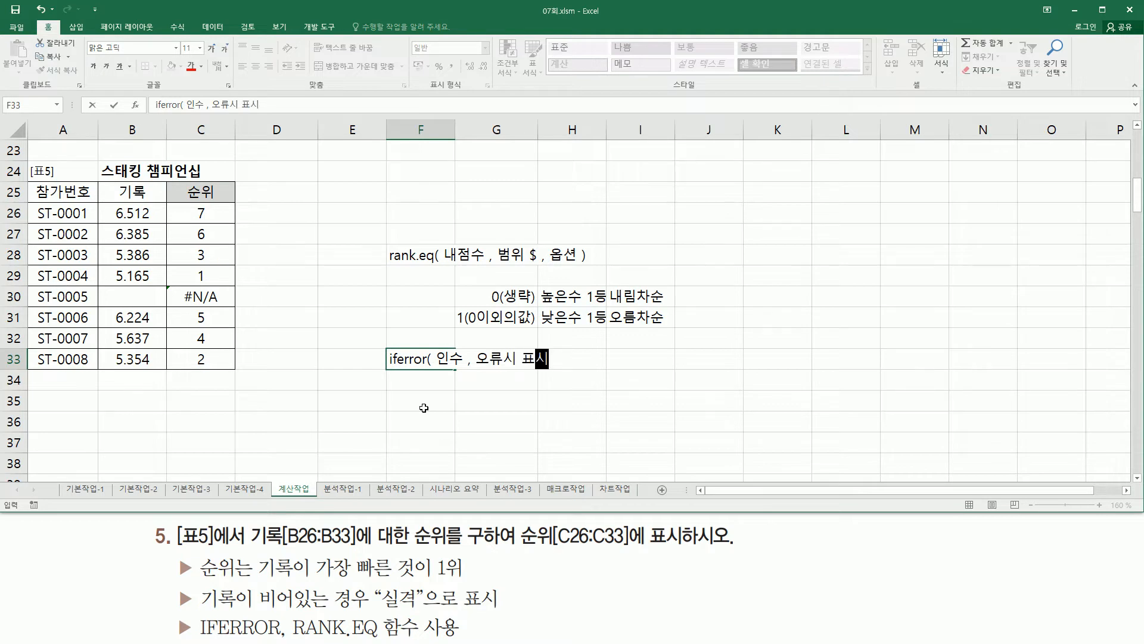
type("하ㄹ 값 )")
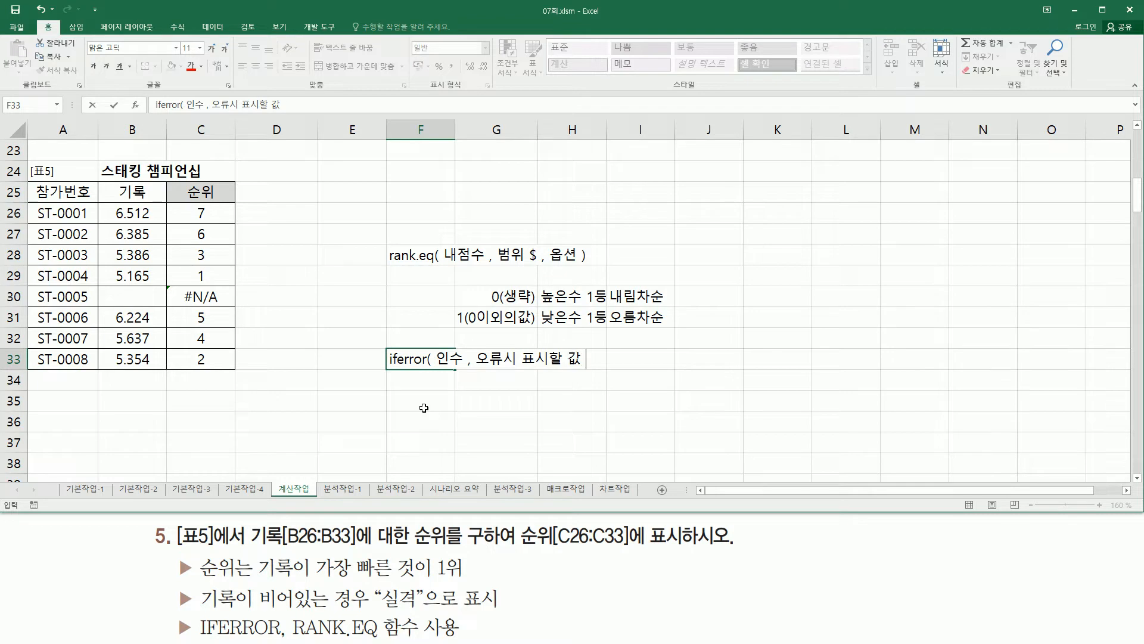
key("Return")
Step: Wrap the C26 formula in IFERROR, with RANK.EQ( B26, $B$26:$B$33, 1 ) as its value argument
left_click(201, 213)
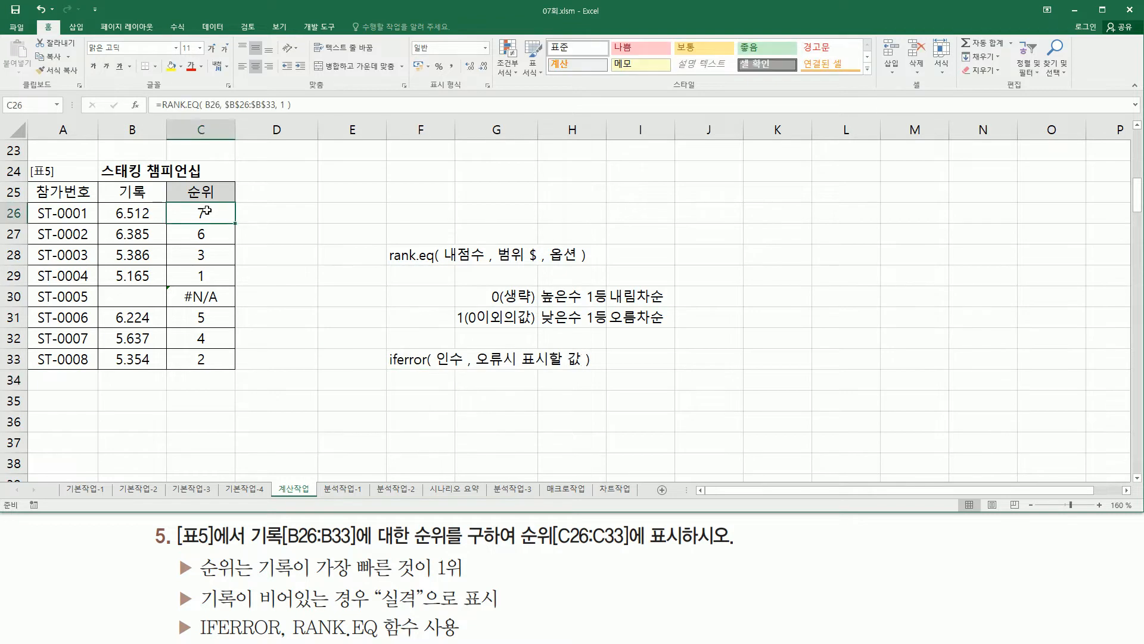
key("F2")
left_click_drag(104, 213, 447, 209)
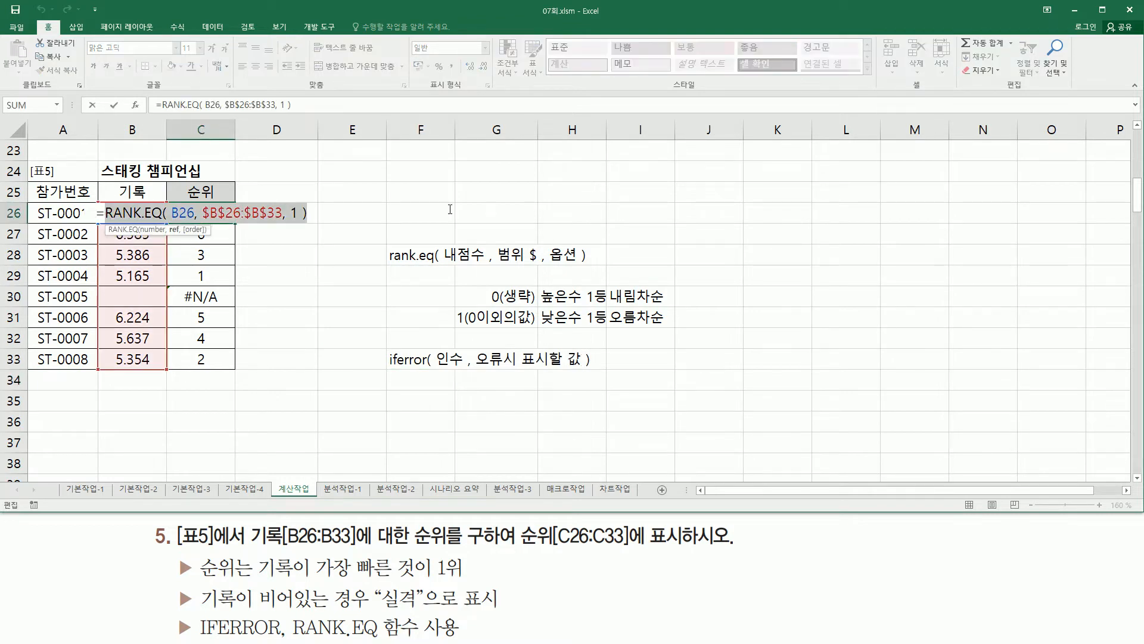
key("BackSpace")
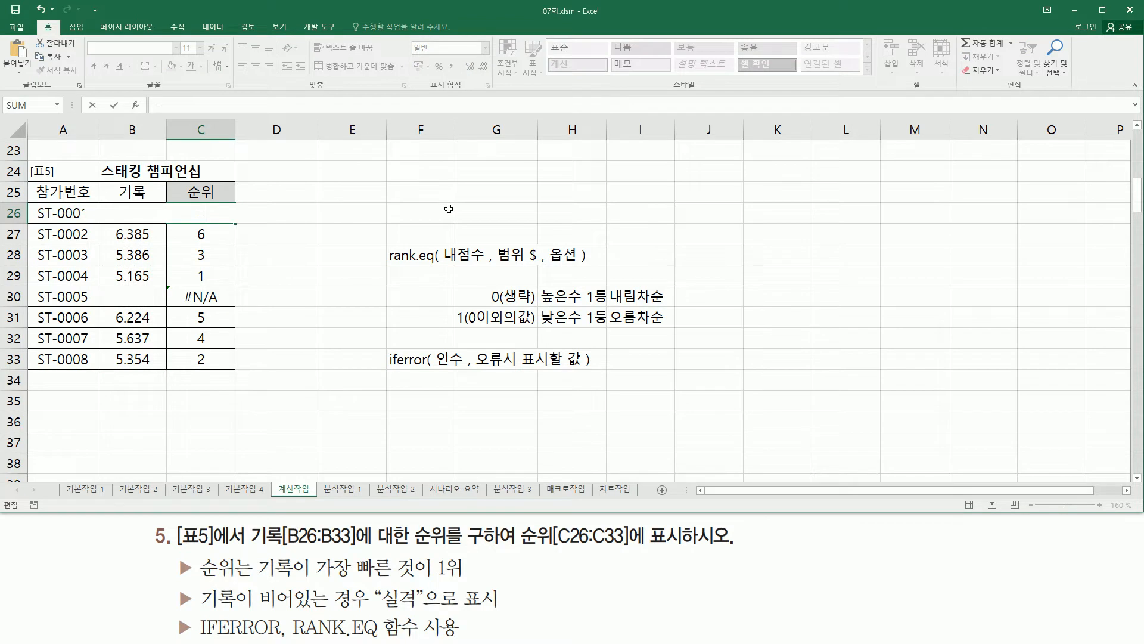
type("if")
key("Down")
key("Tab")
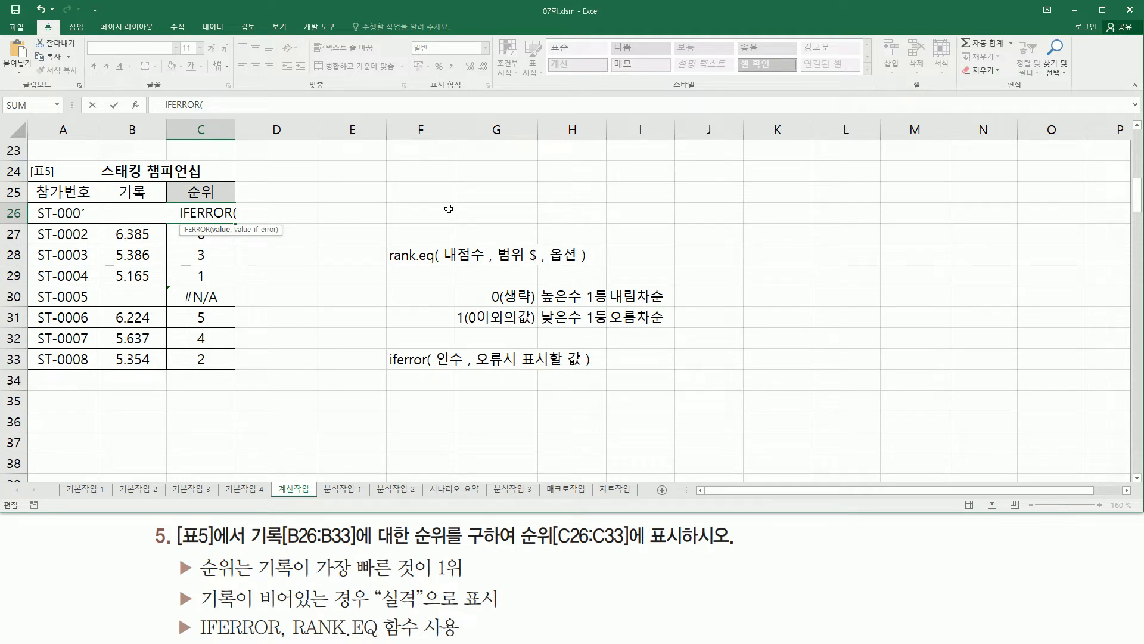
type("RANK.EQ( B26, $B$26:$B$33, 1 )")
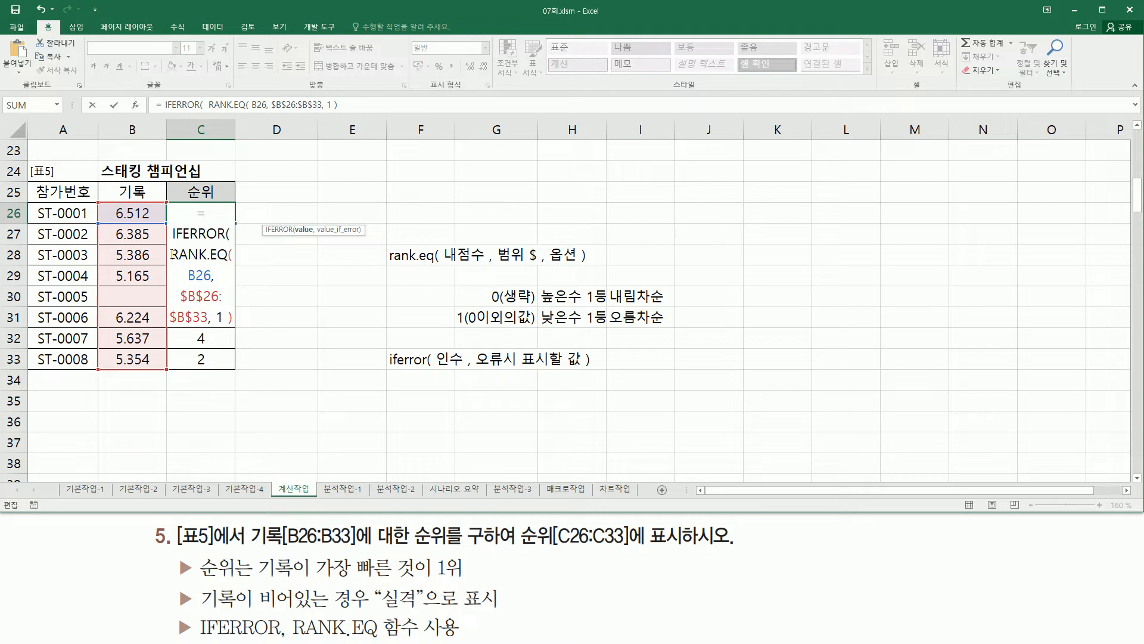
left_click_drag(172, 255, 232, 317)
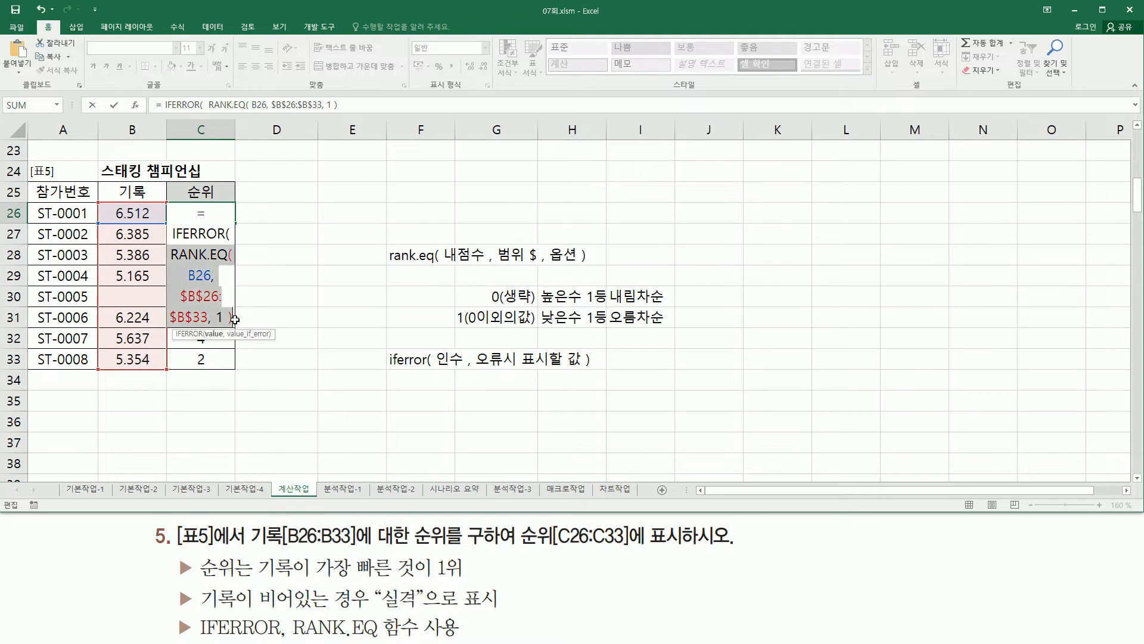
left_click(232, 318)
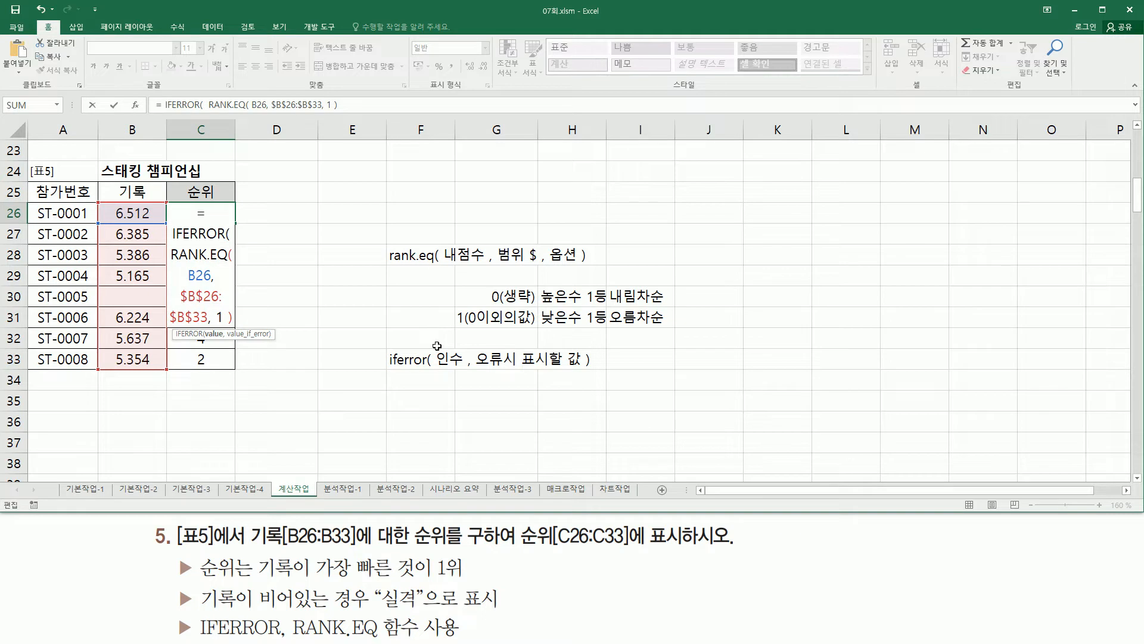
Step: Complete the C26 IFERROR formula with "실격" as the error value and fill it down through C33
type(",")
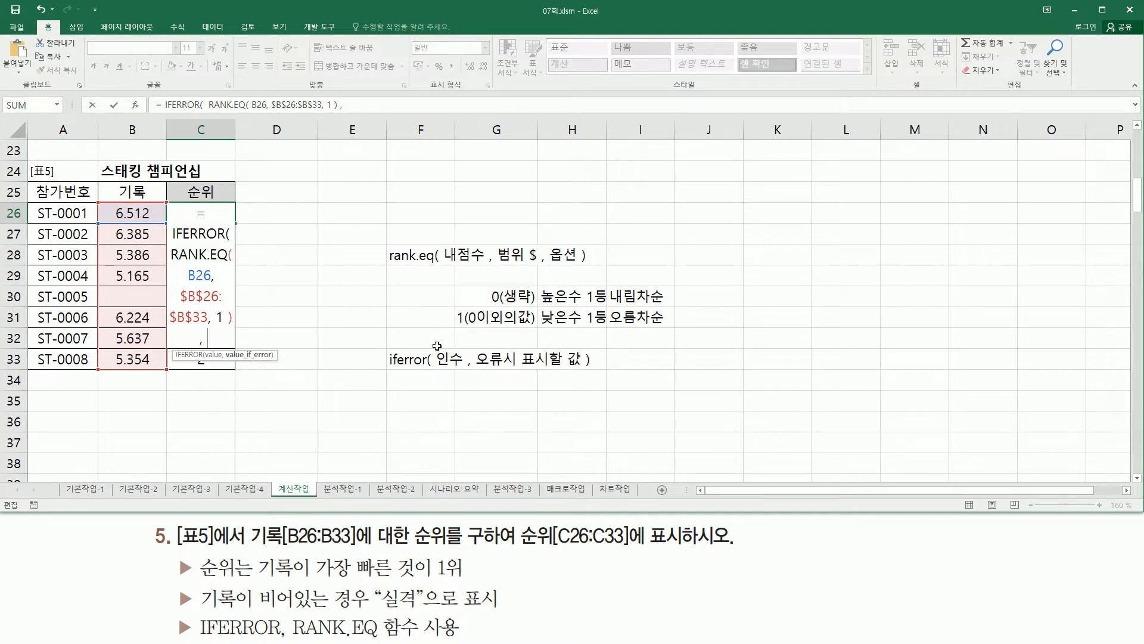
type(" \"실격\" )")
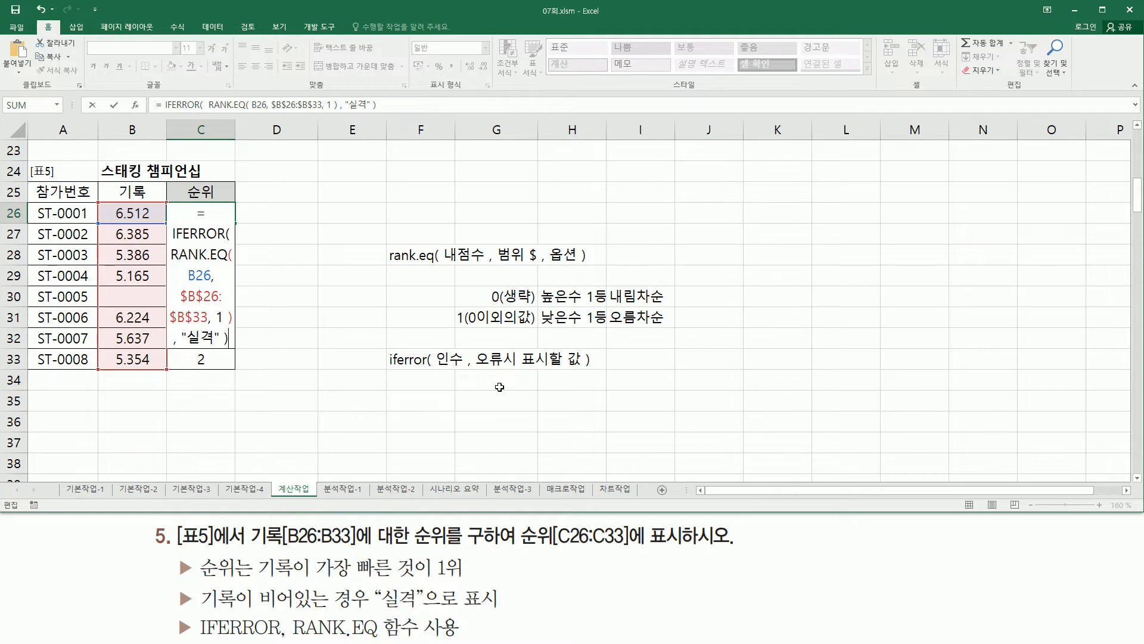
key("ctrl+Return")
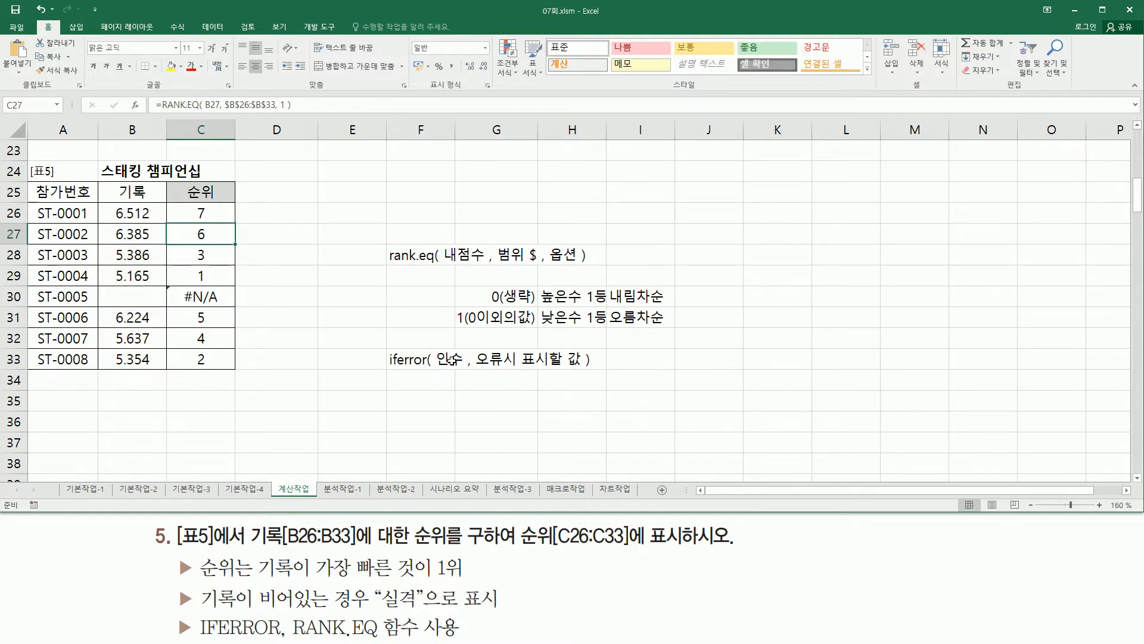
left_click_drag(233, 220, 239, 366)
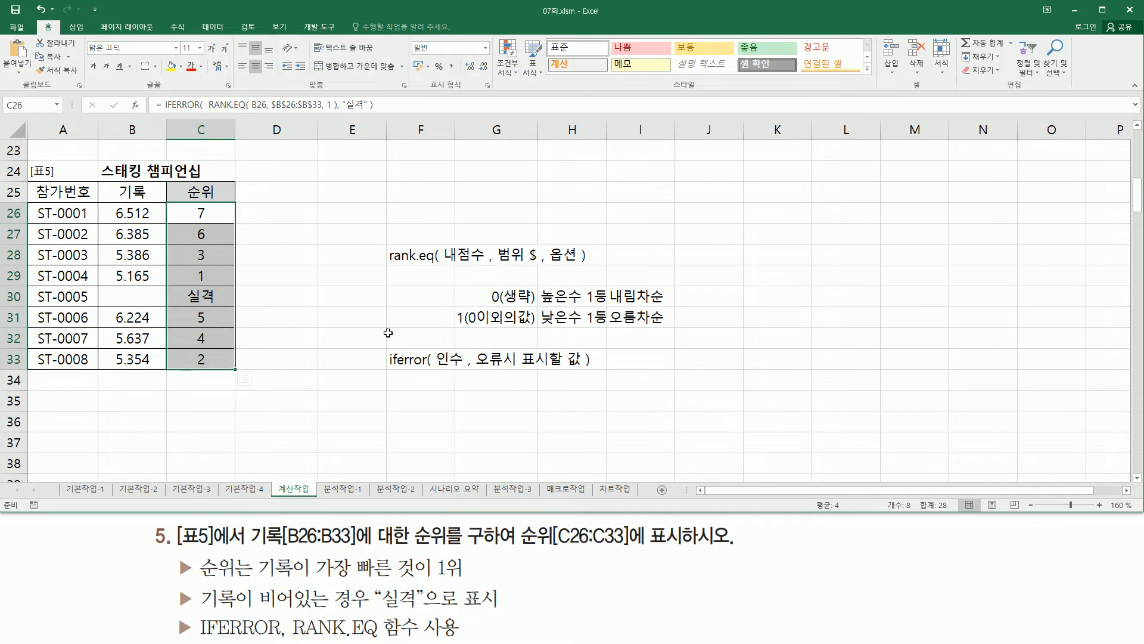
Step: Record the formula = IFERROR( RANK.EQ( B26, $B$26:$B$33, 1 ) , "실격" ) as a text note in F26
left_click(412, 207)
type("'")
type("= IFERROR(  RANK.EQ( B26, $B$26:$B$33, 1 ) , \"실격\" )")
key("Return")
left_click(870, 329)
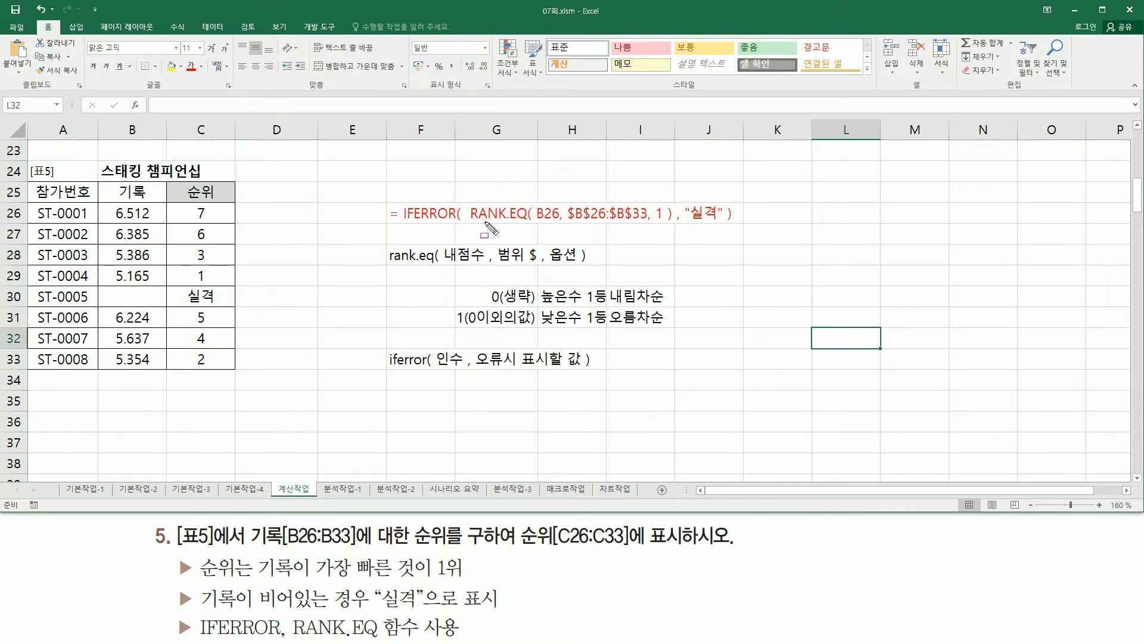
Step: Check the RANK.EQ order argument 1 in the noted formula against the fastest-record rule and the rank.eq option note
mouse_move(468, 196)
left_mouse_down()
mouse_move(488, 231)
mouse_move(675, 235)
mouse_move(666, 223)
left_mouse_up()
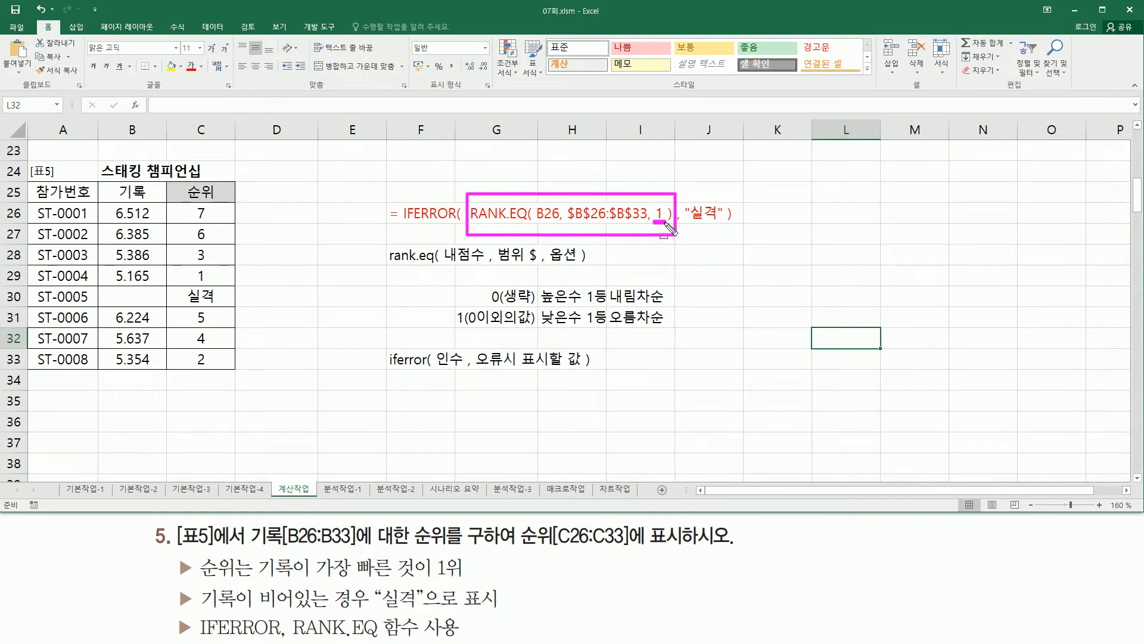
left_click_drag(255, 580, 468, 582)
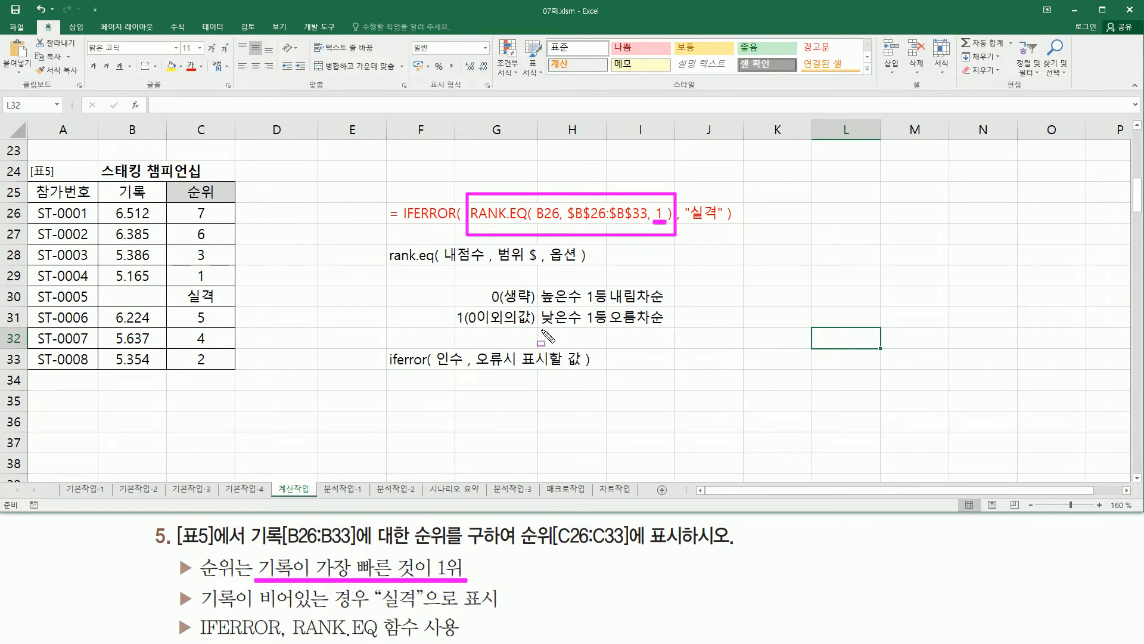
mouse_move(540, 327)
left_mouse_down()
mouse_move(607, 325)
mouse_move(607, 307)
left_mouse_up()
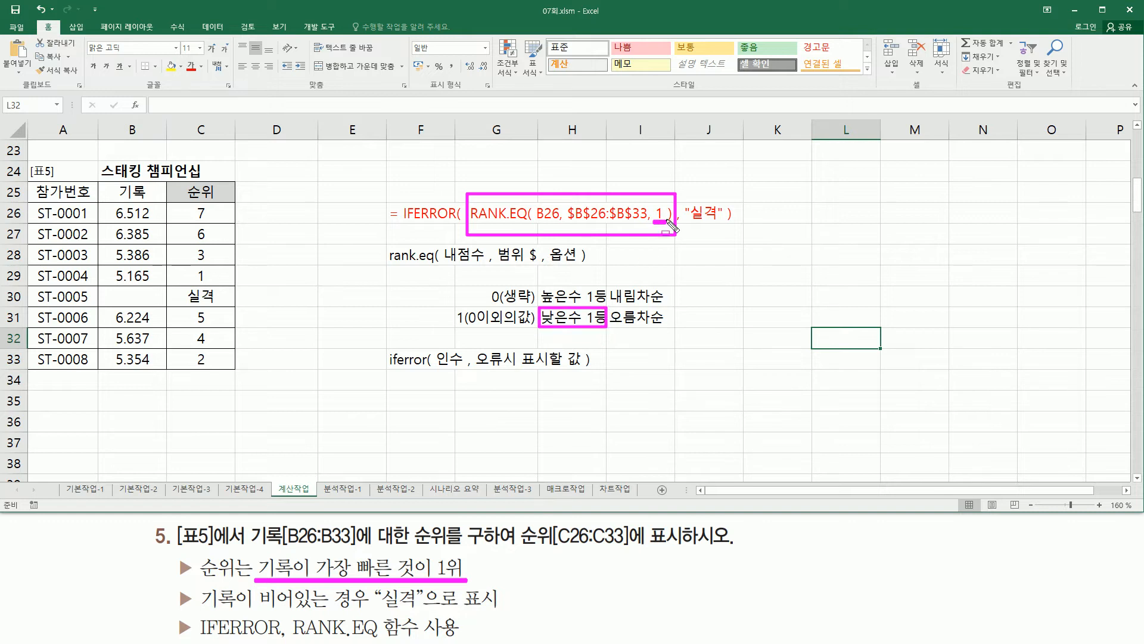
left_click_drag(662, 219, 661, 214)
key("Escape")
Step: Relate the RANK.EQ part of the noted formula to the ranks in C26:C33 and review the IFERROR "실격" argument
key("ctrl+2")
mouse_move(471, 223)
left_mouse_down()
mouse_move(685, 230)
mouse_move(674, 202)
left_mouse_up()
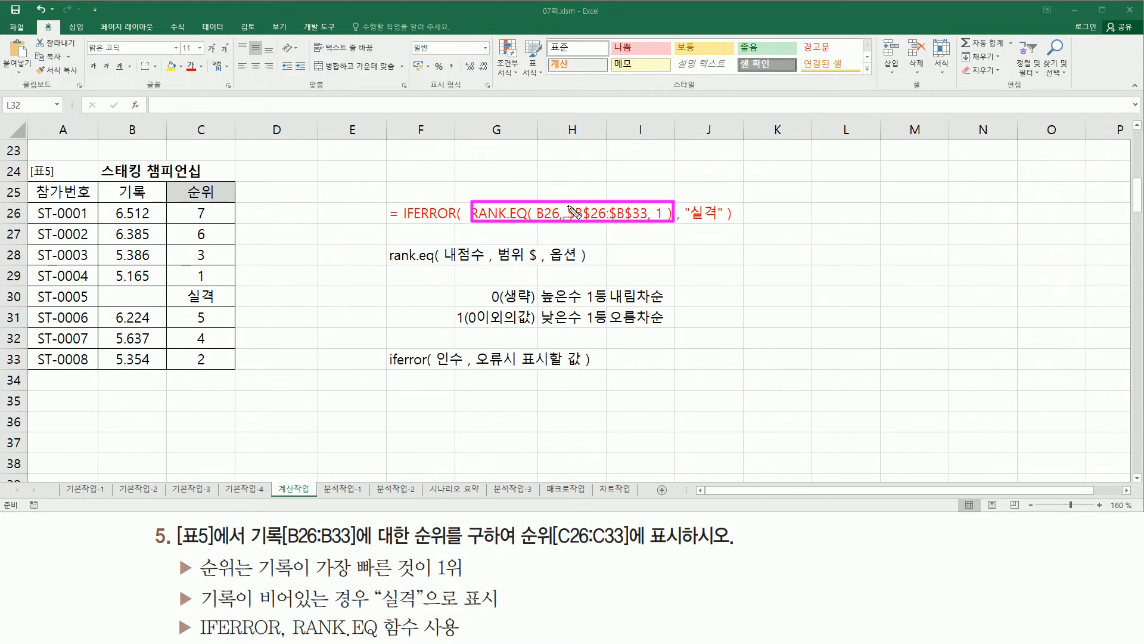
left_click_drag(193, 202, 210, 370)
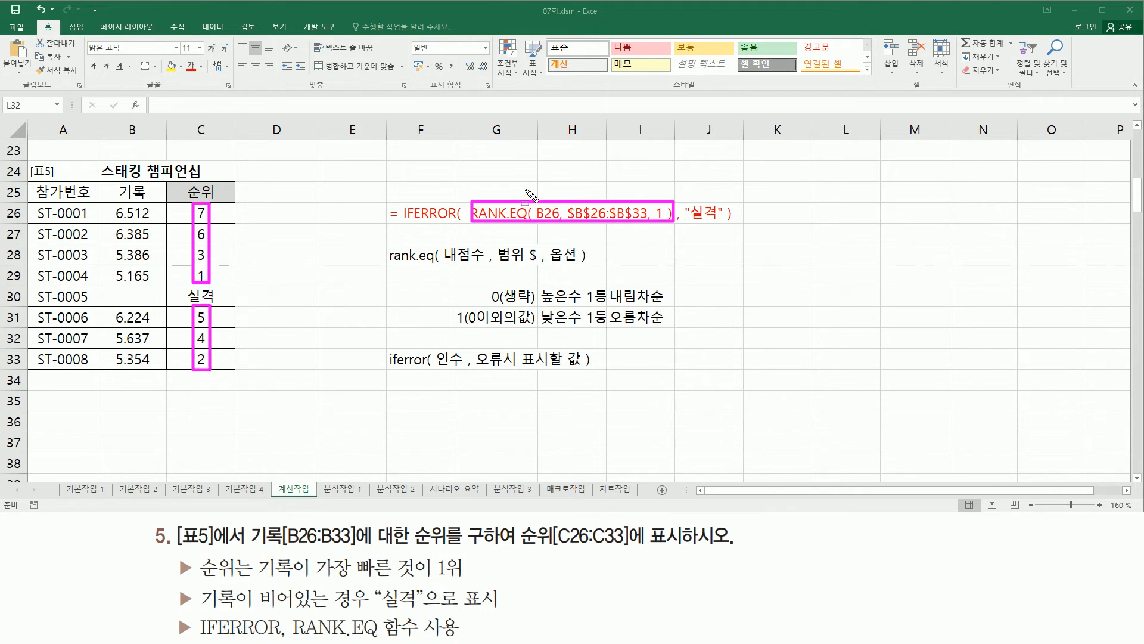
left_click_drag(402, 225, 459, 225)
left_click_drag(685, 222, 723, 222)
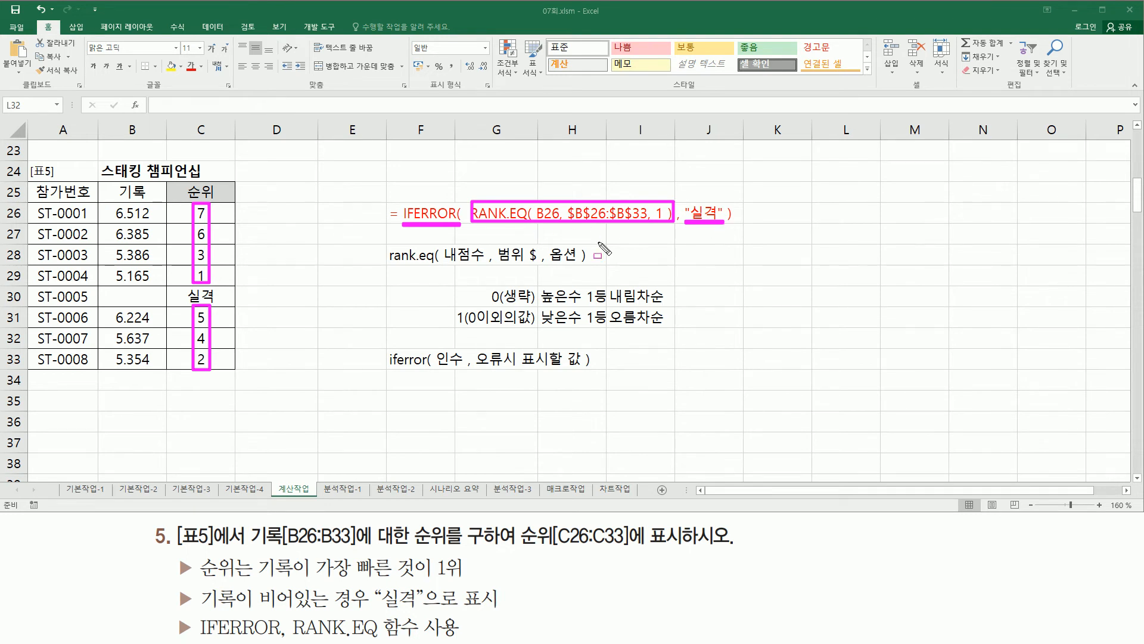
key("Escape")
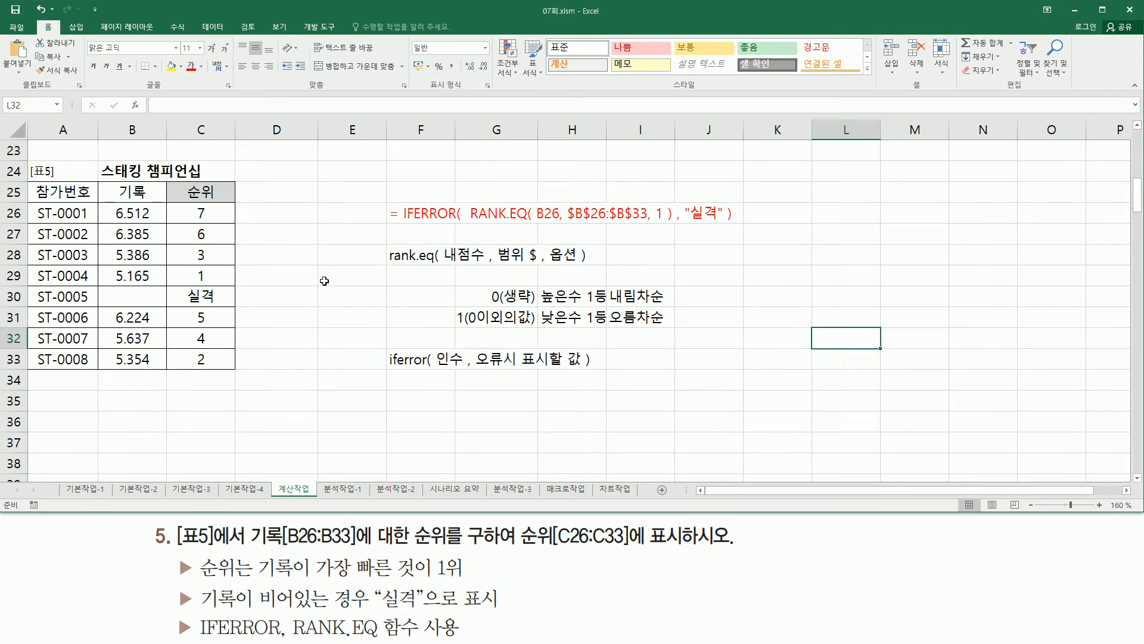
Step: Review the rank.eq syntax and option notes together with the iferror syntax note in F28:I33
left_click(334, 275)
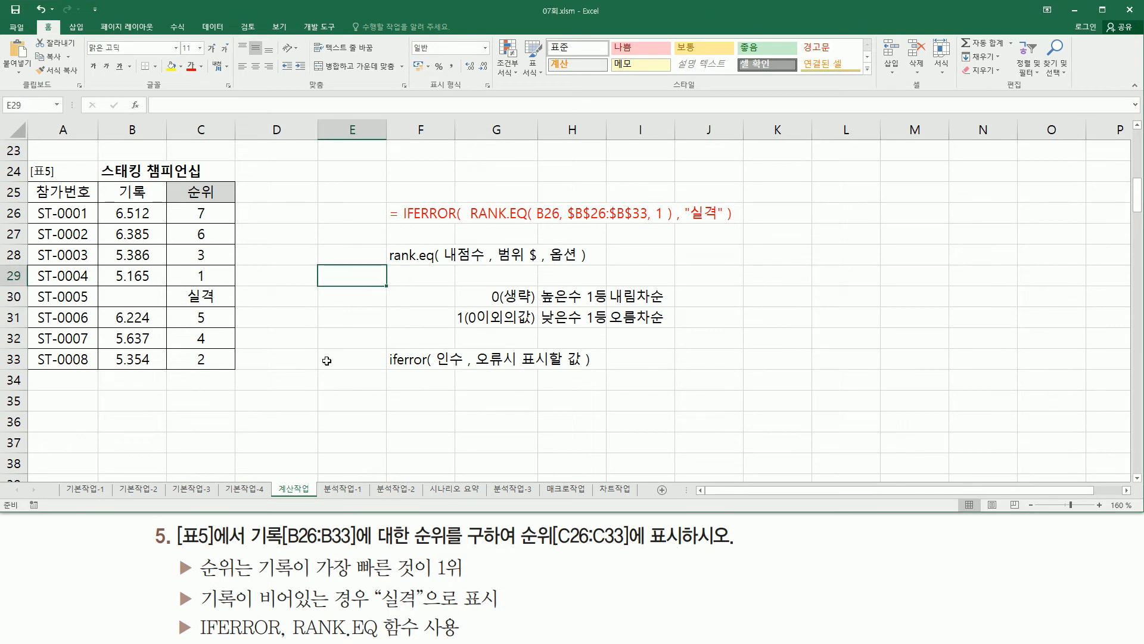
left_click(315, 394)
key("ctrl+2")
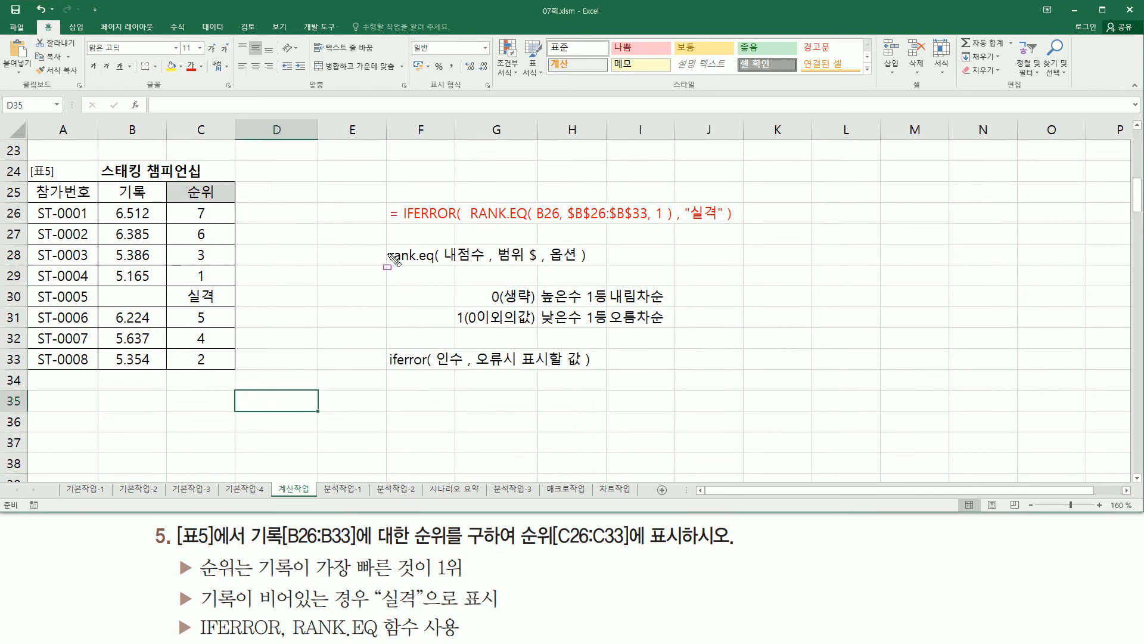
mouse_move(382, 242)
left_mouse_down()
mouse_move(393, 299)
mouse_move(699, 339)
left_mouse_up()
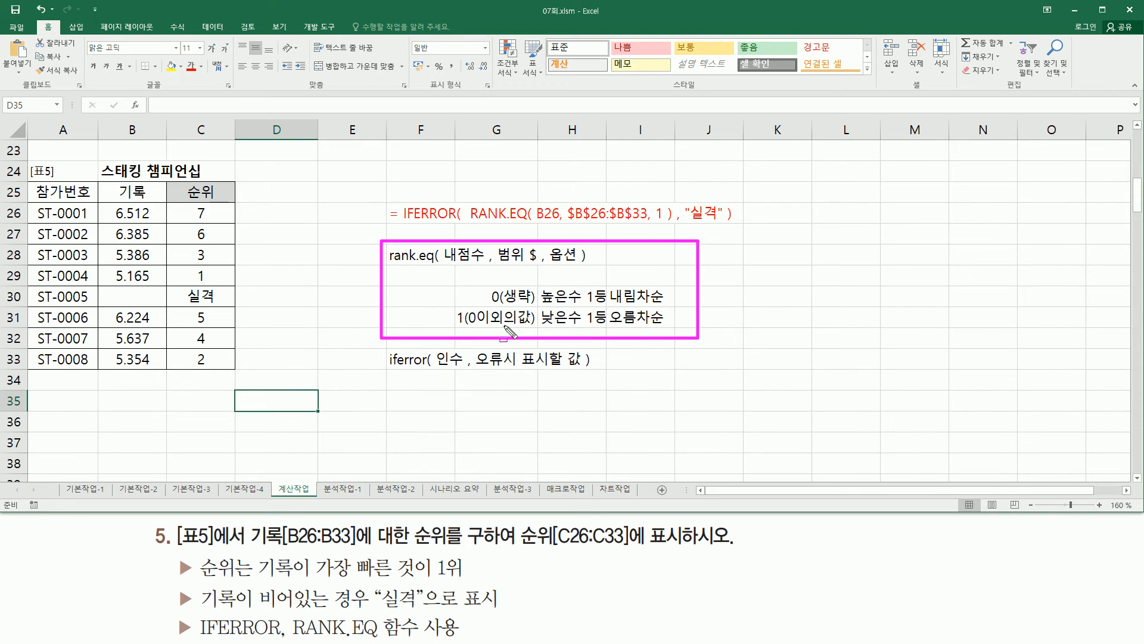
key("Escape")
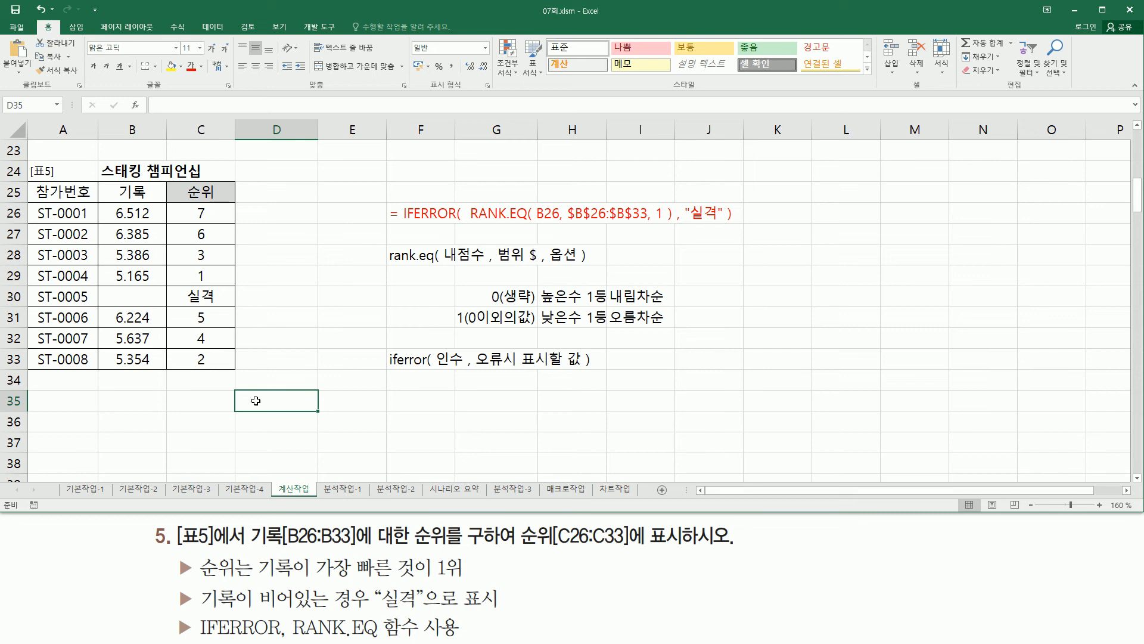
mouse_move(382, 237)
left_mouse_down()
mouse_move(577, 387)
mouse_move(689, 382)
left_mouse_up()
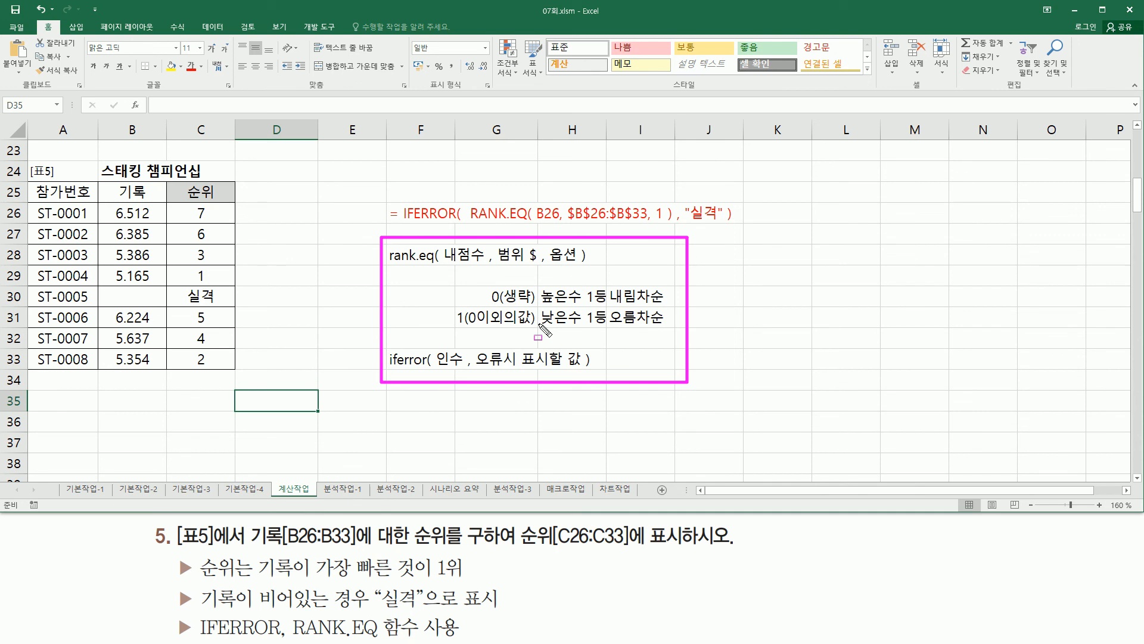
key("Escape")
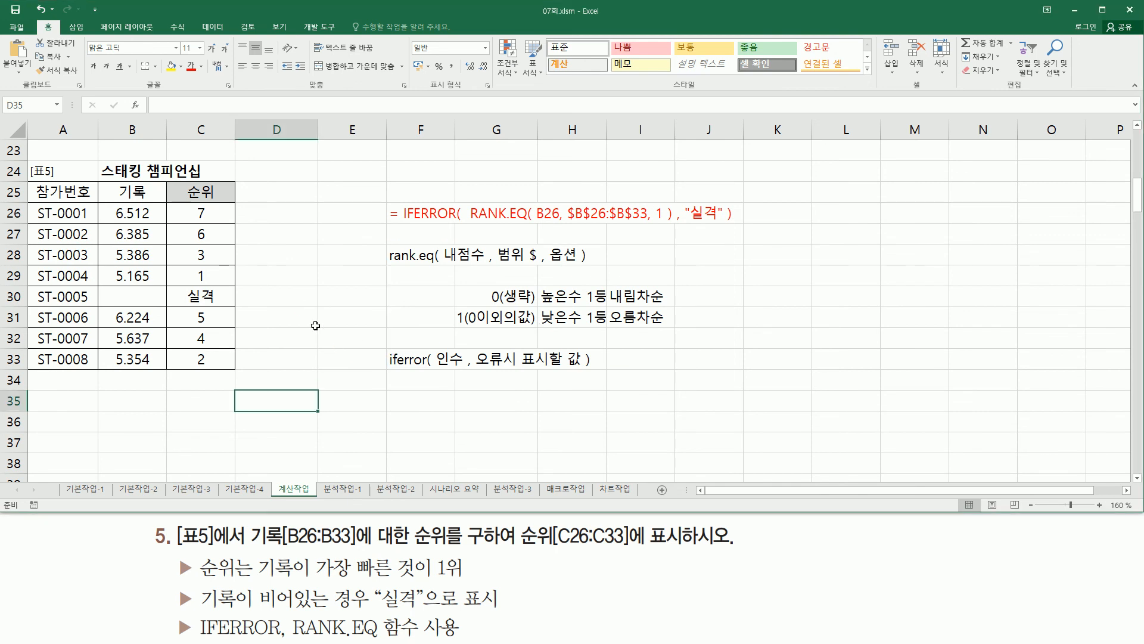